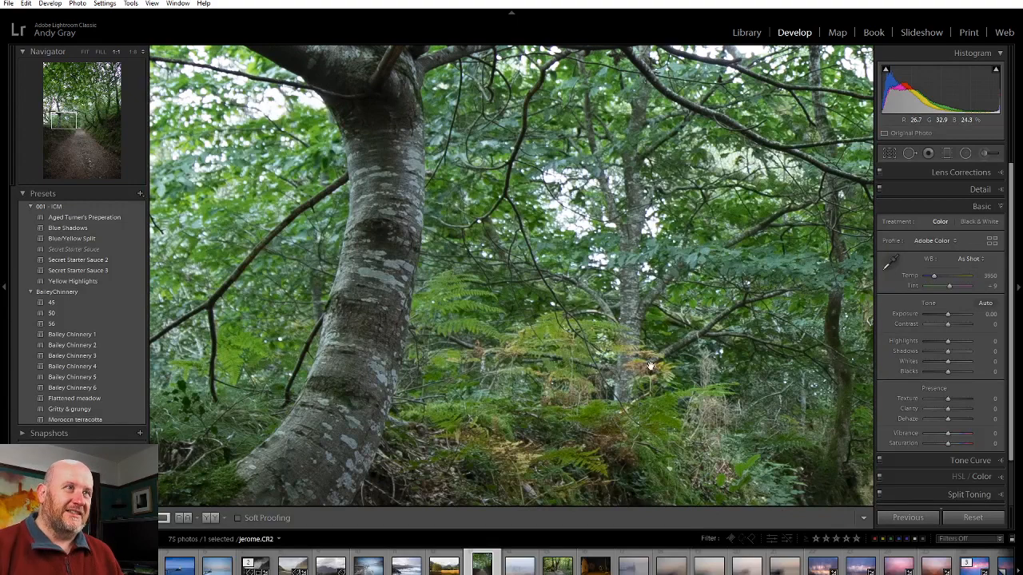
- Inspect the woodland photo at full size, examining the tree trunks, foliage, mossy bank and path, and return to the whole image
drag(641, 283, 426, 272)
drag(586, 224, 426, 246)
drag(623, 216, 379, 357)
drag(540, 208, 463, 408)
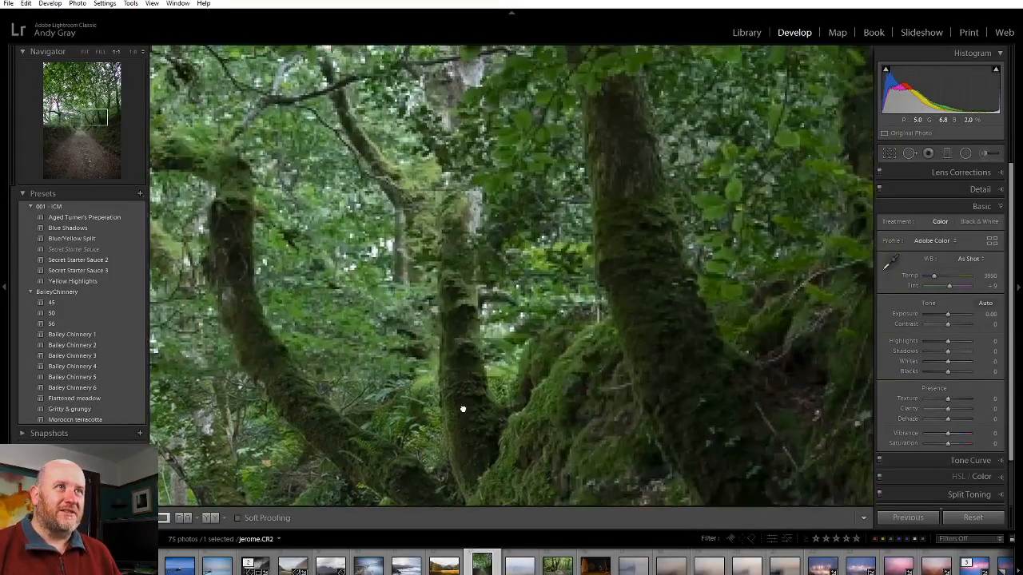
drag(607, 233, 605, 347)
drag(430, 353, 445, 194)
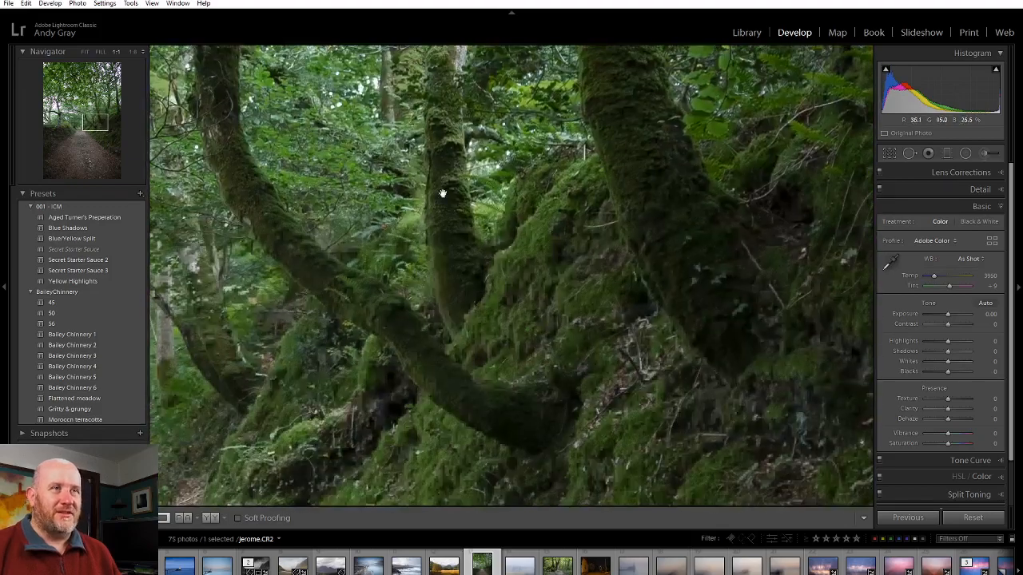
drag(464, 323, 493, 141)
drag(506, 319, 642, 207)
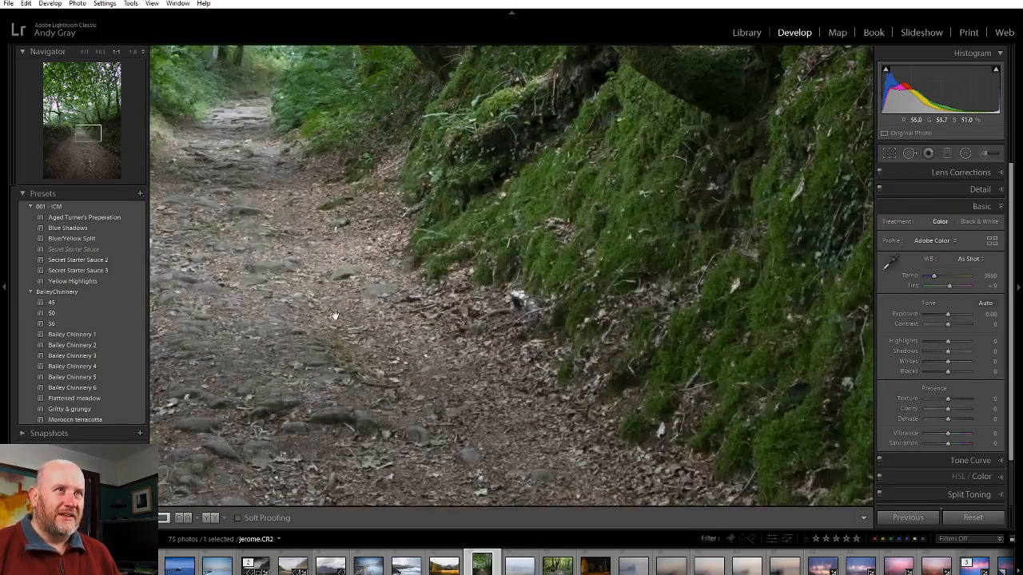
click(573, 285)
click(521, 288)
click(521, 288)
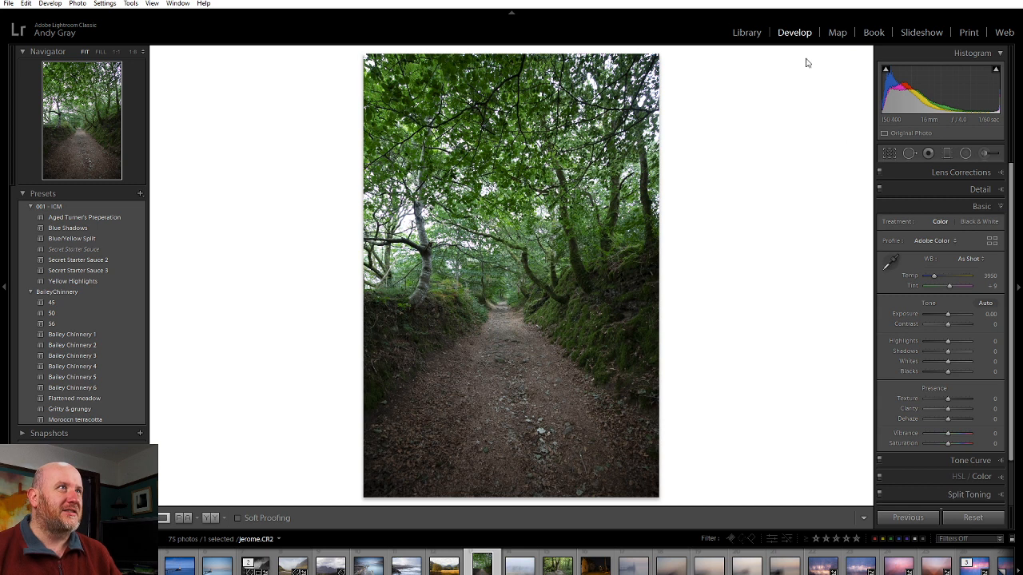
- Enable the lens profile corrections for the woodland photo
click(964, 171)
click(921, 206)
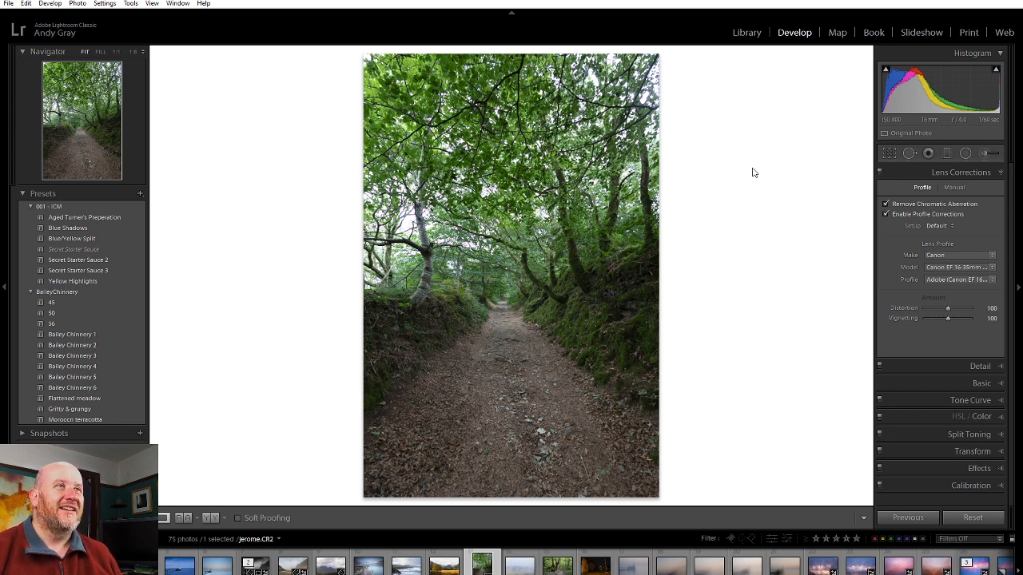
- Crop the photo to a 4 x 5 / 8 x 10 aspect ratio, positioning it to trim some canopy and more of the foreground path
click(889, 153)
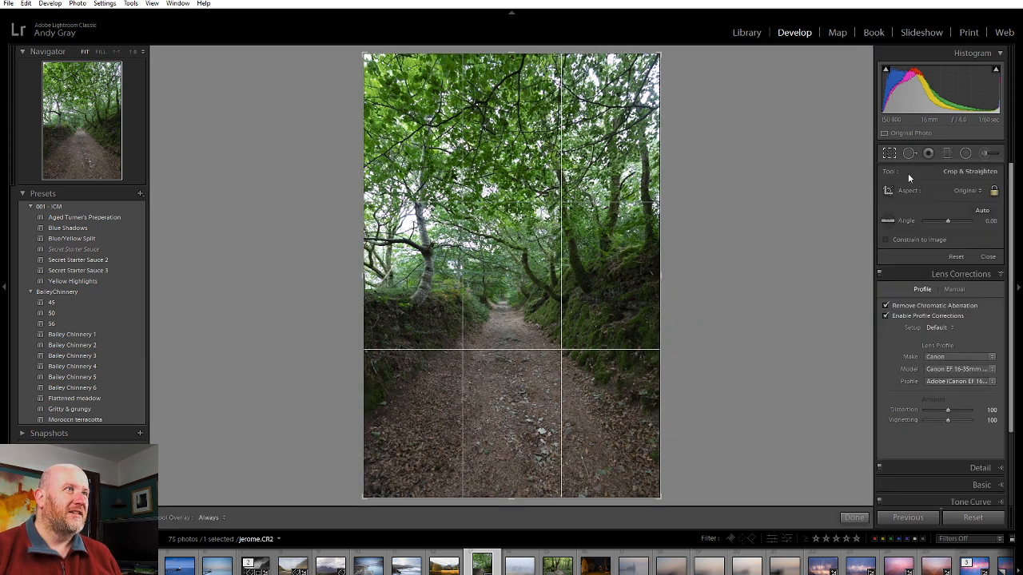
click(969, 191)
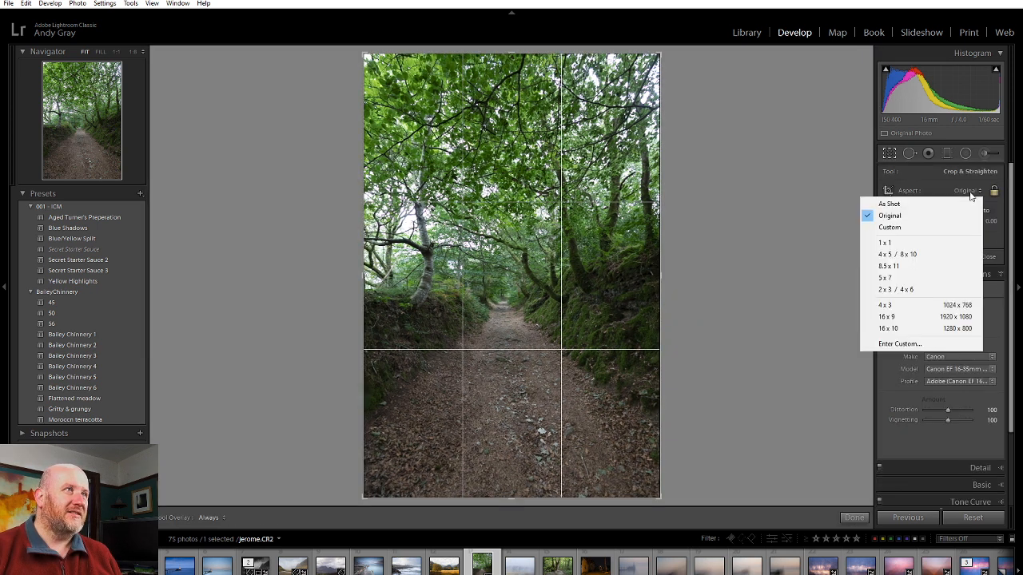
click(933, 254)
mouse_move(578, 310)
mouse_down()
mouse_move(571, 349)
mouse_move(571, 323)
mouse_up()
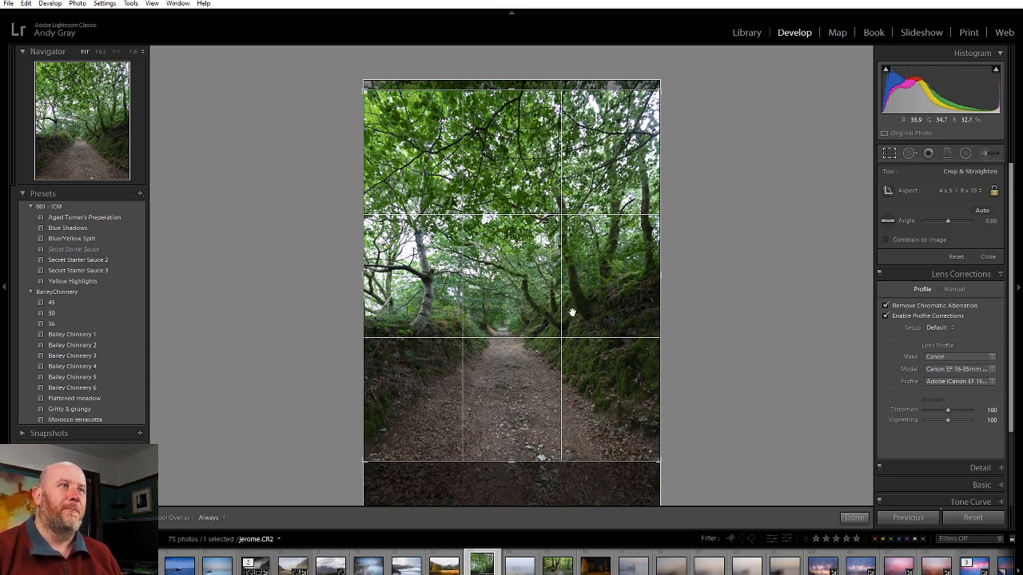
drag(569, 315, 577, 275)
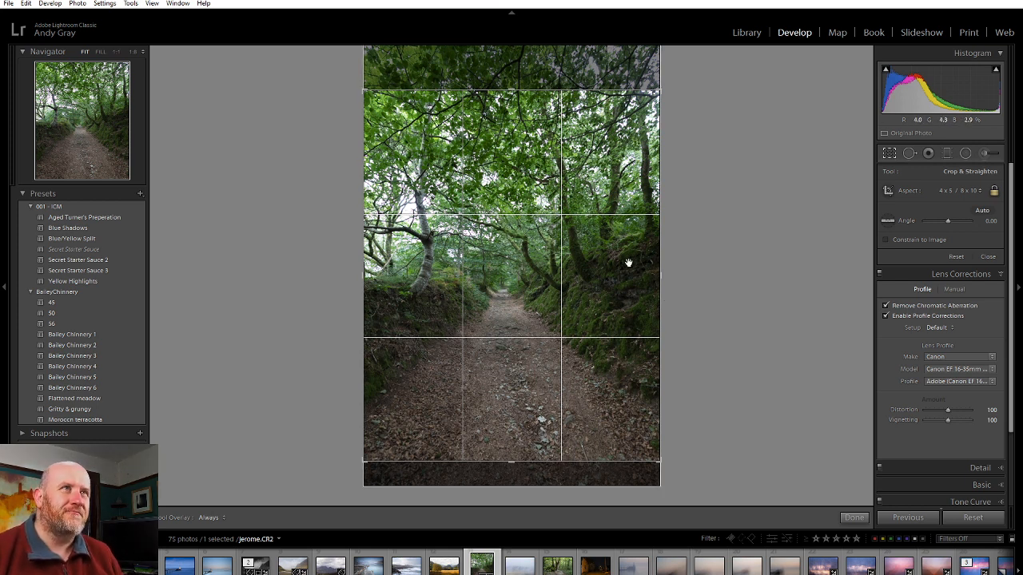
drag(553, 215, 557, 241)
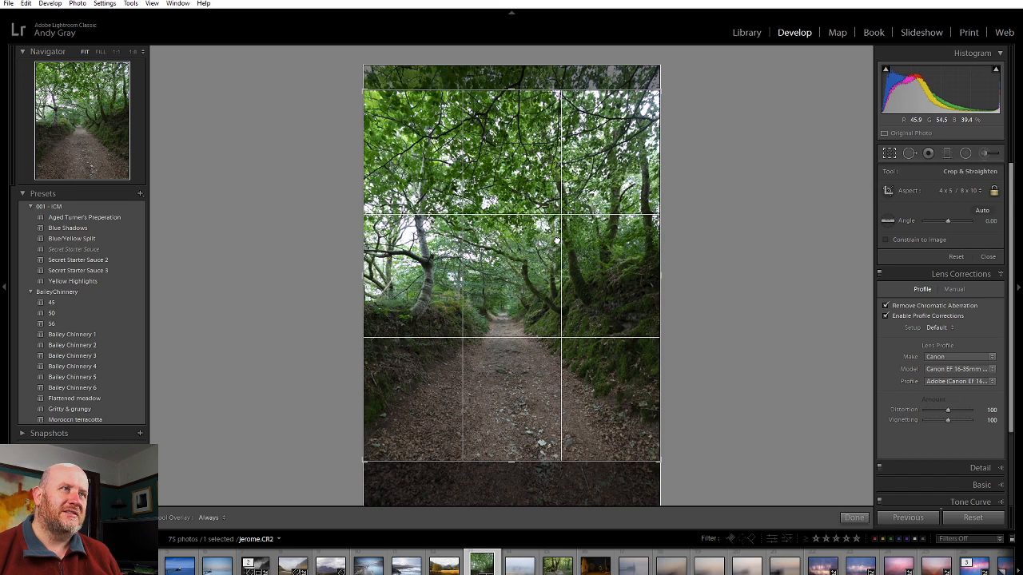
click(854, 517)
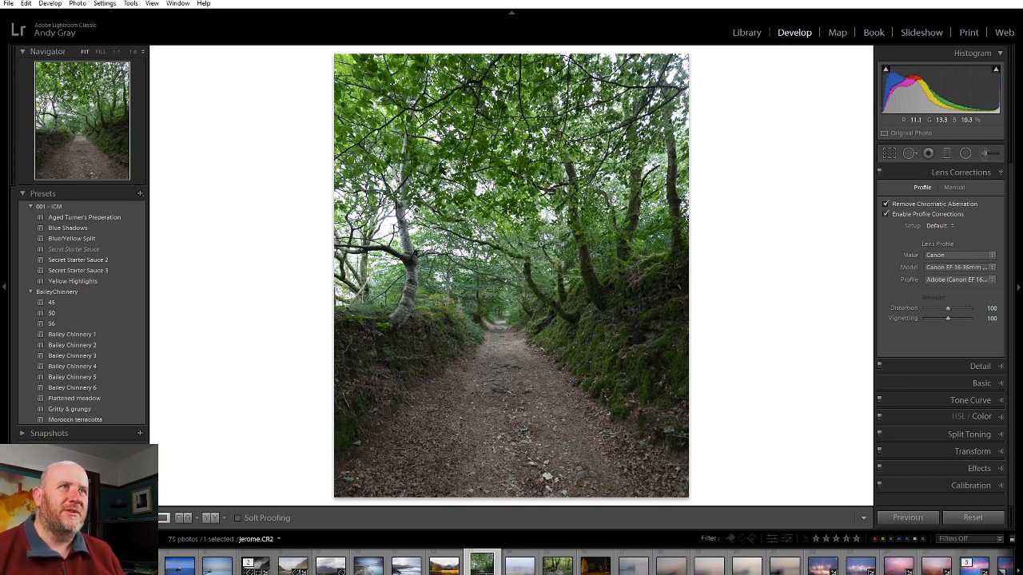
- Unlock the crop's aspect ratio and trim a narrow strip from the photo's left edge
click(889, 154)
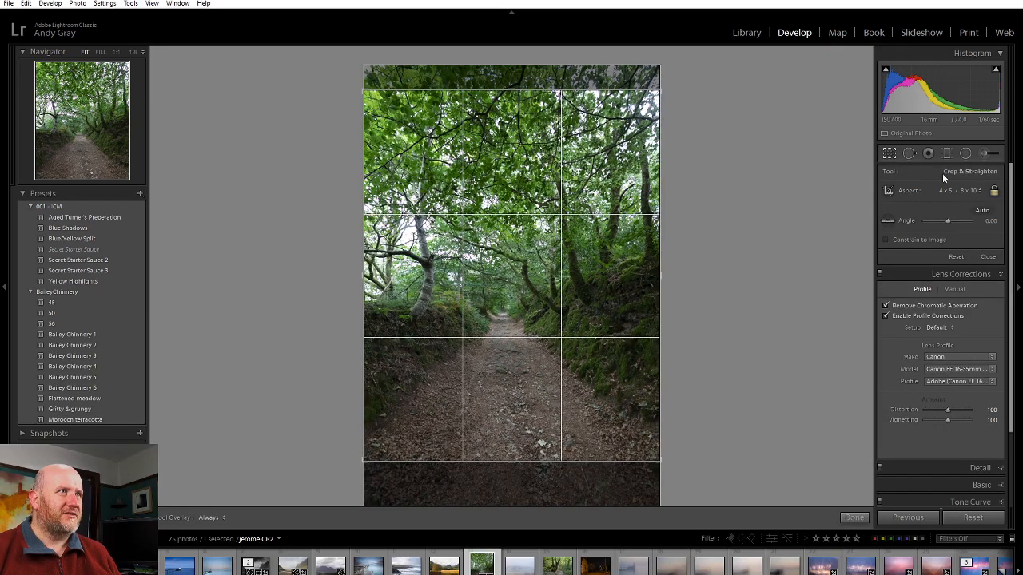
click(995, 191)
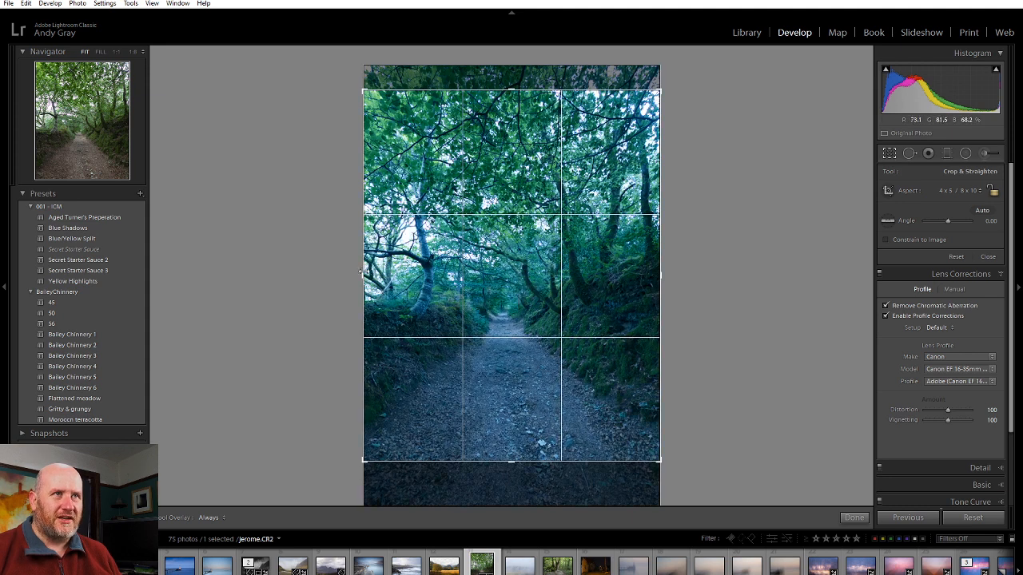
drag(364, 274, 372, 273)
drag(652, 273, 655, 273)
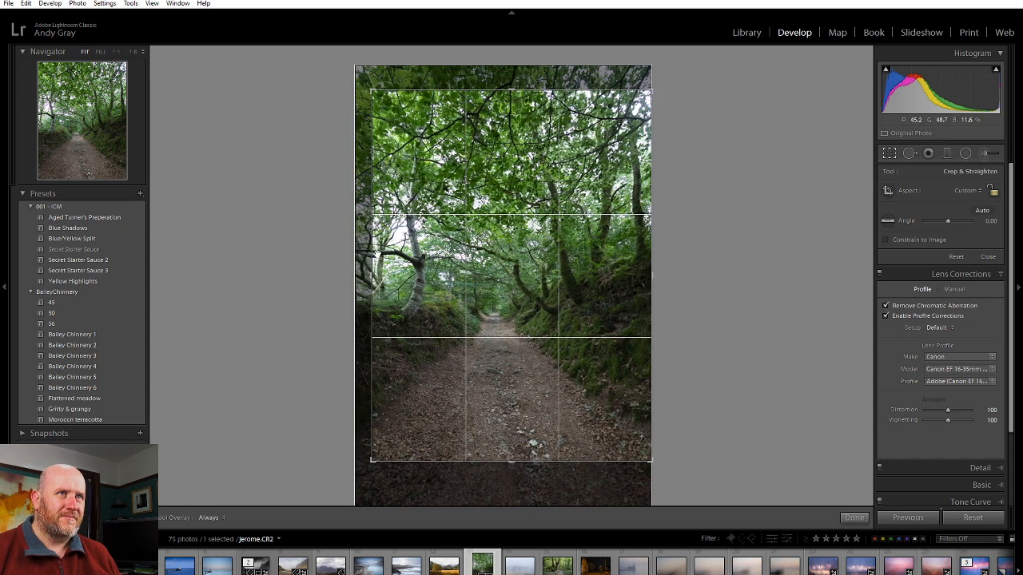
drag(373, 256, 369, 255)
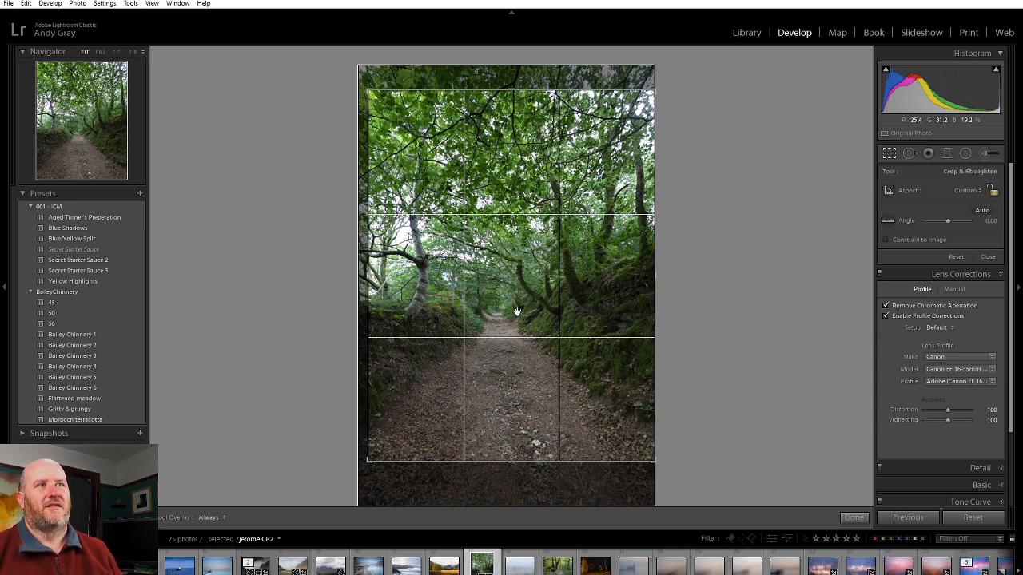
click(853, 517)
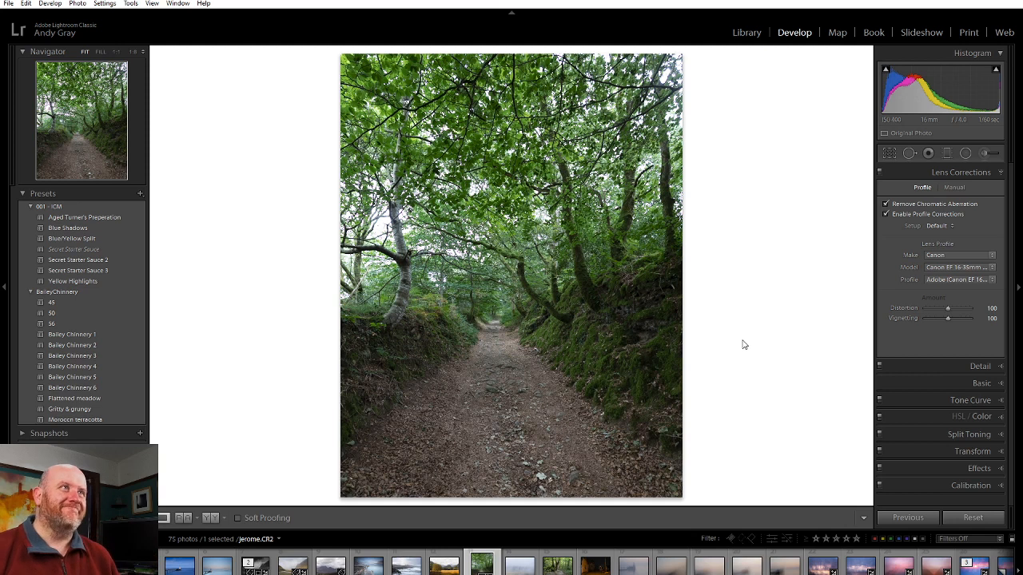
- Restore the crop's left edge to the full photo width and trim a narrow strip from the right edge instead
click(889, 152)
drag(369, 272, 180, 277)
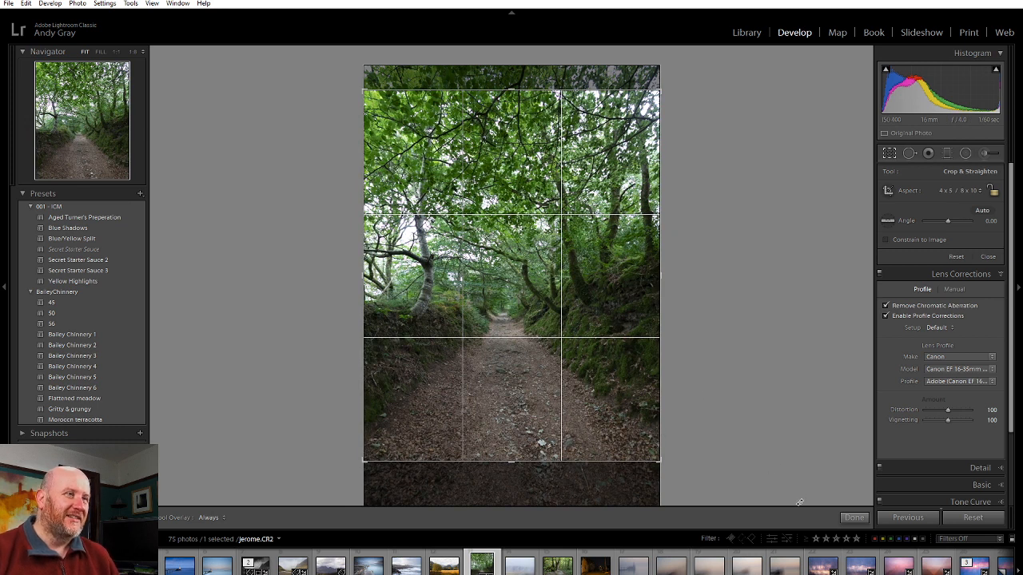
drag(657, 275, 651, 275)
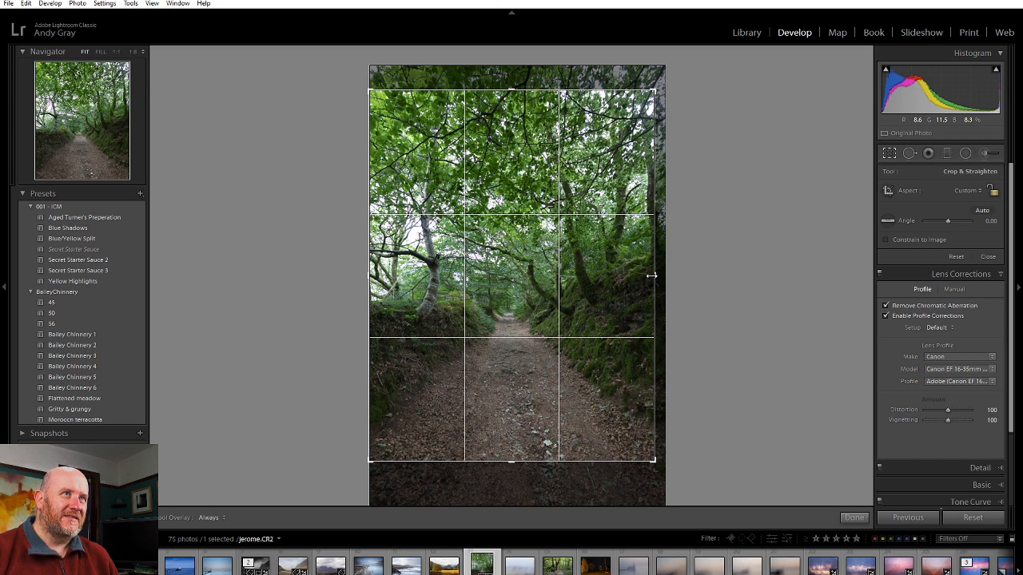
drag(653, 275, 654, 275)
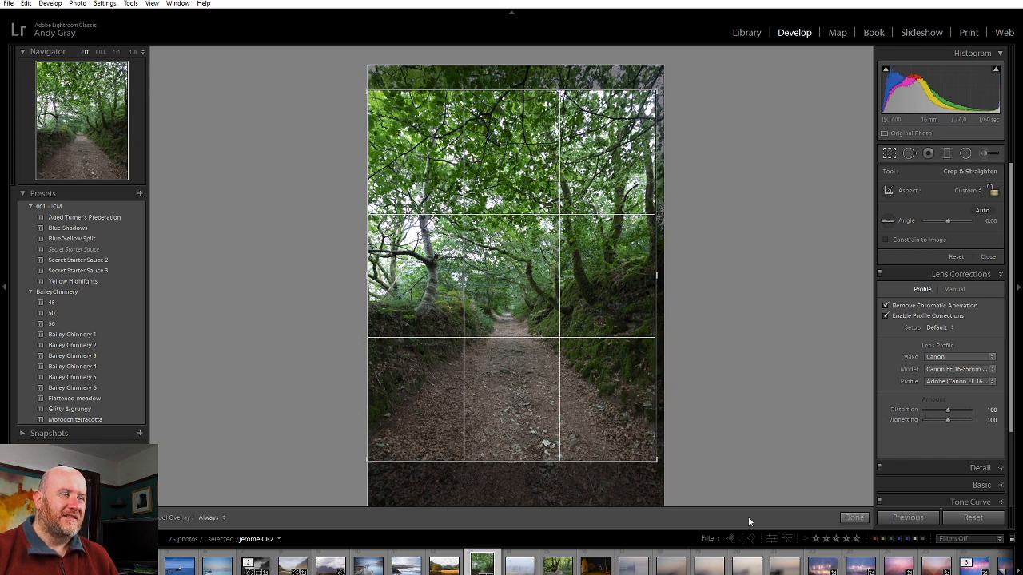
click(856, 518)
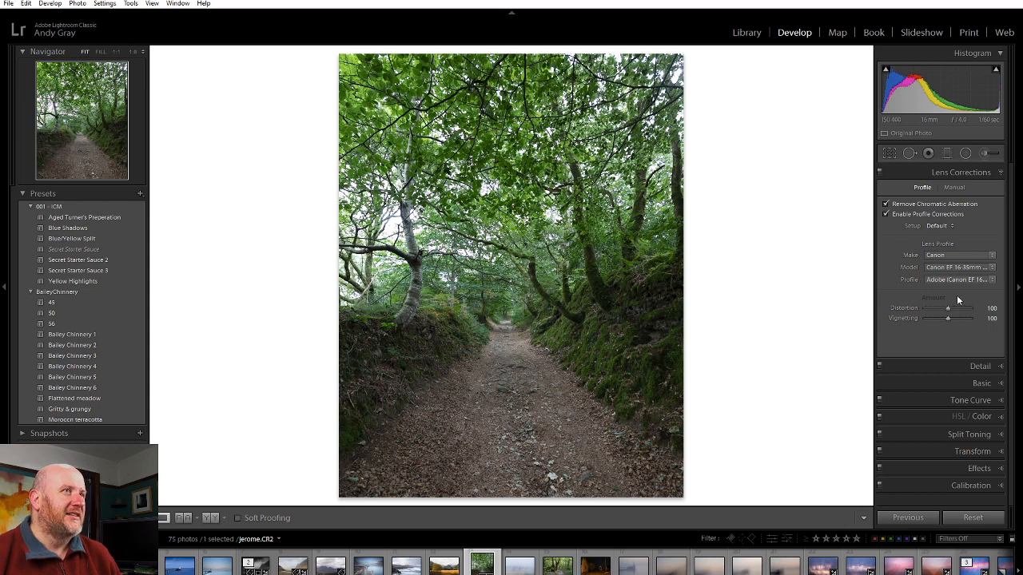
- Try adjusting the lens profile's vignetting correction and leave it at 100
mouse_move(948, 318)
mouse_down()
mouse_move(918, 317)
mouse_move(948, 322)
mouse_up()
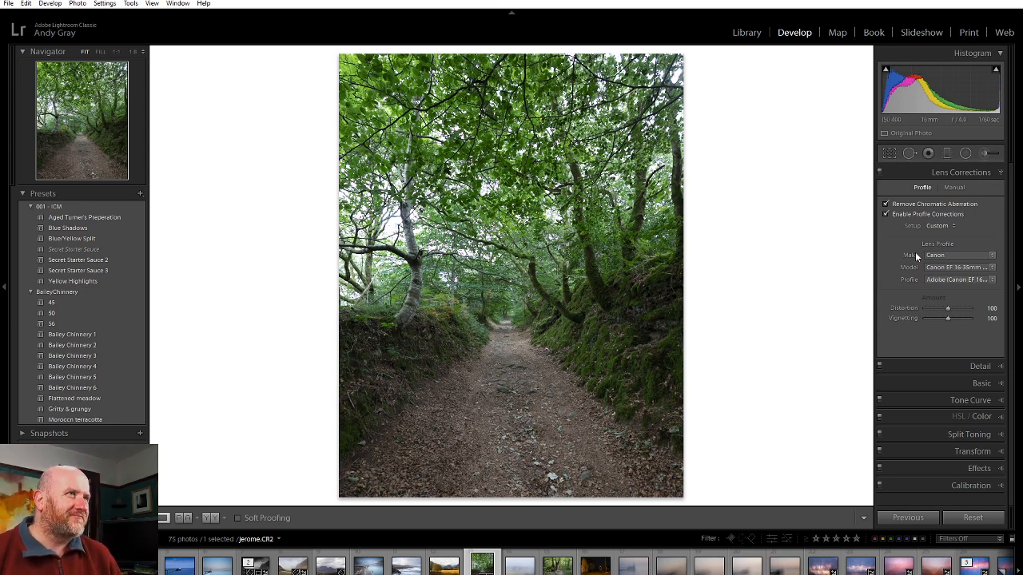
click(971, 171)
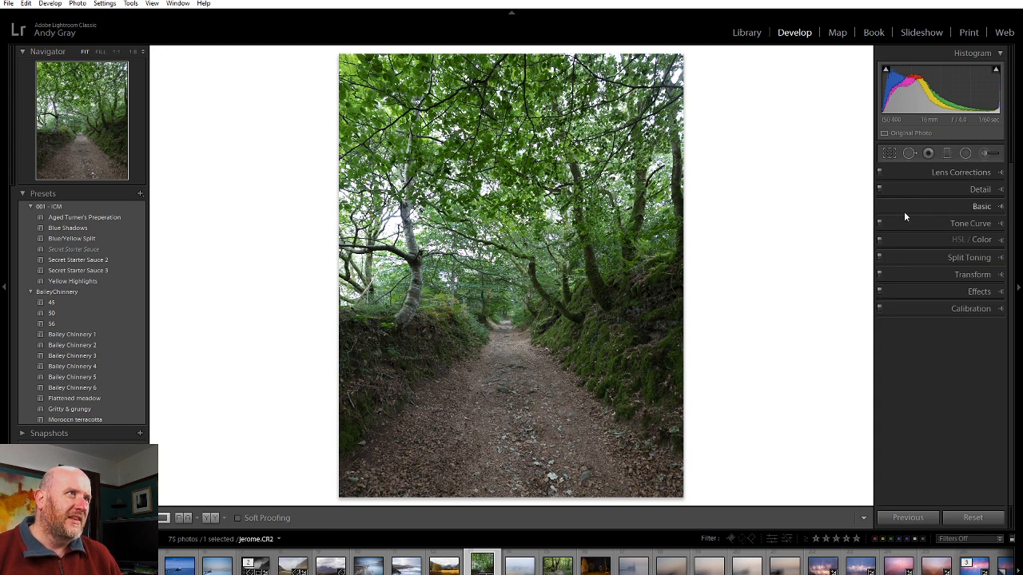
- Set the sharpening amount to 50 and masking to 10, with luminance noise reduction at 10, and check the detail at full size
click(969, 190)
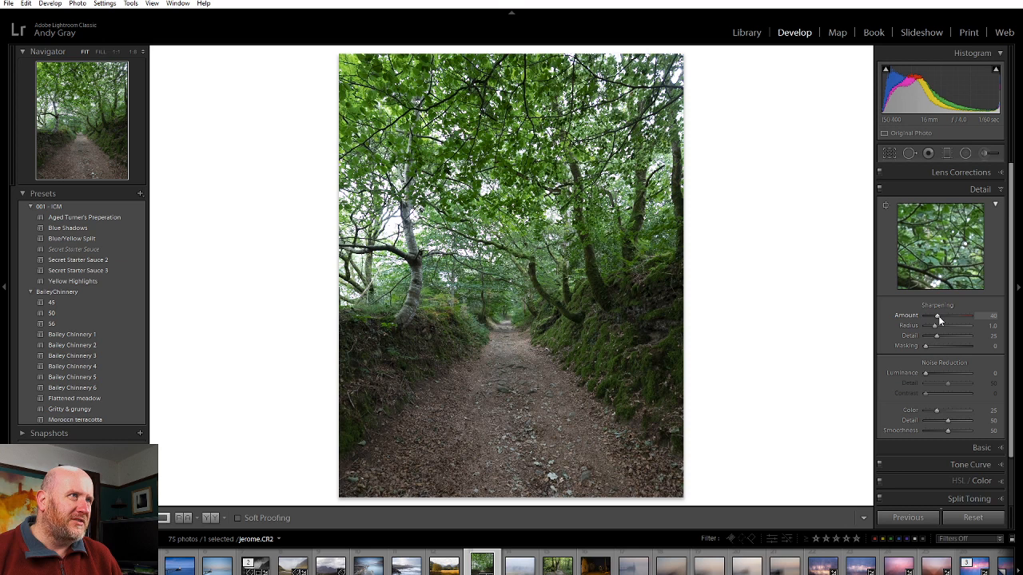
drag(925, 346, 930, 346)
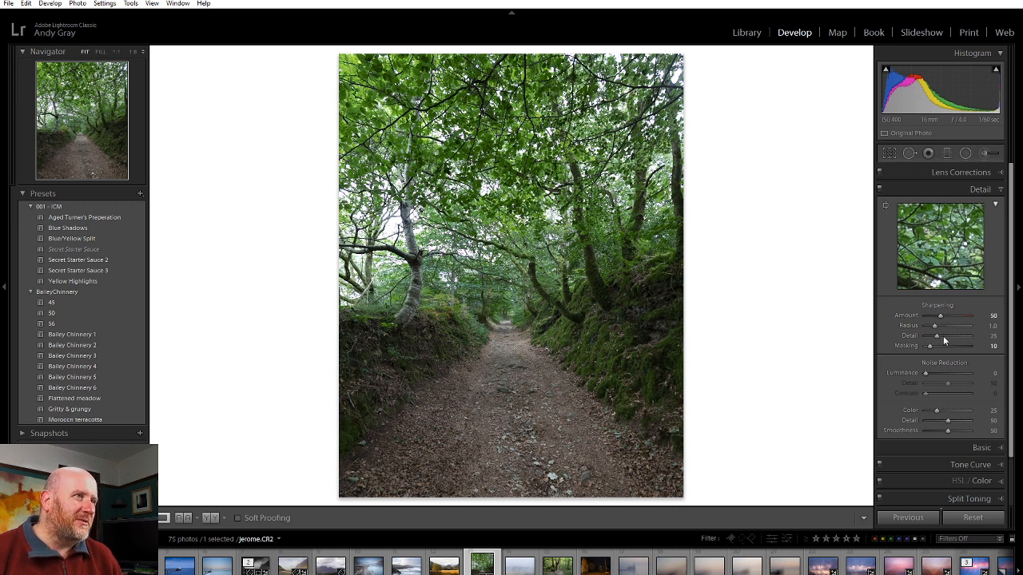
drag(934, 373, 930, 373)
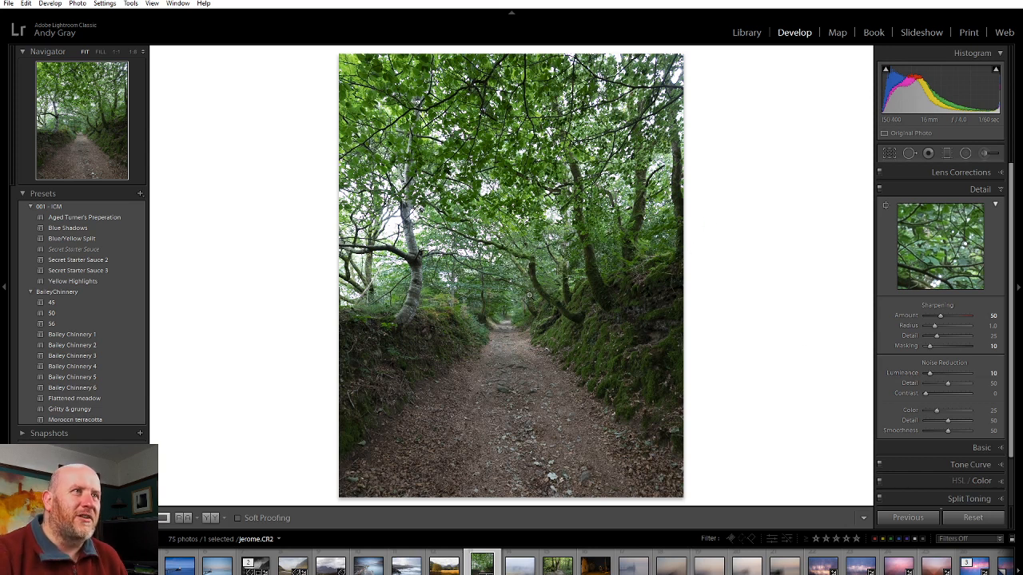
click(532, 292)
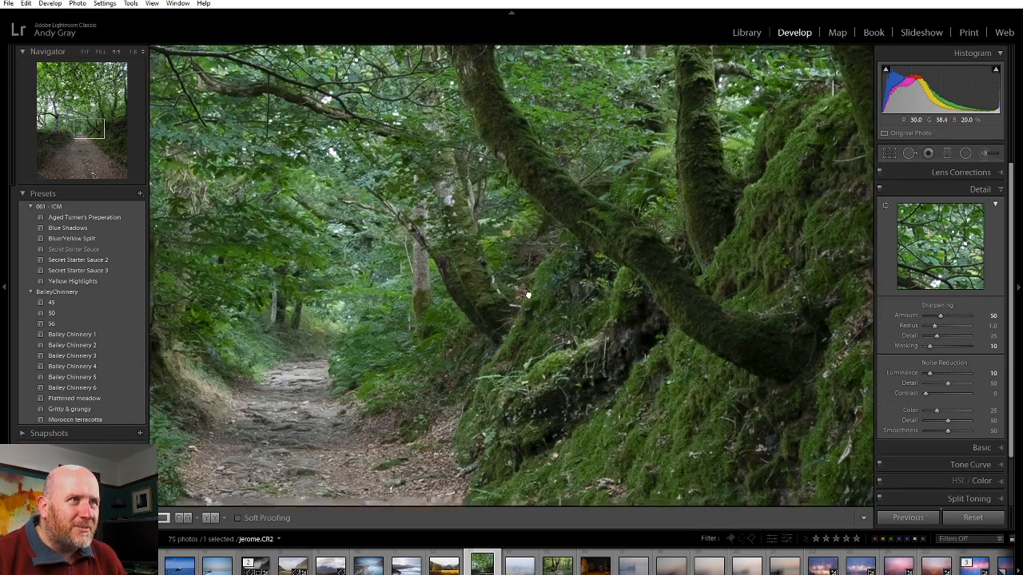
drag(590, 436, 522, 302)
drag(369, 402, 538, 356)
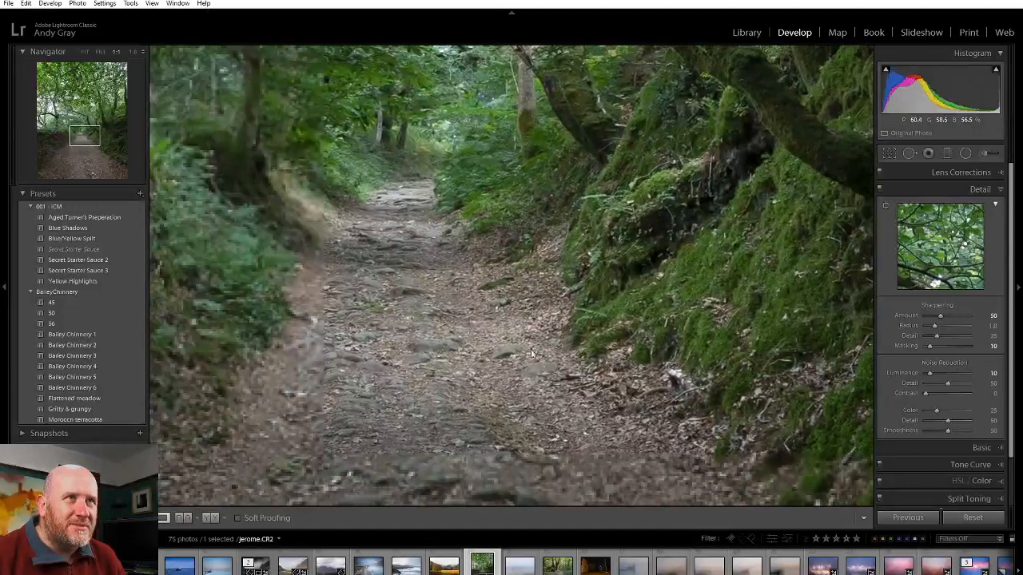
click(411, 292)
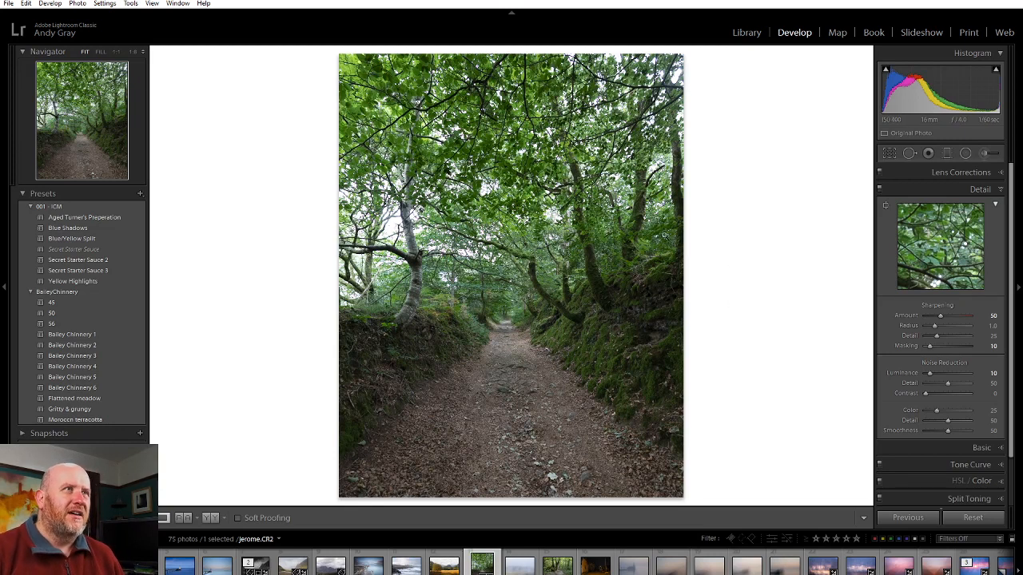
click(981, 190)
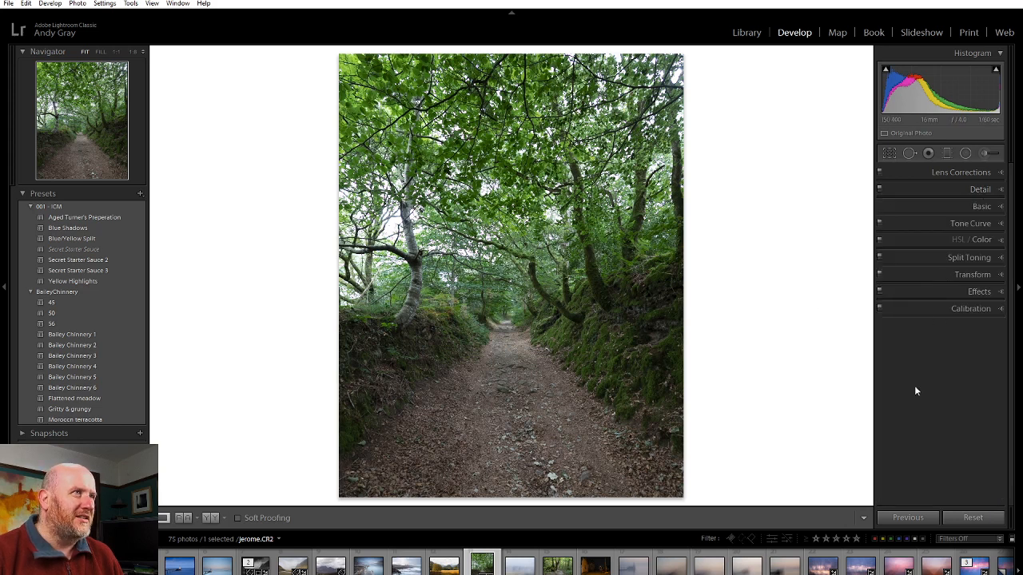
- Change the photo's color profile to Adobe Landscape
click(990, 208)
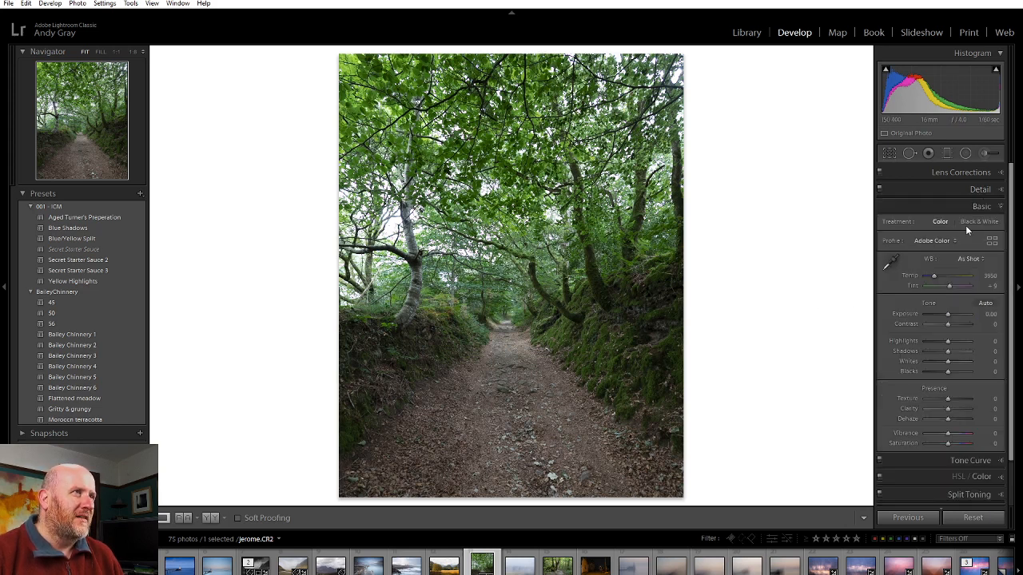
click(943, 242)
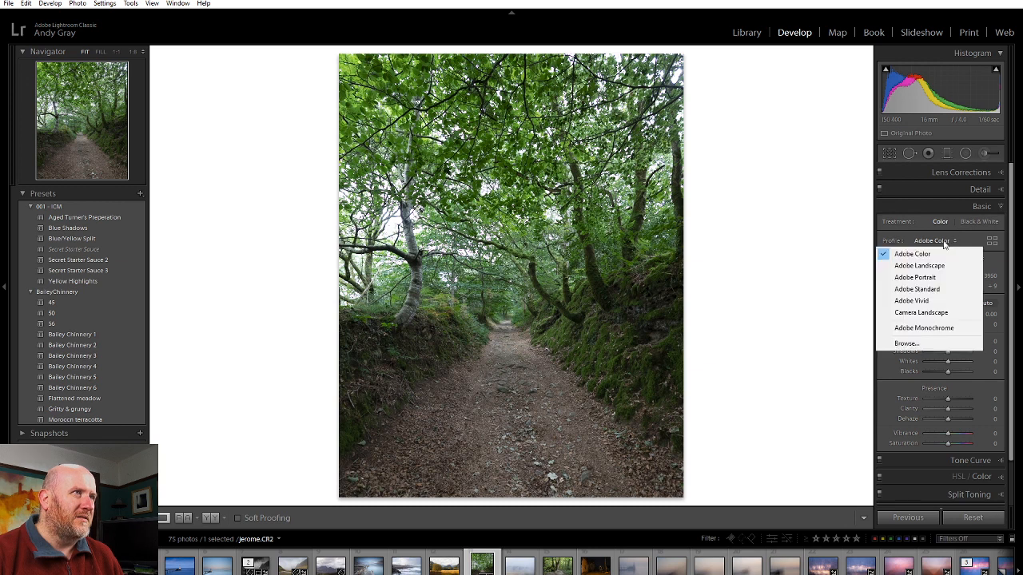
click(942, 267)
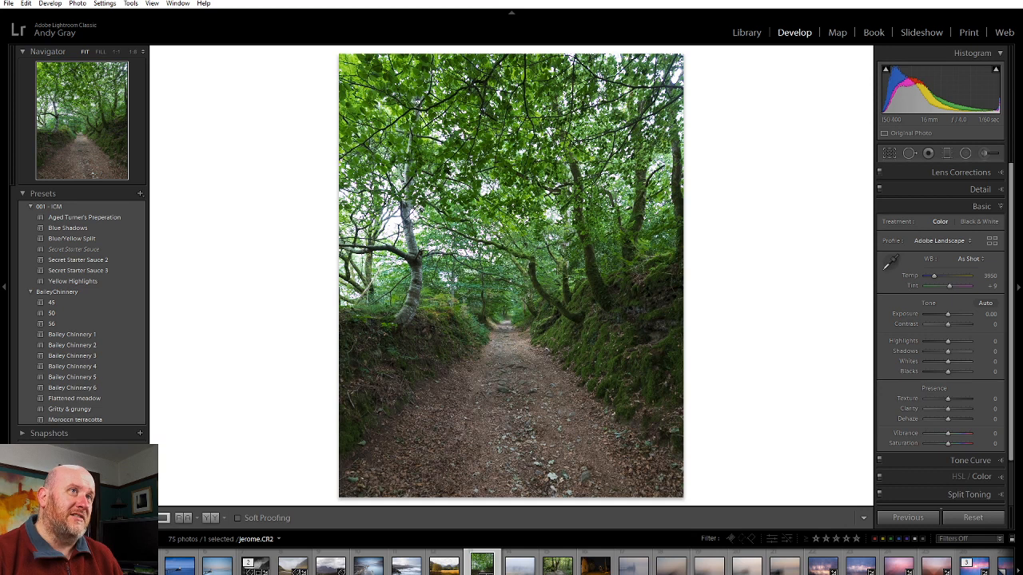
- Compare the Auto, Cloudy and Daylight white balance presets on the photo and leave it on Auto
click(970, 260)
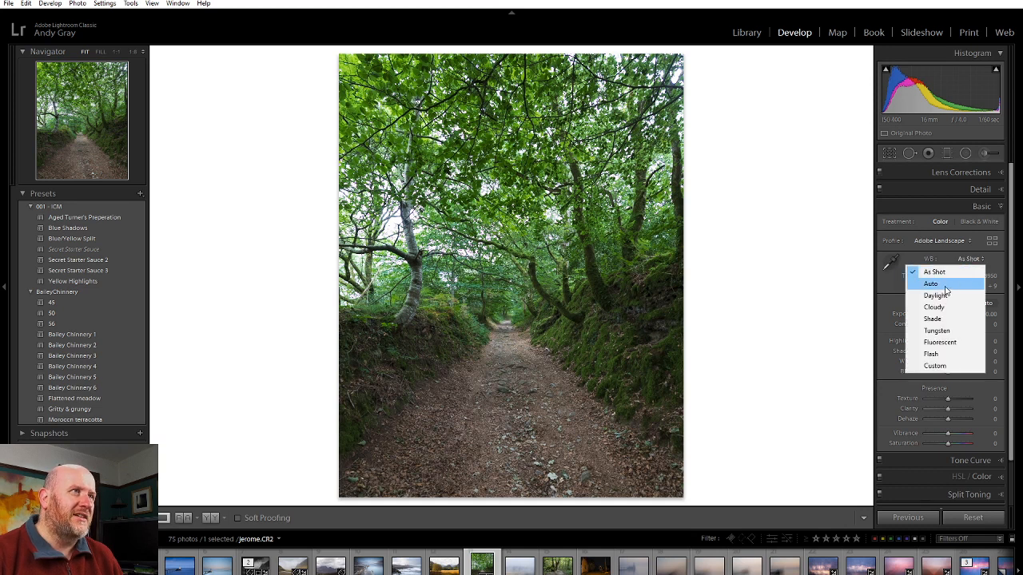
click(931, 283)
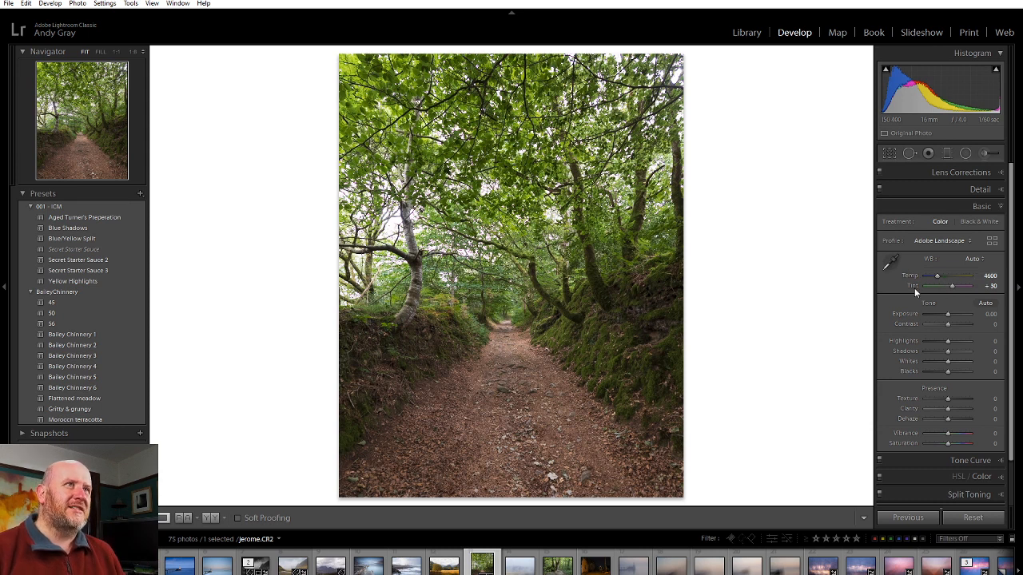
click(971, 259)
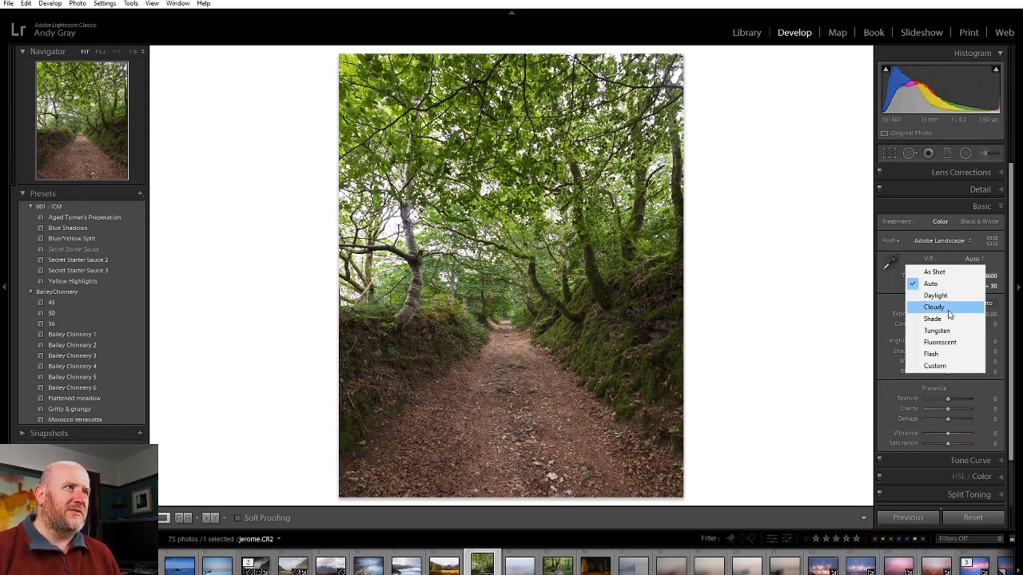
click(948, 315)
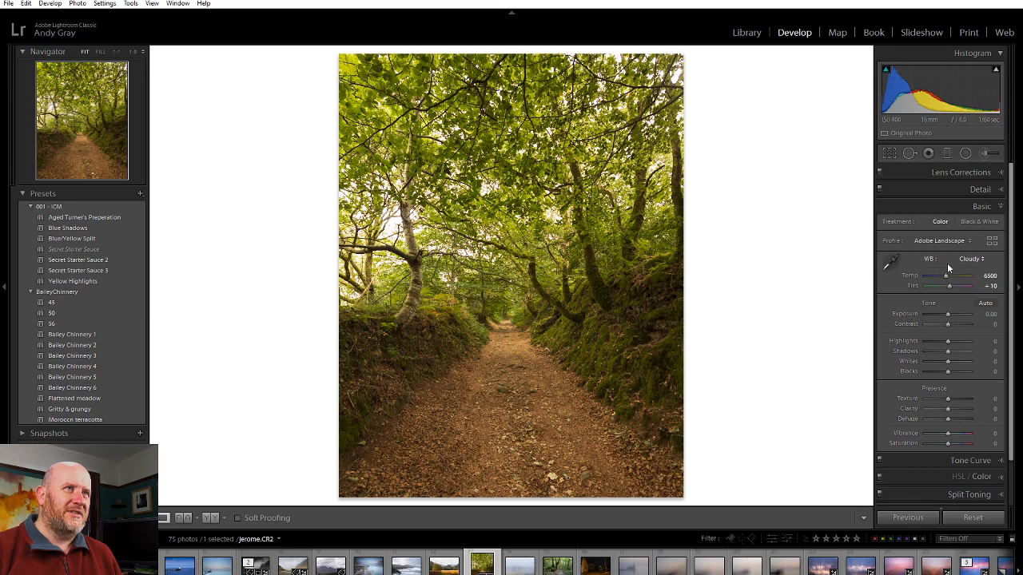
click(968, 259)
click(952, 295)
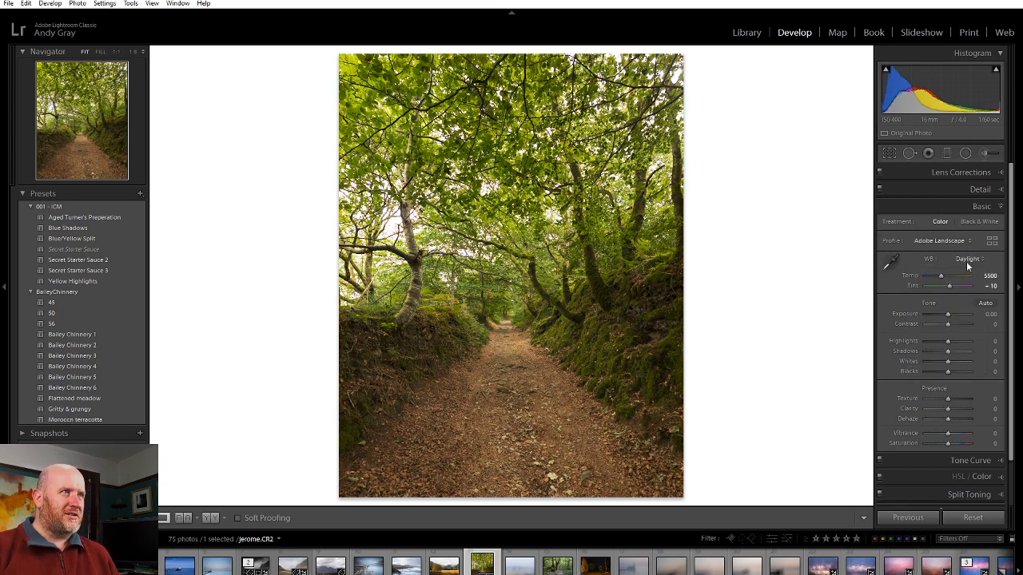
click(966, 260)
click(961, 286)
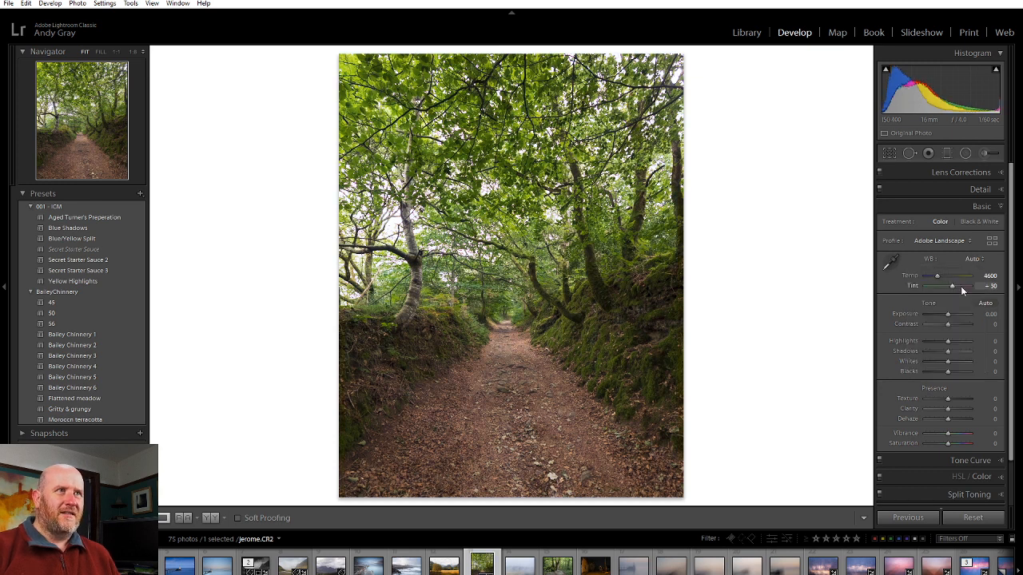
click(971, 260)
click(960, 293)
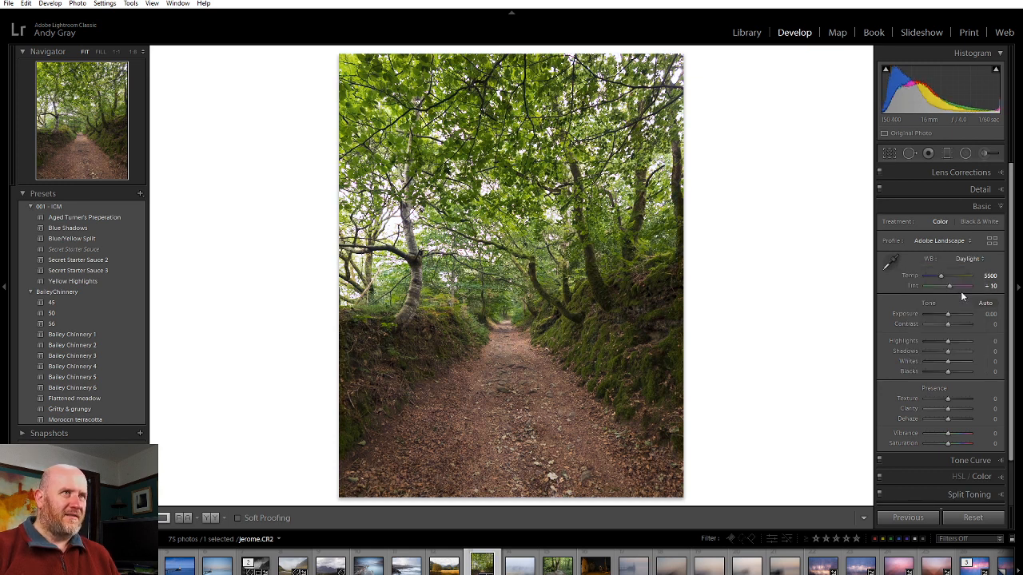
click(969, 259)
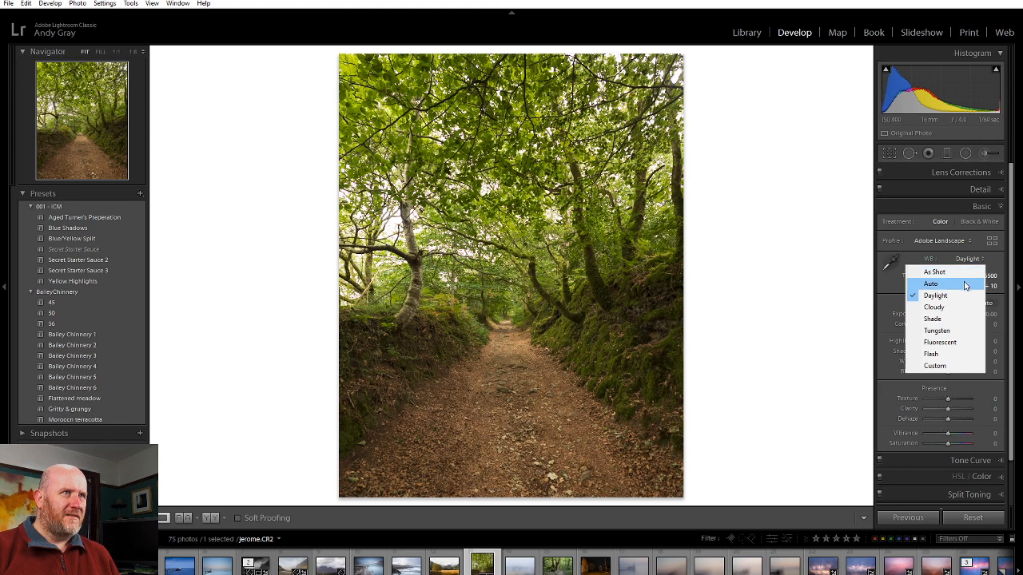
click(963, 286)
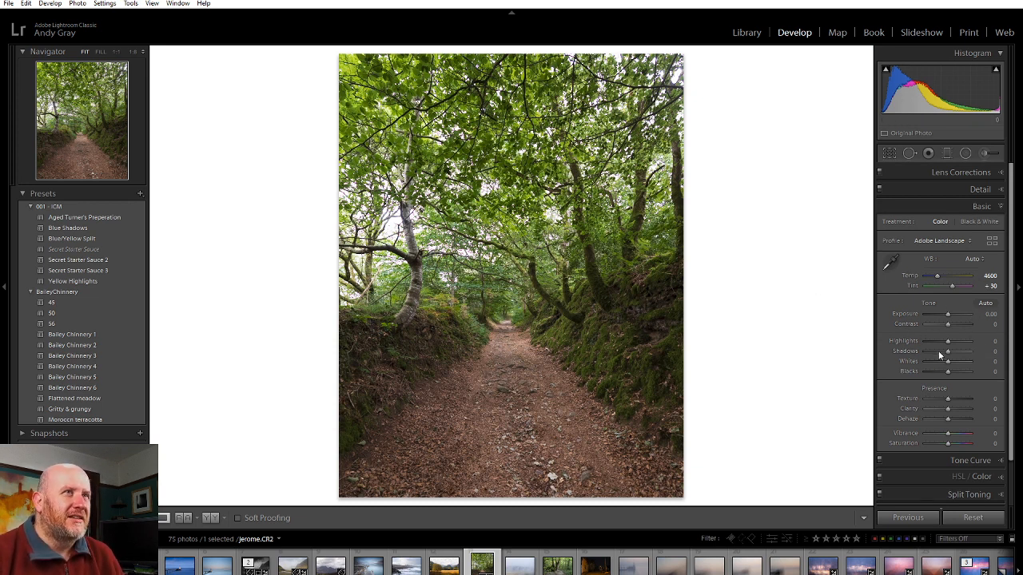
- Set the photo's contrast to +17, shadows to +10 and highlights to -40
mouse_move(950, 324)
mouse_down()
mouse_move(923, 321)
mouse_move(953, 327)
mouse_up()
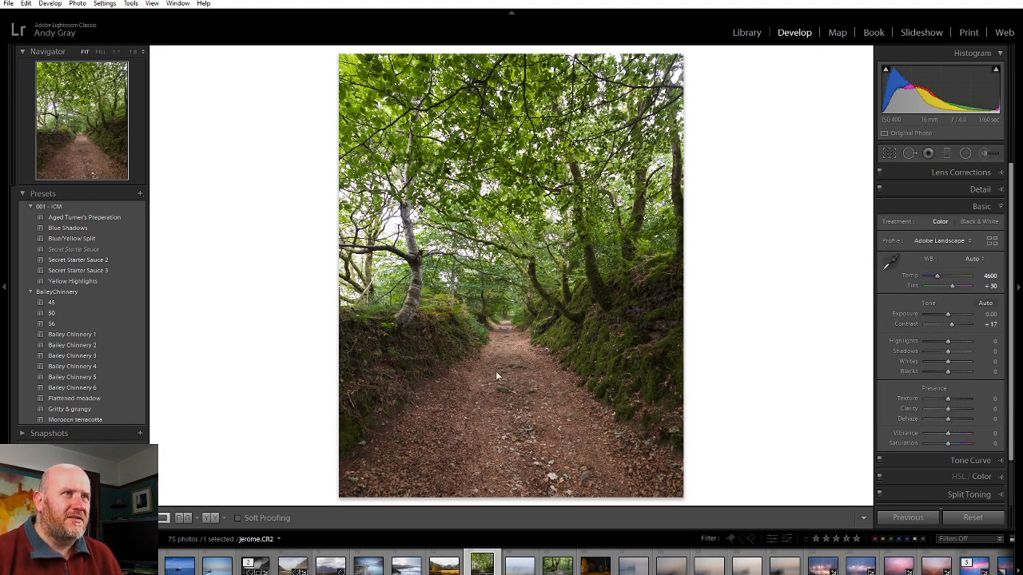
drag(949, 352, 972, 354)
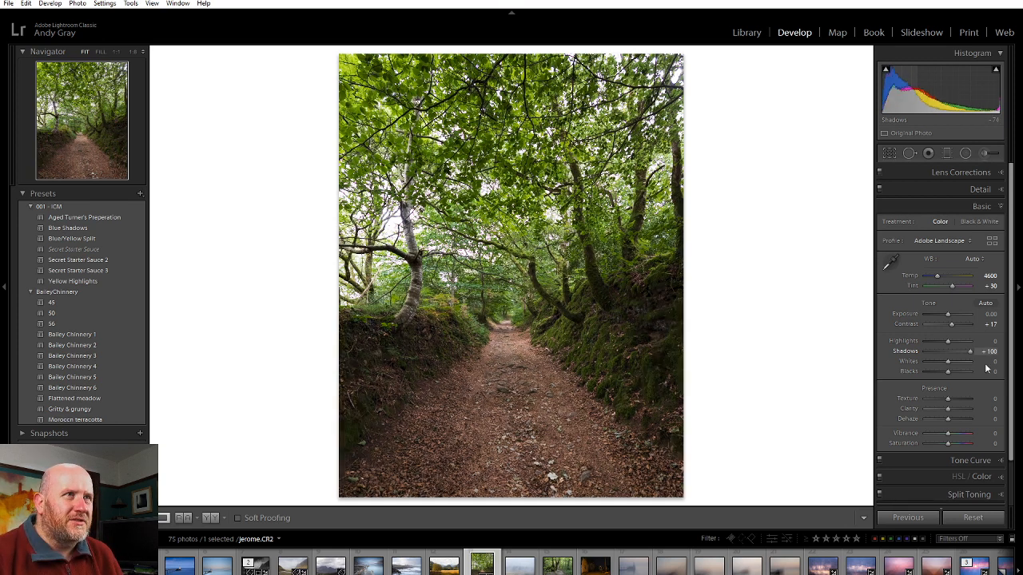
mouse_move(945, 360)
mouse_down()
mouse_move(967, 354)
mouse_move(950, 360)
mouse_up()
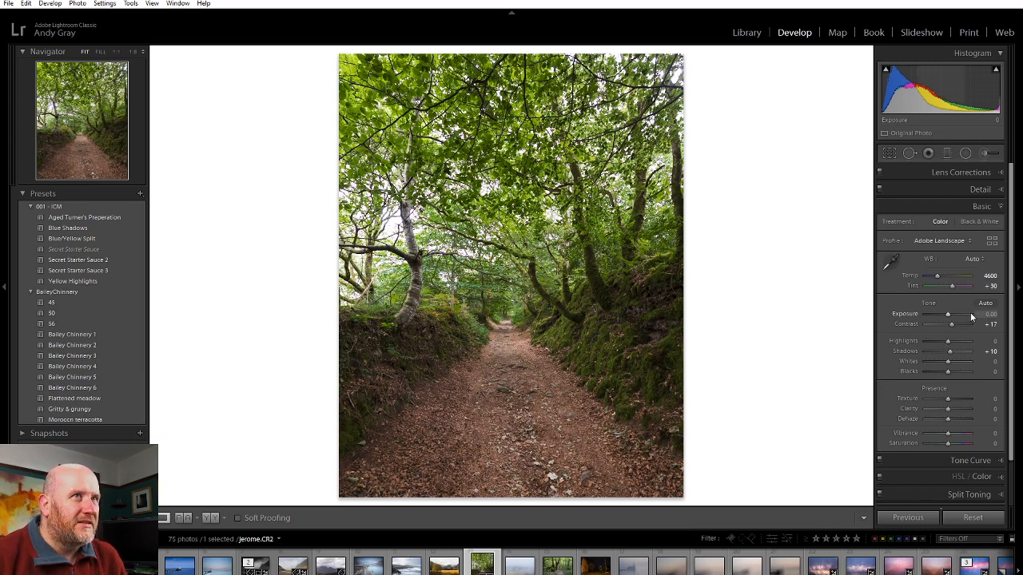
drag(948, 342, 929, 334)
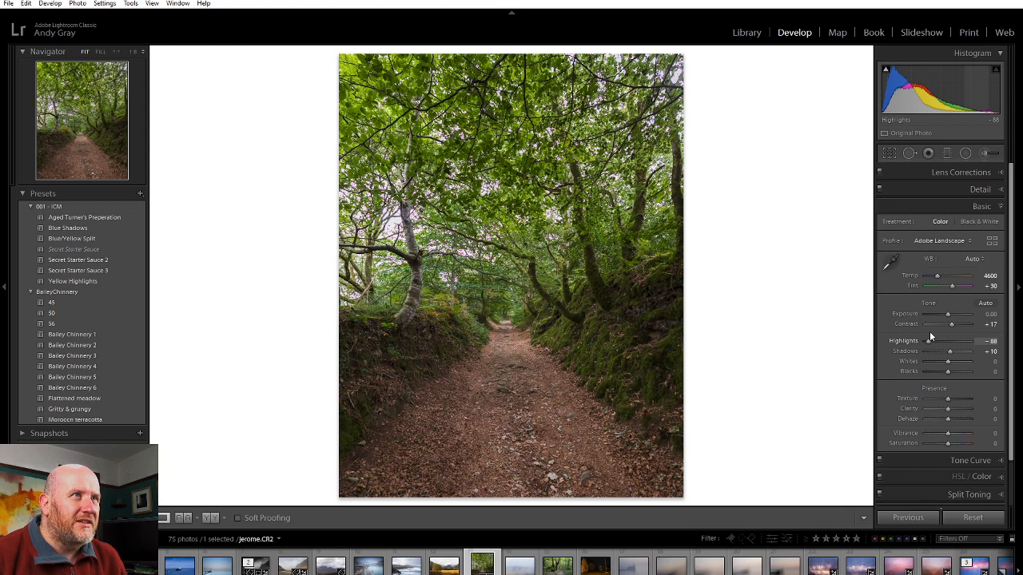
drag(936, 336, 939, 336)
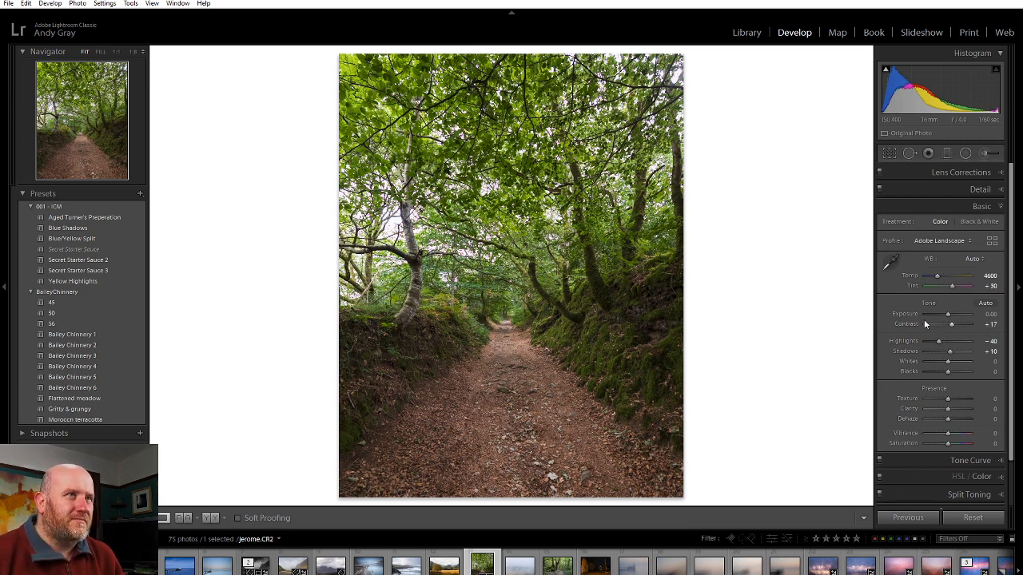
- Add an inverted radial filter centred on the path at the photo's bottom edge and set its exposure to 0.70
click(966, 153)
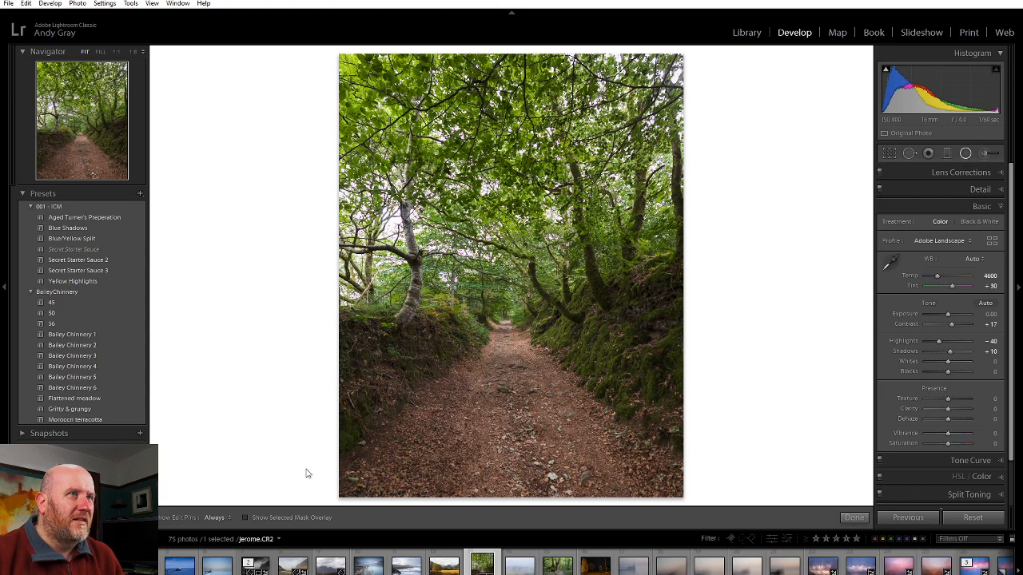
drag(513, 504, 665, 315)
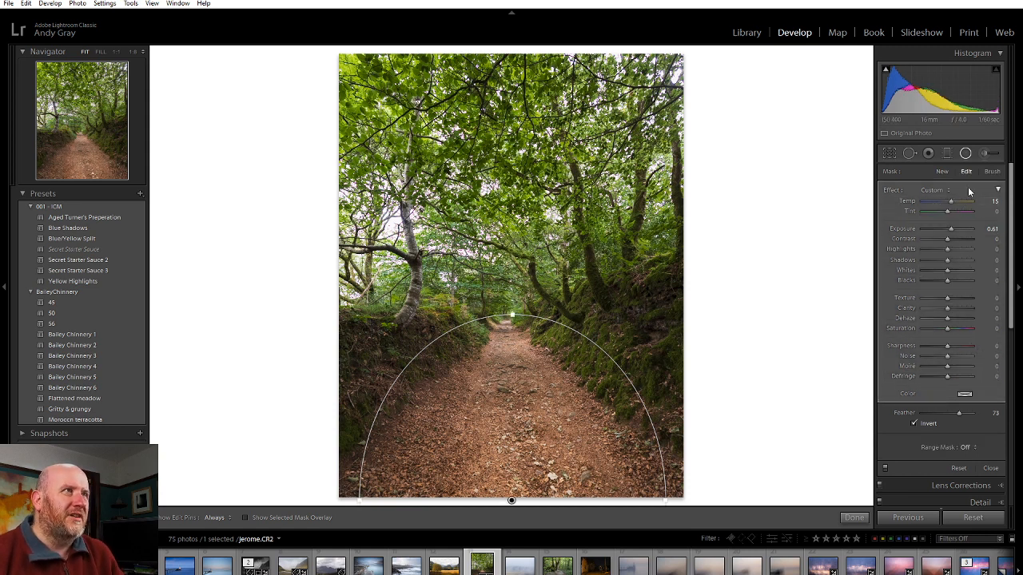
drag(950, 229, 952, 228)
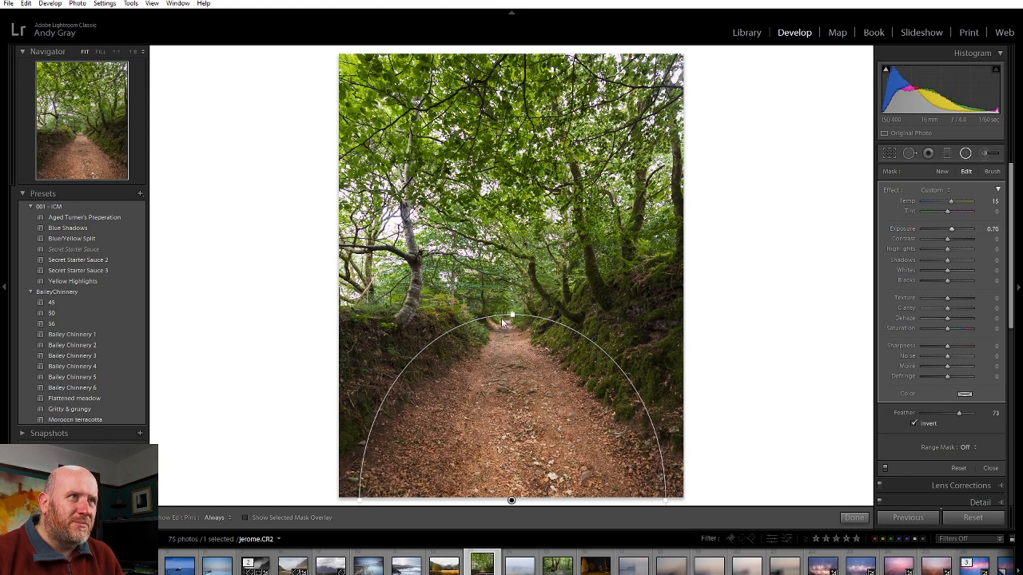
- Reshape the path's radial filter so it extends past both sides of the photo and its top sits just above the path's far end
drag(510, 285, 508, 272)
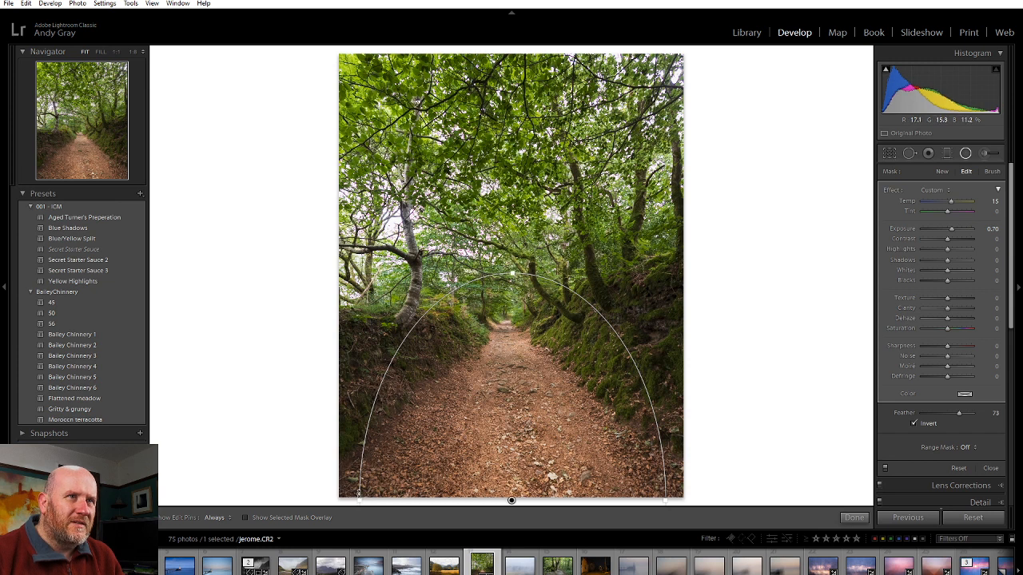
drag(359, 497, 370, 498)
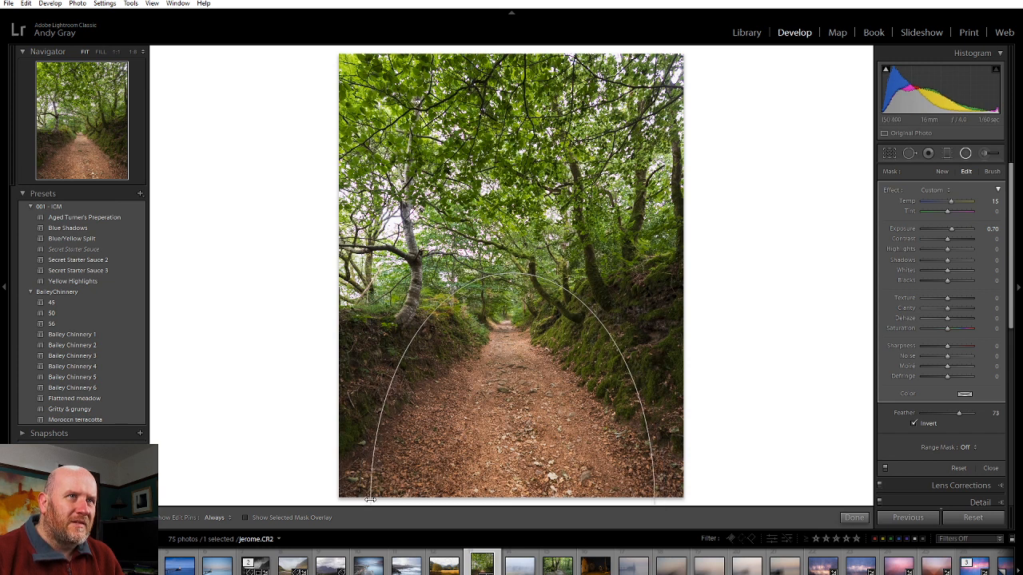
click(133, 52)
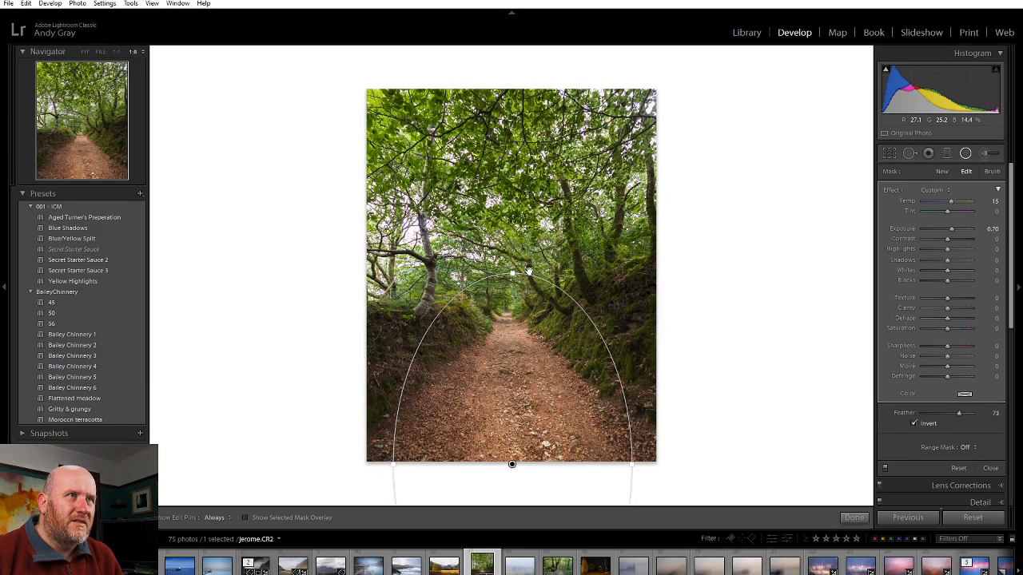
drag(512, 274, 514, 304)
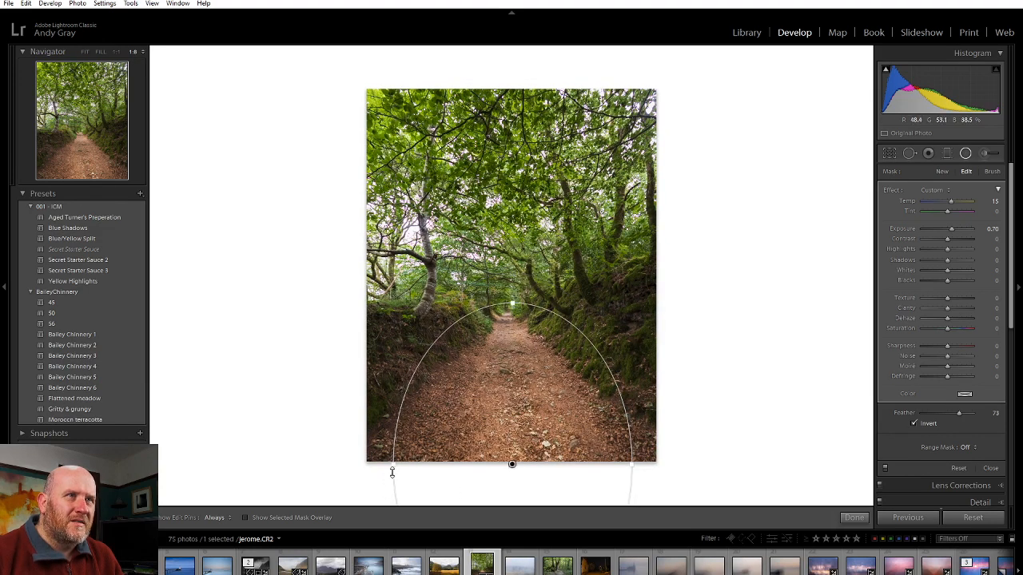
drag(392, 468, 344, 468)
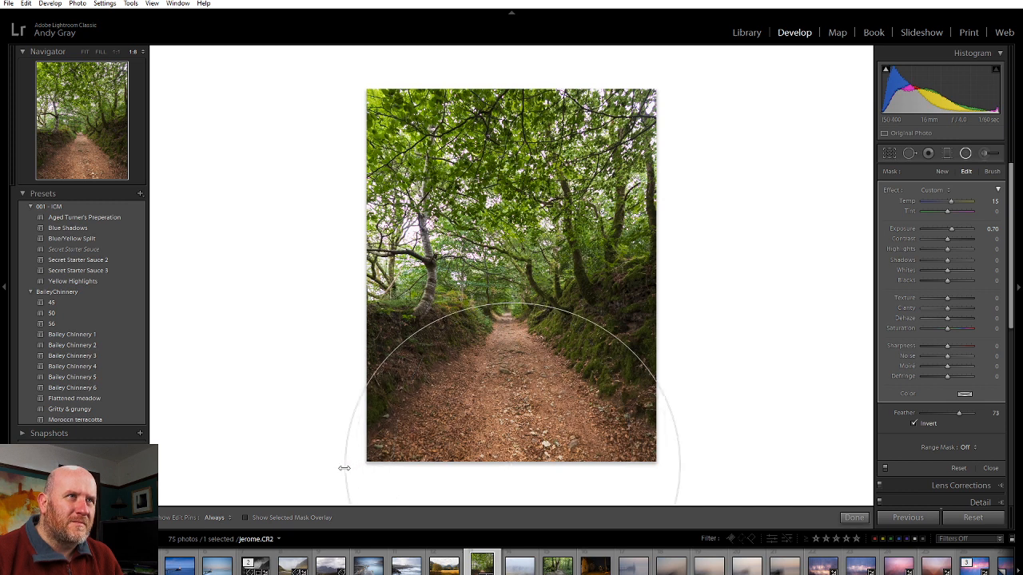
drag(512, 467, 518, 459)
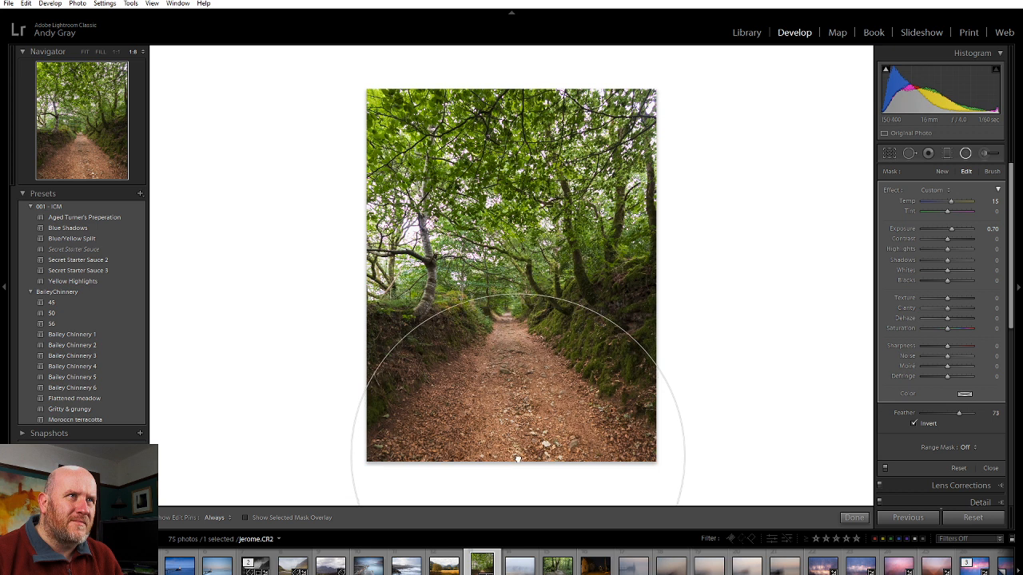
click(860, 517)
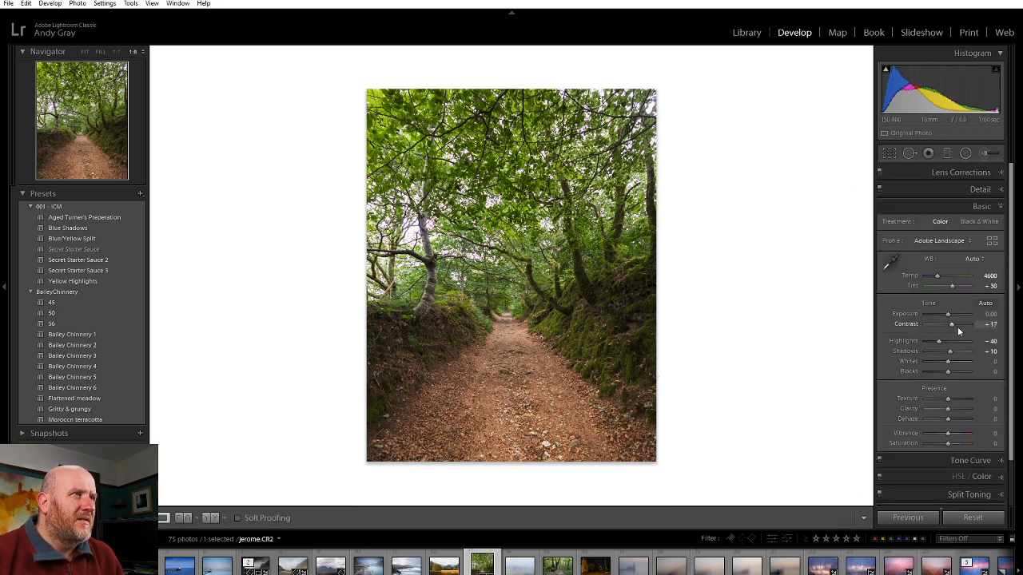
- Set the photo's overall contrast to +38 and inspect the path's detail at full size
mouse_move(951, 328)
mouse_down()
mouse_move(934, 328)
mouse_move(957, 337)
mouse_up()
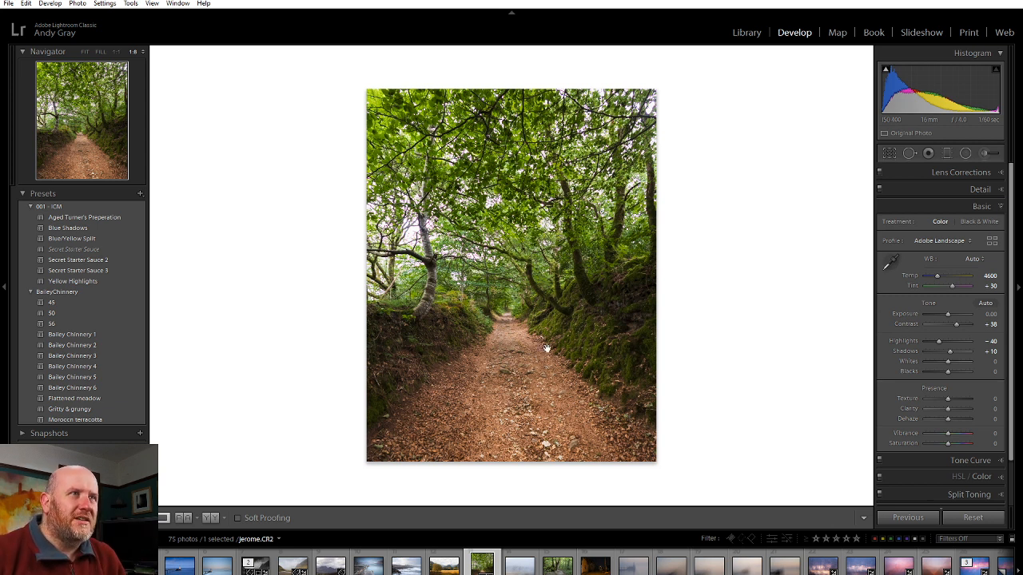
click(410, 406)
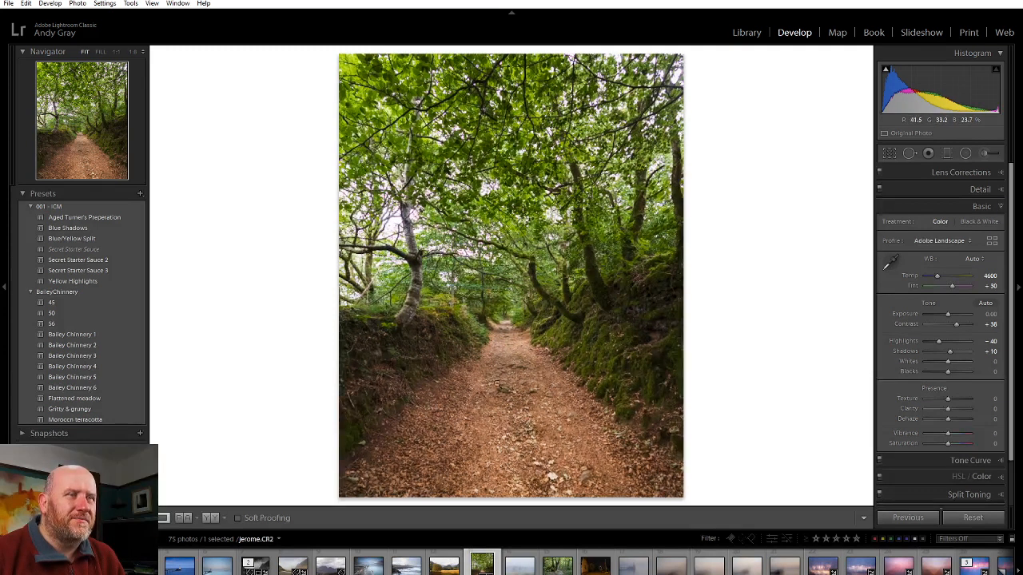
click(117, 52)
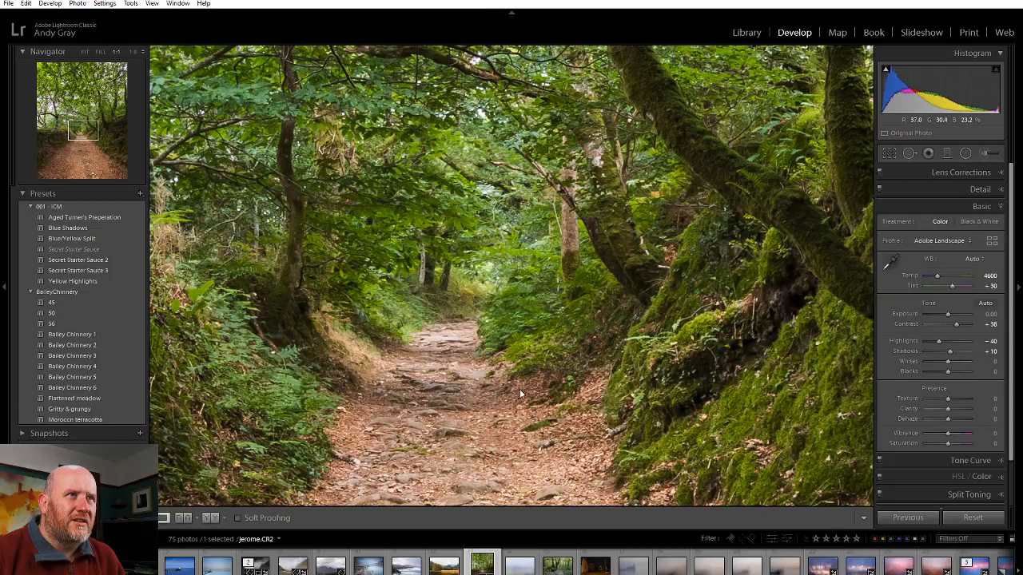
click(518, 390)
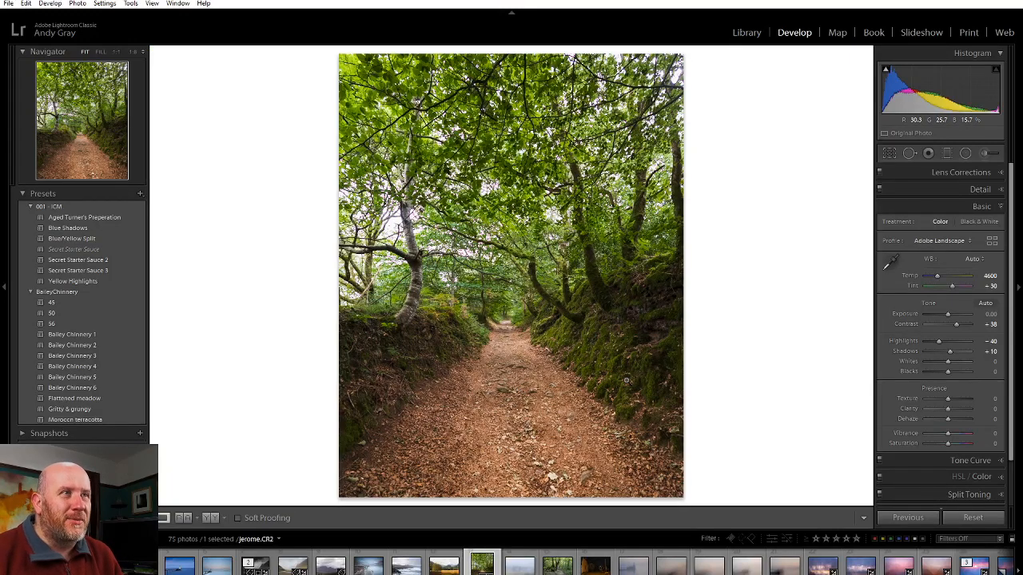
click(512, 462)
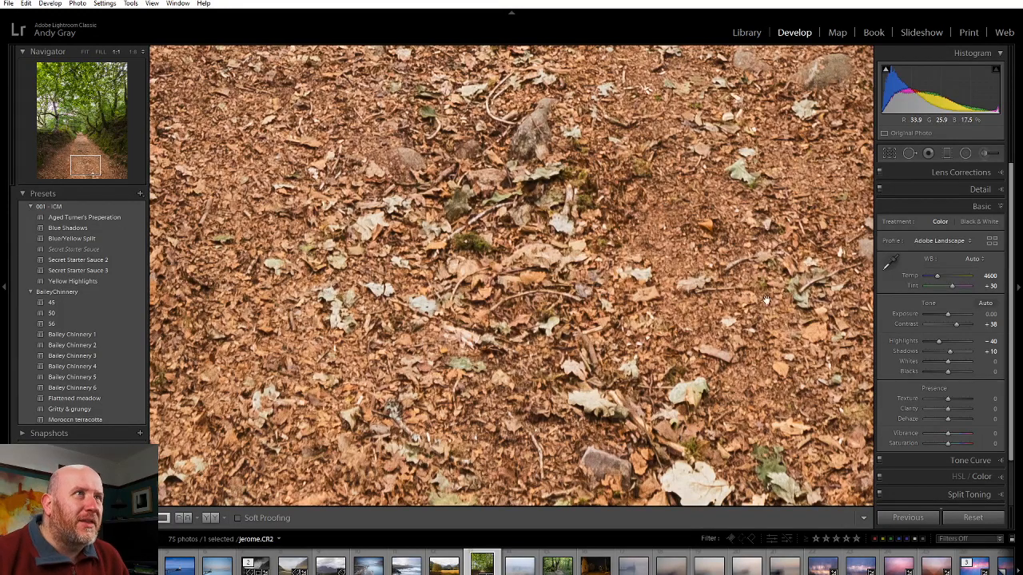
drag(581, 103, 612, 514)
drag(586, 258, 559, 388)
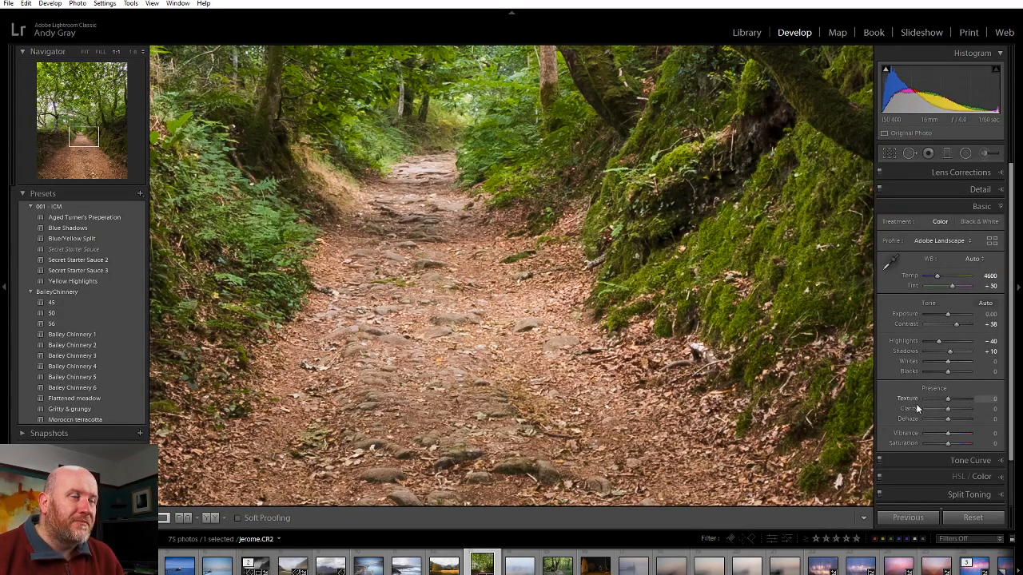
key(z)
- Set the texture to 30 and clarity to 9 in the path's radial filter, and check the path at full size
click(966, 153)
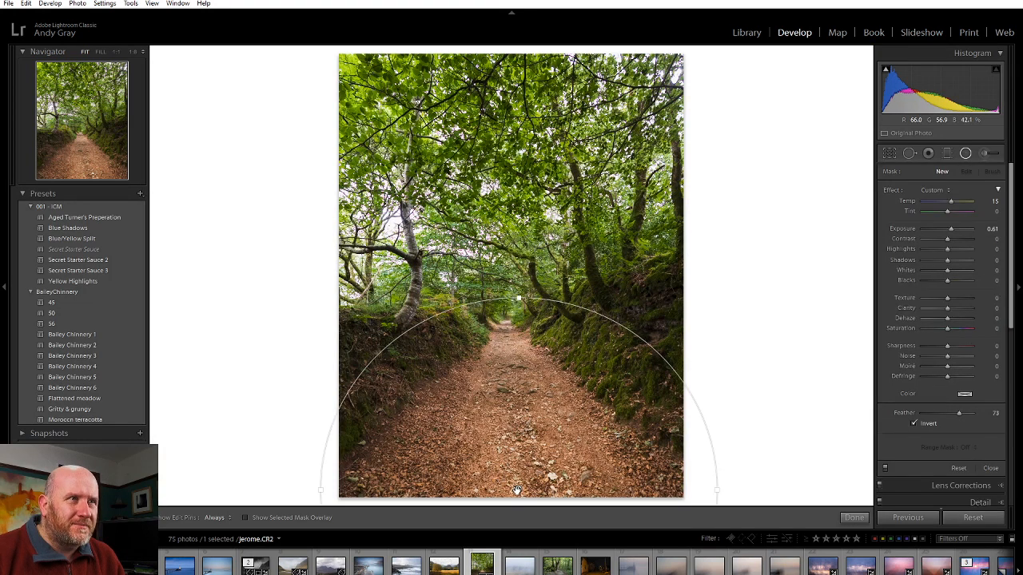
drag(518, 490, 717, 298)
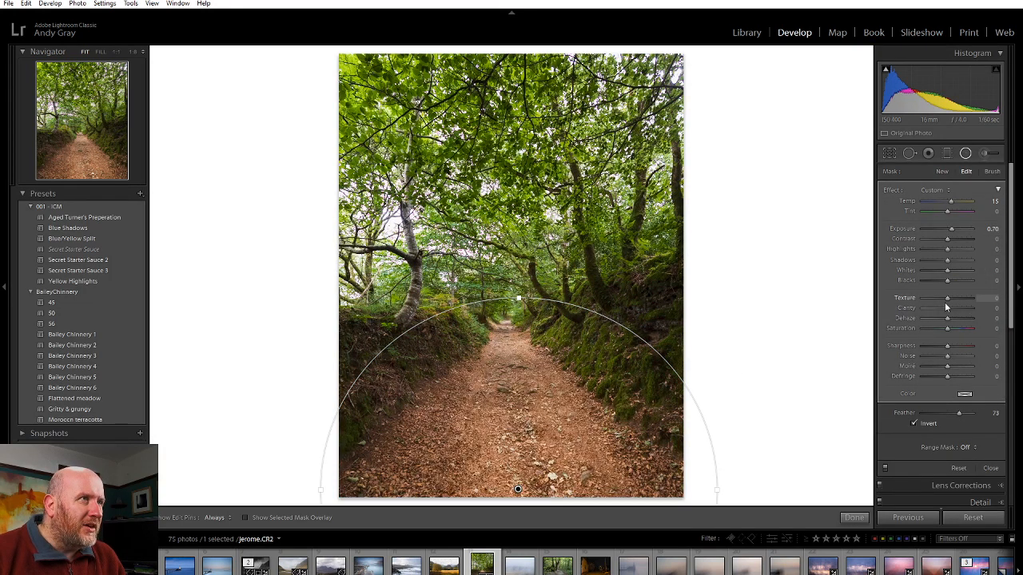
mouse_move(946, 298)
mouse_down()
mouse_move(958, 299)
mouse_move(952, 312)
mouse_up()
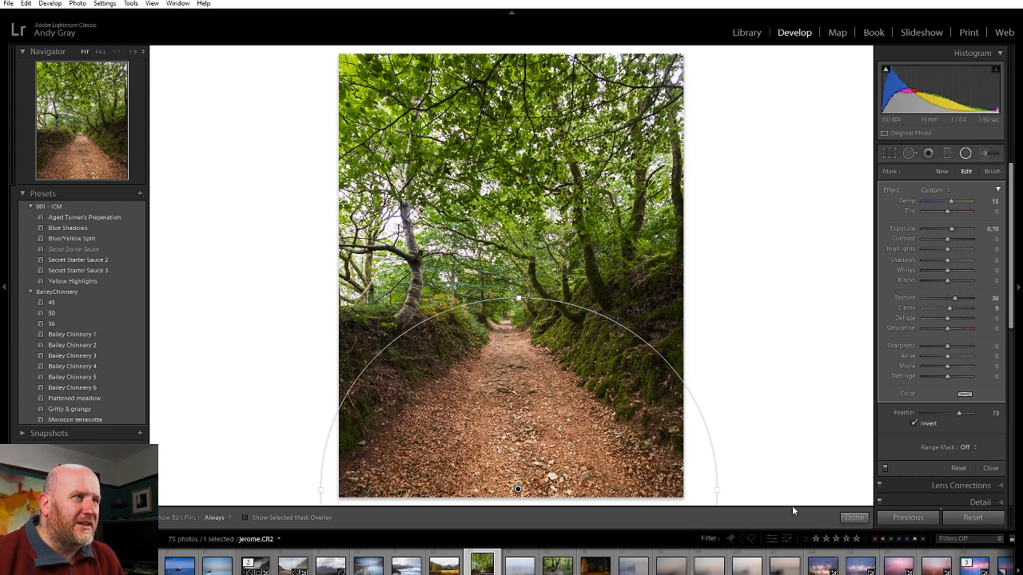
click(854, 517)
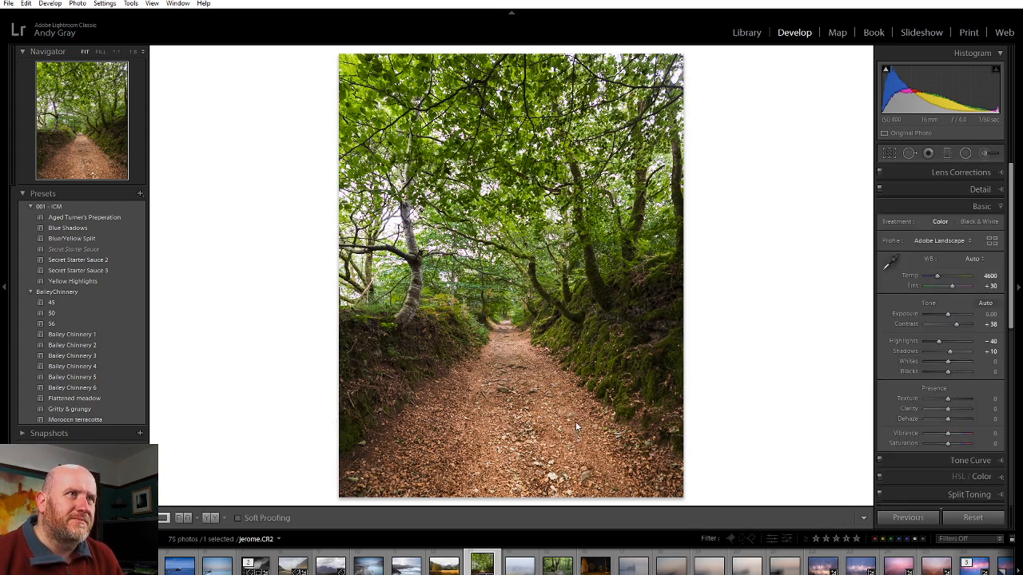
click(576, 428)
drag(499, 299, 587, 439)
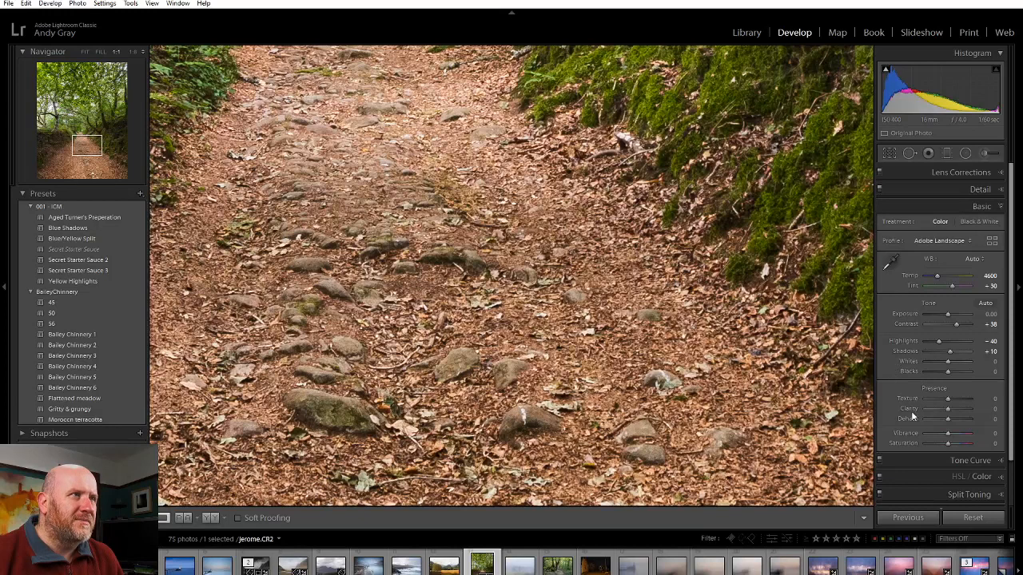
- Shift the foliage hues with the HSL targeted adjustment, to -15 for greens and -3 for yellows
click(509, 314)
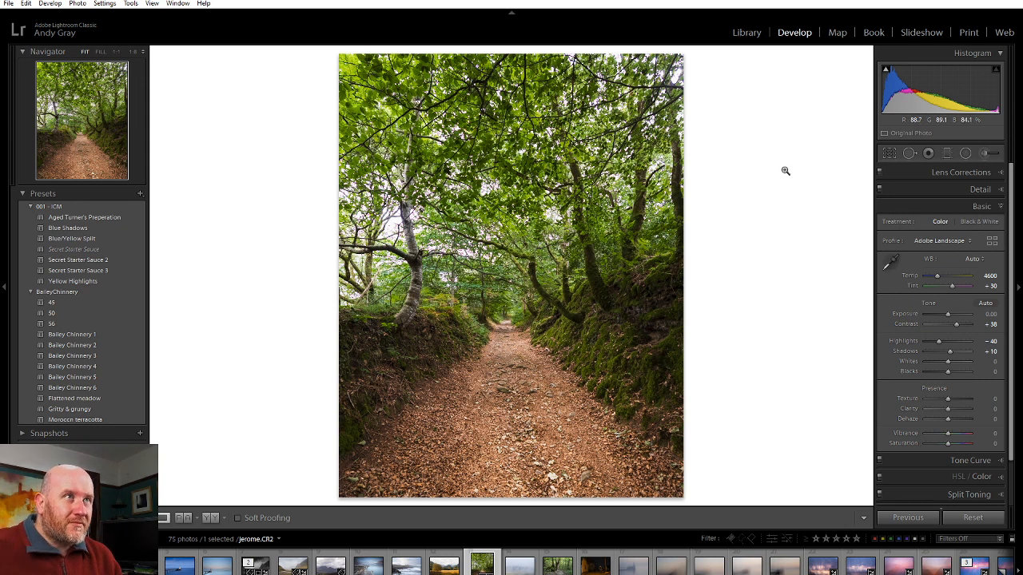
click(975, 208)
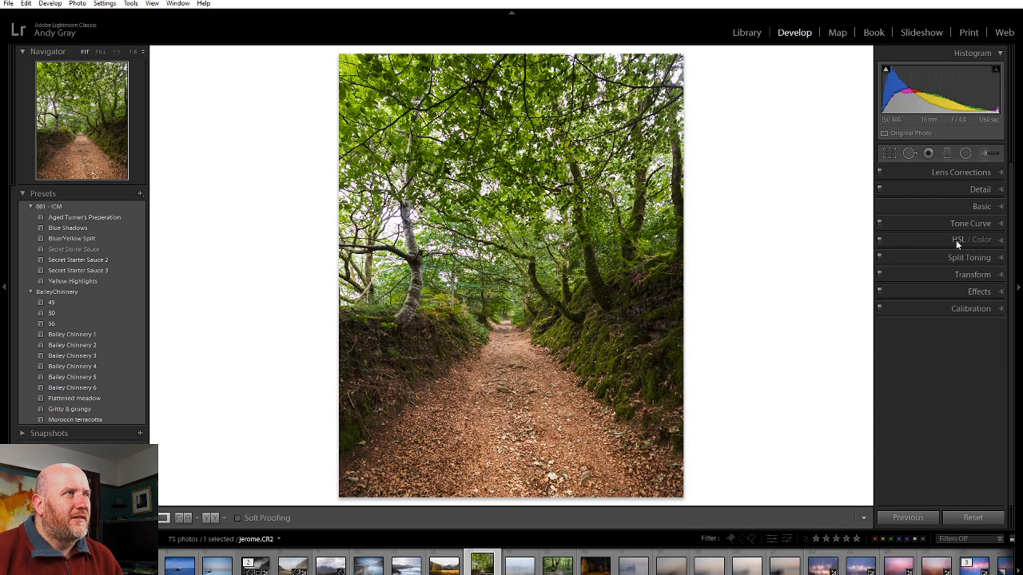
click(959, 240)
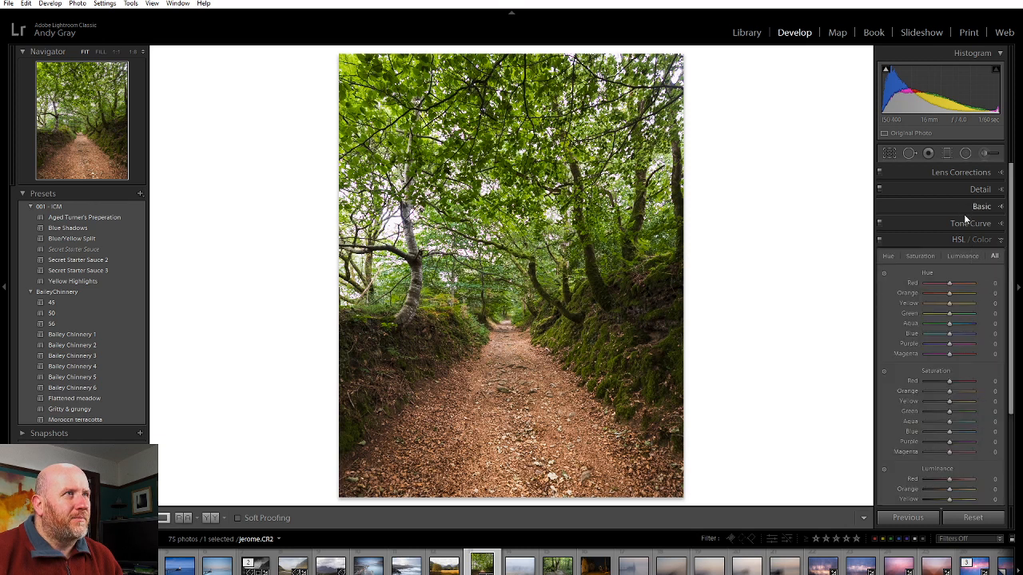
click(884, 274)
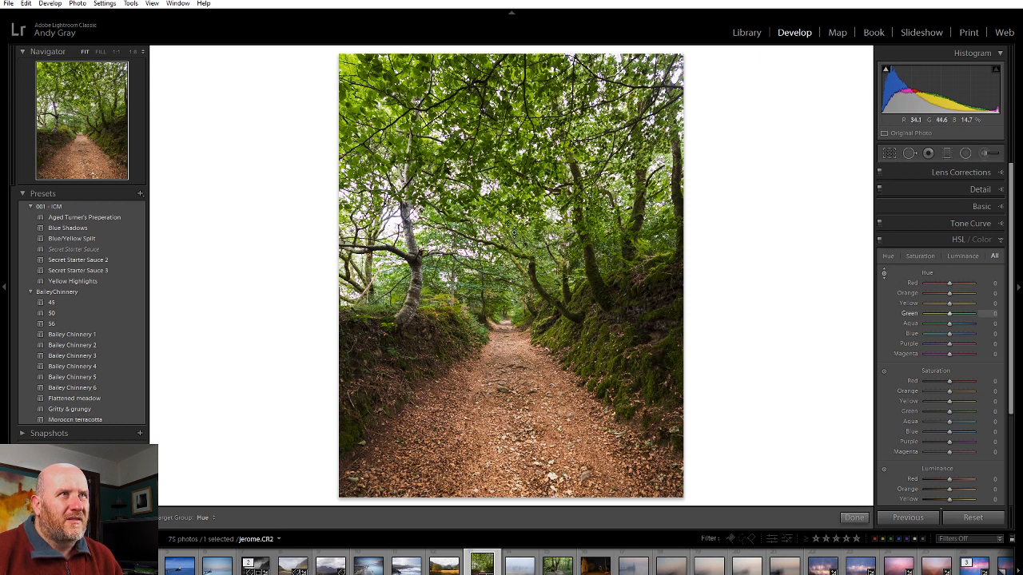
mouse_move(511, 229)
mouse_down()
mouse_move(511, 263)
mouse_move(511, 189)
mouse_move(511, 247)
mouse_up()
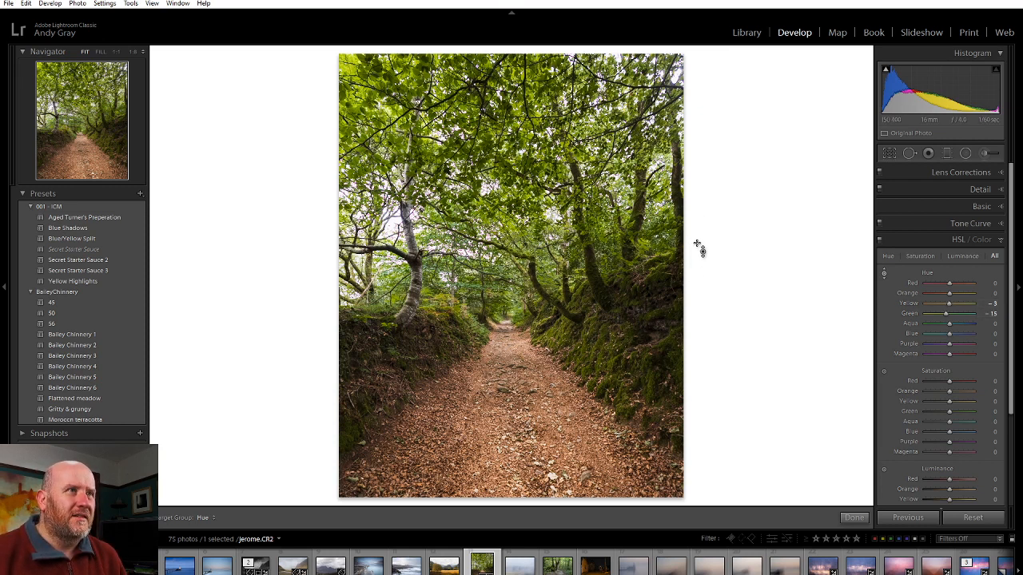
- Add a large radial filter centred on the path's far end, with exposure 0.26 and temperature 9
click(964, 154)
drag(507, 309, 617, 457)
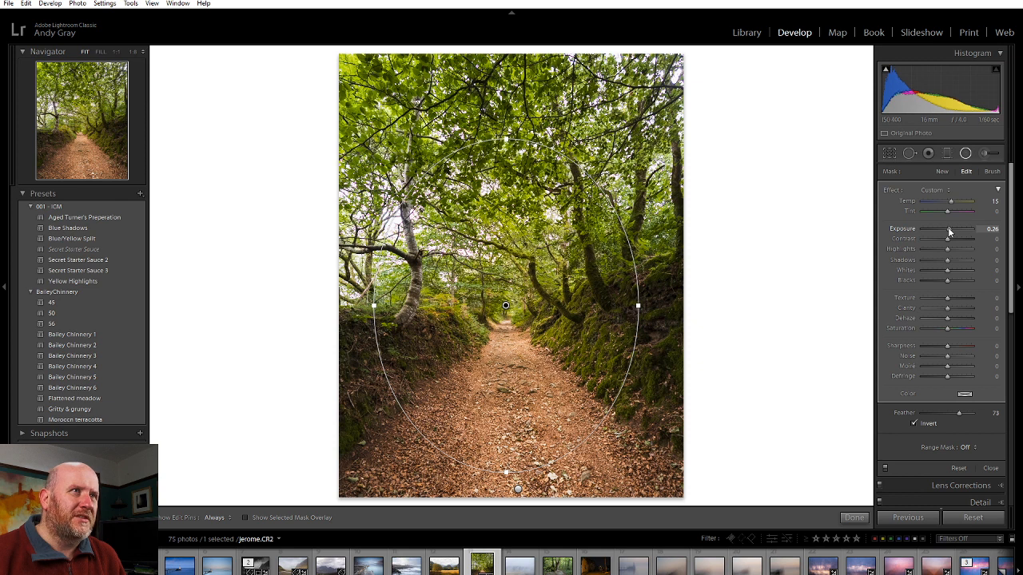
double_click(951, 201)
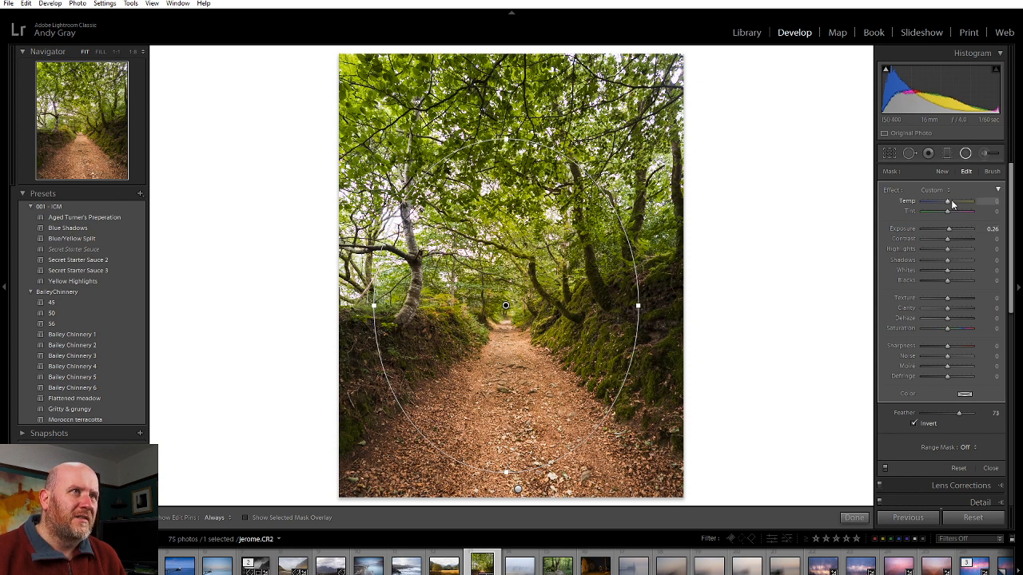
drag(949, 200, 951, 200)
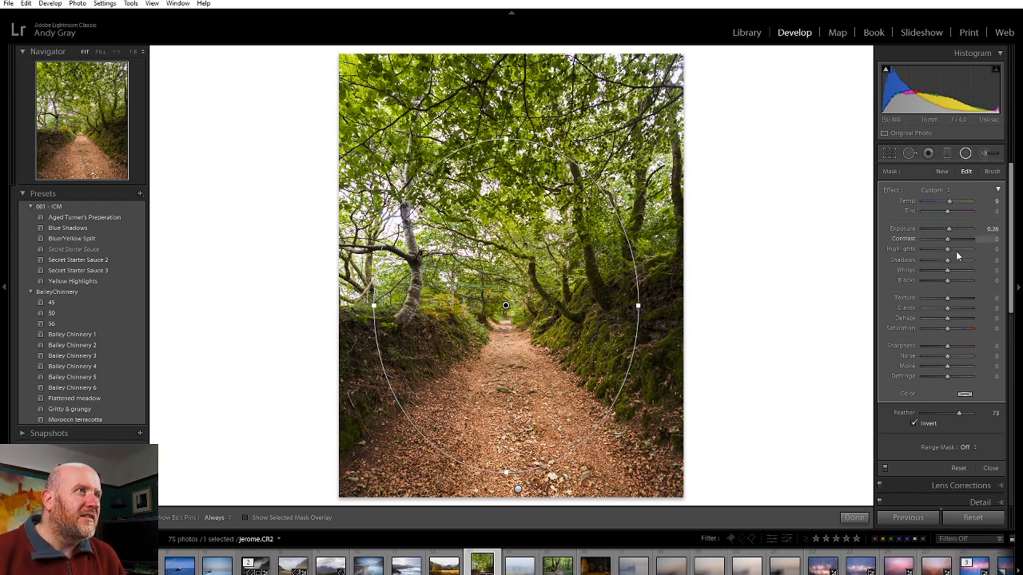
- Set shadows to 20 and dehaze to -13 in the far-end radial filter, and finish editing it
drag(954, 263, 959, 263)
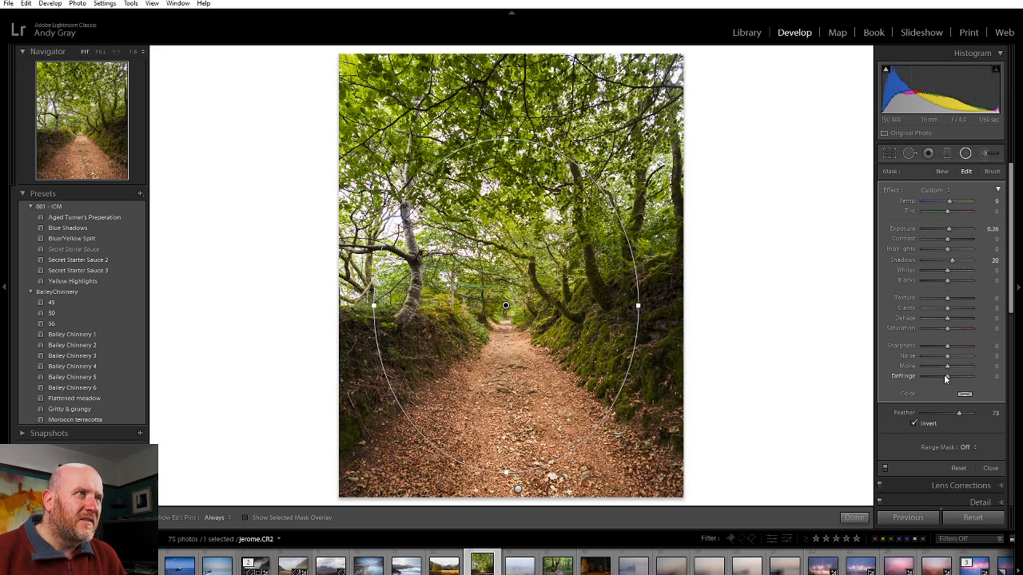
drag(946, 318, 935, 319)
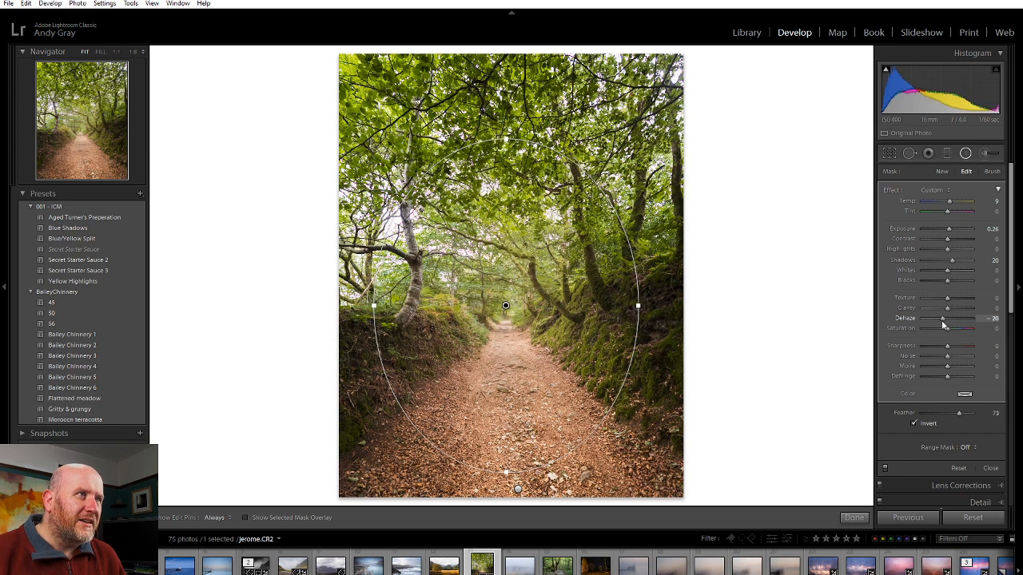
drag(941, 319, 943, 319)
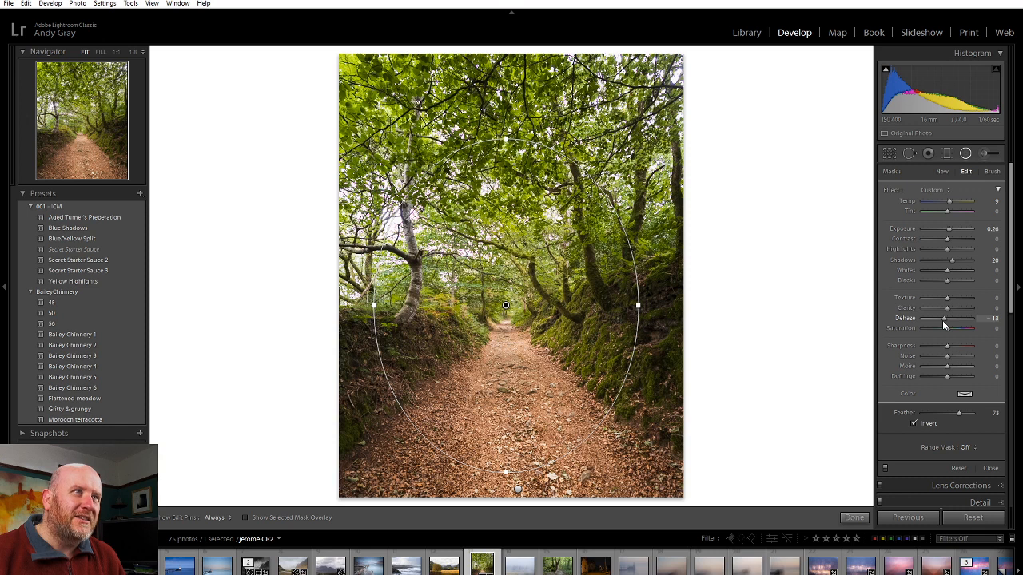
click(867, 519)
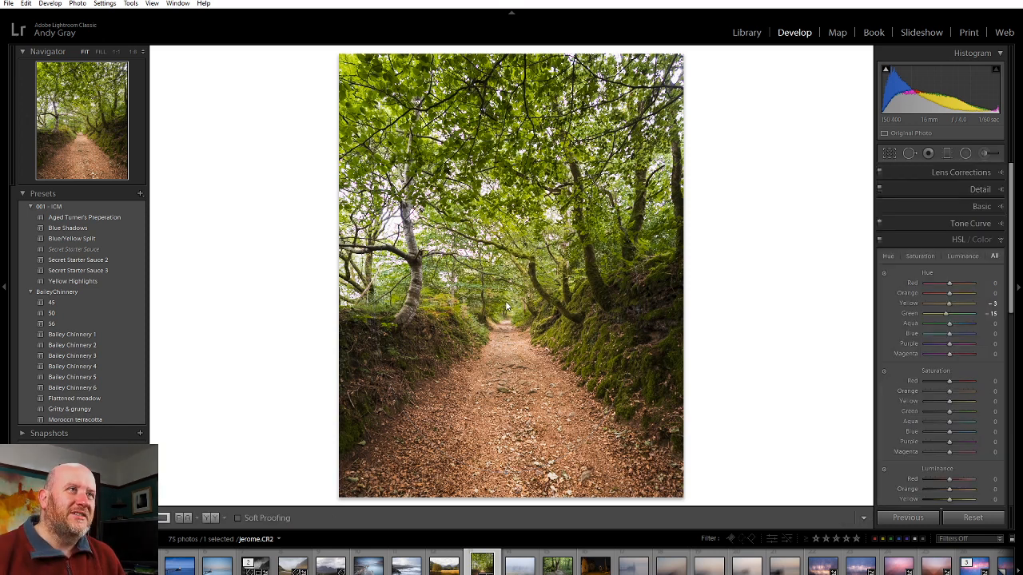
- Inspect the path's far end and the pale tree trunk at full size, and review the lens correction settings
click(505, 301)
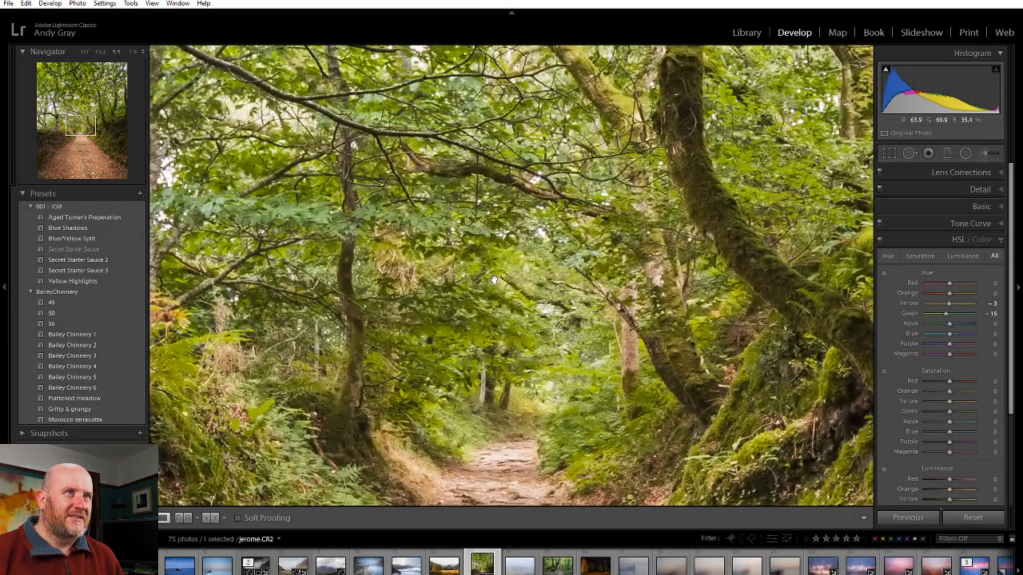
click(485, 306)
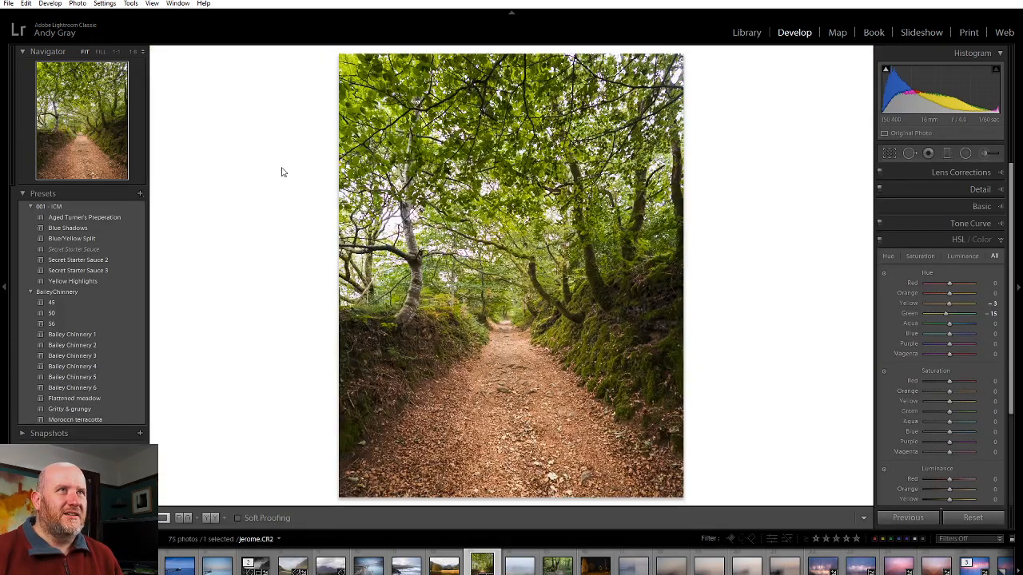
click(962, 173)
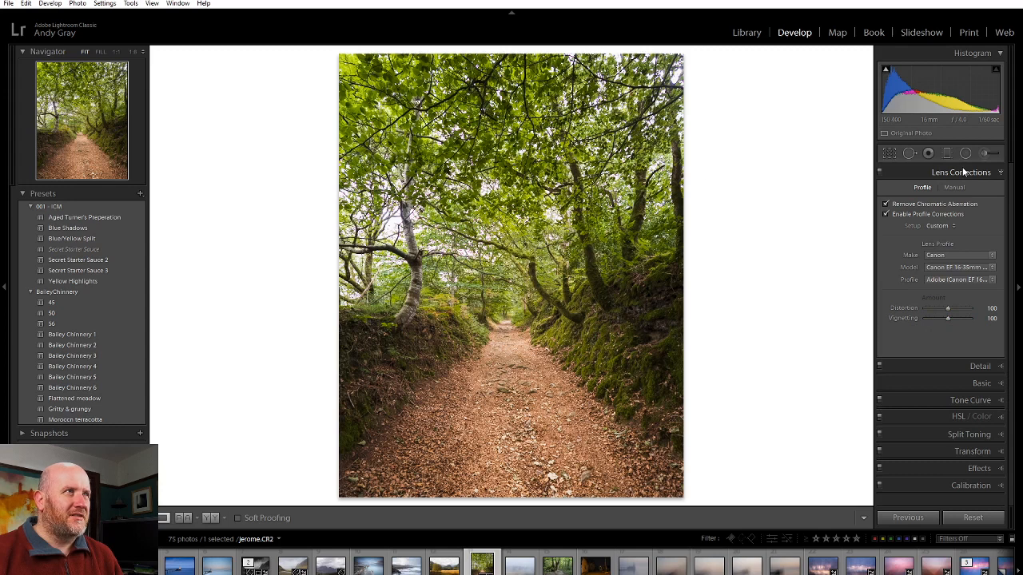
click(398, 196)
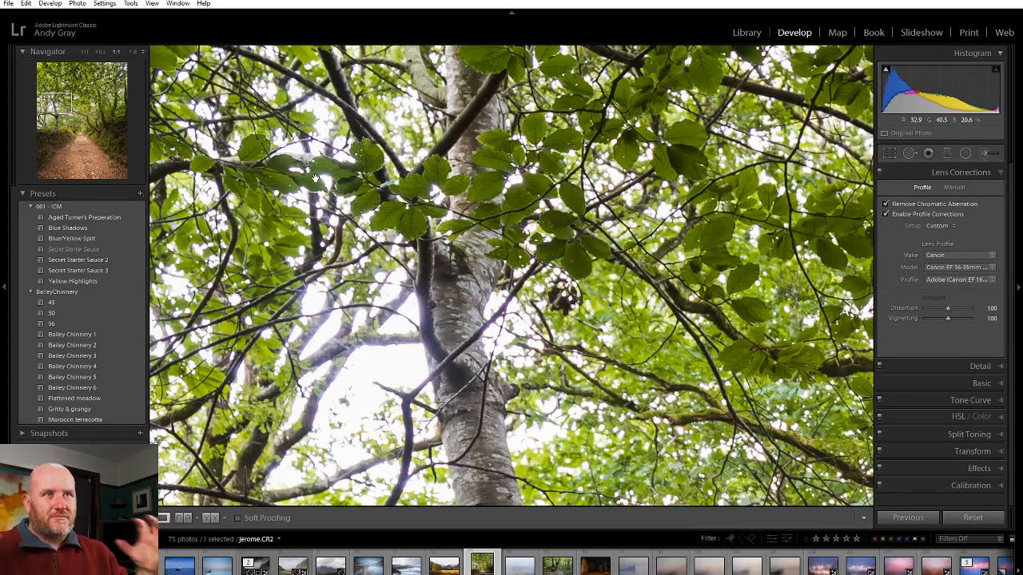
click(407, 228)
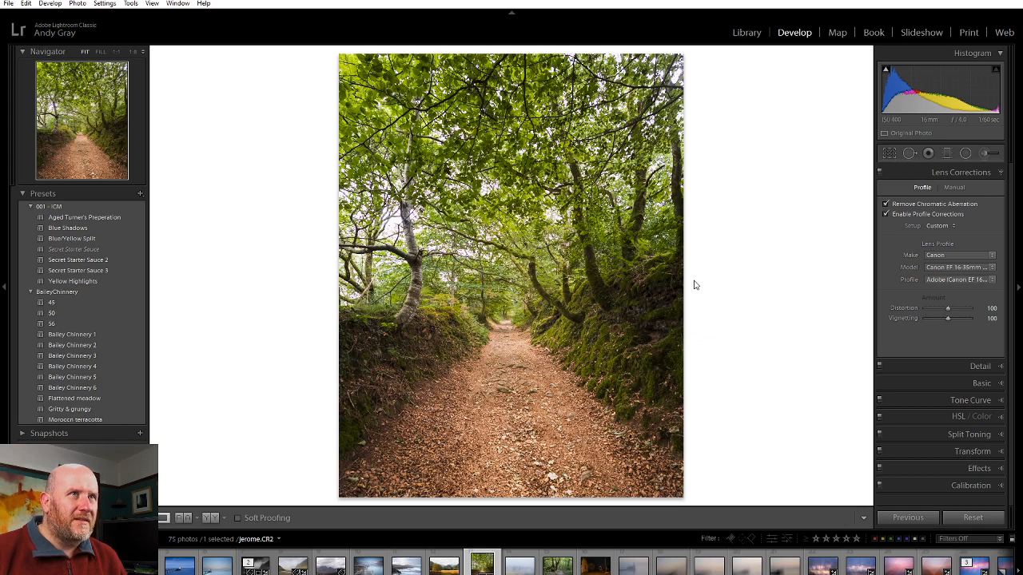
- Split-tone the highlights with hue 56, saturation 25 and balance -2, and compare the photo with and without the toning
click(977, 434)
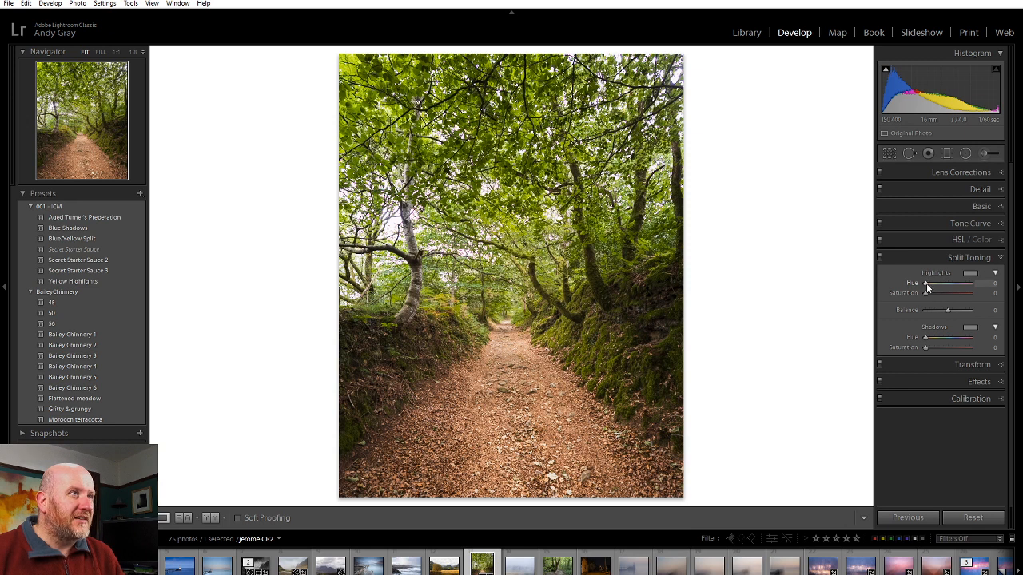
drag(925, 282, 937, 293)
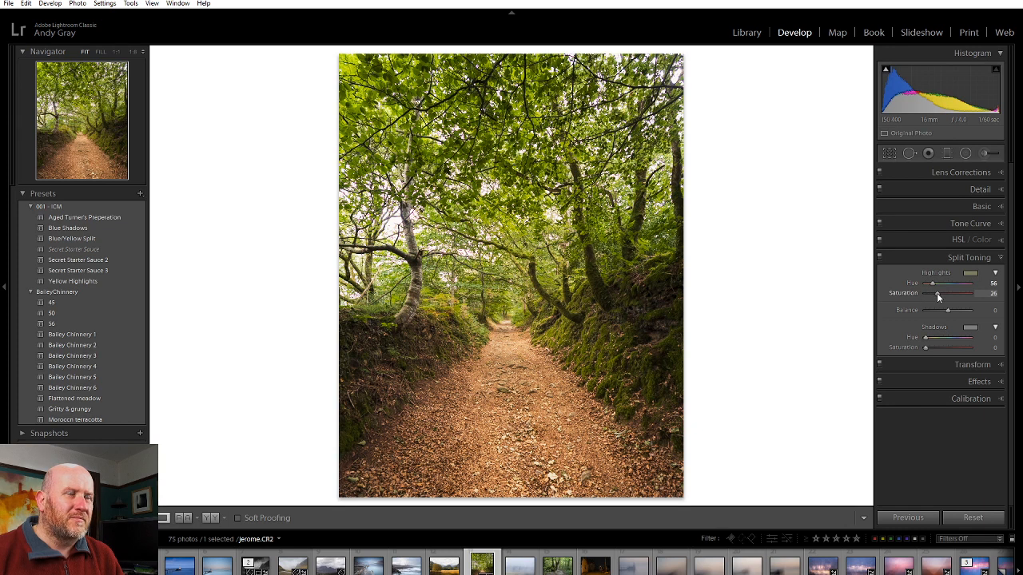
drag(936, 293, 938, 313)
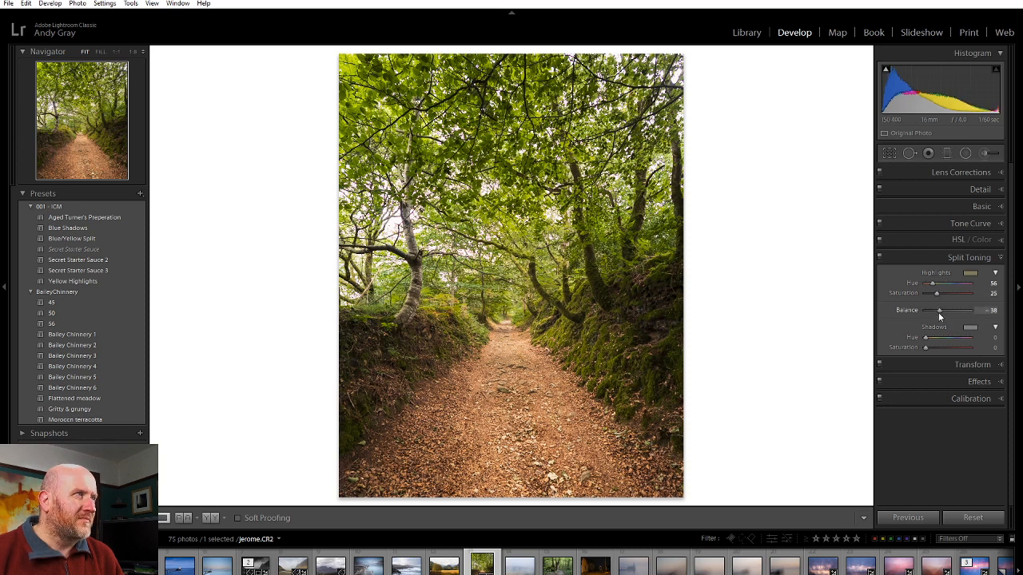
mouse_move(939, 312)
mouse_down()
mouse_move(983, 318)
mouse_move(933, 310)
mouse_move(947, 313)
mouse_up()
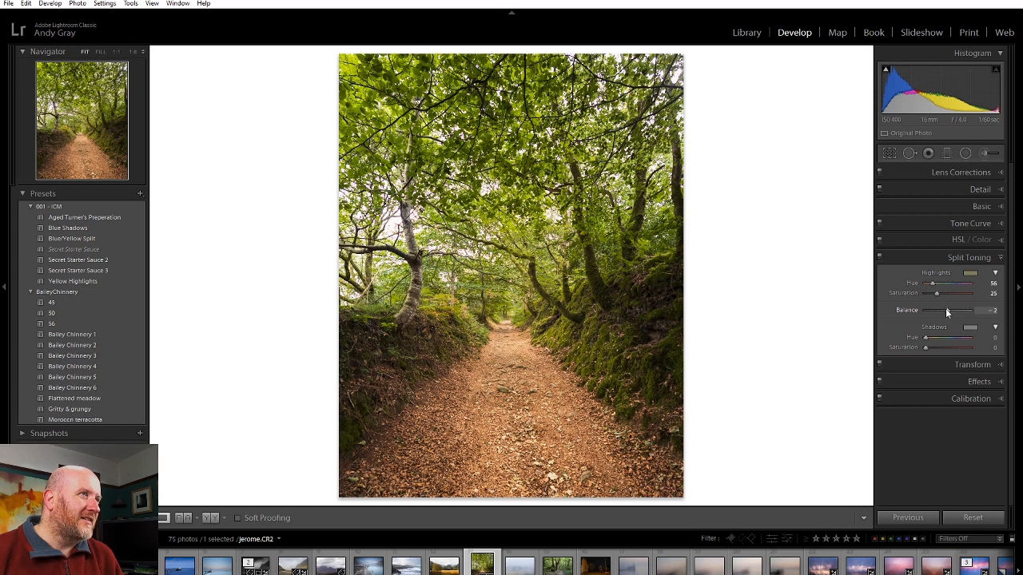
click(879, 257)
click(879, 257)
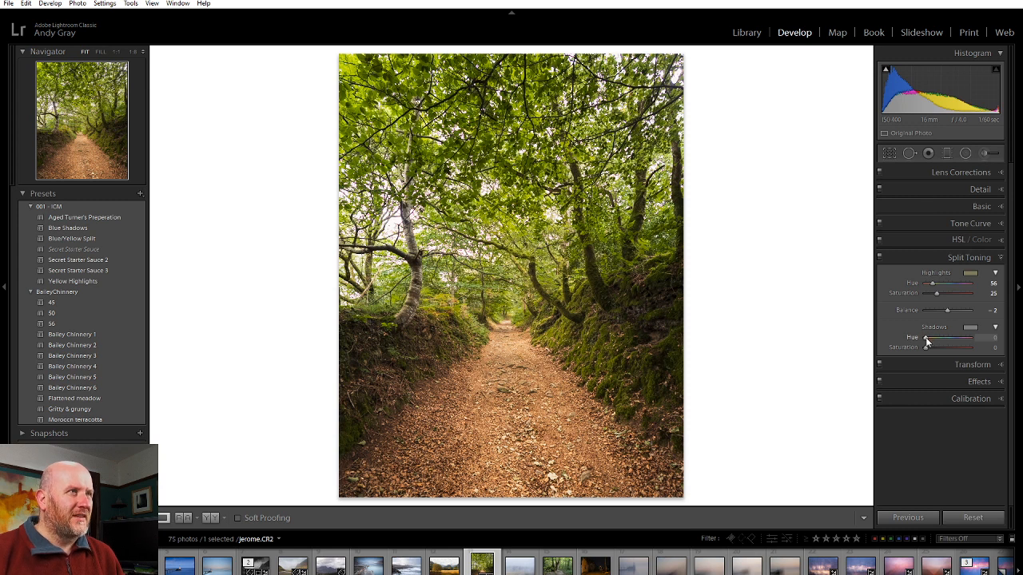
- Try a blue split tone in the shadows with hue 214 and saturation 46
drag(926, 348, 945, 355)
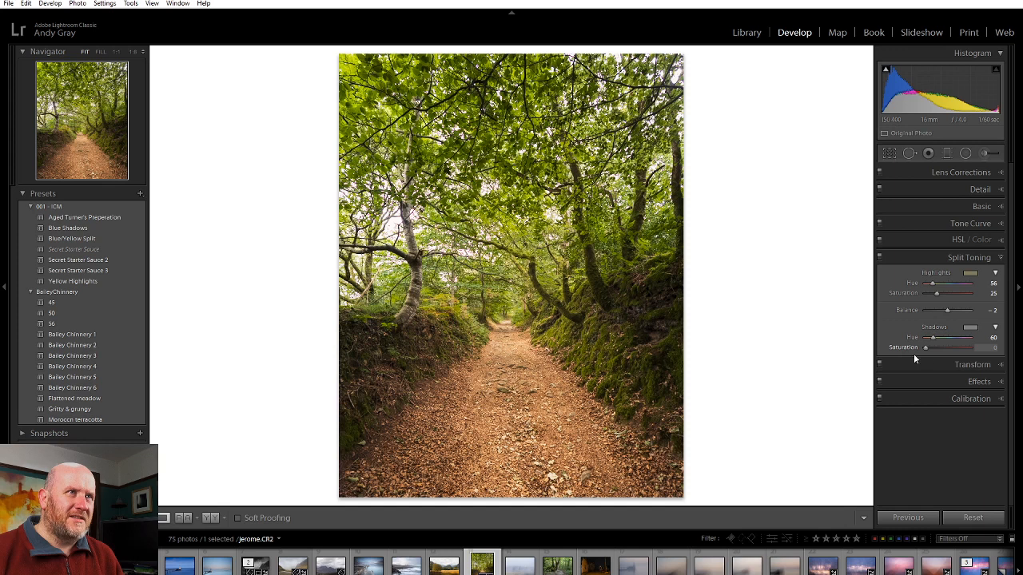
mouse_move(956, 358)
mouse_down()
mouse_move(892, 360)
mouse_move(927, 355)
mouse_move(935, 337)
mouse_move(963, 342)
mouse_move(938, 349)
mouse_up()
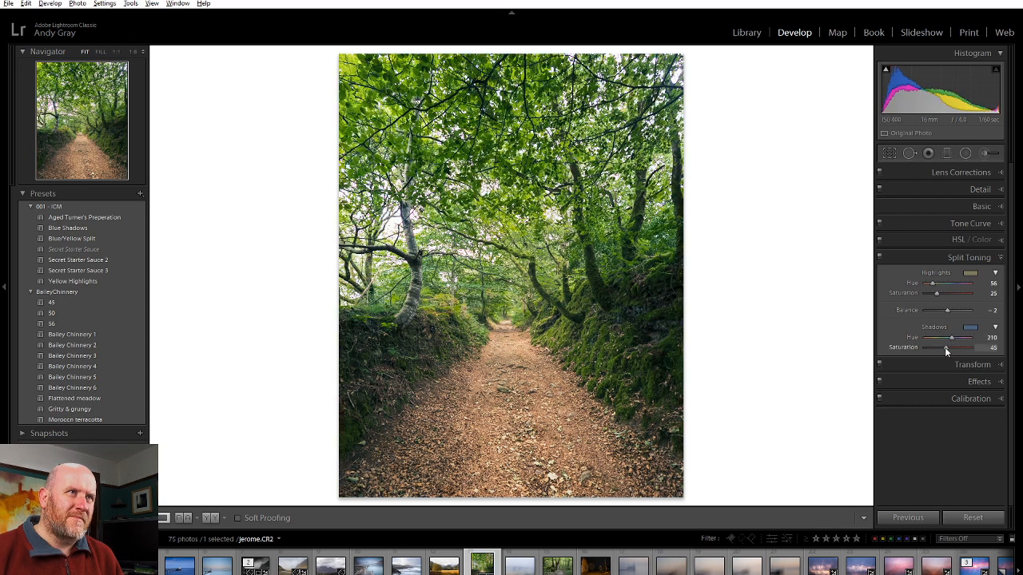
key(alt)
drag(949, 336, 950, 337)
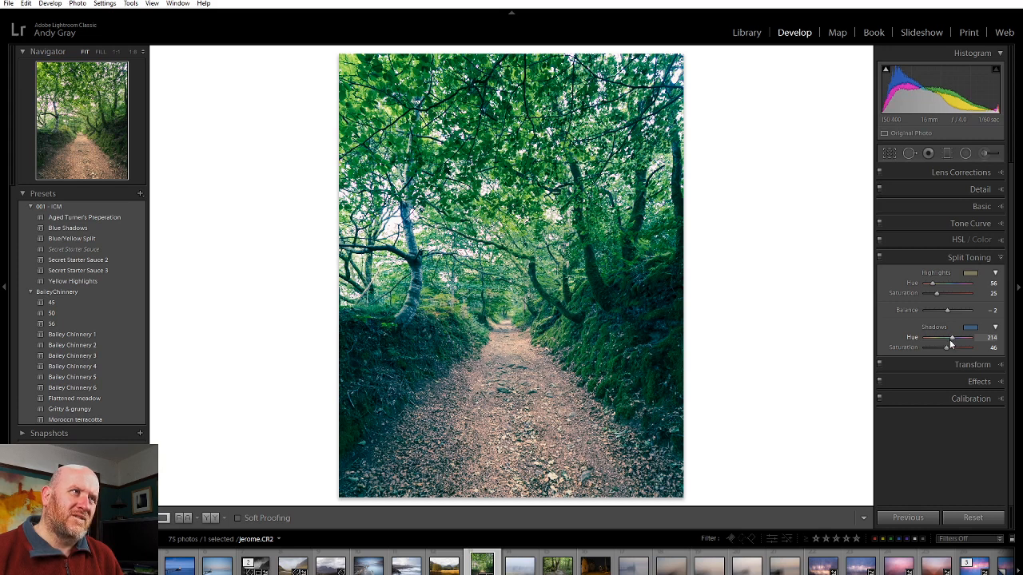
- Set the shadow split tone to hue 60 and saturation 4 with balance -14, and lower the photo's overall highlights to -57
drag(945, 347, 903, 352)
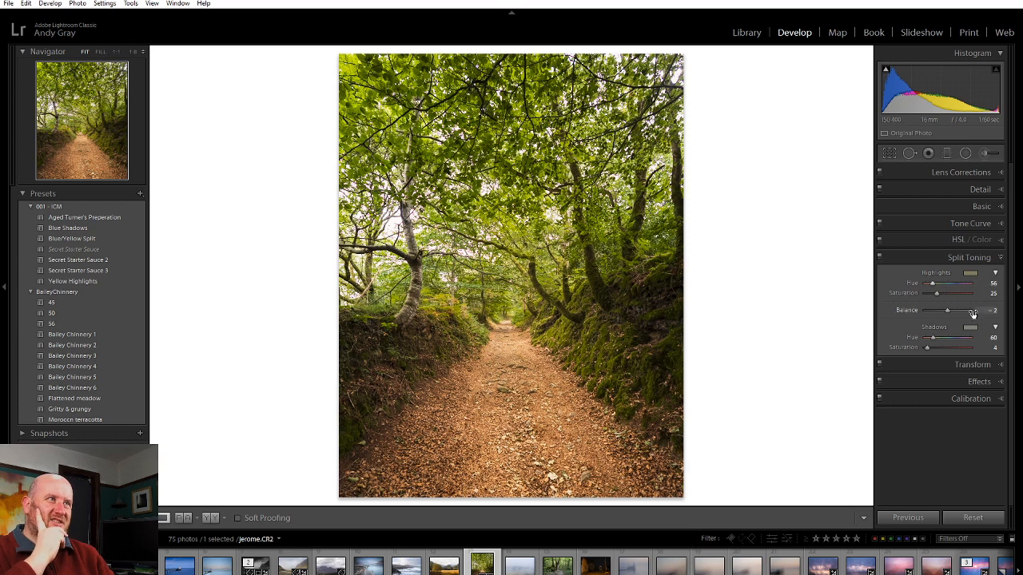
mouse_move(926, 308)
mouse_down()
mouse_move(966, 312)
mouse_move(939, 317)
mouse_up()
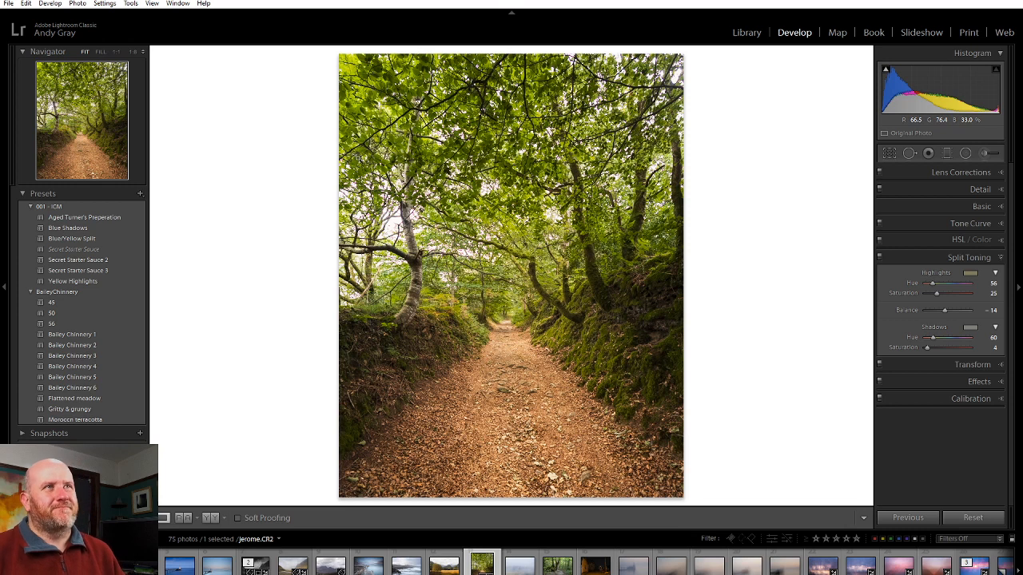
click(984, 211)
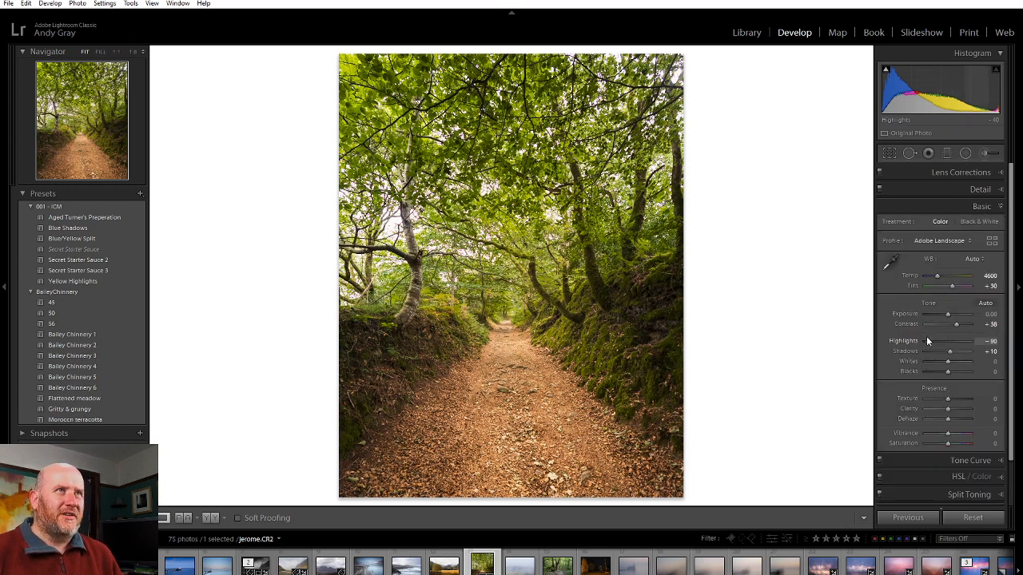
drag(922, 340, 935, 338)
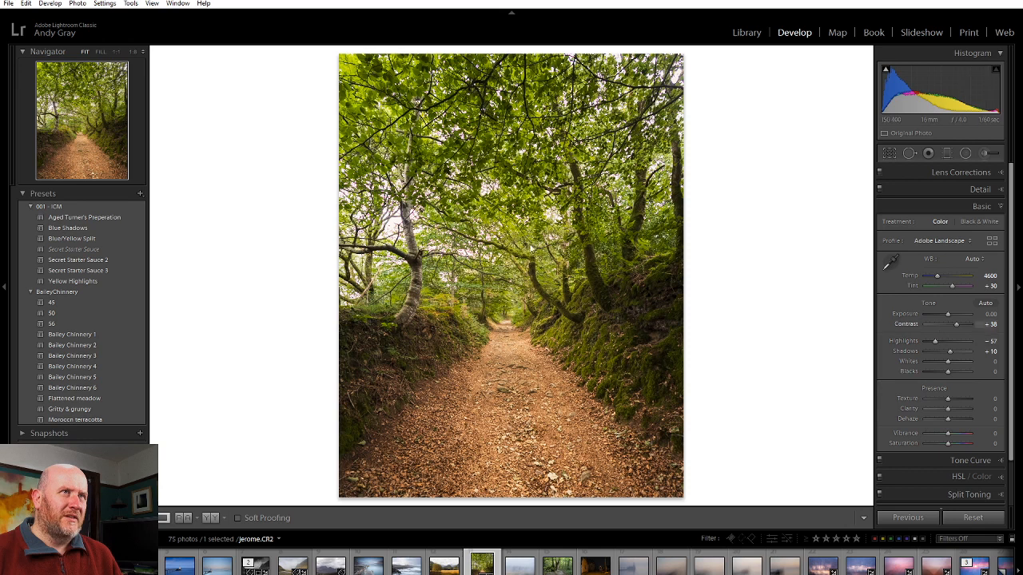
- Add a large inverted radial filter centred beside the pale trunk and reaching past the photo's edges, with temperature 15 and exposure 0
click(966, 153)
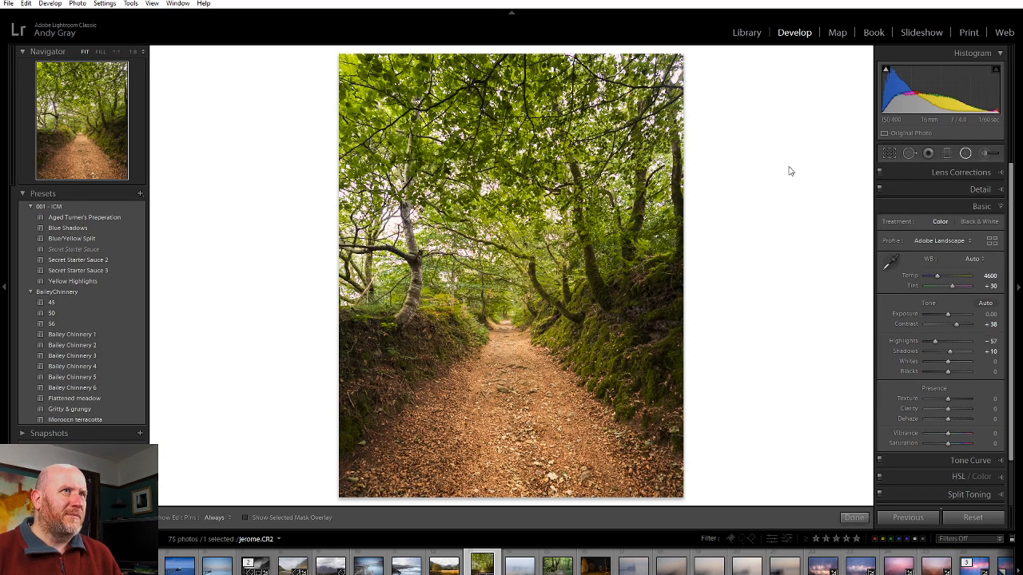
drag(391, 217, 709, 14)
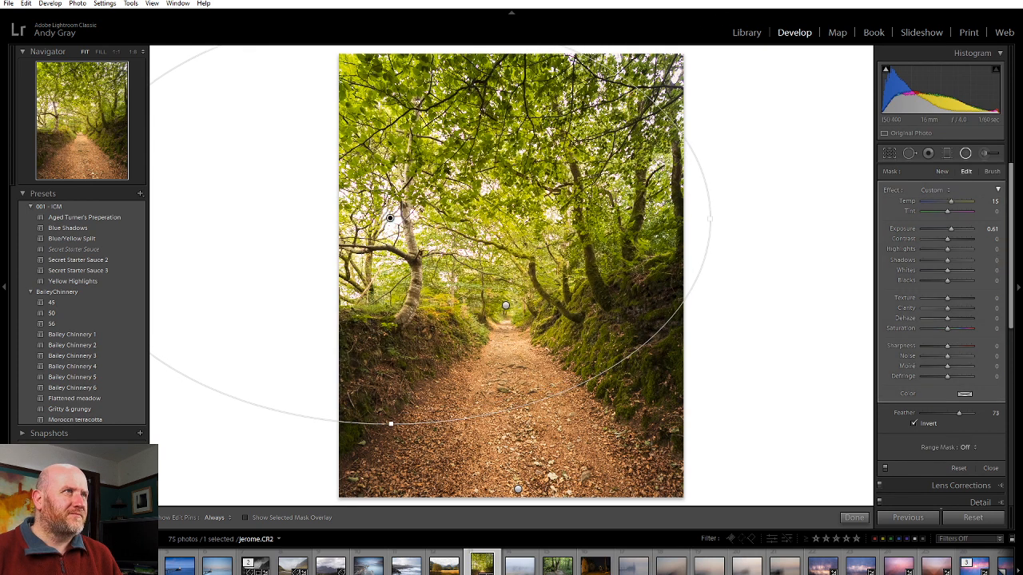
double_click(950, 230)
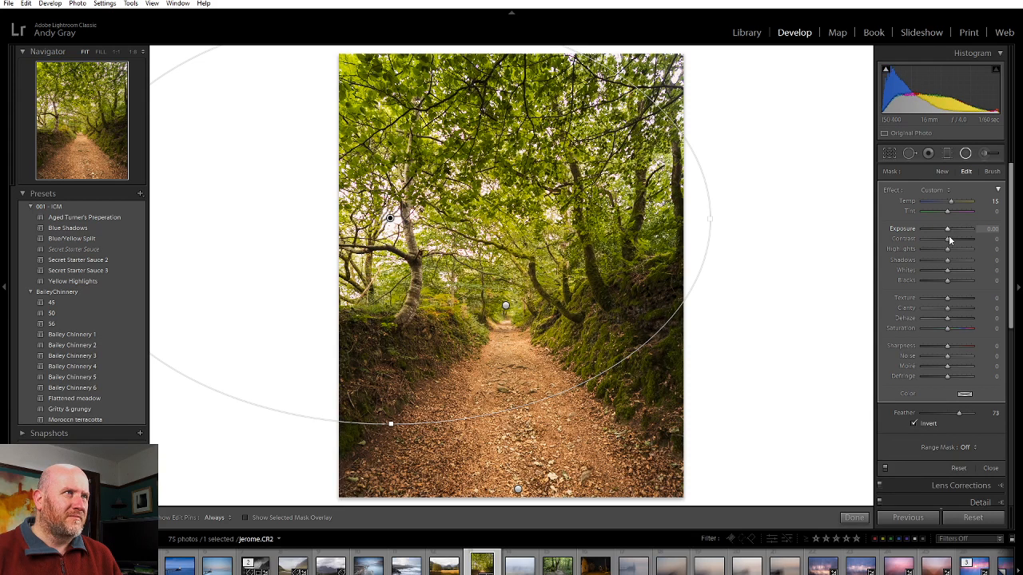
- Set the canopy radial filter's highlights to -9, shadows to 28 and blacks to 20, and move it slightly higher in the photo
mouse_move(961, 260)
mouse_down()
mouse_move(971, 260)
mouse_move(925, 250)
mouse_move(945, 251)
mouse_up()
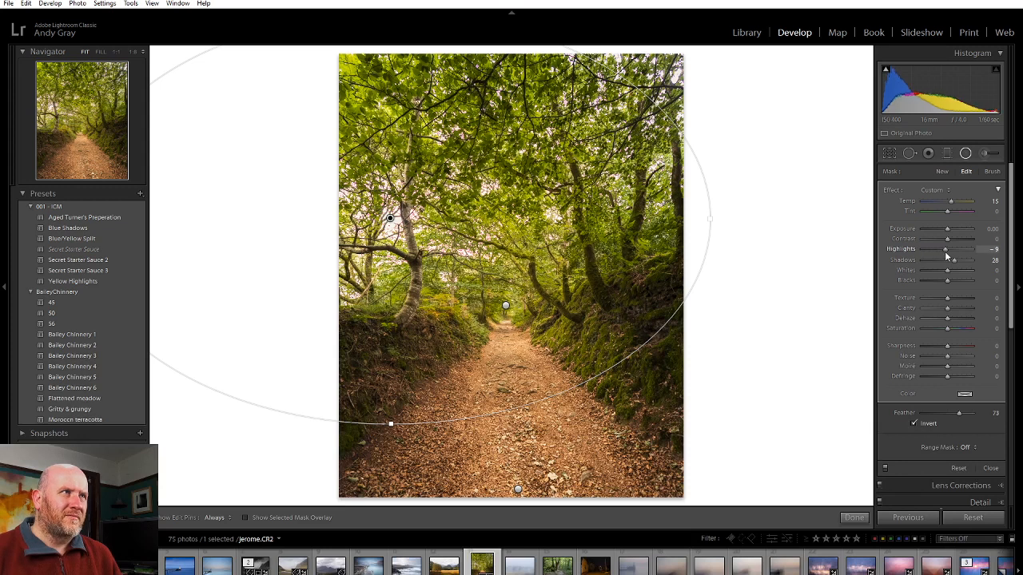
drag(934, 274, 954, 282)
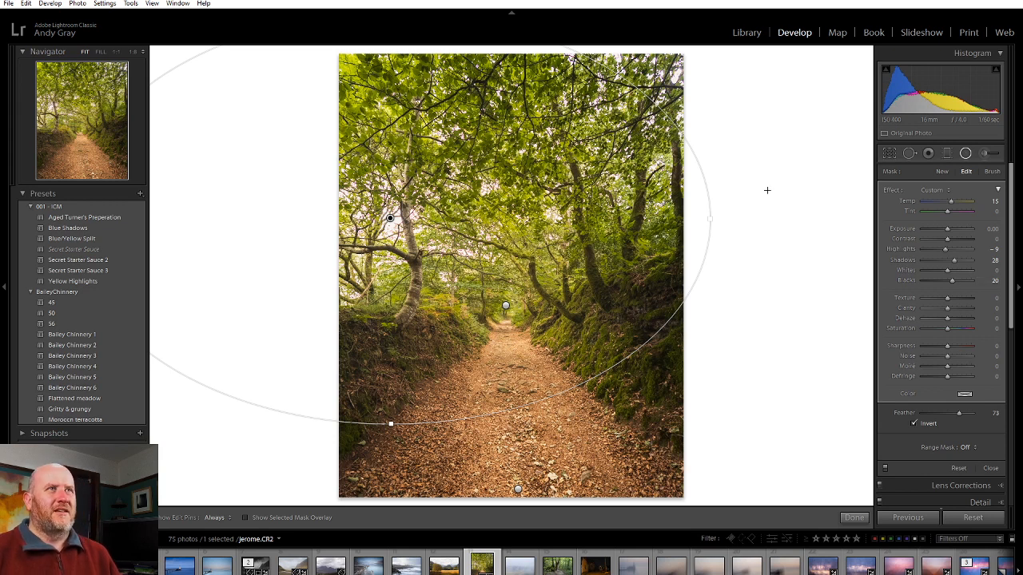
drag(392, 218, 385, 177)
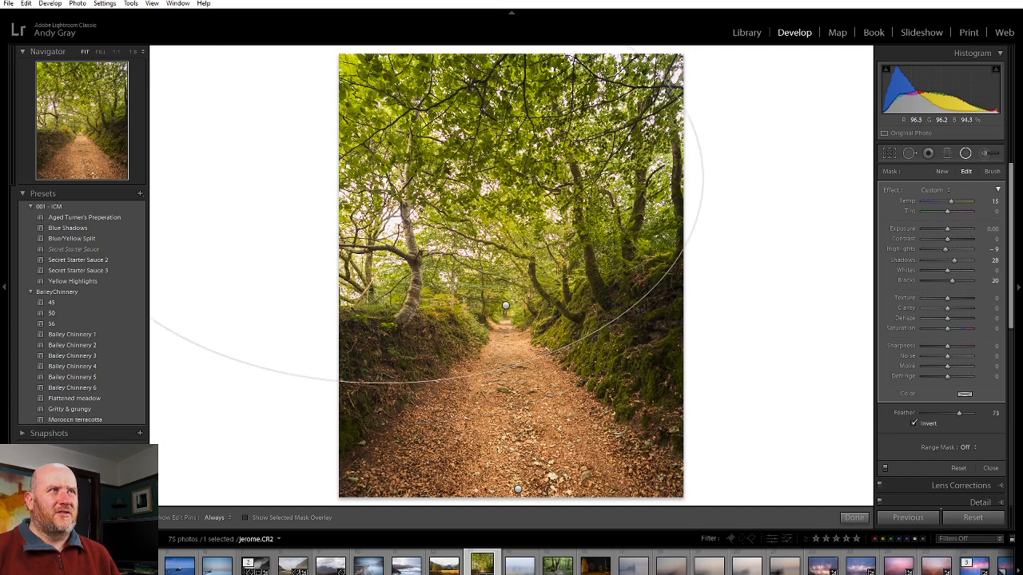
- Move the canopy radial filter slightly lower beside the pale trunk, finish it, and check the canopy leaves at full size
drag(386, 181, 395, 220)
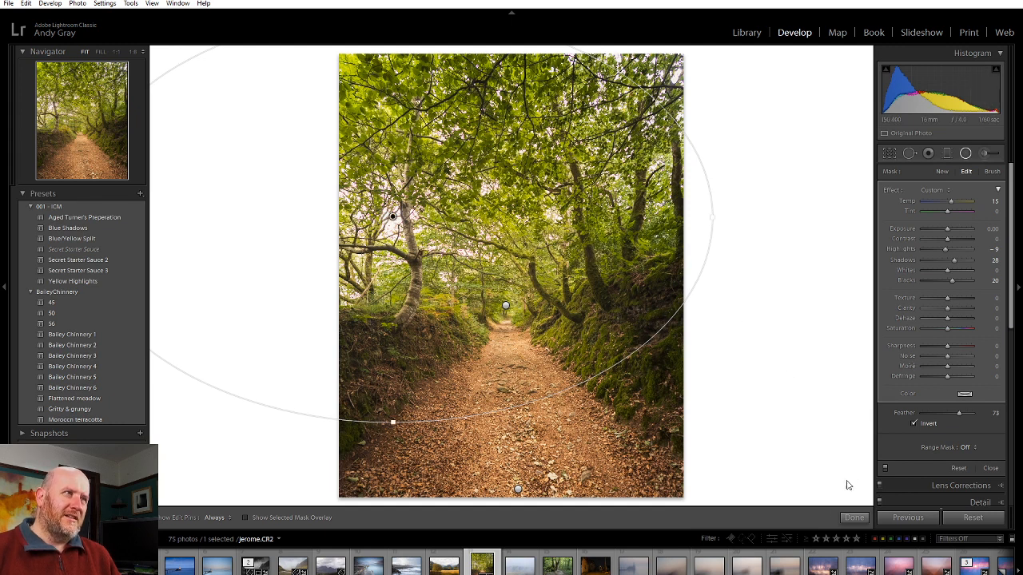
click(853, 517)
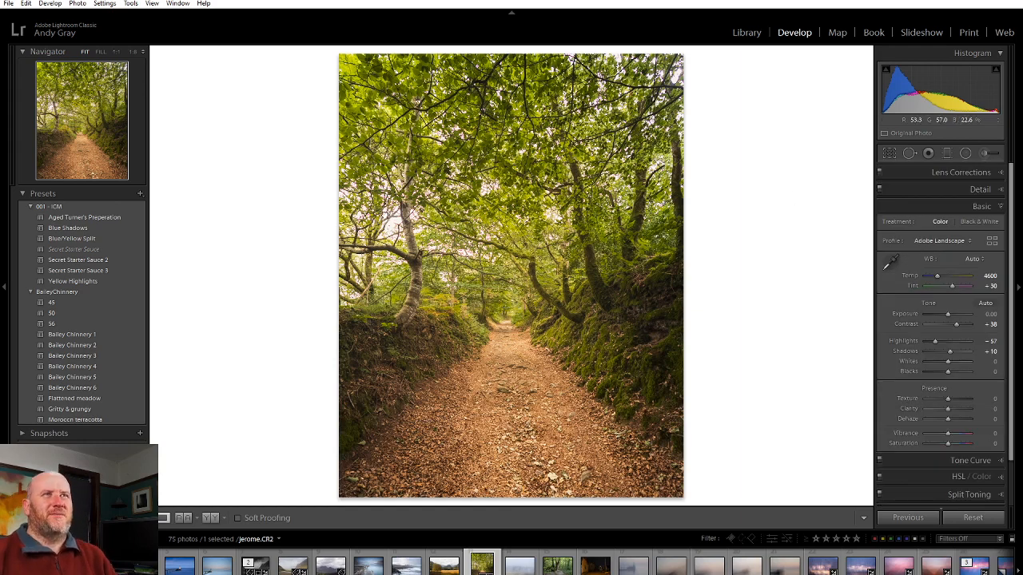
click(392, 227)
drag(452, 76, 471, 258)
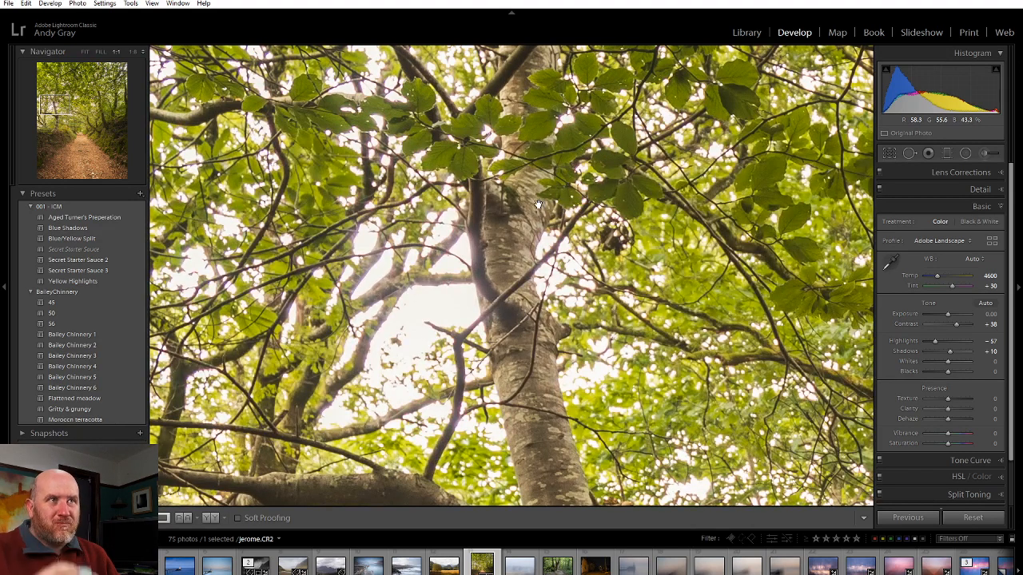
drag(676, 126, 569, 342)
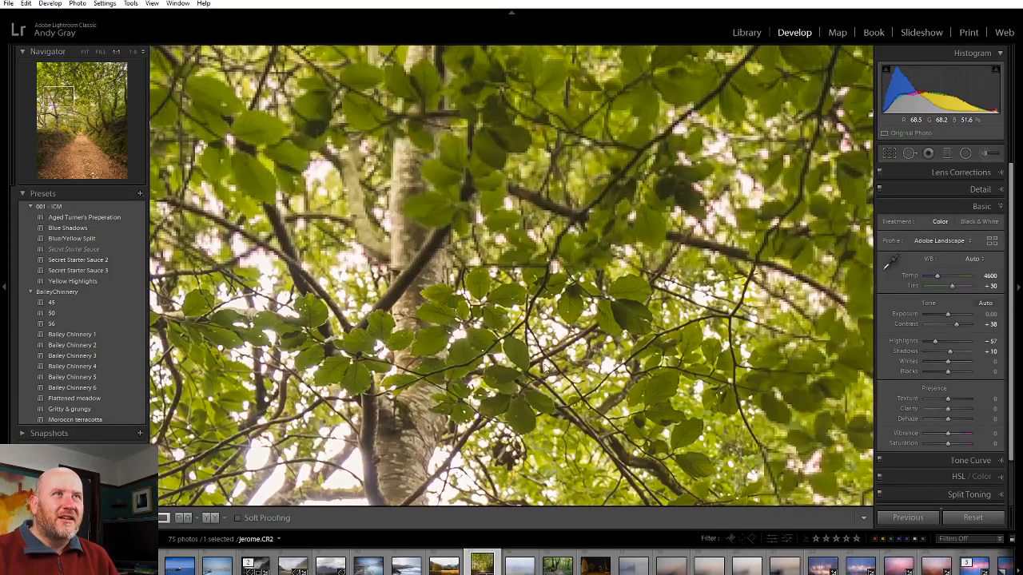
drag(633, 222, 590, 376)
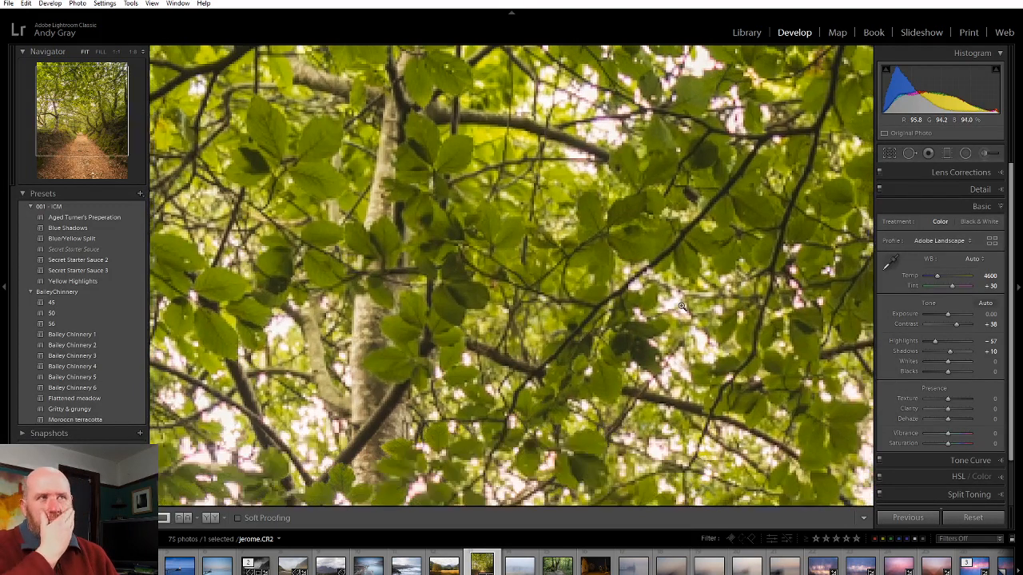
click(680, 310)
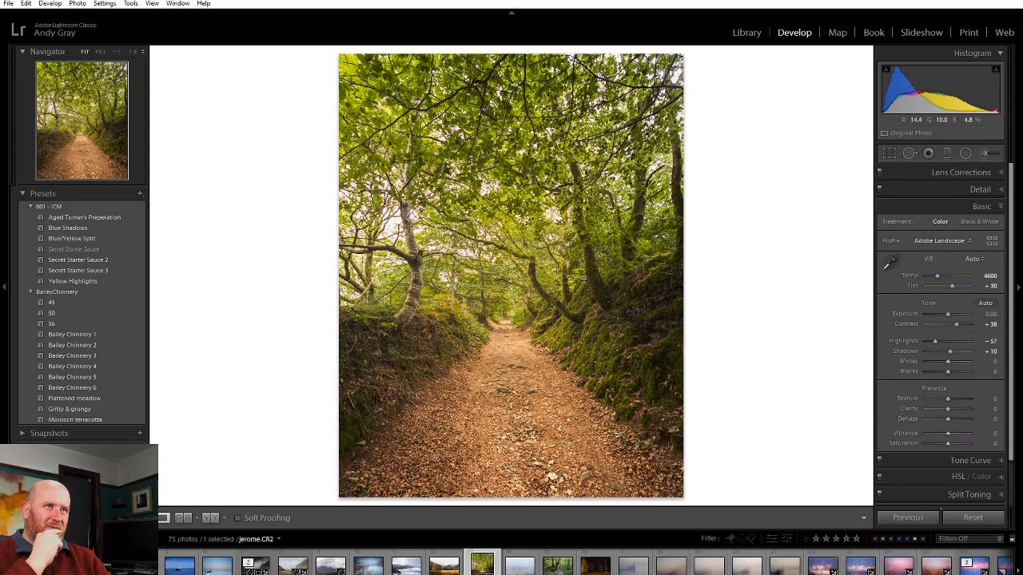
- Add a wide inverted radial filter over the path with temperature 15, exposure 0.61, and a luminance range mask of 58/100 with smoothness 67
click(966, 153)
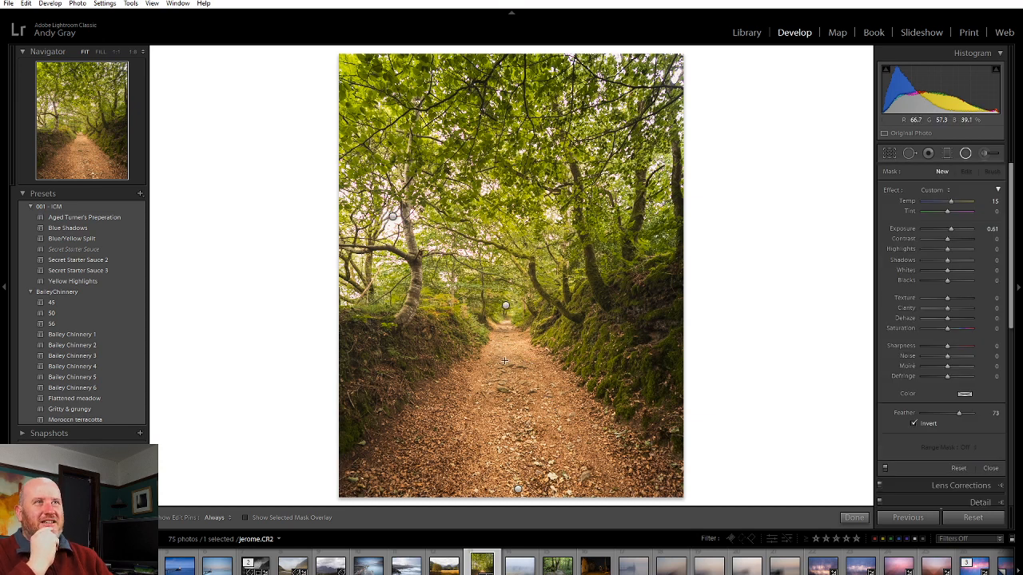
drag(504, 362, 749, 480)
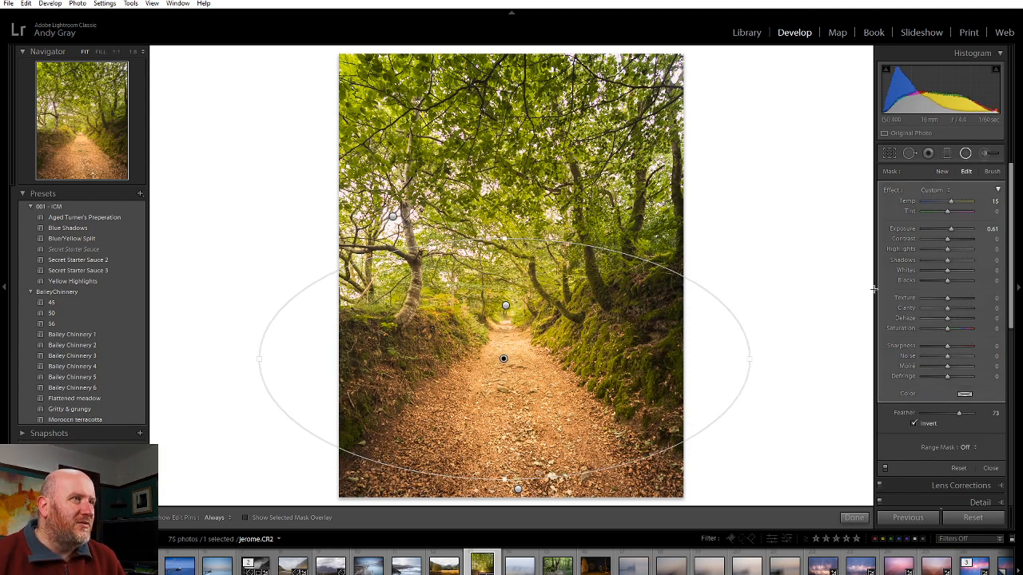
click(966, 448)
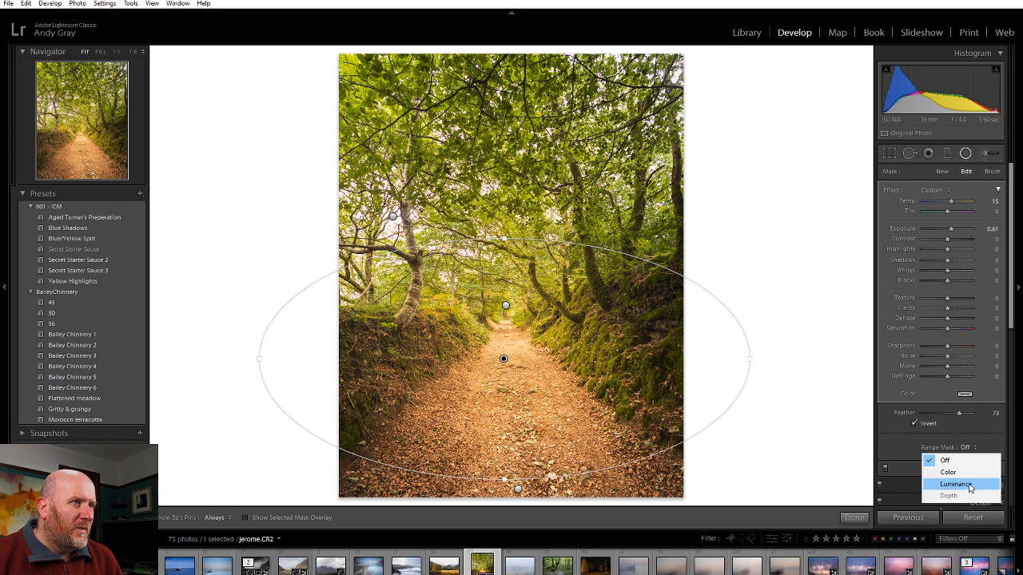
click(970, 488)
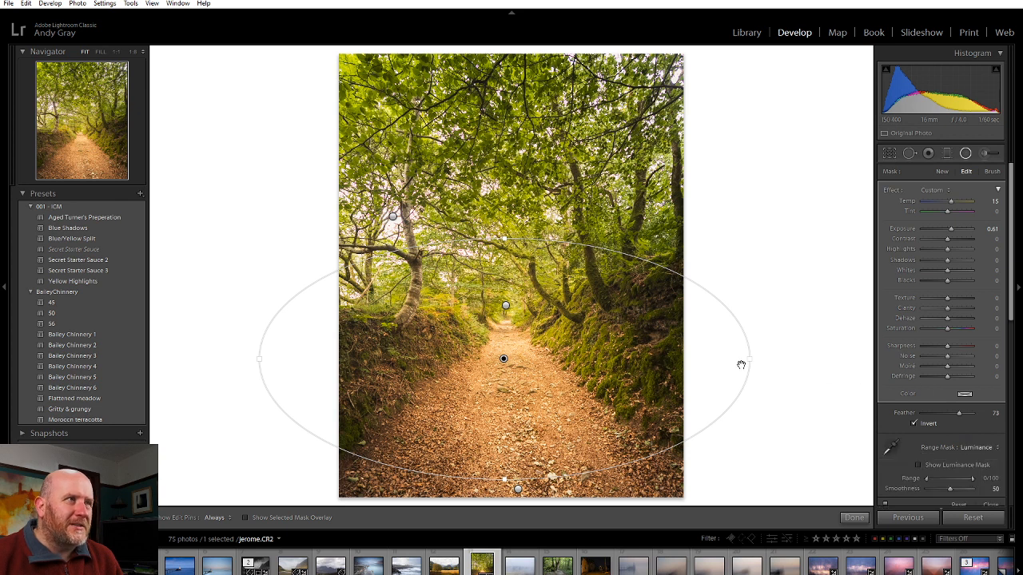
mouse_move(973, 478)
mouse_down()
mouse_move(958, 482)
mouse_move(980, 483)
mouse_up()
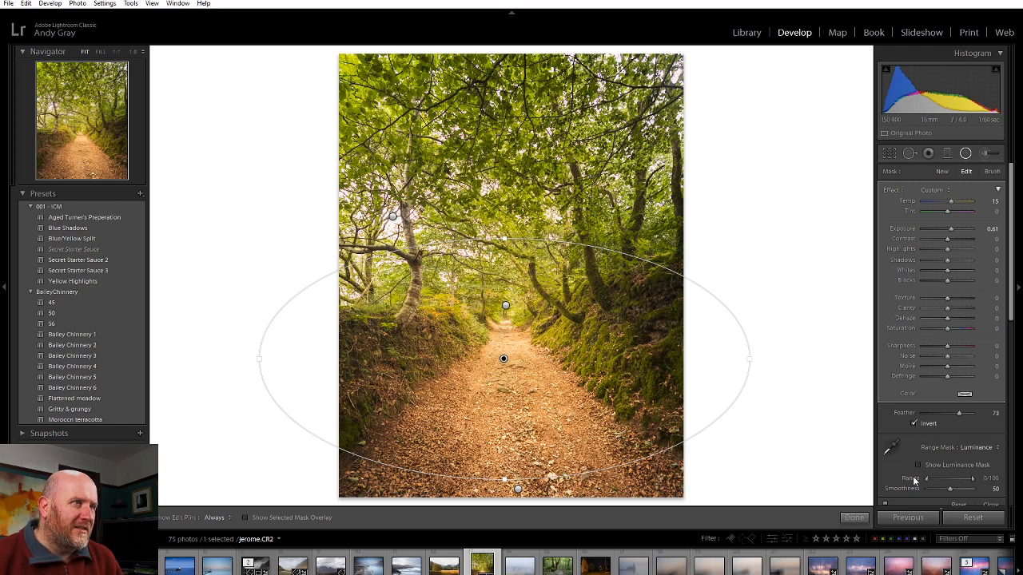
mouse_move(949, 482)
mouse_down()
mouse_move(967, 482)
mouse_move(939, 488)
mouse_move(959, 493)
mouse_up()
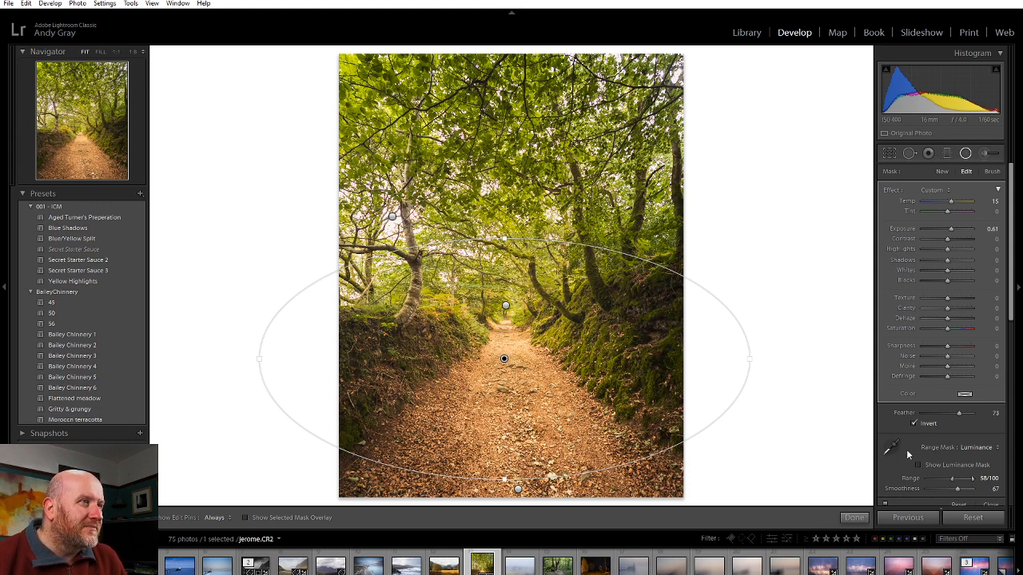
- Switch the radial filters off and on to compare their effect, and finish the radial filter editing
scroll(903, 452, down, 2)
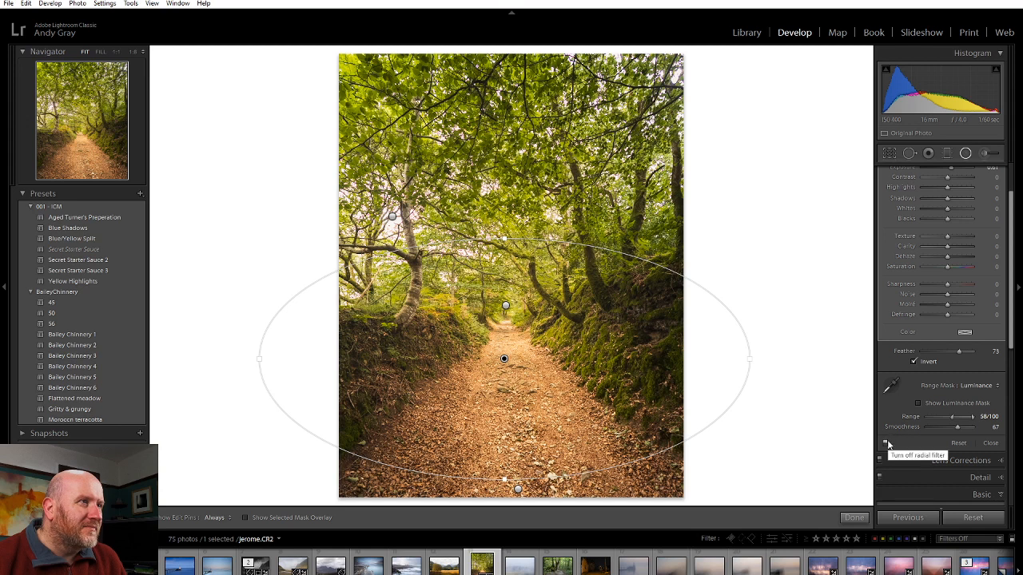
click(887, 444)
click(887, 444)
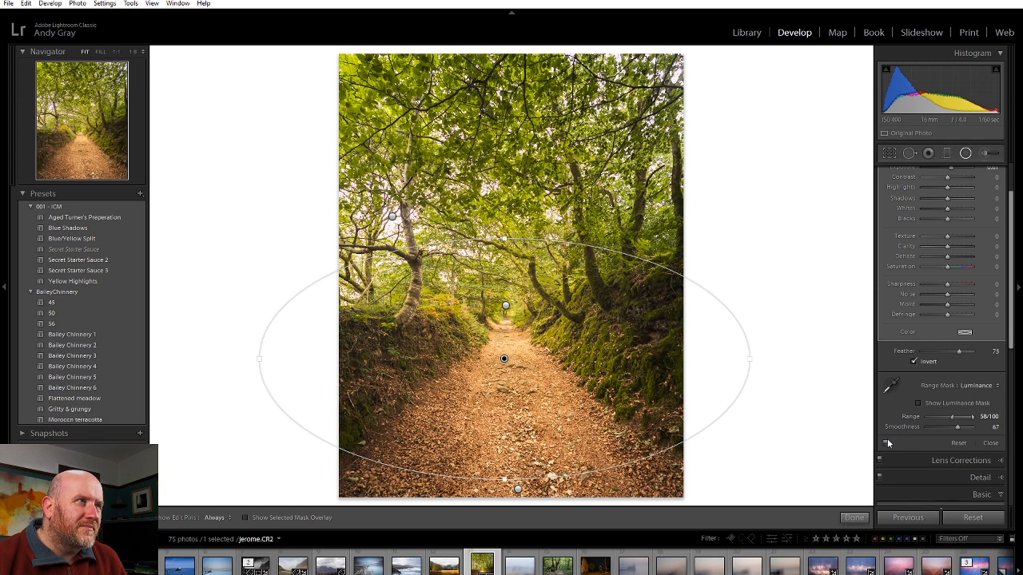
click(854, 518)
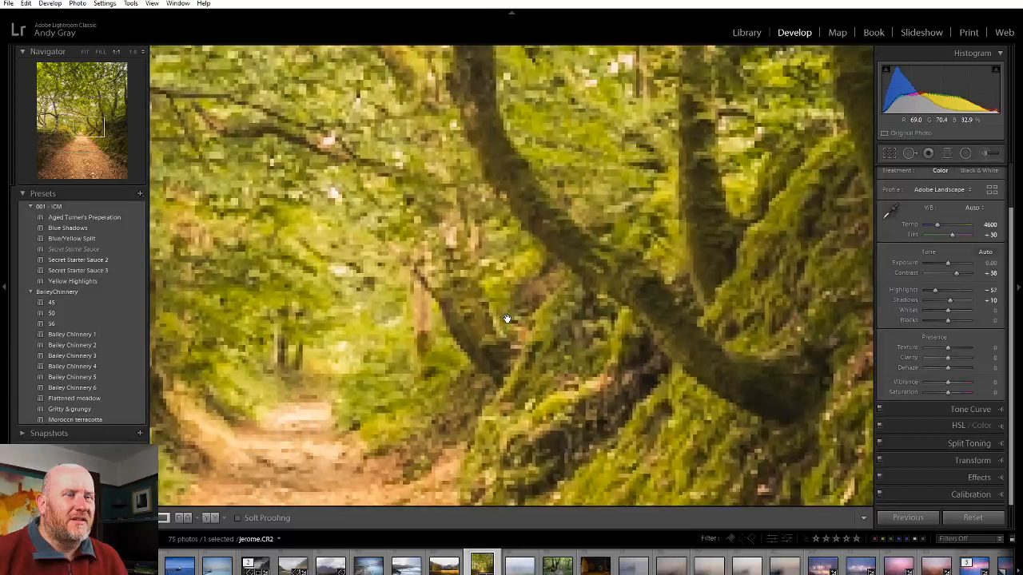
- Try a texture of +17 on the whole photo, judging it on the enlarged fern bank and path
click(506, 319)
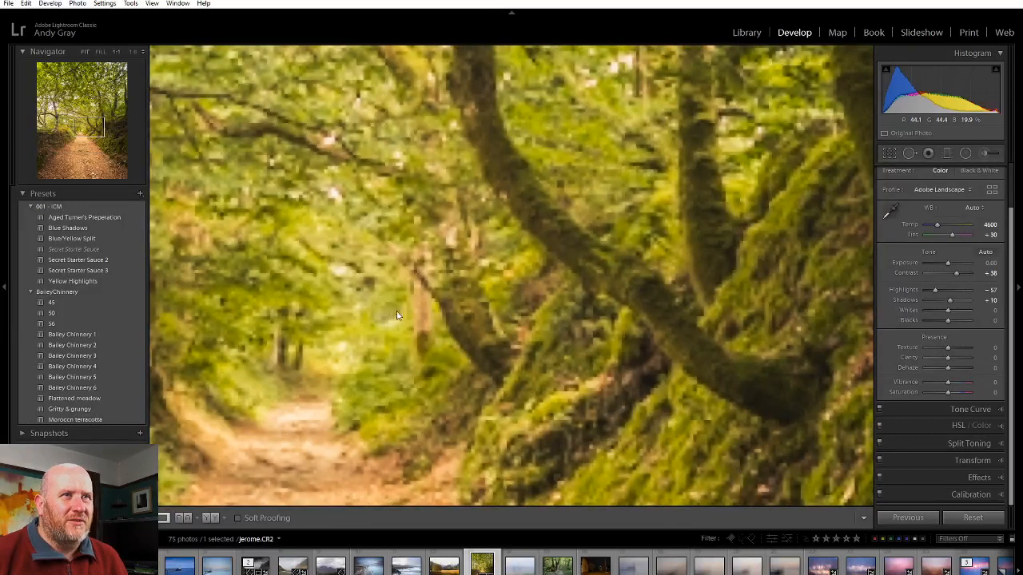
click(397, 312)
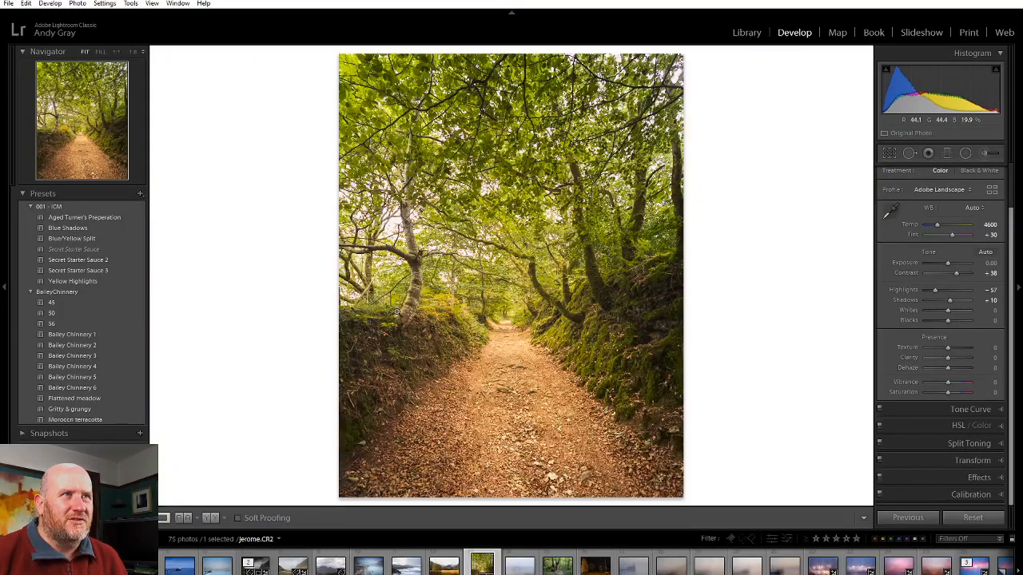
click(492, 333)
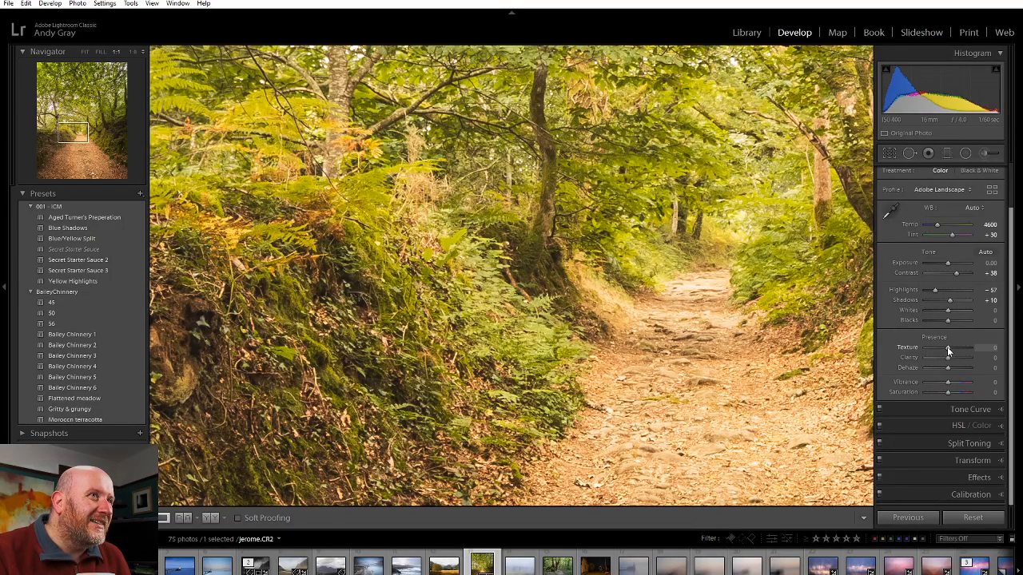
drag(951, 348, 952, 345)
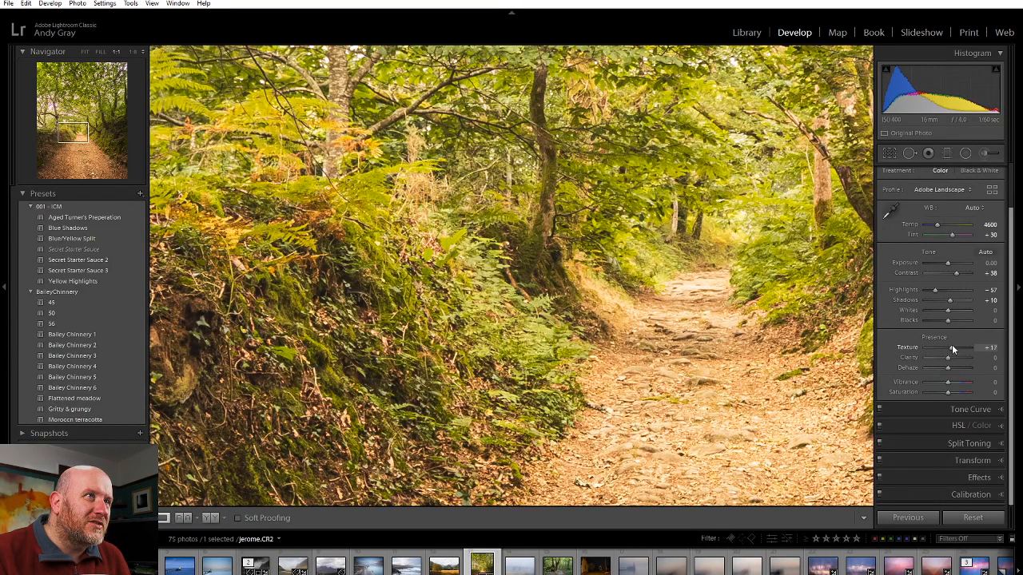
click(606, 302)
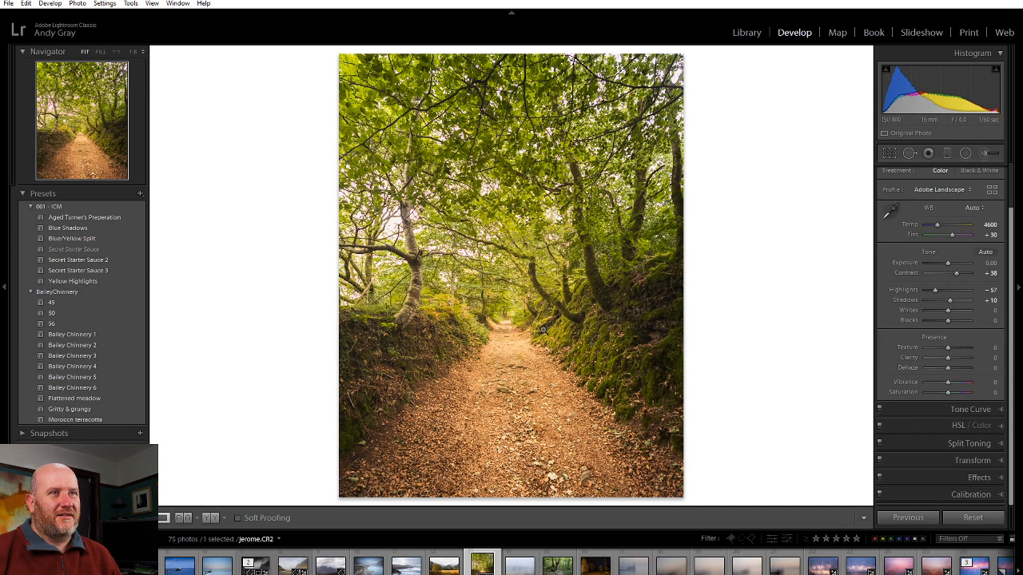
click(747, 32)
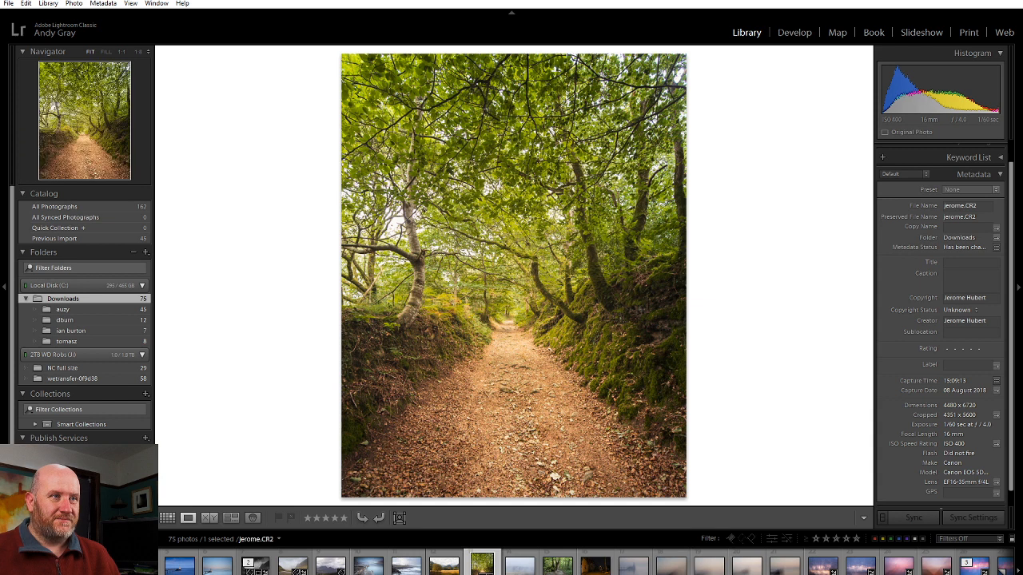
click(209, 518)
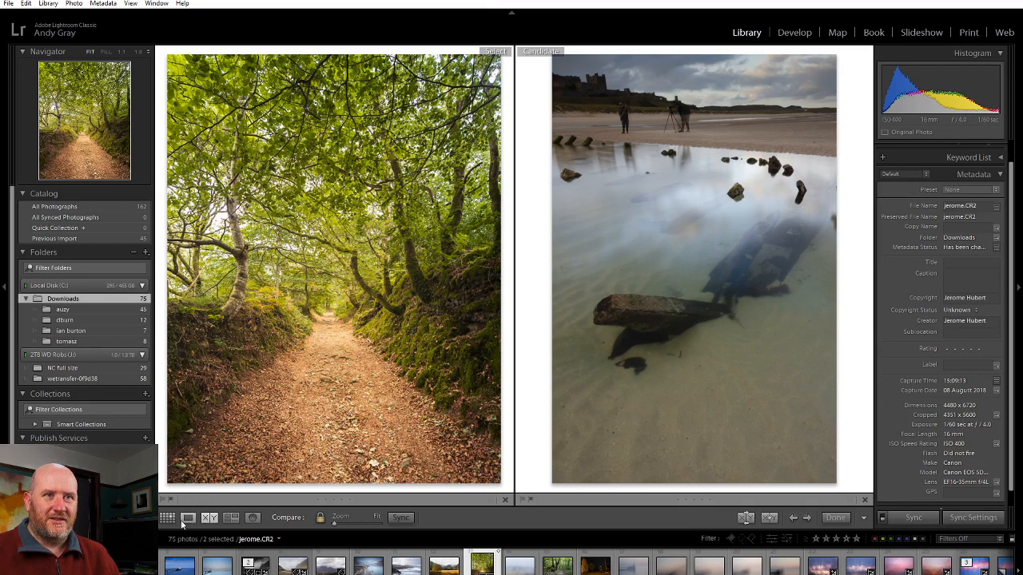
click(171, 520)
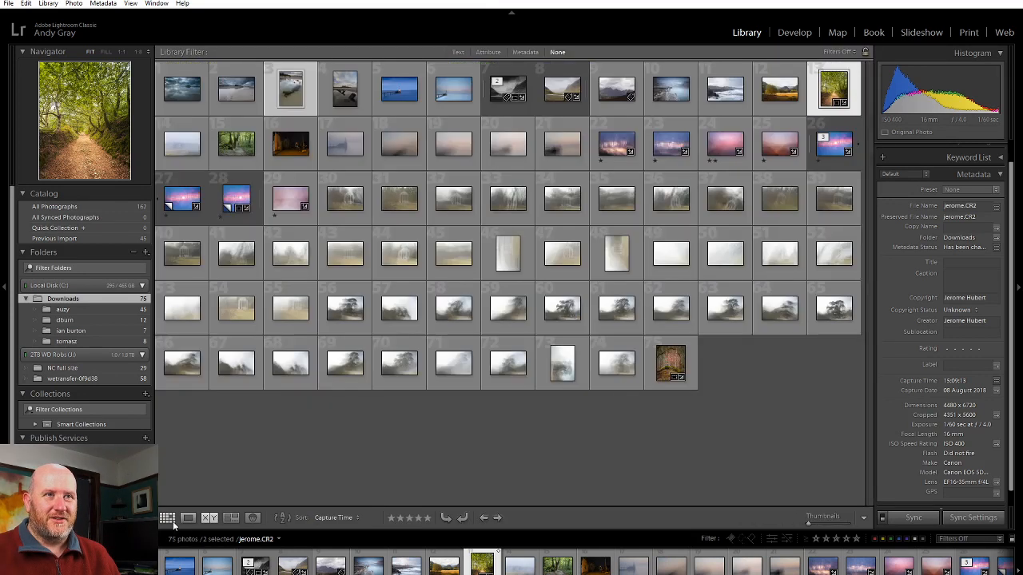
click(383, 467)
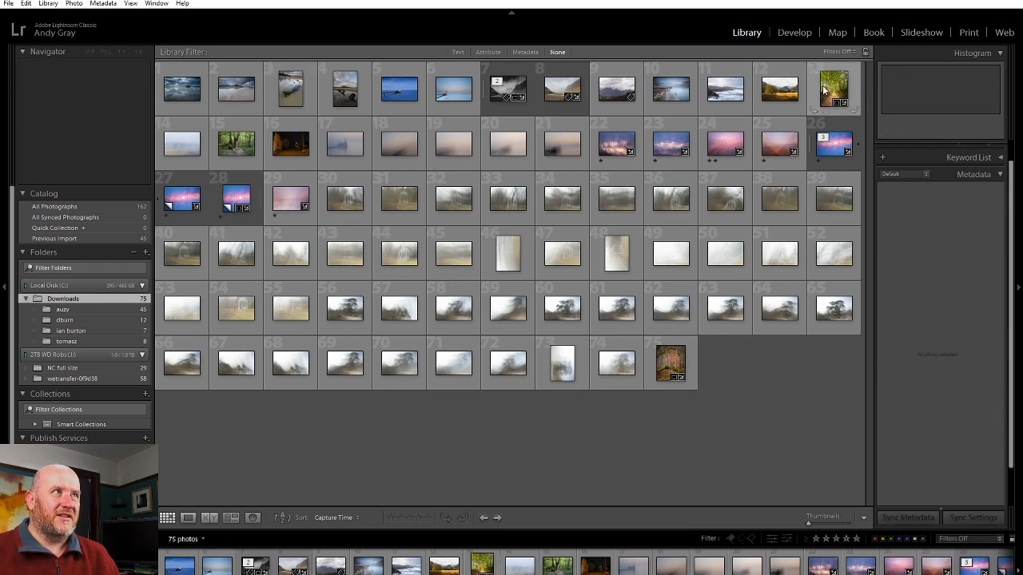
click(824, 91)
click(209, 518)
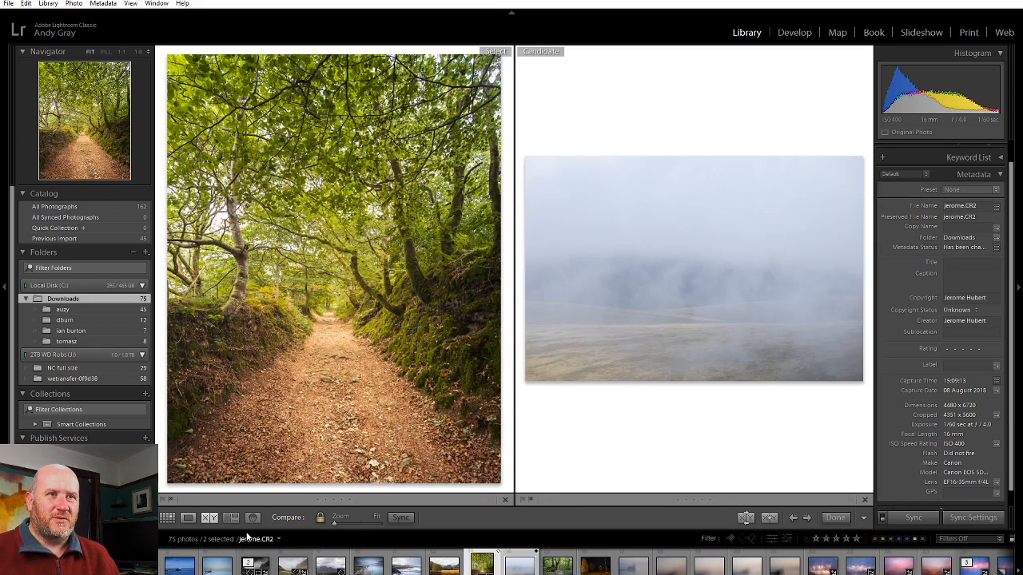
click(206, 520)
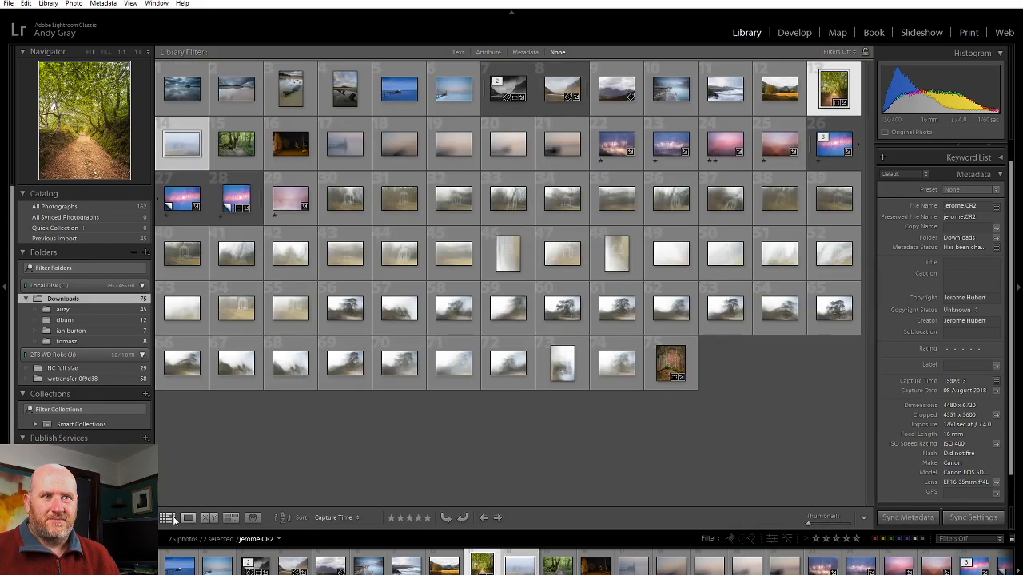
click(353, 454)
- Show the woodland path photo in the Develop module as a side-by-side before and after comparison
click(794, 32)
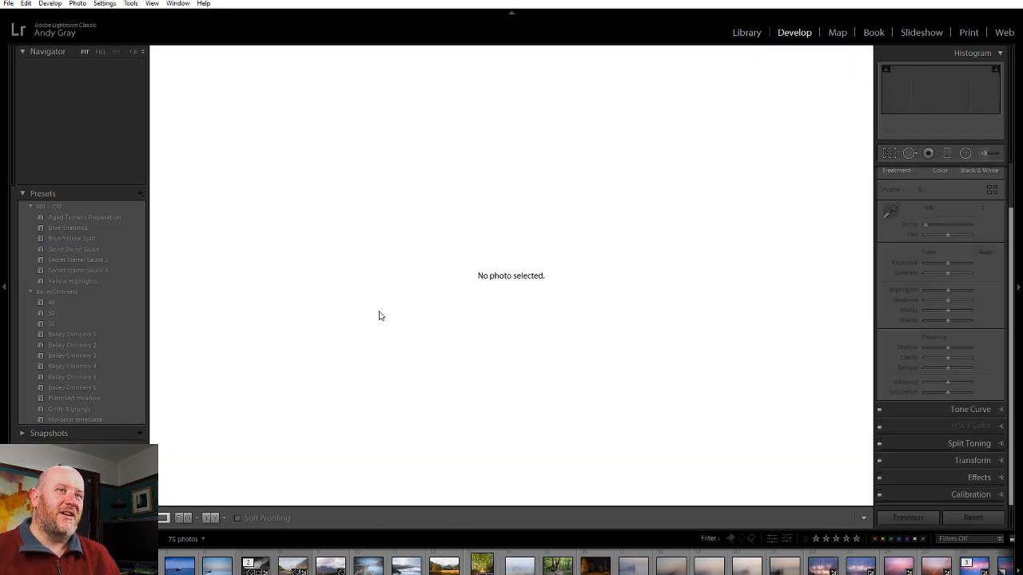
click(210, 519)
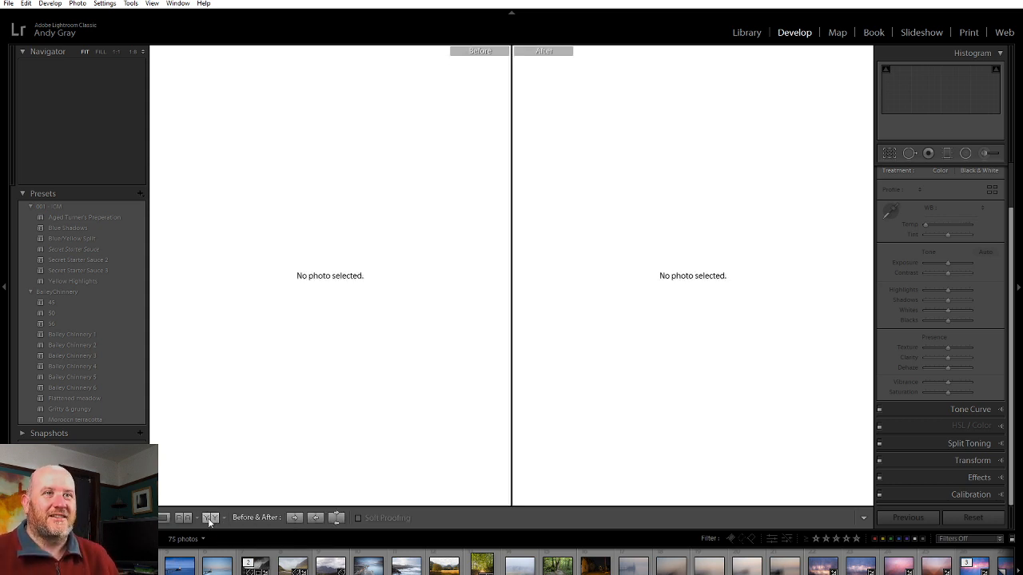
click(472, 567)
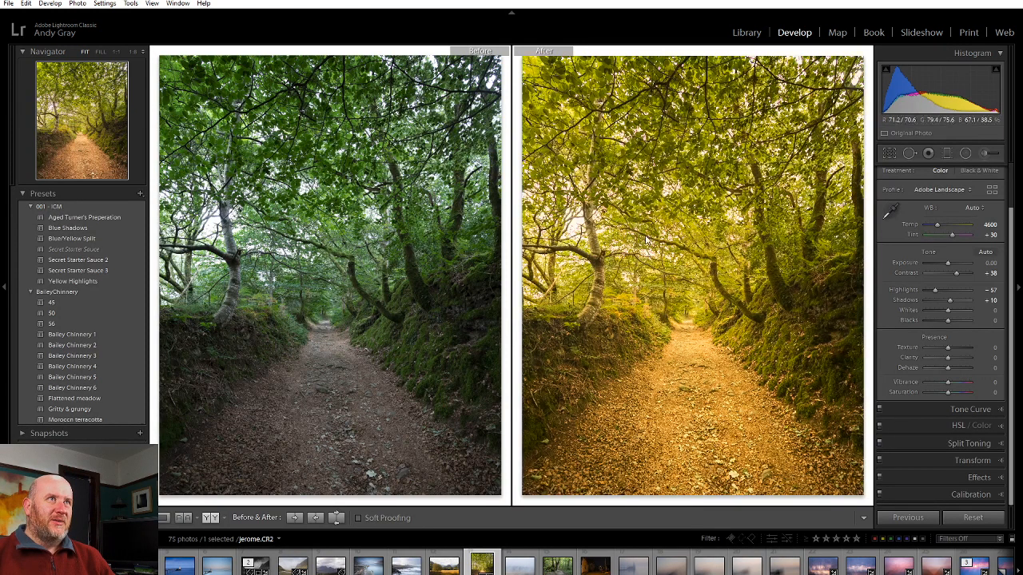
- Open the misty hillside photo 180813-_MG_6217.cr2 in the Develop module and show it as a single image
click(745, 32)
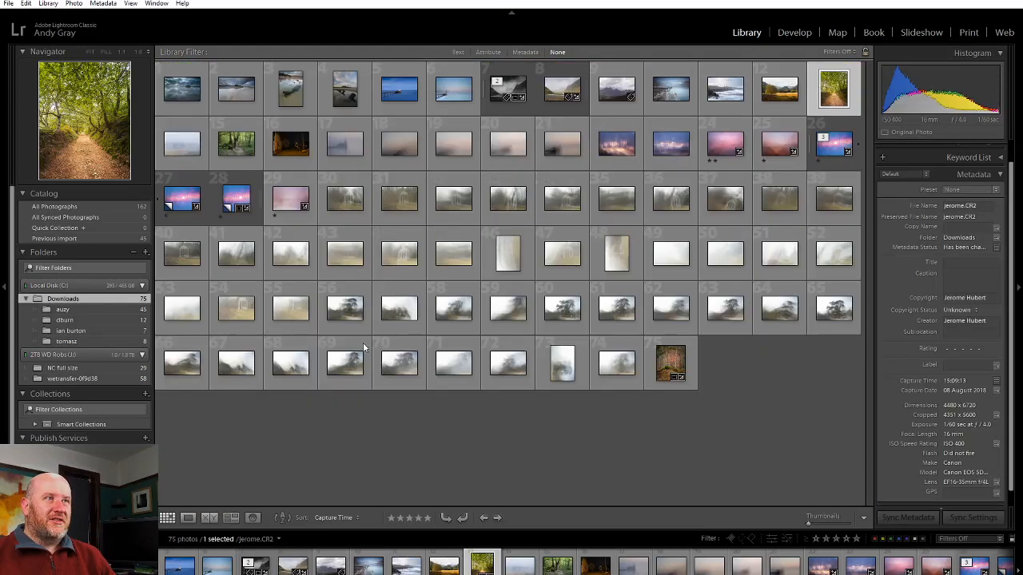
click(561, 488)
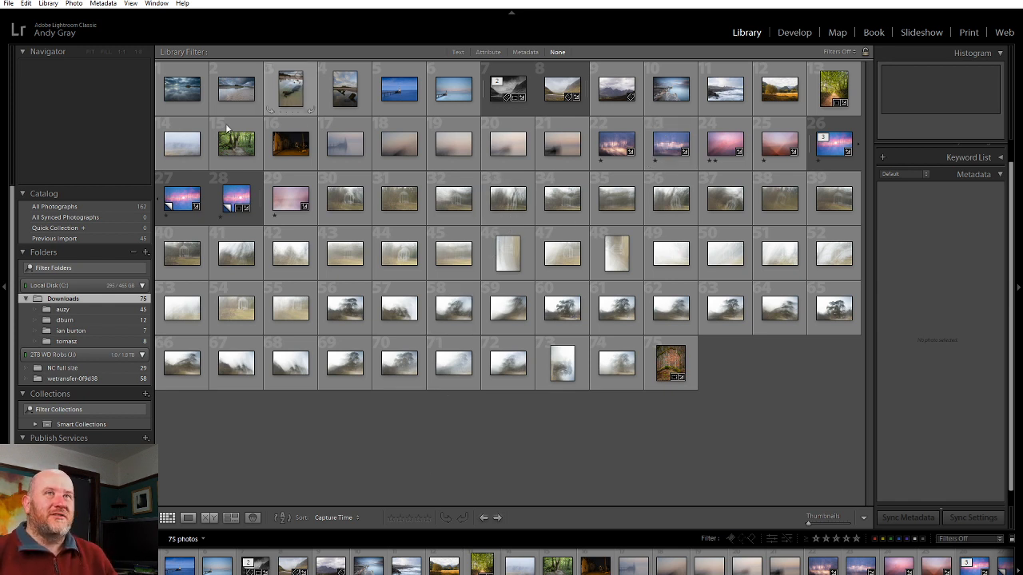
double_click(181, 149)
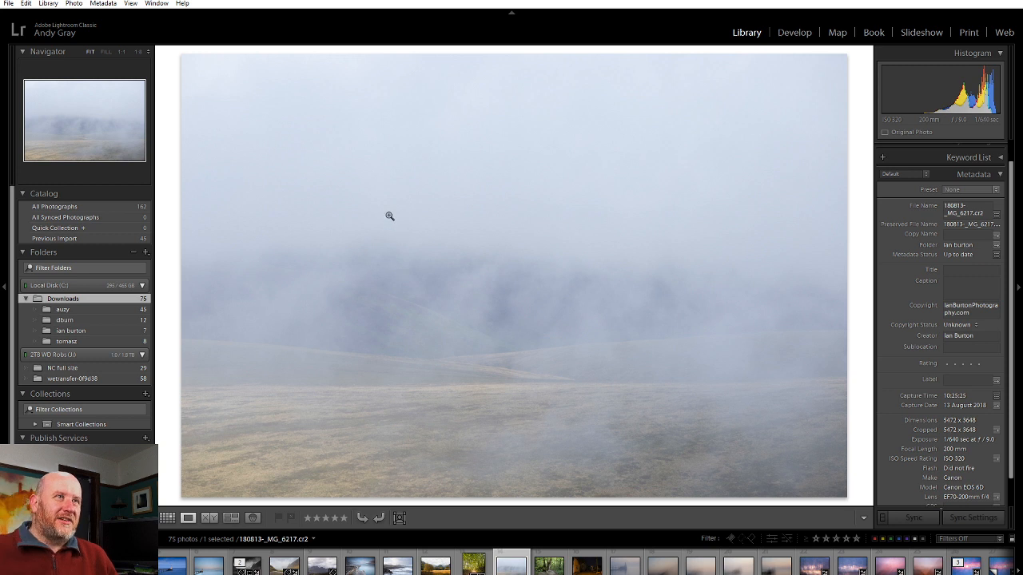
click(791, 32)
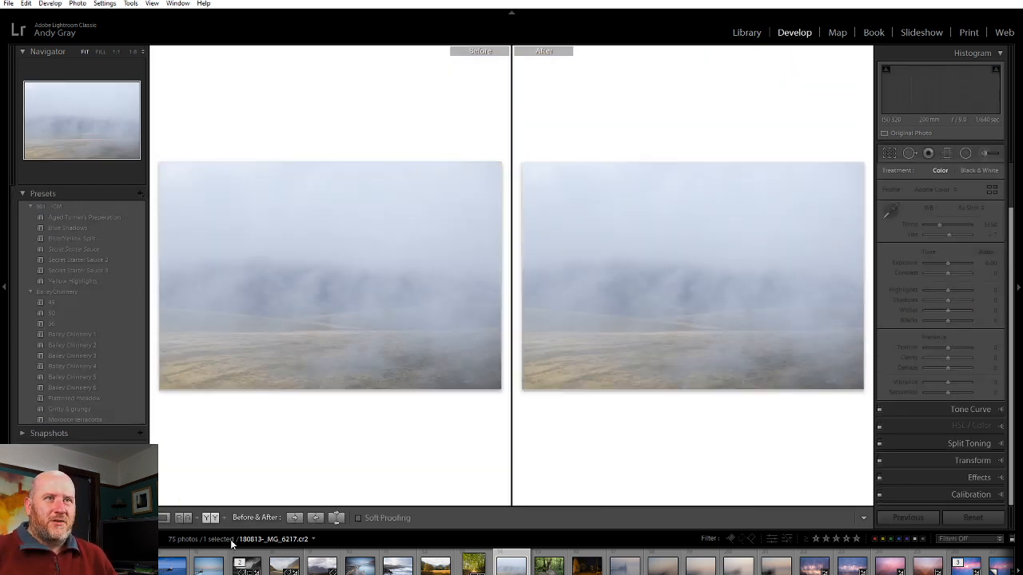
click(162, 520)
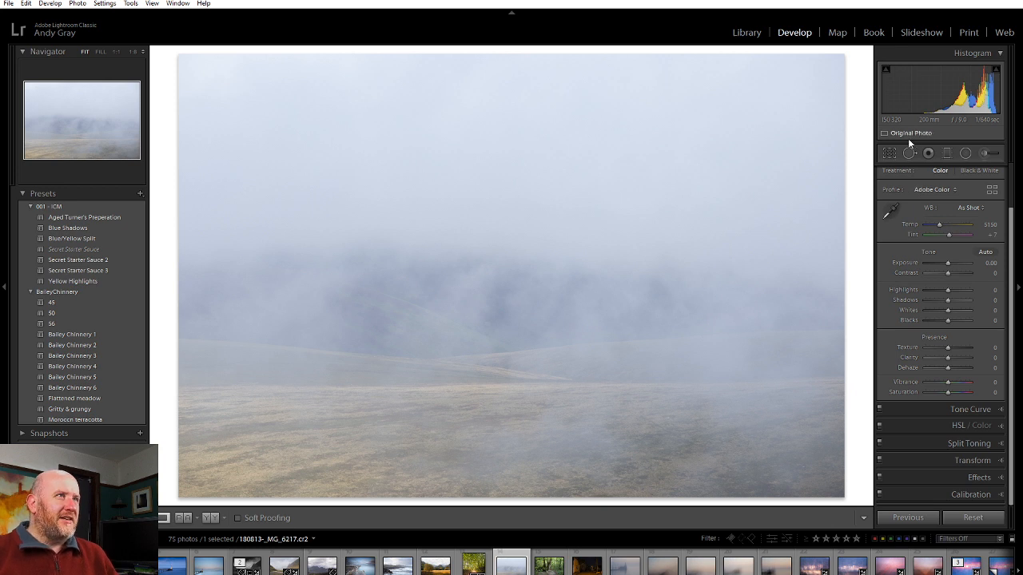
- Crop the misty hillside photo to a full-height 1 x 1 square near the middle of the frame and apply the crop
click(889, 153)
click(947, 194)
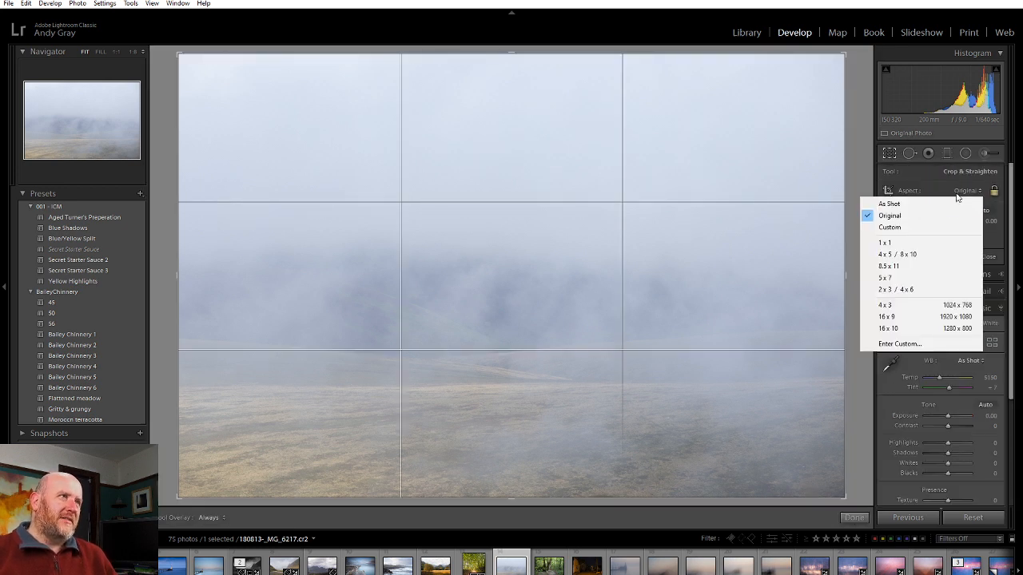
click(948, 243)
mouse_move(605, 279)
mouse_down()
mouse_move(623, 281)
mouse_move(611, 285)
mouse_up()
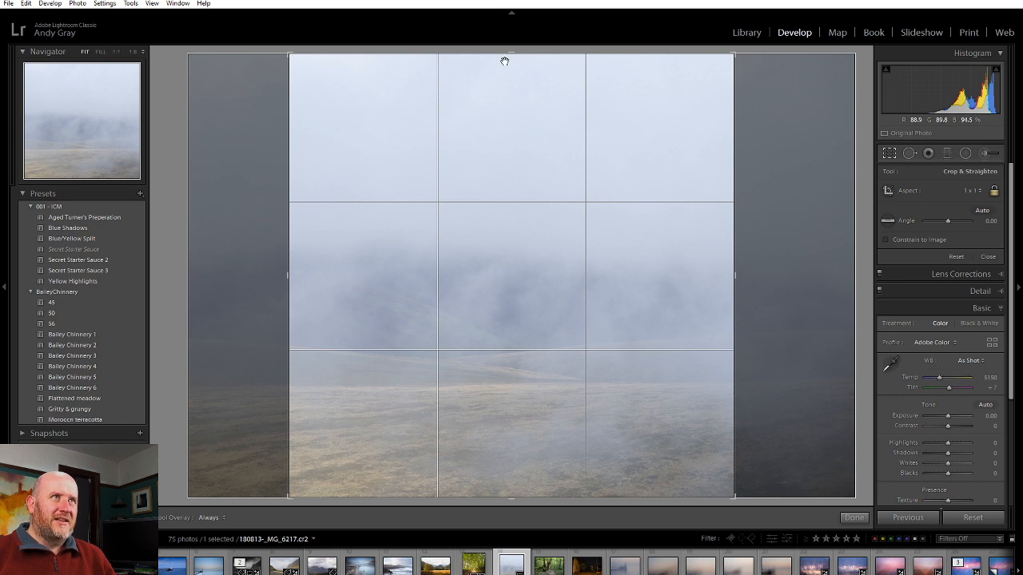
drag(514, 54, 538, 29)
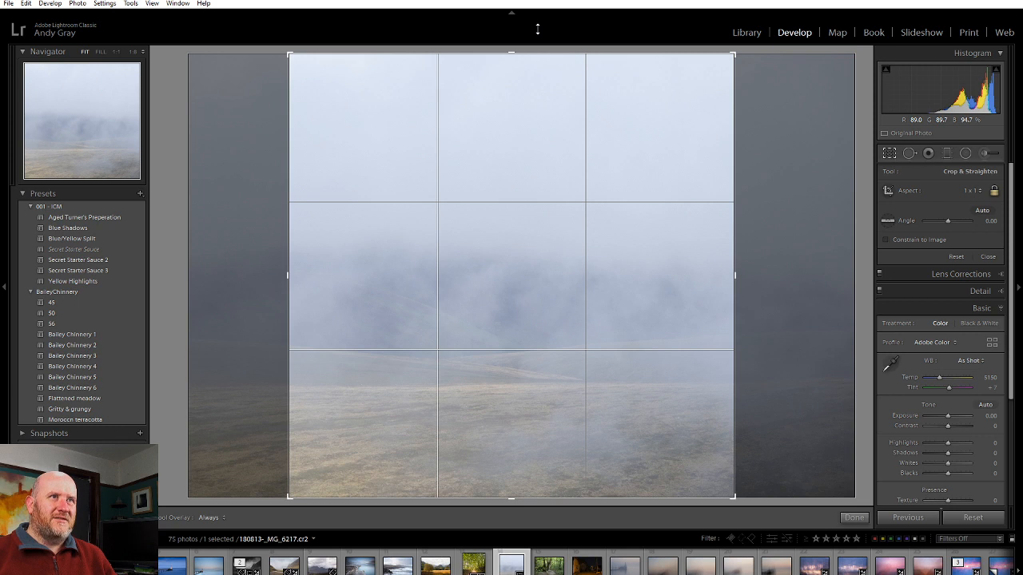
click(852, 518)
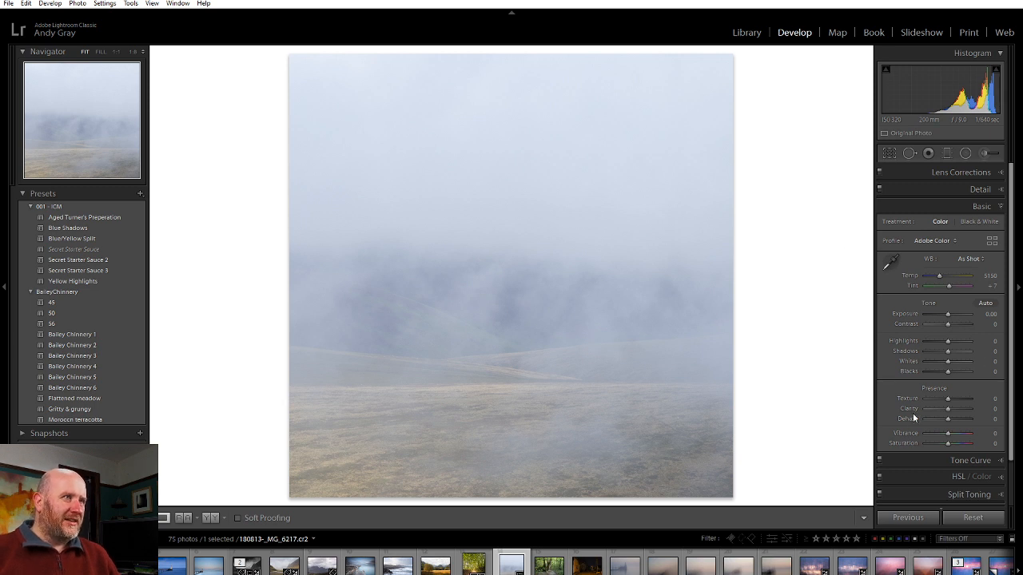
- Set the photo's clarity to +33, whites to +17, blacks to -24, contrast to +7 and highlights to +2
drag(941, 411, 953, 415)
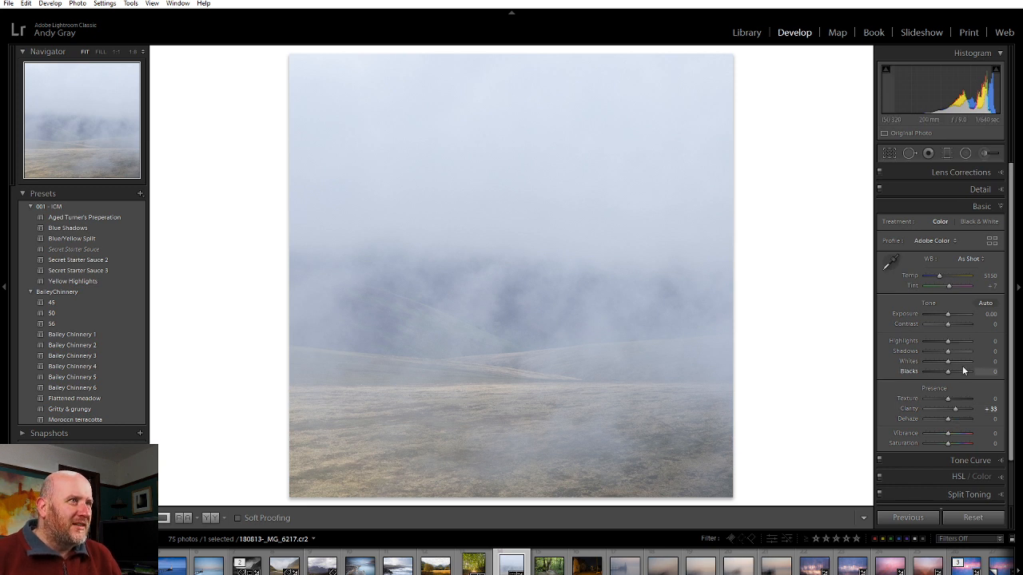
mouse_move(950, 361)
mouse_down()
mouse_move(960, 362)
mouse_move(932, 372)
mouse_move(942, 375)
mouse_up()
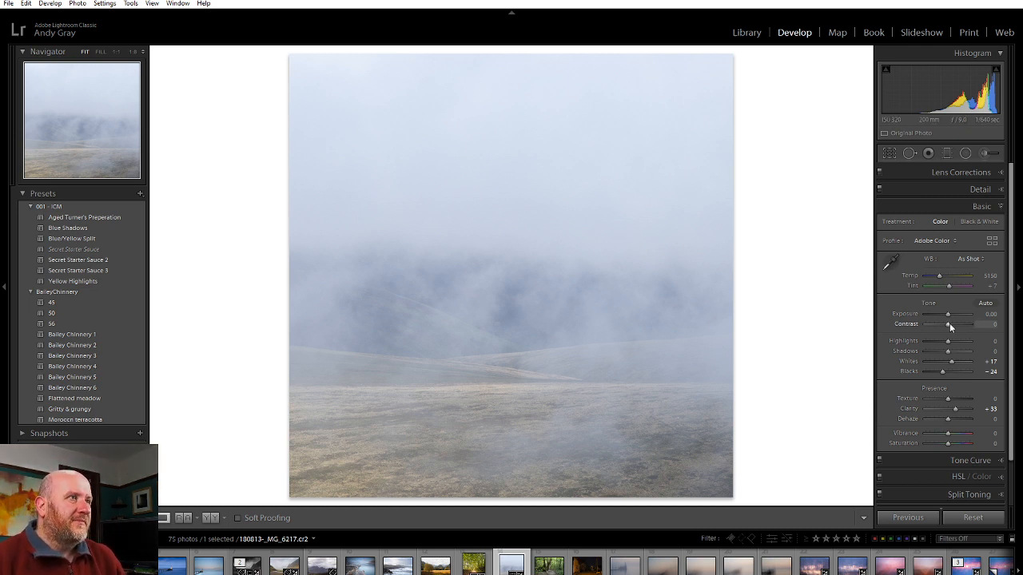
drag(967, 325, 949, 347)
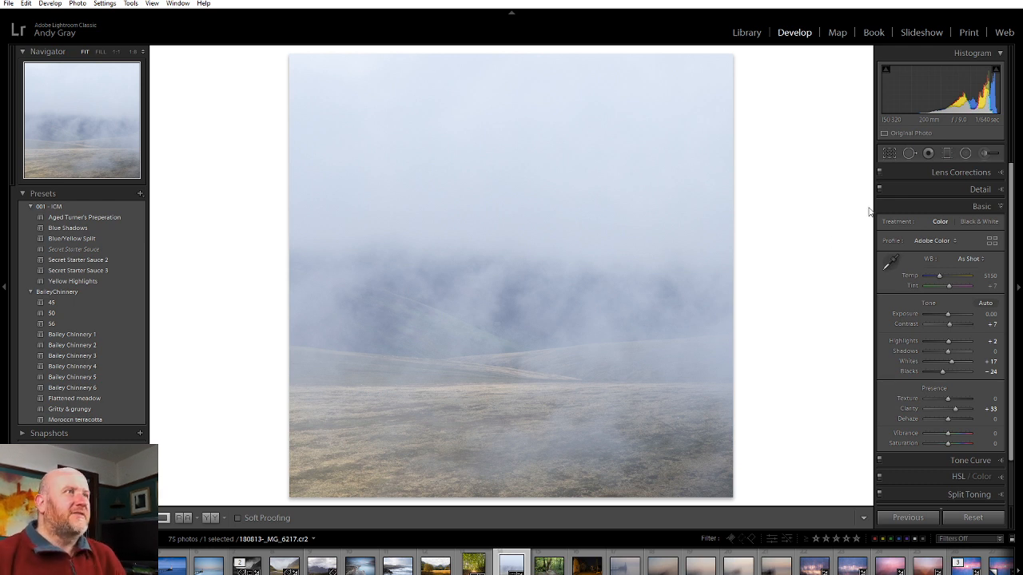
- Convert the photo to black and white and set the mix to orange +47, yellow +7, green -4 and aqua +24
click(980, 222)
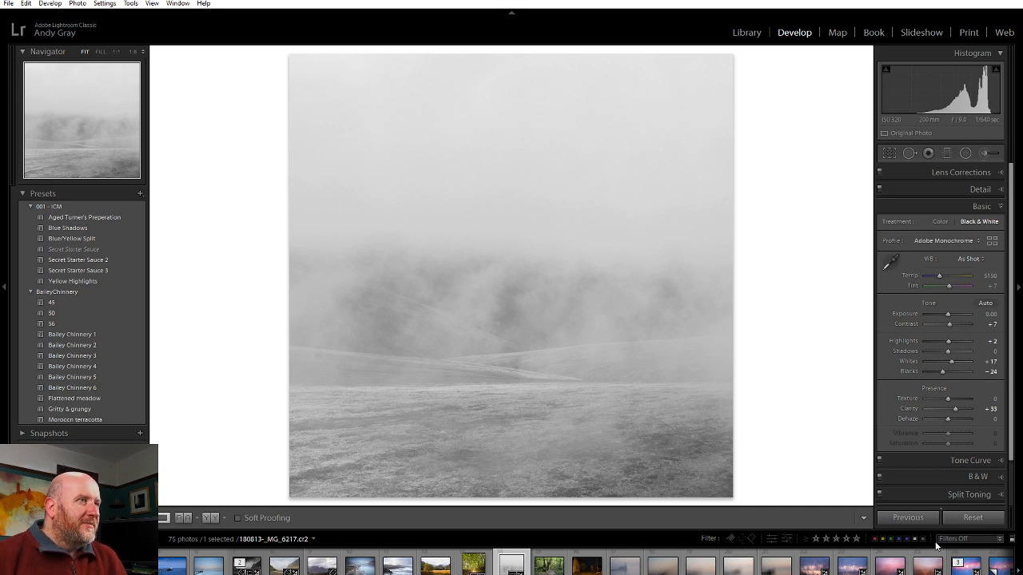
click(985, 477)
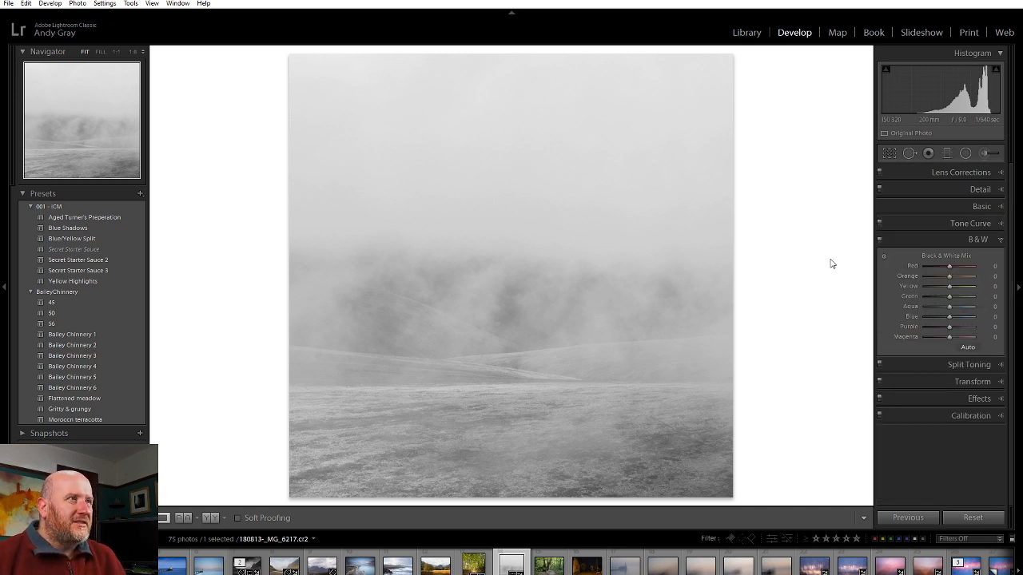
mouse_move(956, 288)
mouse_down()
mouse_move(964, 287)
mouse_move(939, 288)
mouse_move(951, 294)
mouse_up()
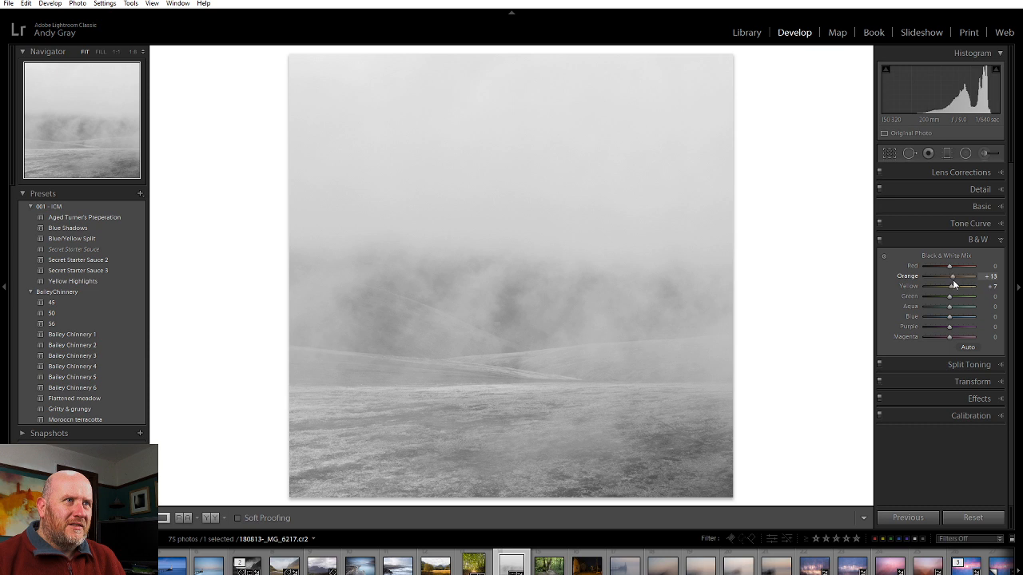
drag(961, 284, 961, 283)
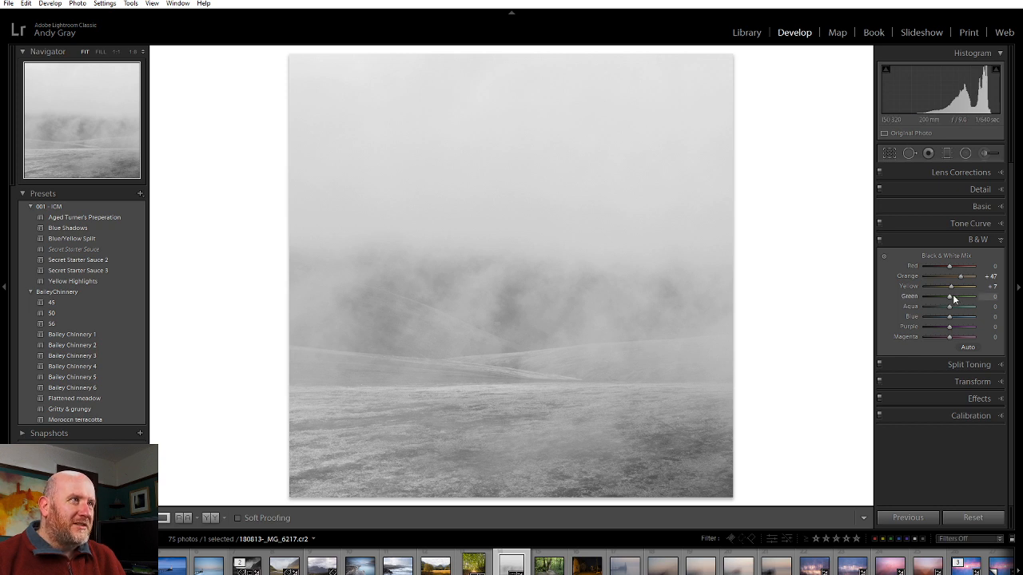
drag(950, 297, 895, 309)
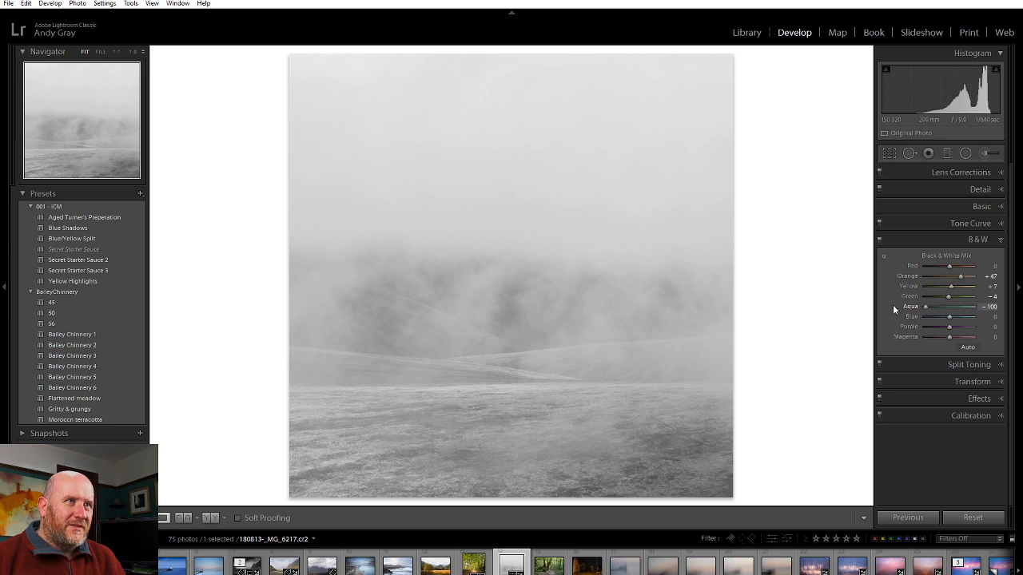
mouse_move(973, 307)
mouse_down()
mouse_move(828, 303)
mouse_move(962, 306)
mouse_up()
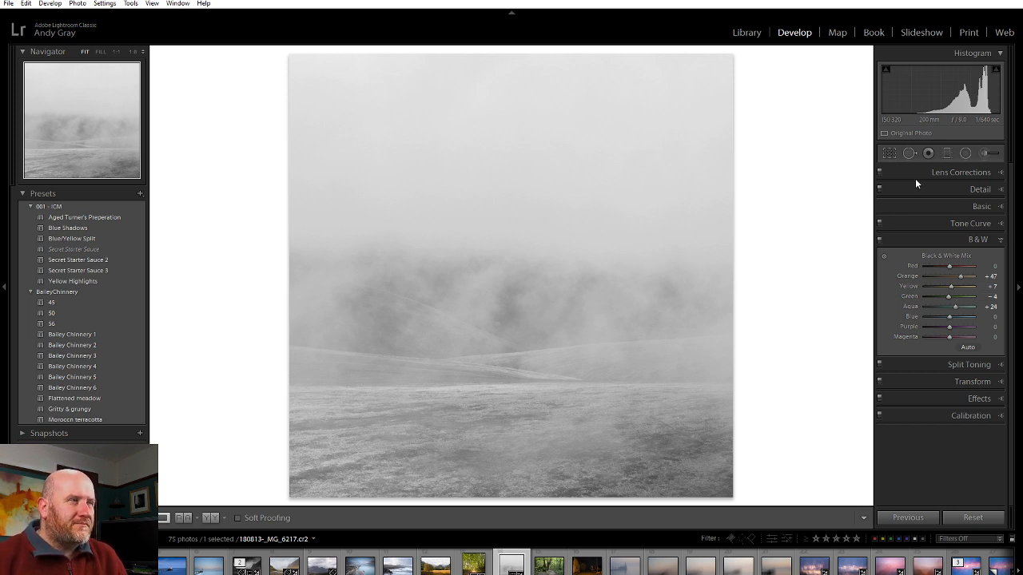
- Try blue values of -100 and +16 in the black and white mix, and reset blue to 0
drag(949, 320, 874, 318)
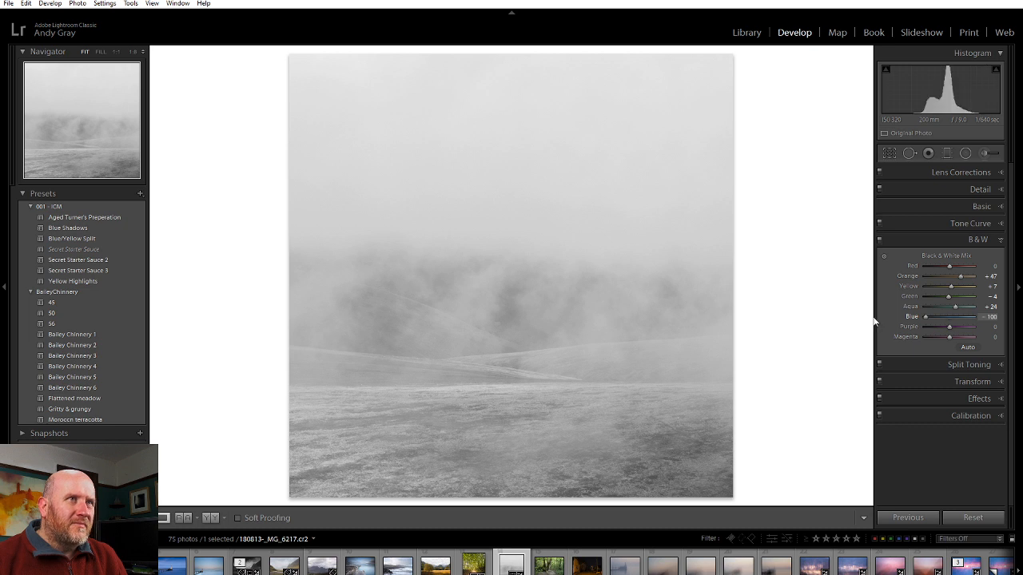
mouse_move(945, 324)
mouse_down()
mouse_move(969, 324)
mouse_move(953, 319)
mouse_up()
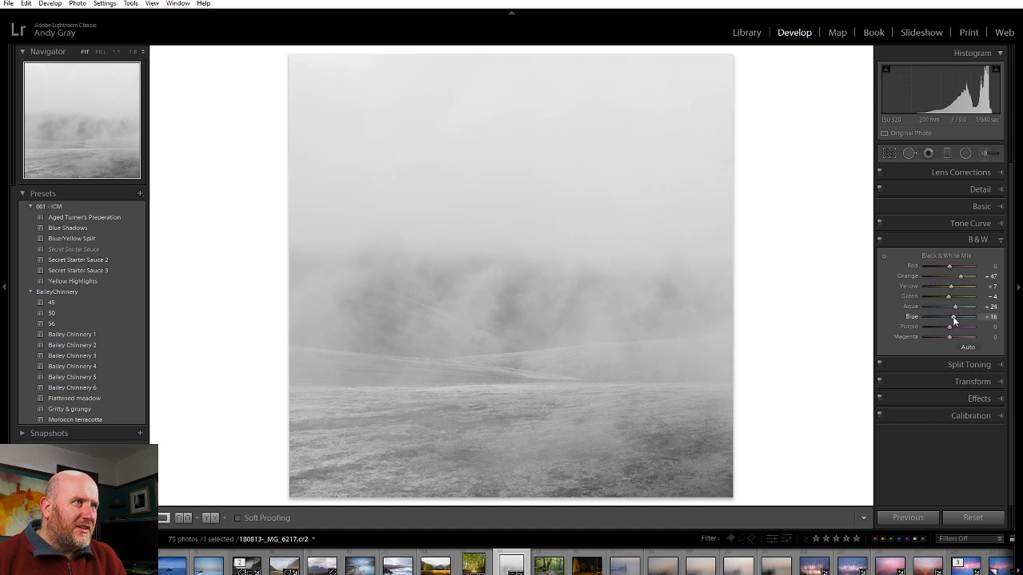
double_click(955, 317)
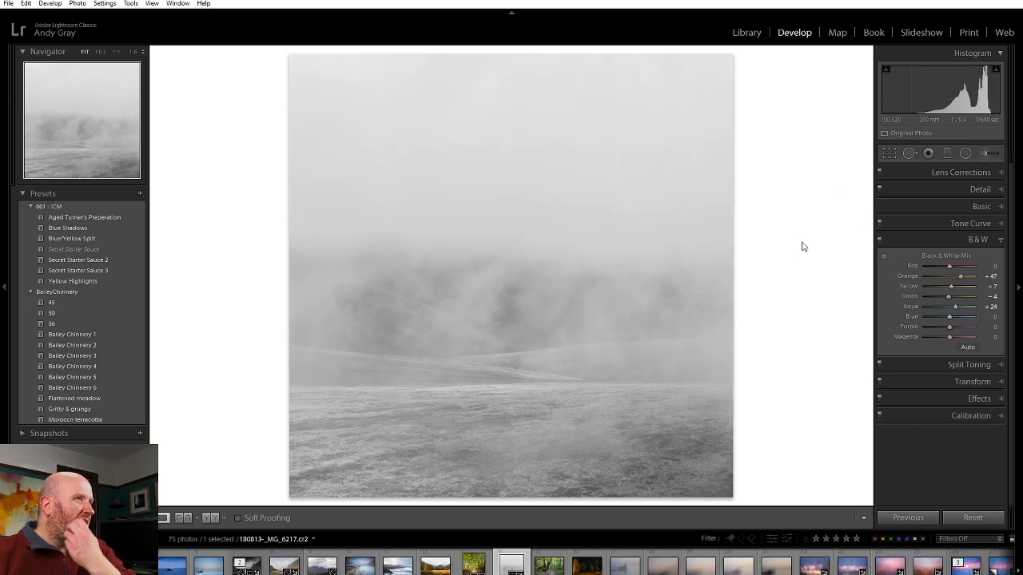
- Reduce the highlights to -10 and bend the RGB tone curve with a shadow point at about 33/19% and a raised upper midtone point
click(981, 205)
drag(950, 341, 922, 342)
click(976, 460)
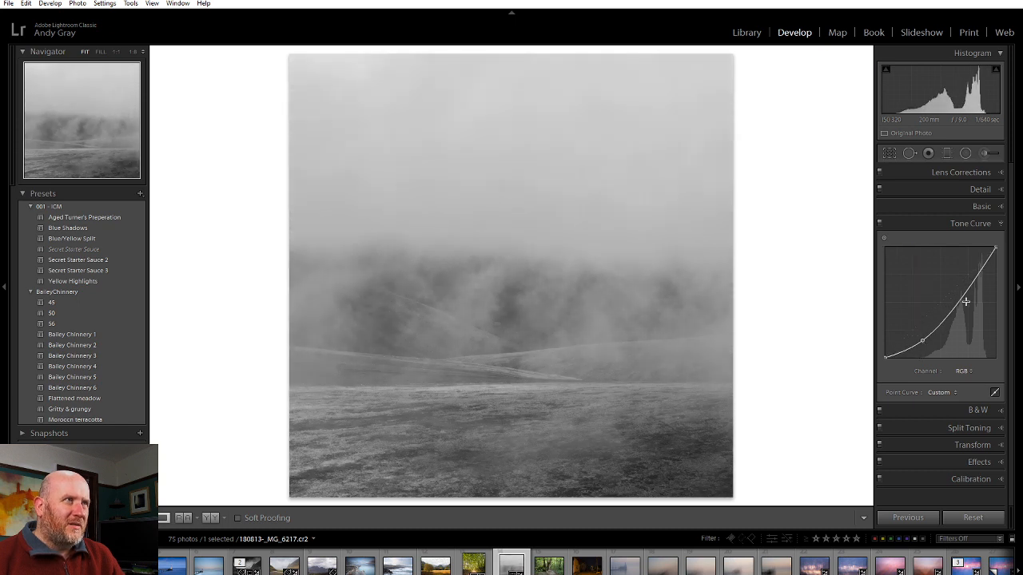
click(959, 294)
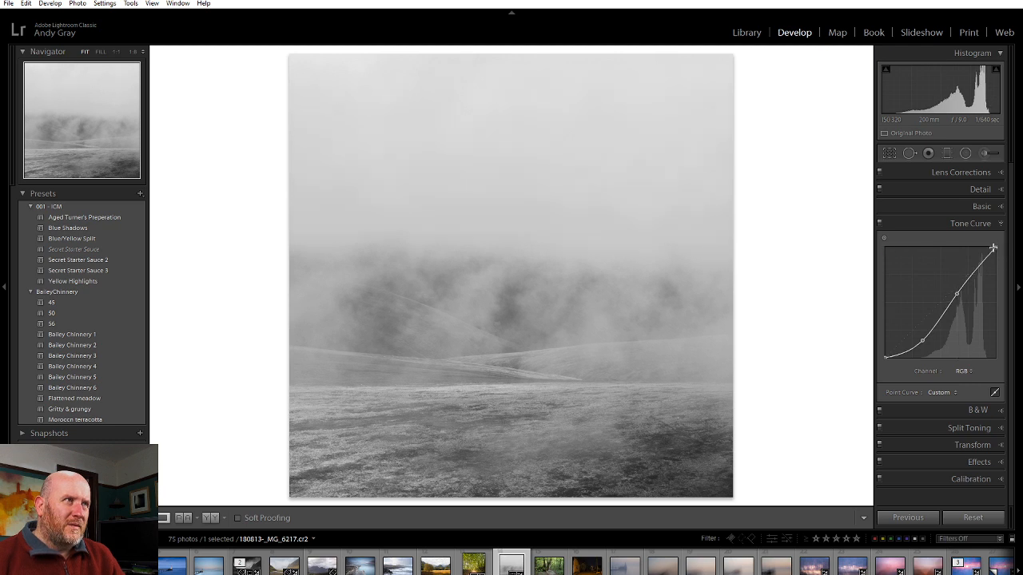
mouse_move(996, 249)
mouse_down()
mouse_move(999, 268)
mouse_move(1006, 246)
mouse_up()
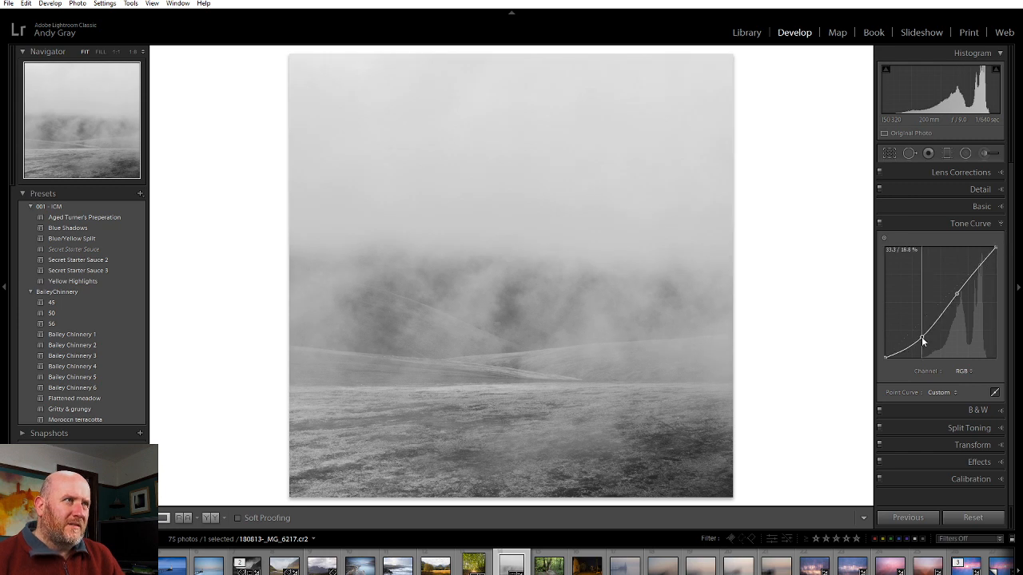
drag(958, 294, 957, 293)
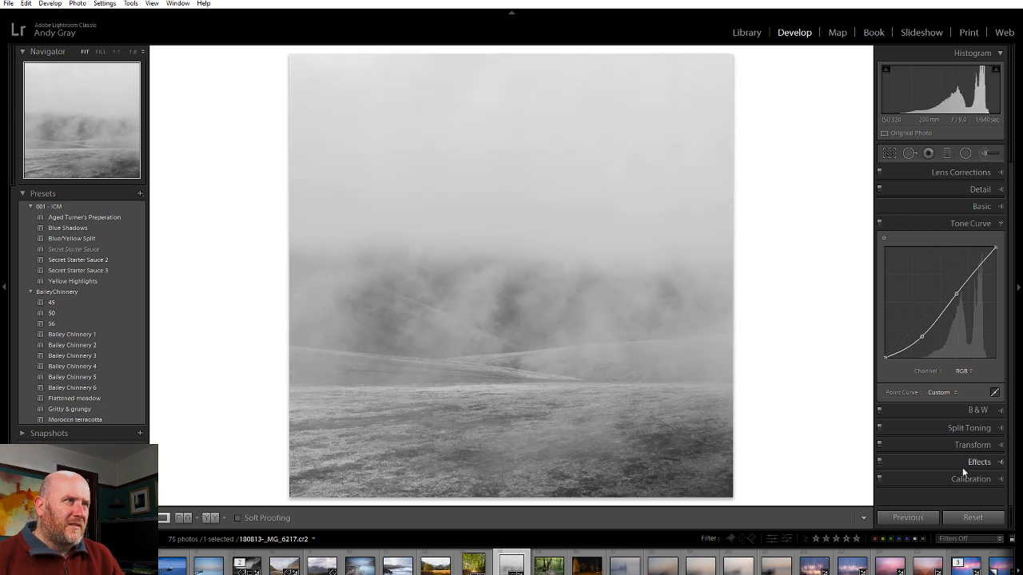
- Darken the photo's edges with a highlight-priority post-crop vignette of amount -17, midpoint 33 and feather 79
click(990, 464)
mouse_move(952, 329)
mouse_down()
mouse_move(938, 339)
mouse_move(961, 359)
mouse_move(944, 330)
mouse_up()
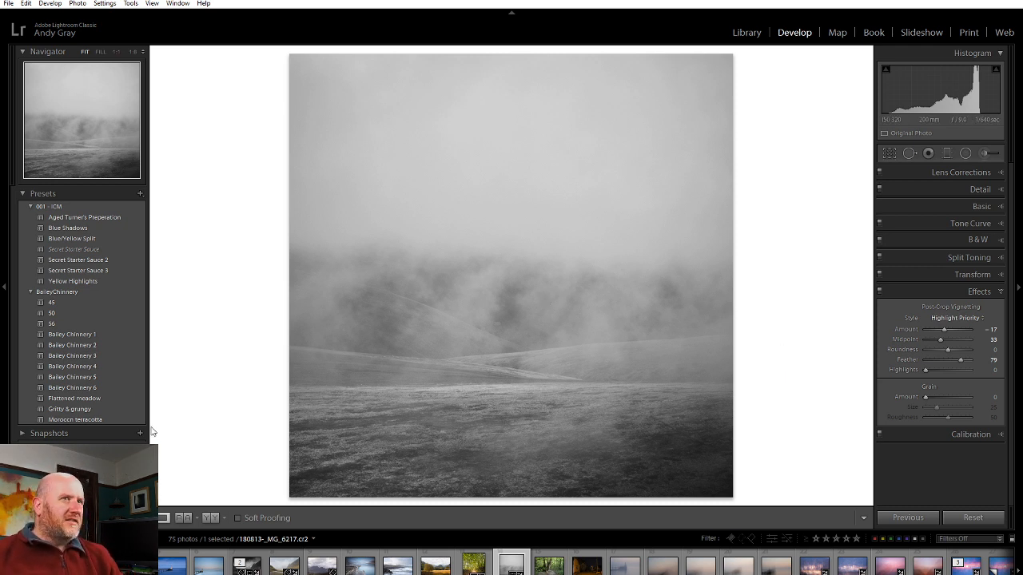
- Set the sharpening amount to 59 and luminance noise reduction to 21, judging both on the hillside at 1:1
click(444, 315)
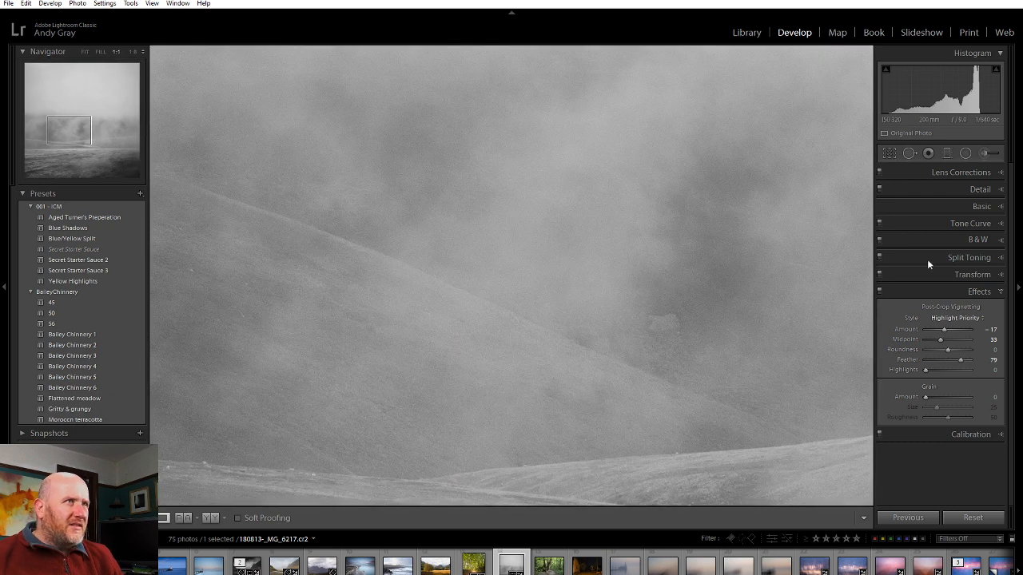
click(982, 206)
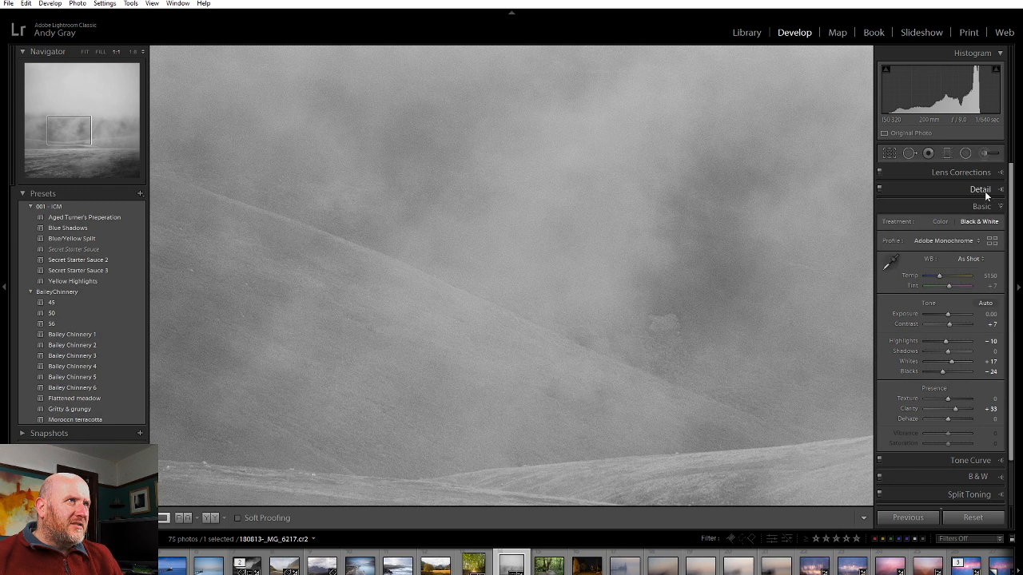
click(984, 191)
drag(938, 373, 932, 373)
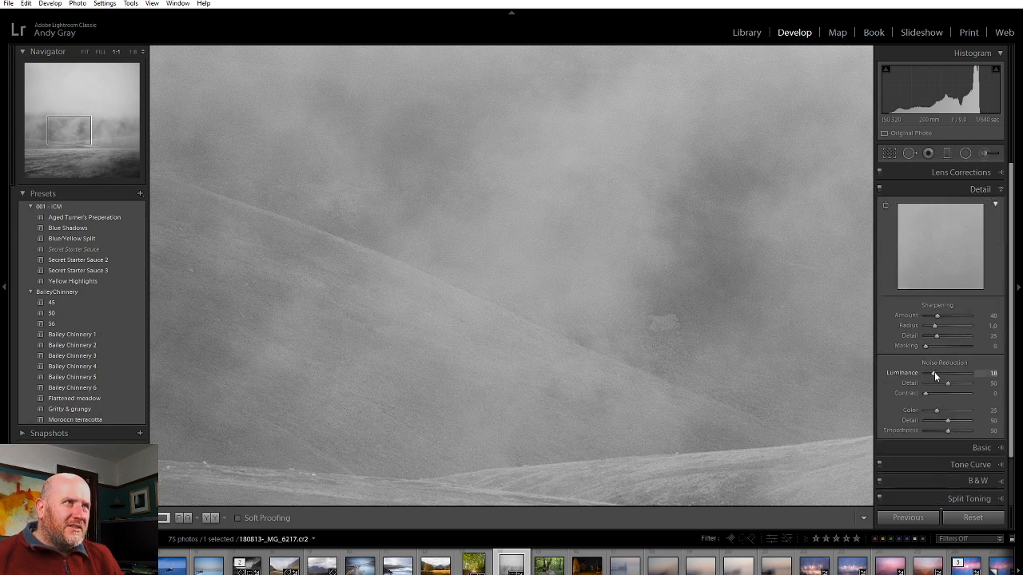
drag(937, 317, 943, 317)
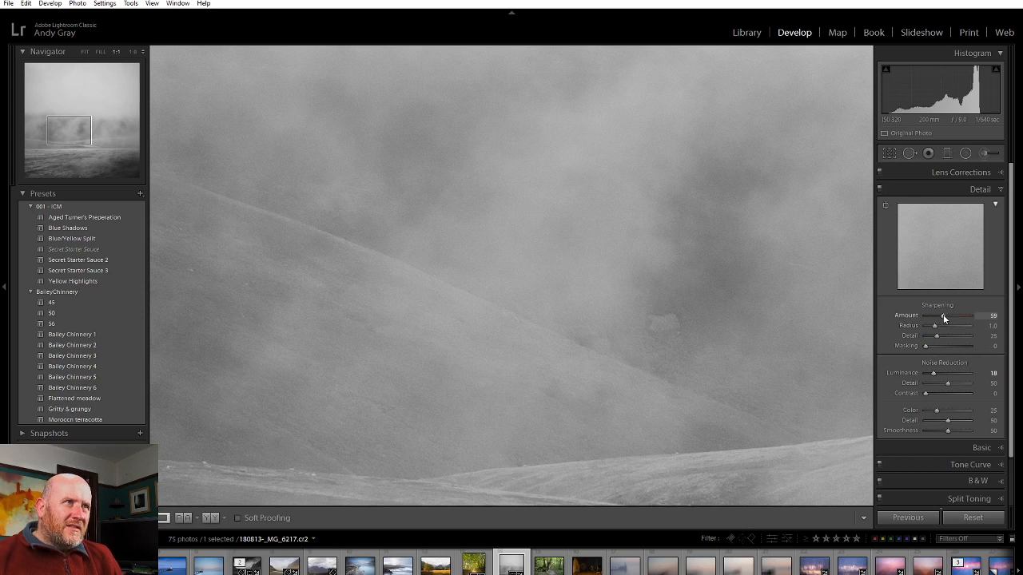
drag(935, 375, 936, 377)
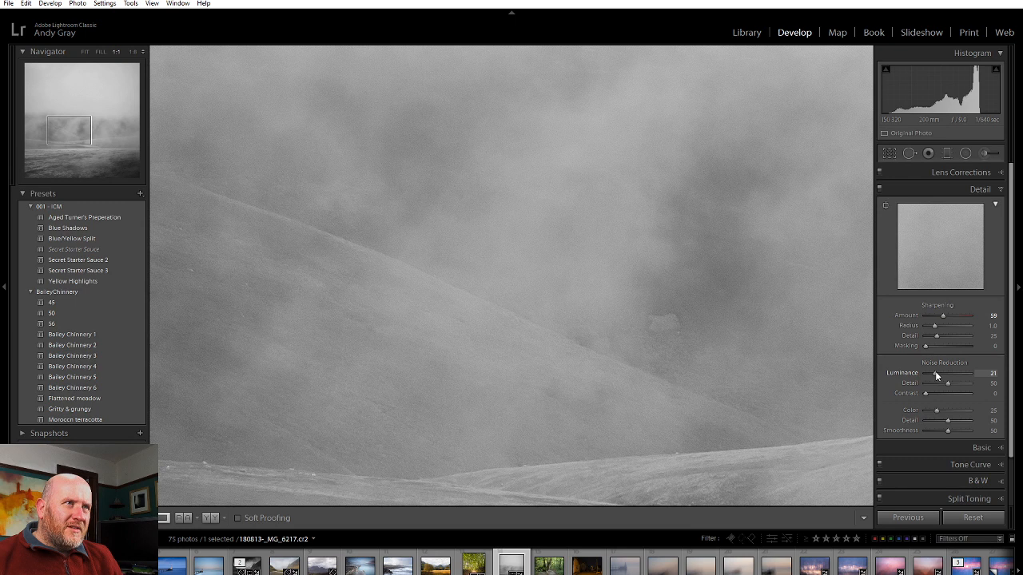
click(698, 392)
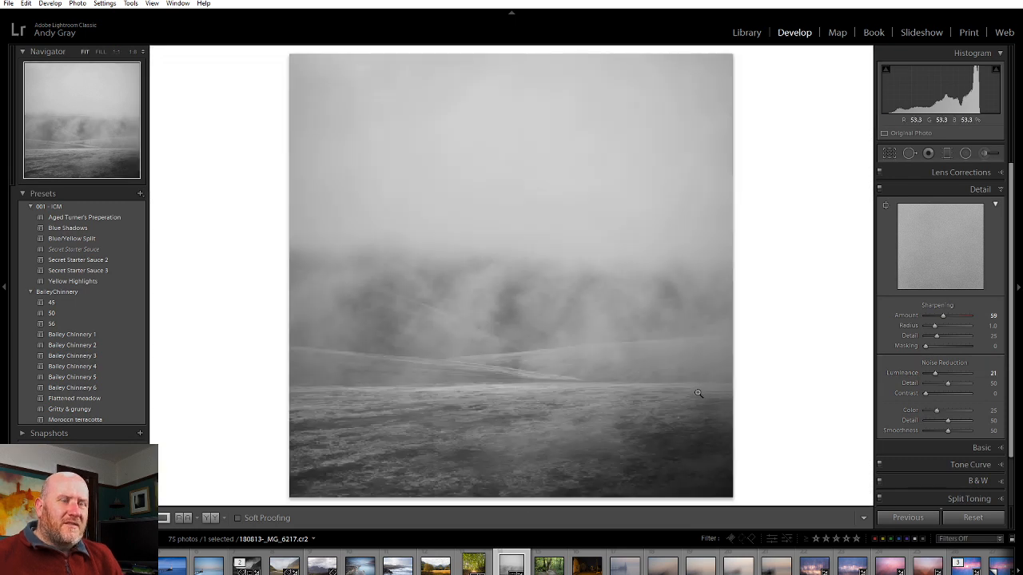
- Show the photo's info overlay, compare before and after side by side, and return to the single image
key(i)
key(i)
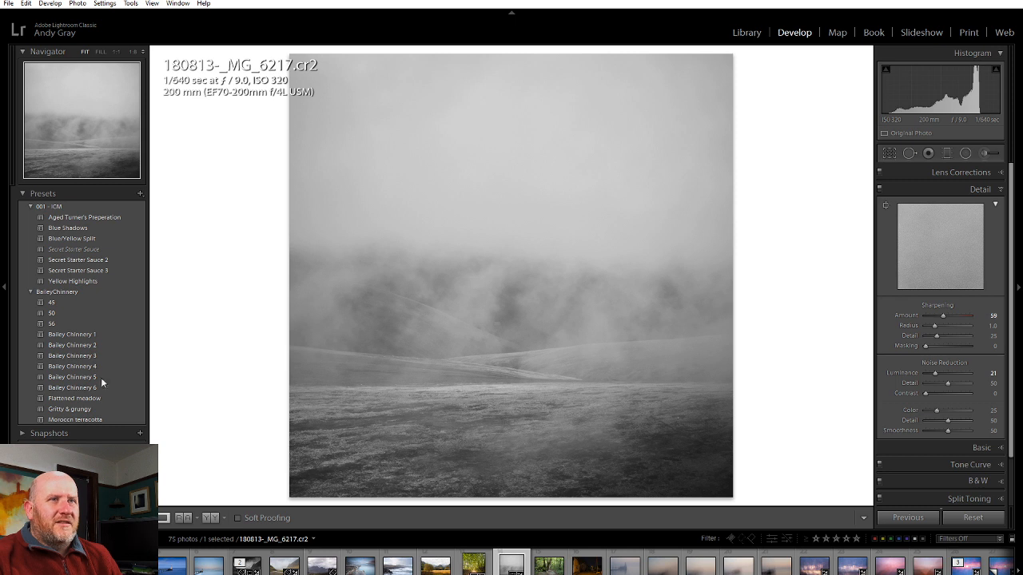
click(211, 519)
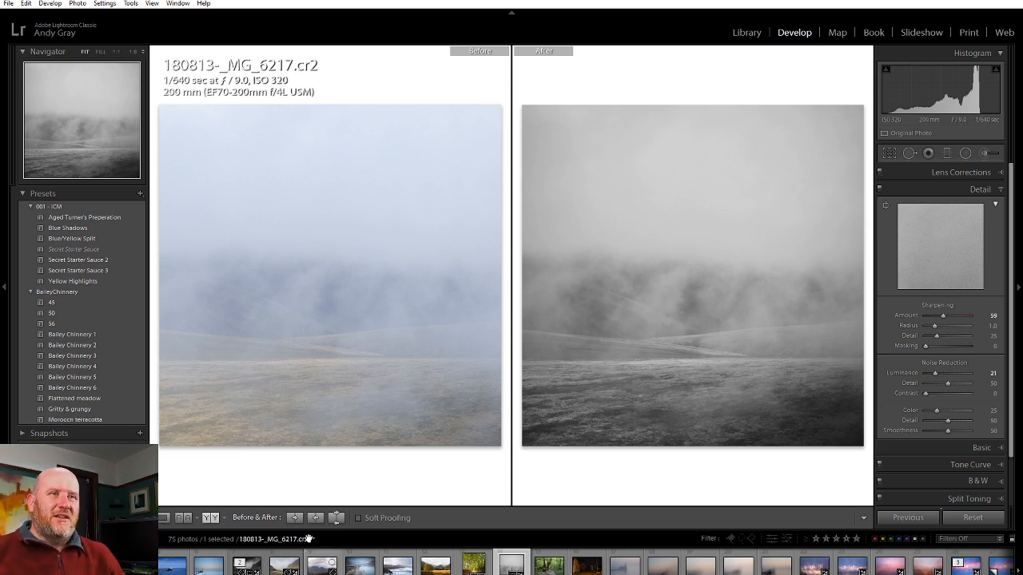
click(164, 518)
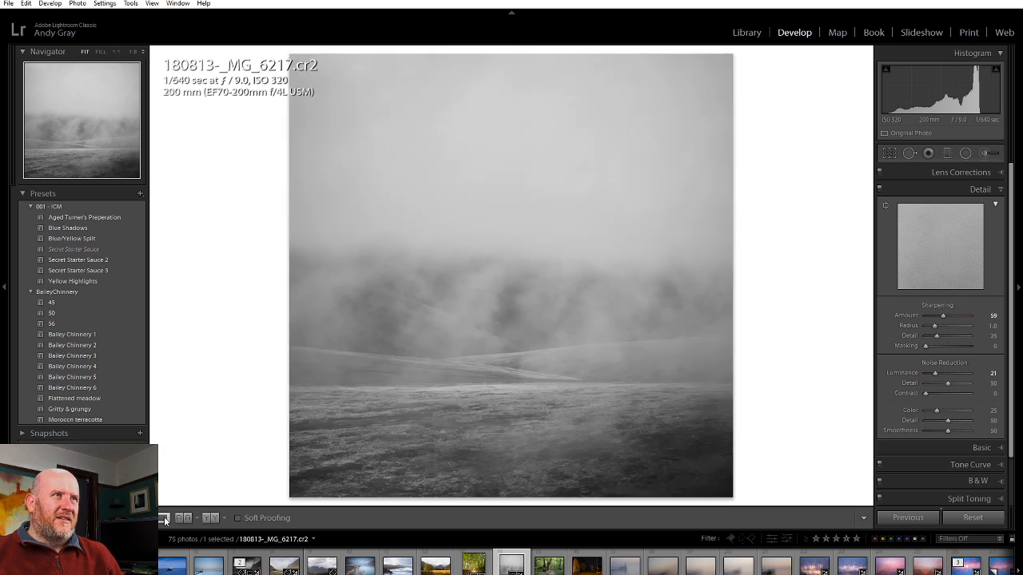
- Add a wide radial filter over the foot of the hills with exposure 0, temp 15, contrast 41, highlights 24 and whites 4
click(964, 152)
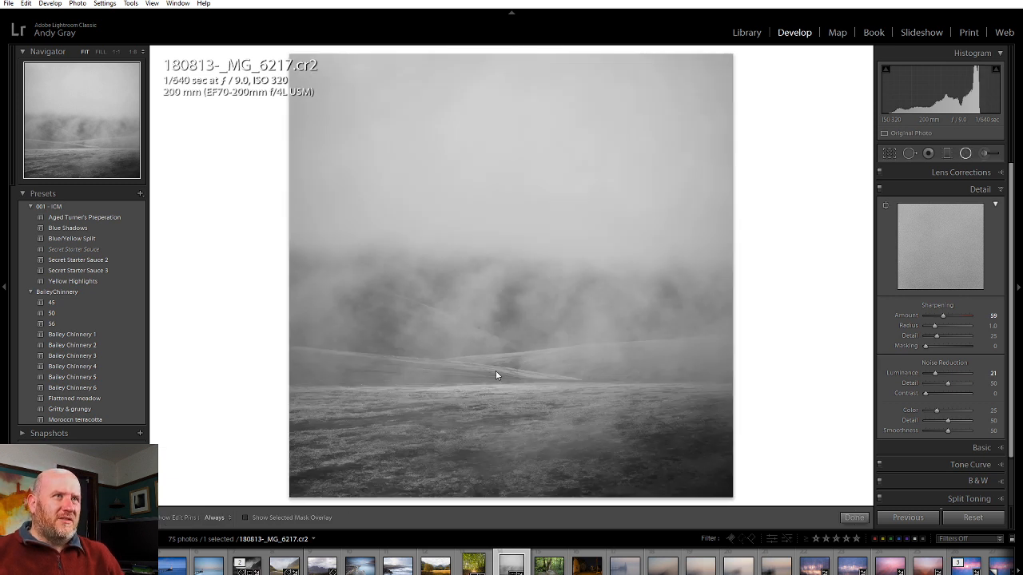
drag(782, 421, 837, 440)
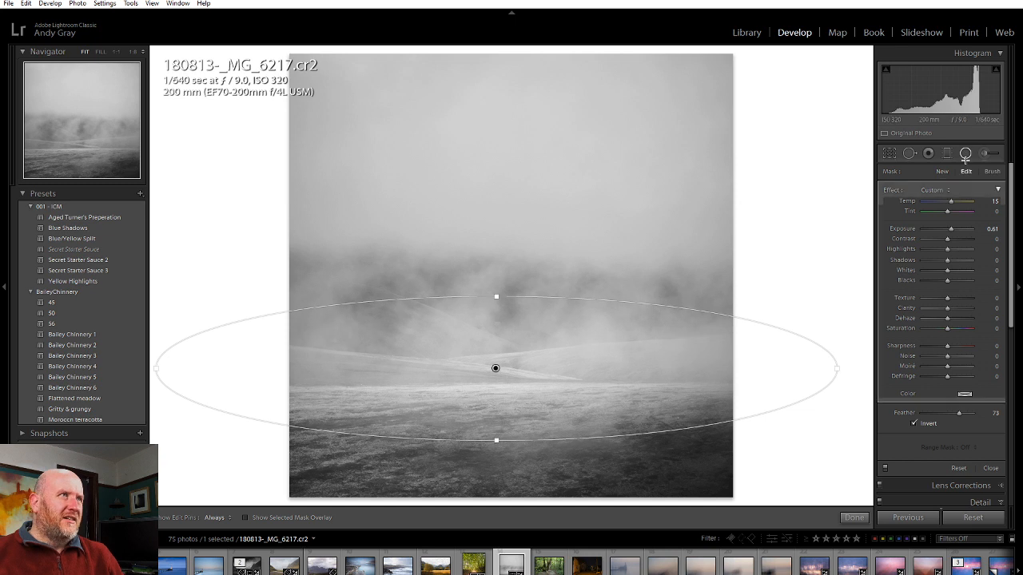
double_click(951, 229)
double_click(950, 202)
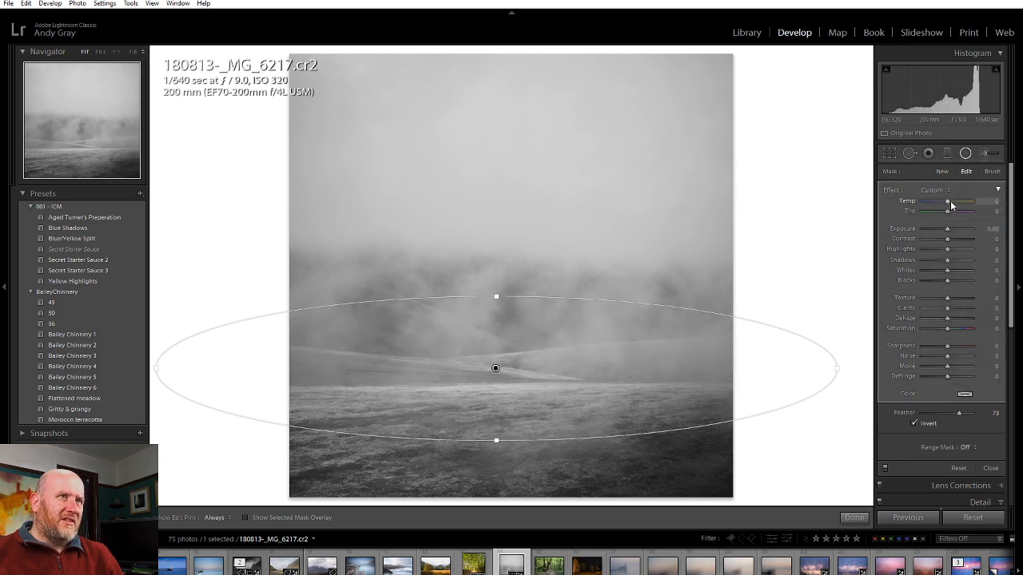
drag(951, 206, 964, 242)
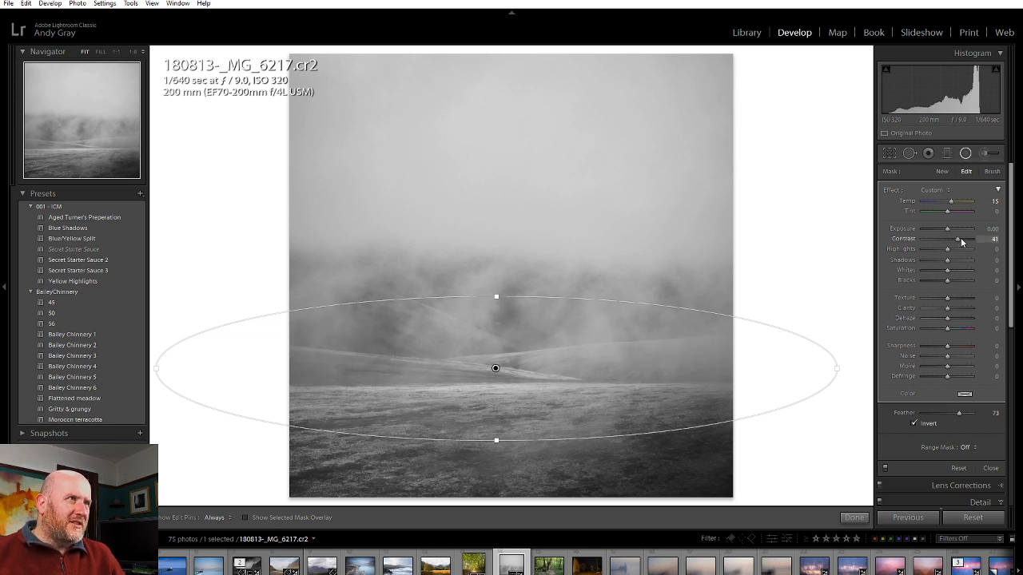
drag(949, 250, 945, 273)
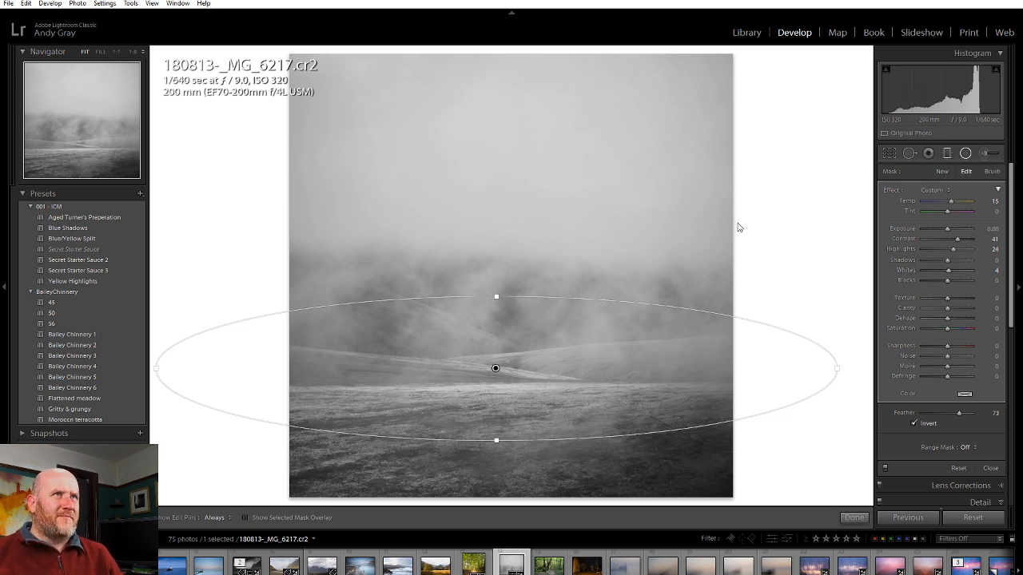
- Add a graduated filter over the misty sky with temp 0 and exposure -0.52, and stretch its fade from the upper edge down towards the hills
key(m)
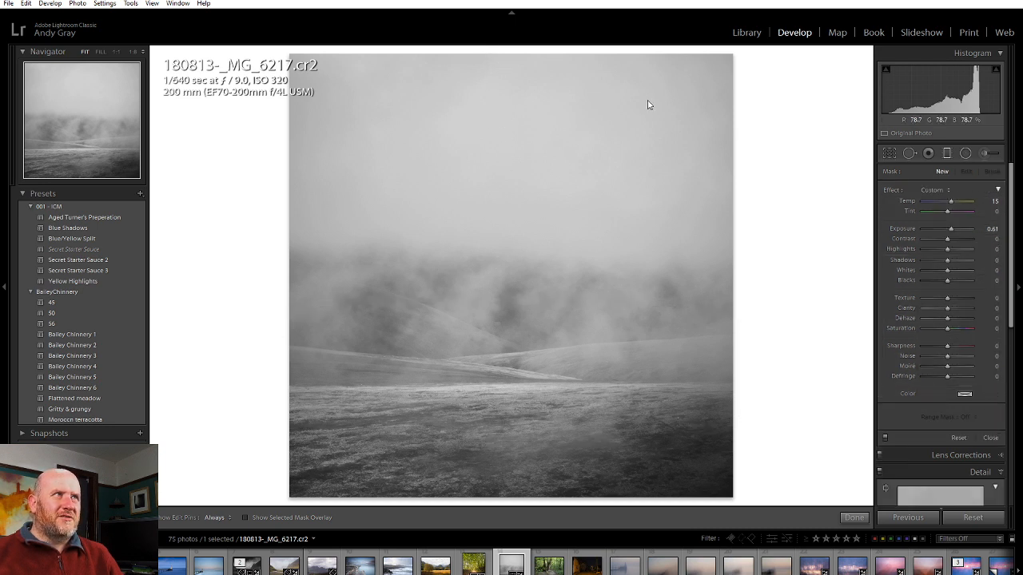
drag(489, 54, 490, 258)
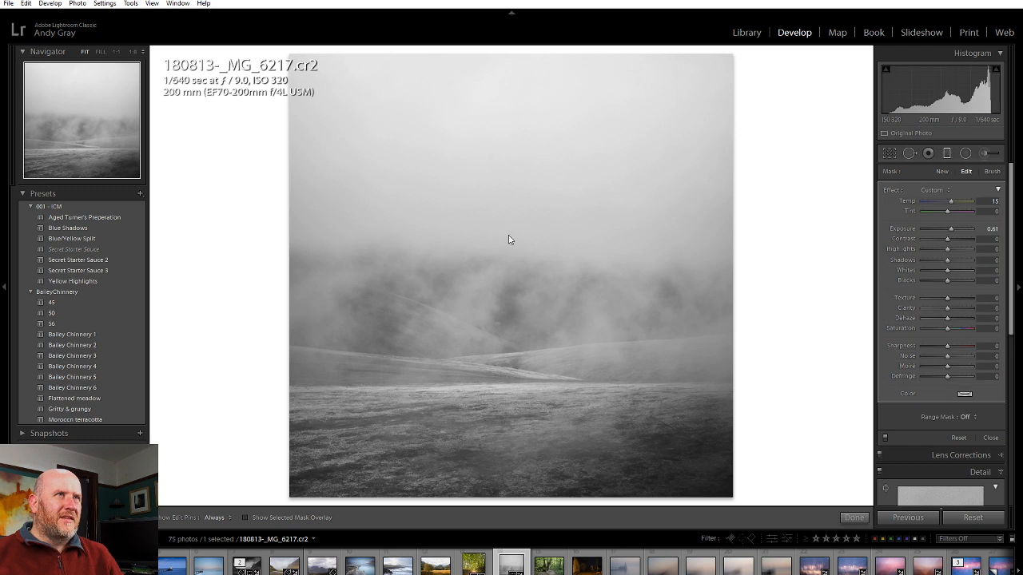
double_click(951, 202)
drag(950, 232, 945, 231)
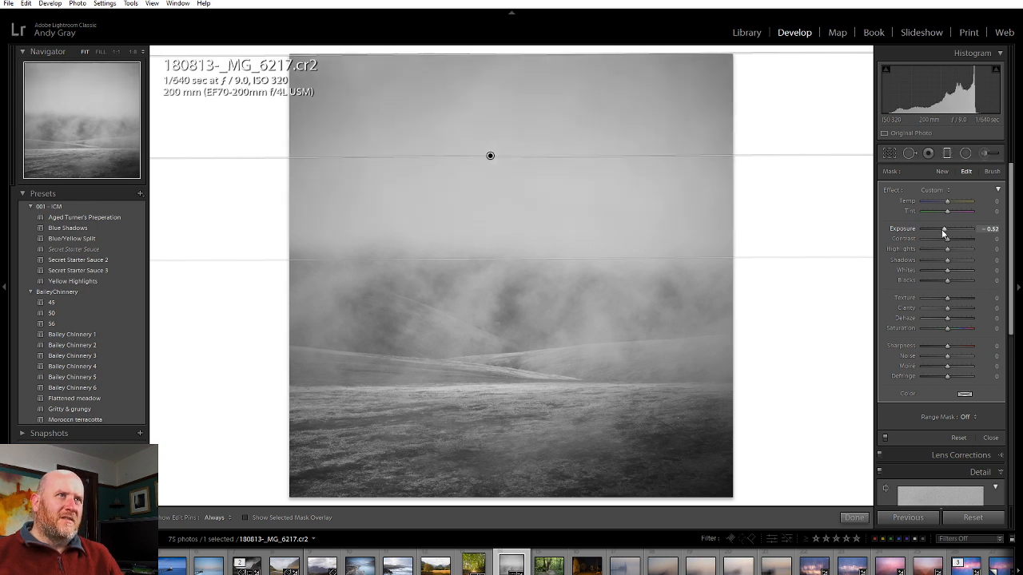
drag(489, 156, 485, 51)
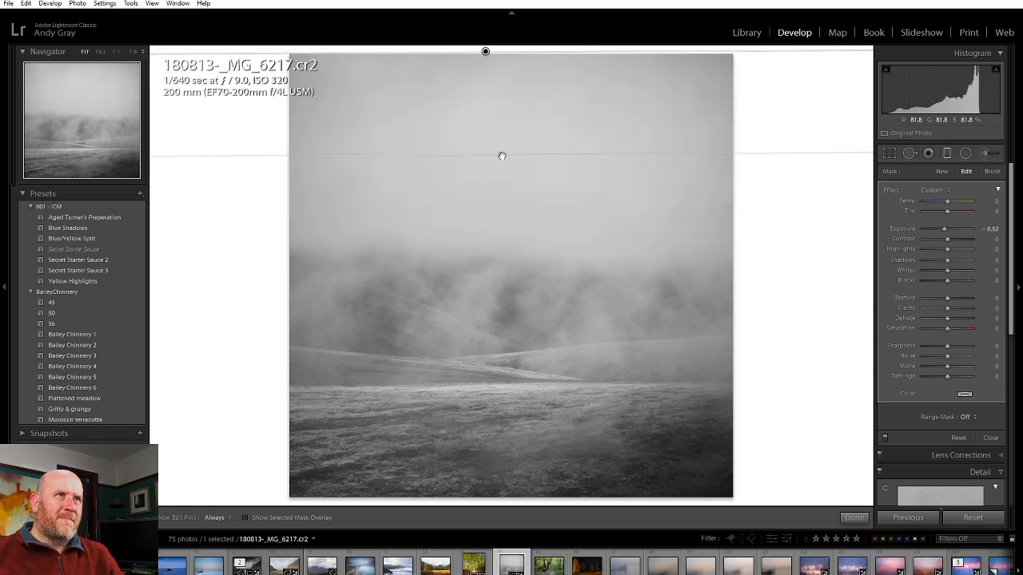
drag(501, 155, 499, 296)
click(854, 517)
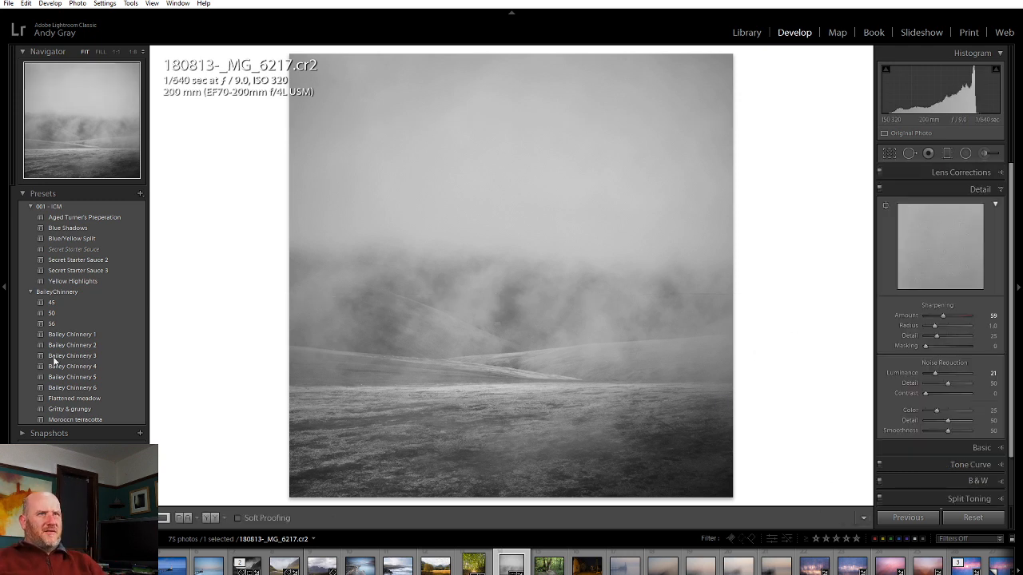
- Compare the hillside photo before and after side by side, and examine the grassy foreground at 1:1
click(205, 519)
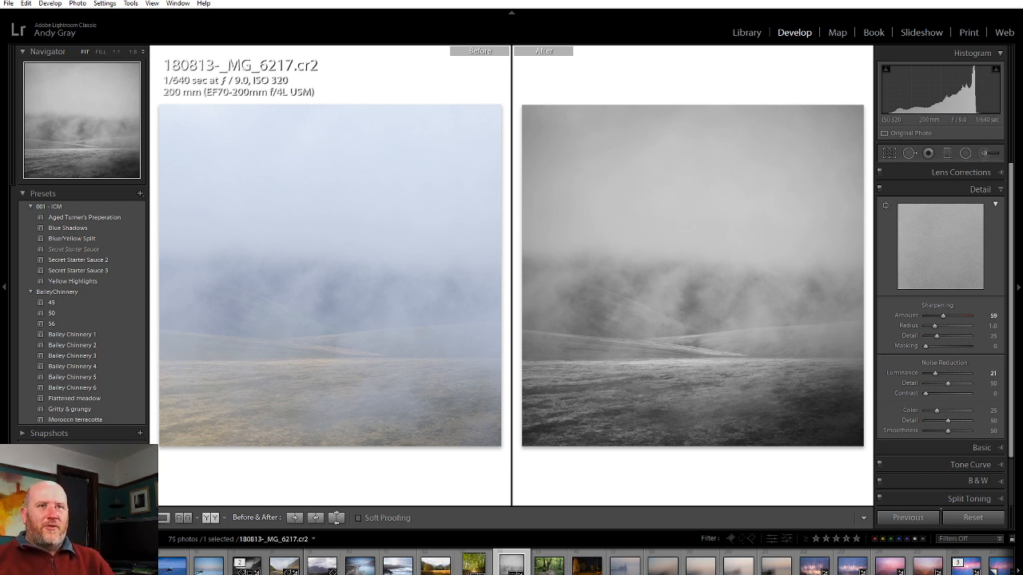
click(161, 520)
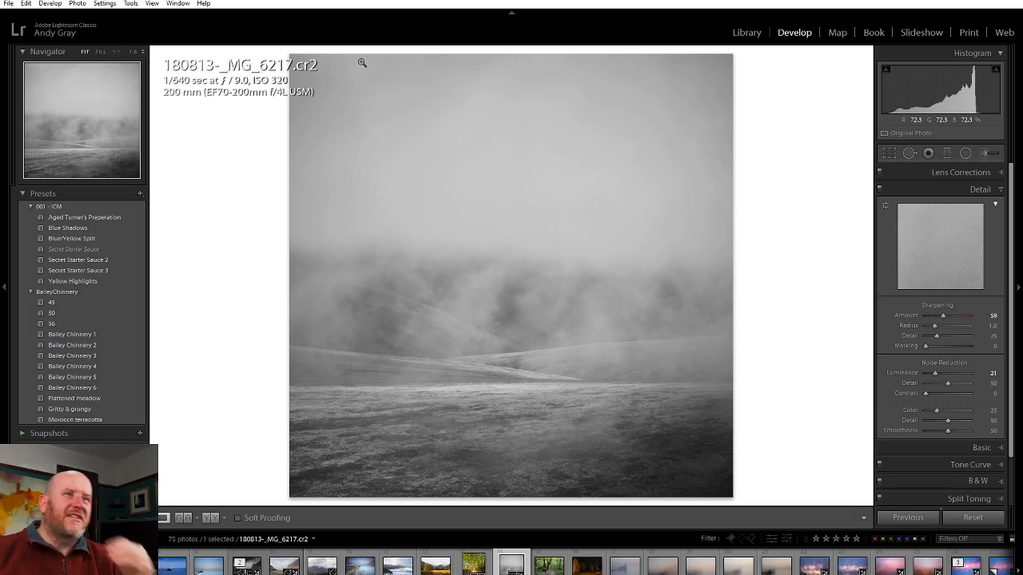
click(332, 457)
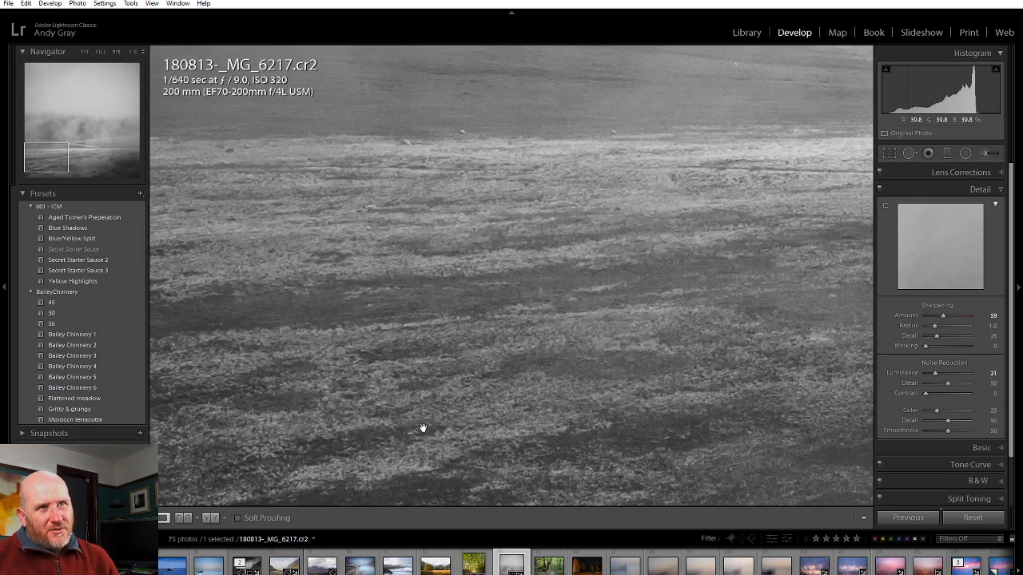
drag(423, 427, 408, 287)
drag(525, 315, 370, 392)
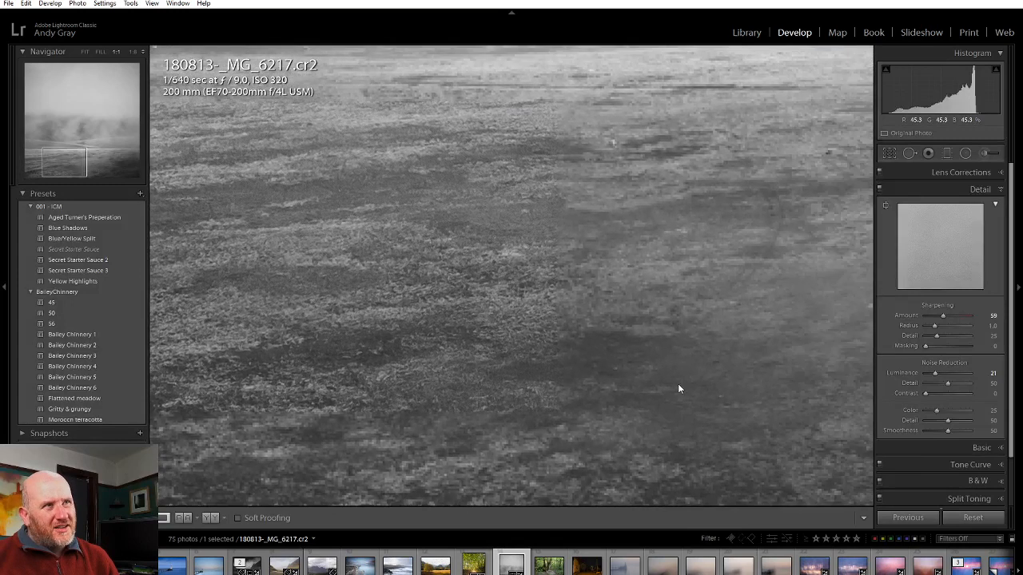
drag(680, 389, 269, 312)
drag(700, 330, 405, 354)
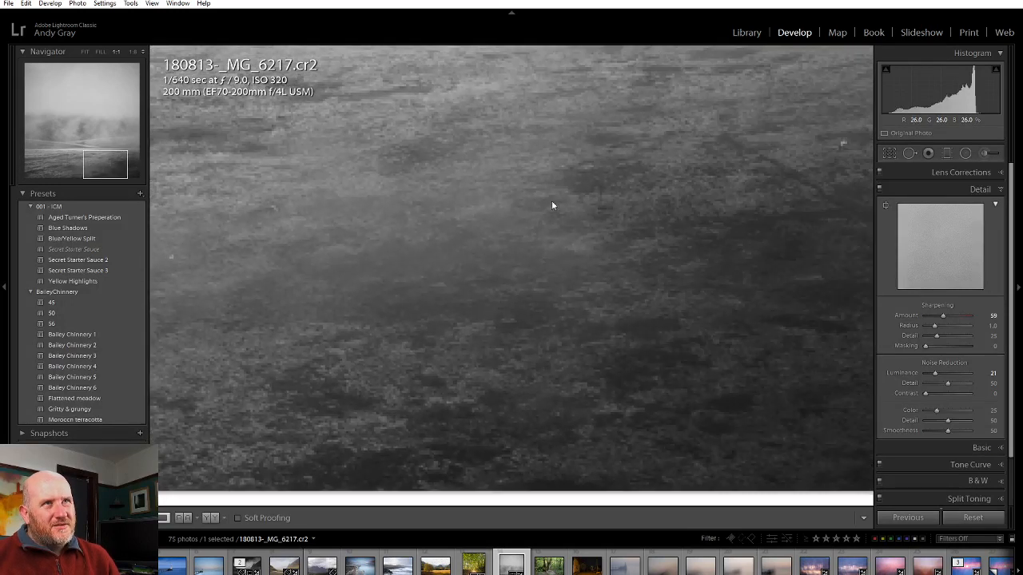
drag(620, 336, 622, 378)
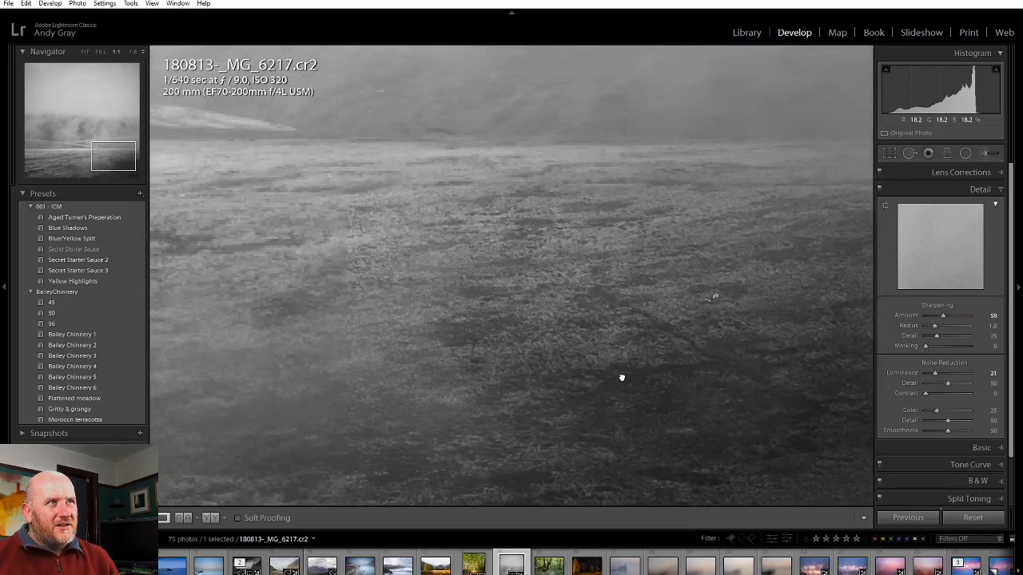
click(497, 337)
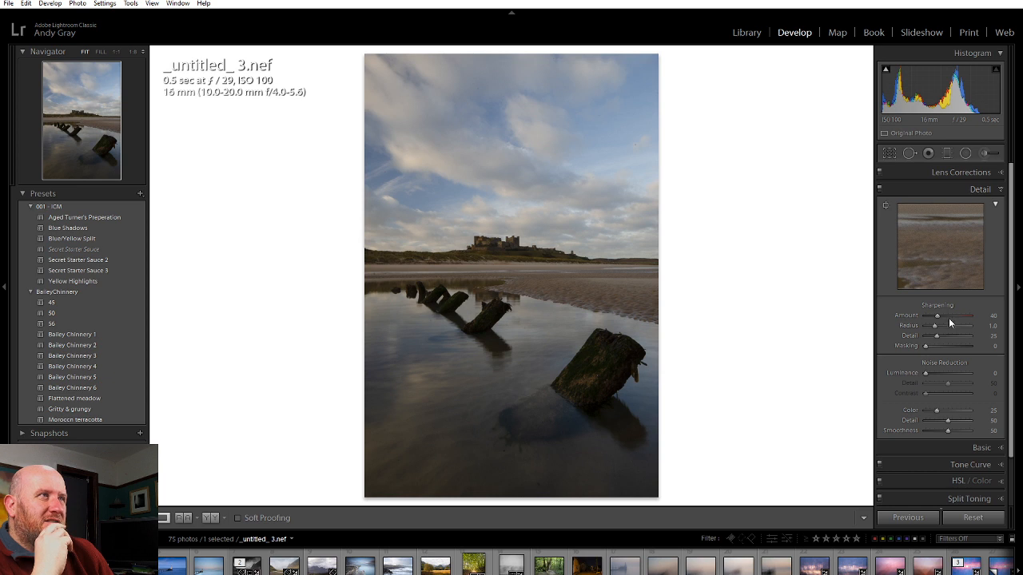
- Sharpen the castle beach photo with amount 73, detail 35 and masking 6, judging the result on the castle at 1:1
drag(938, 314, 943, 315)
click(525, 239)
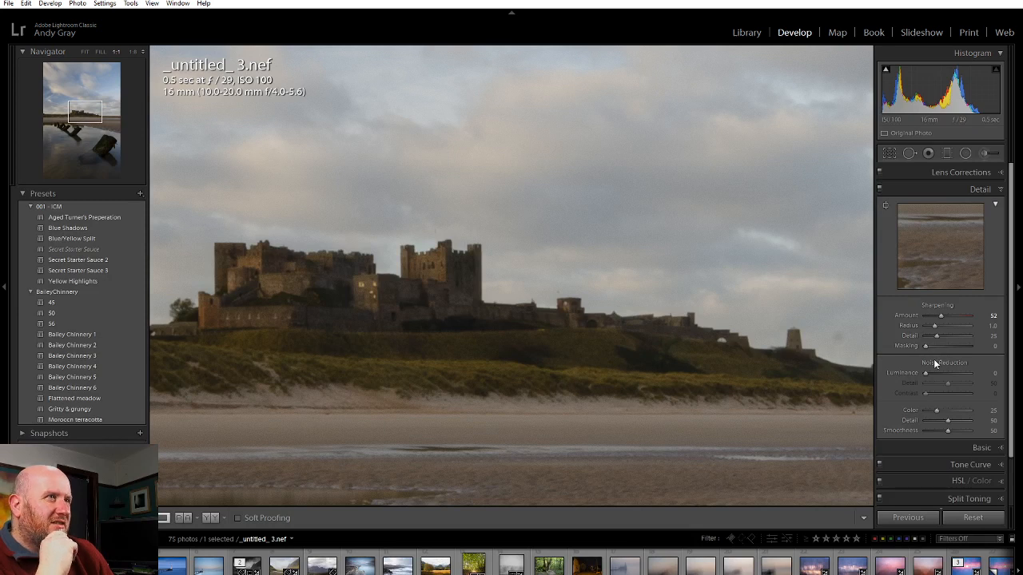
drag(943, 315, 947, 319)
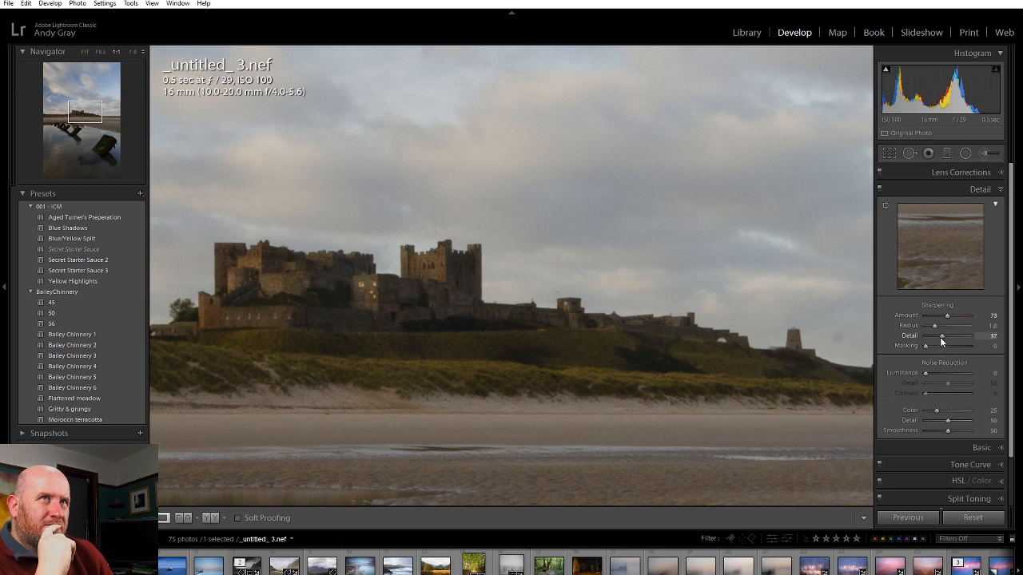
drag(941, 340, 938, 337)
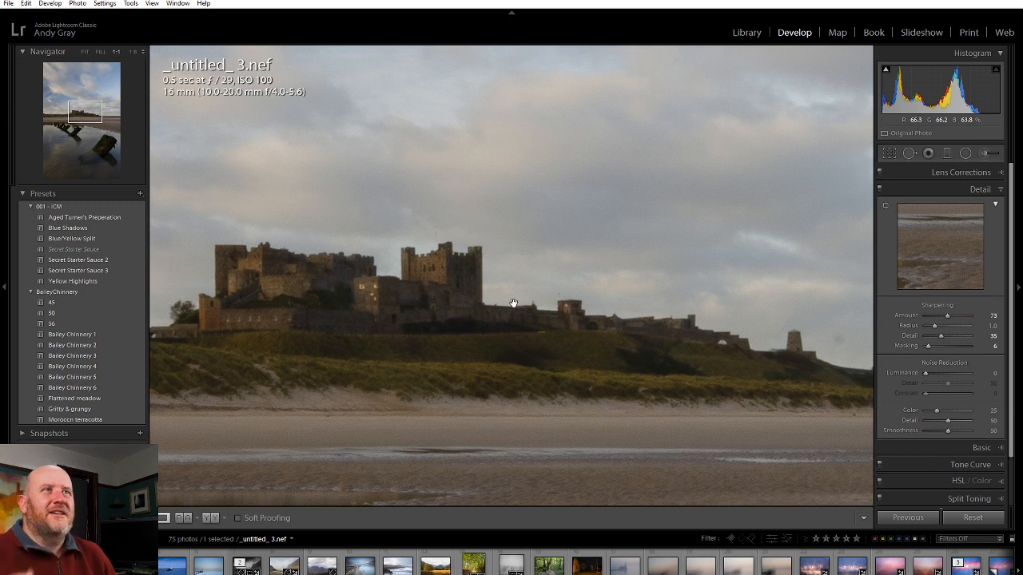
click(415, 278)
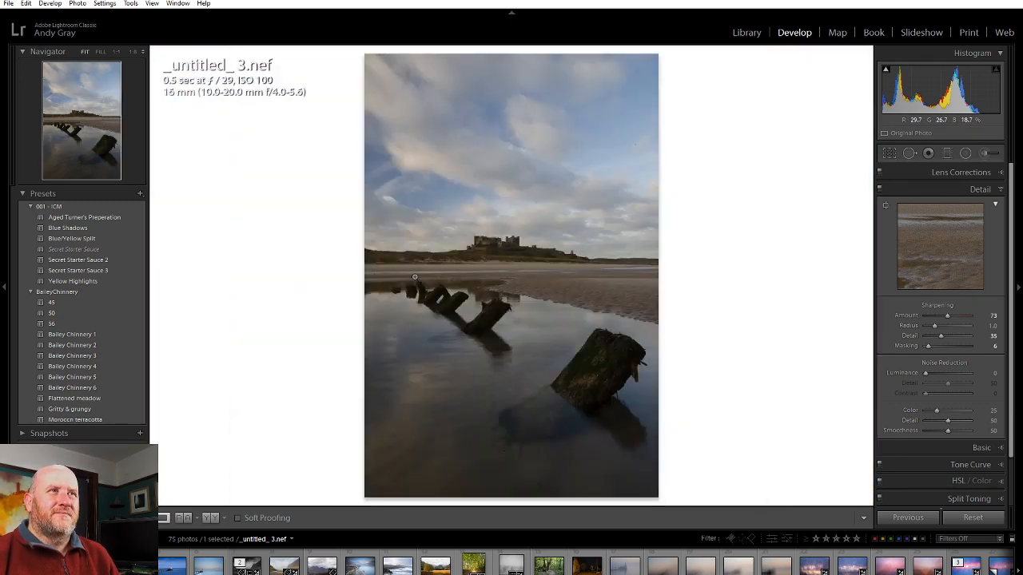
- Remove chromatic aberration and enable lens profile corrections for the castle beach photo
click(966, 170)
click(940, 204)
click(941, 215)
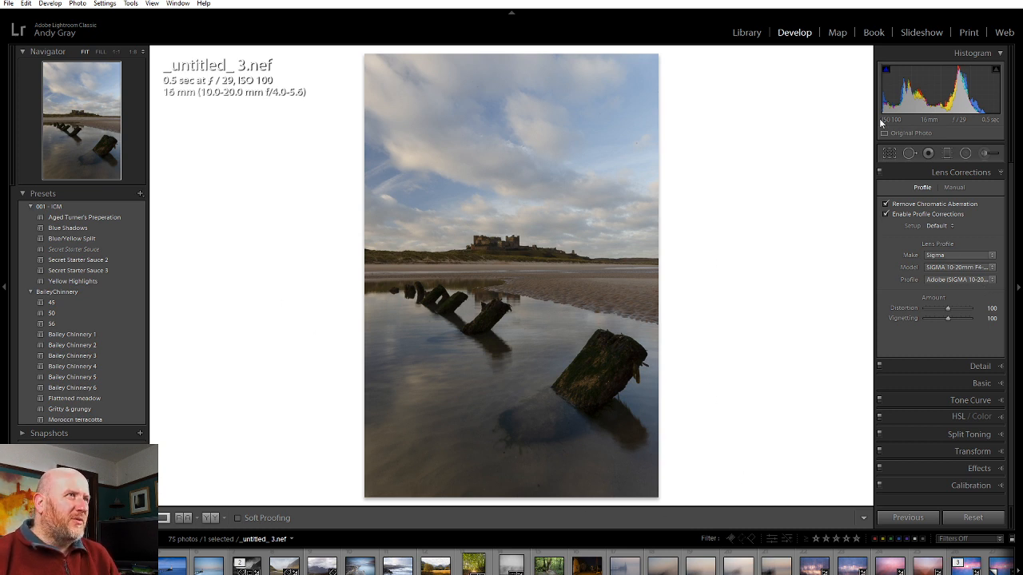
click(947, 172)
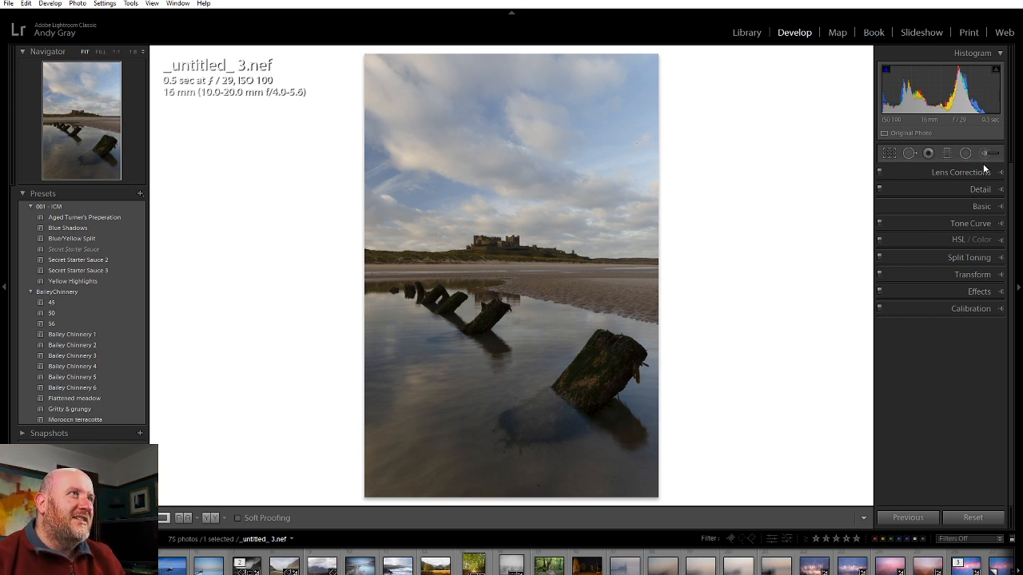
- Brighten the beach and water with a graduated filter of temp 0 and exposure 1.65, extending its fade up into the lower sky
click(946, 153)
drag(521, 327, 519, 203)
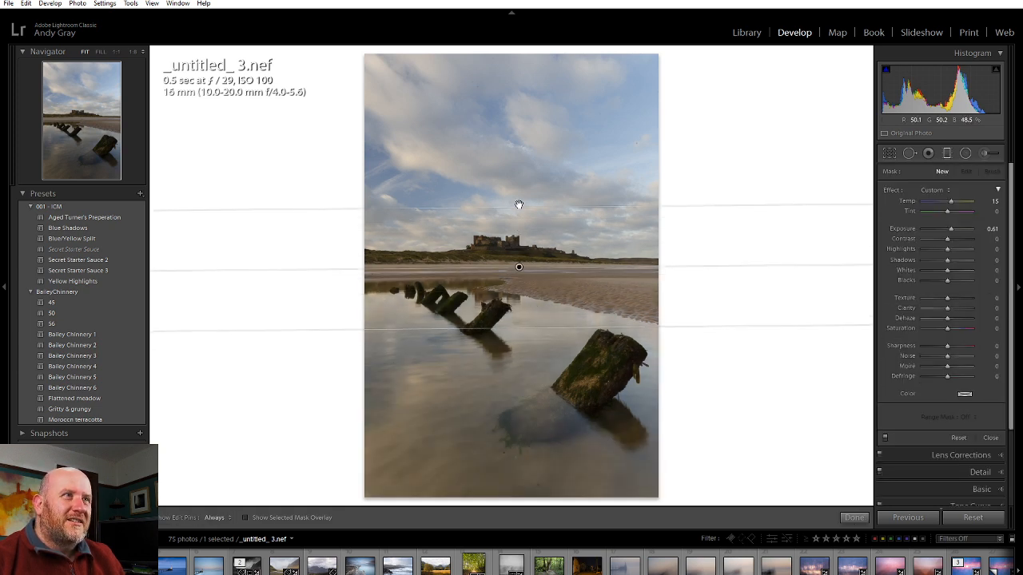
double_click(951, 203)
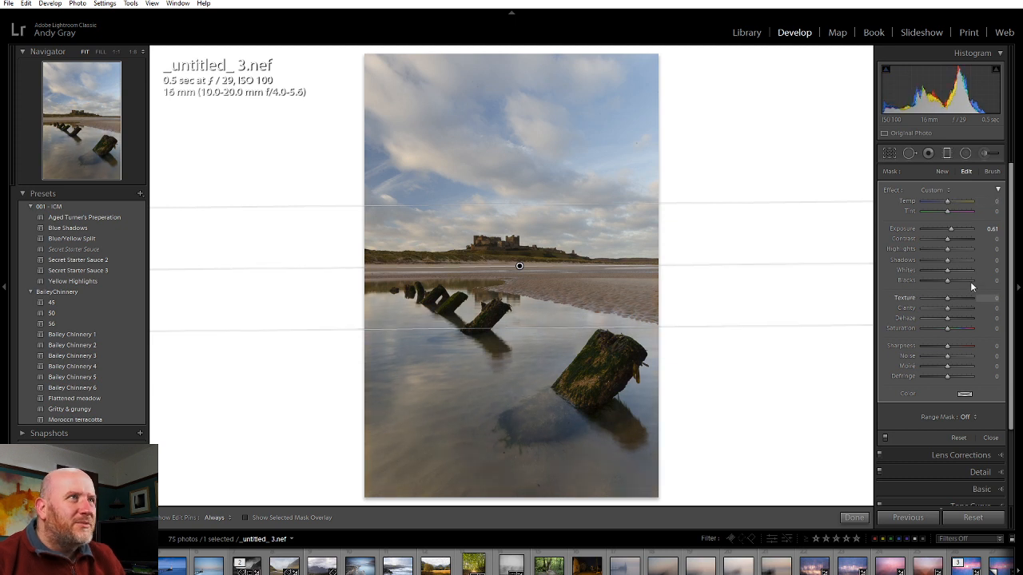
drag(948, 228, 957, 230)
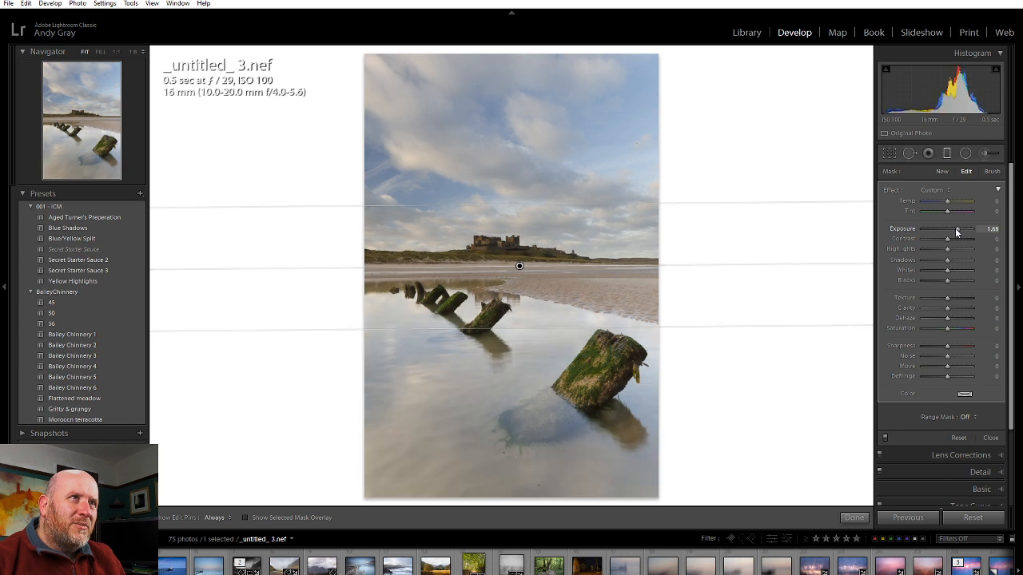
drag(525, 206, 527, 174)
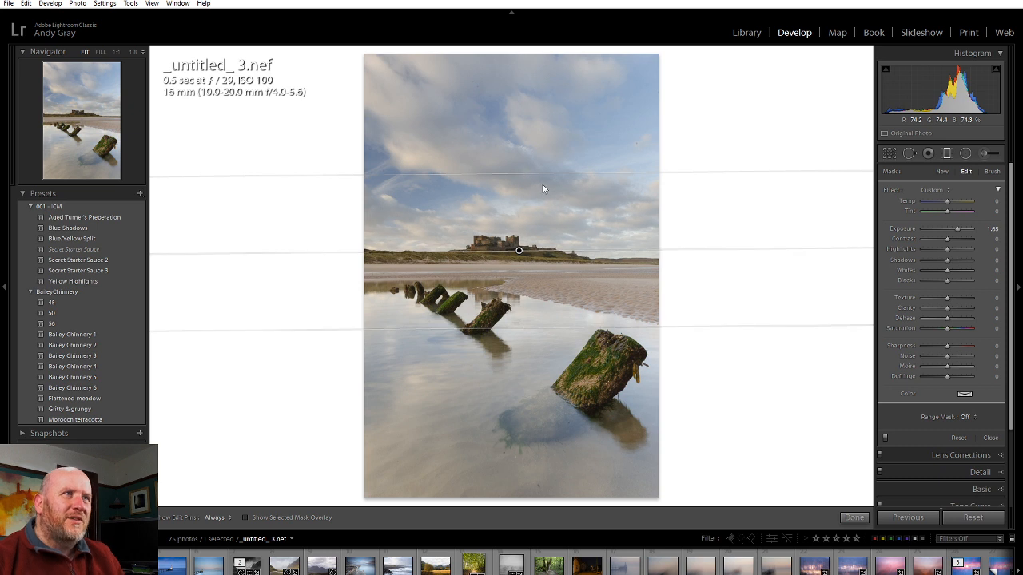
click(852, 518)
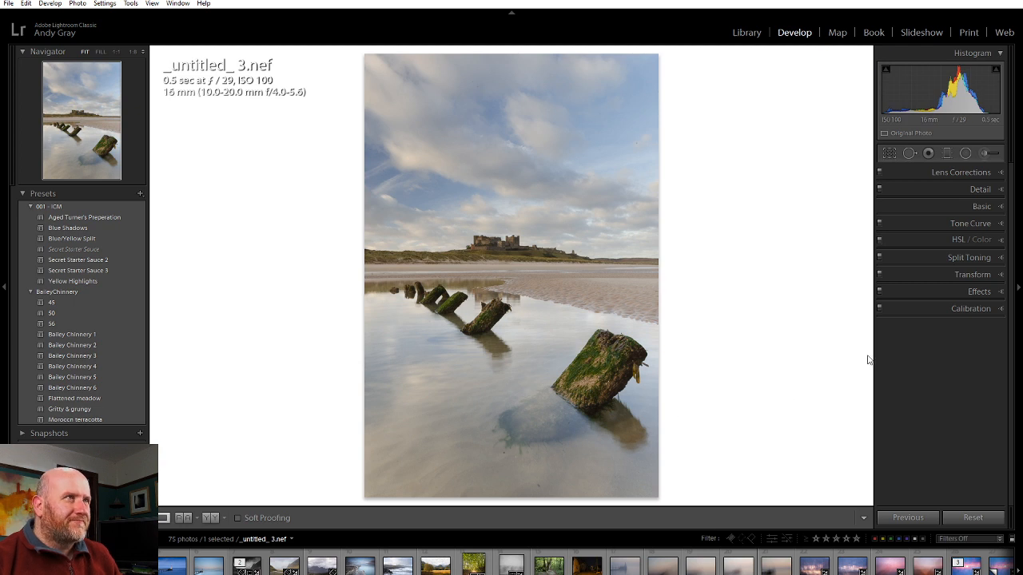
- Set the blue hue to +9 and the blue saturation to +44 in the per-colour HSL adjustments
click(962, 241)
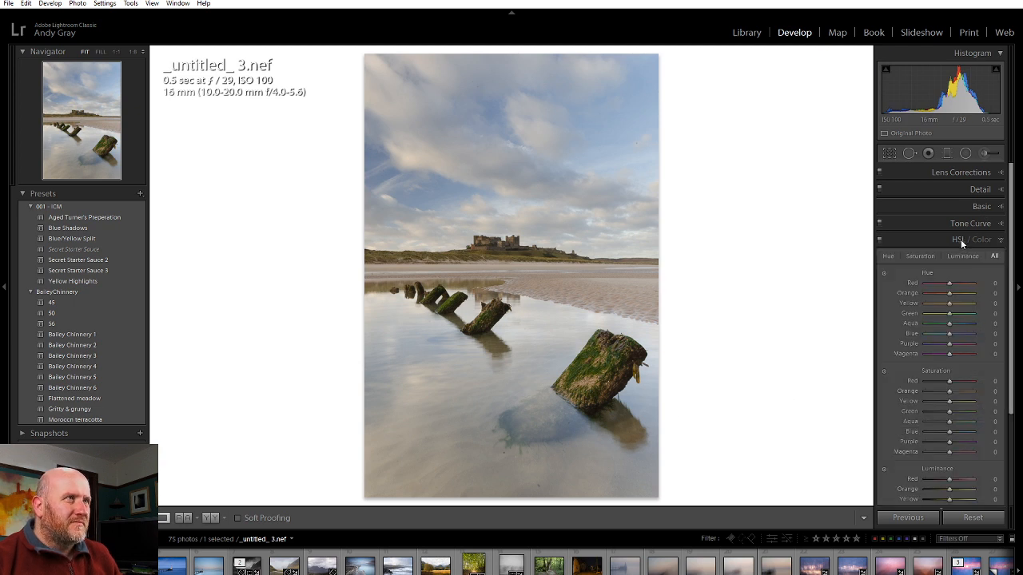
click(980, 240)
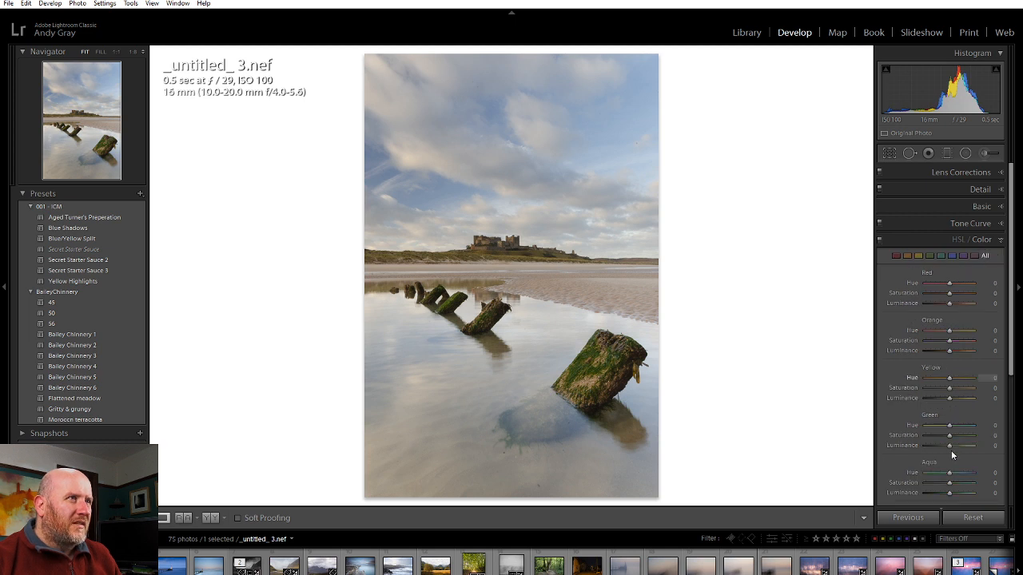
scroll(954, 360, down, 3)
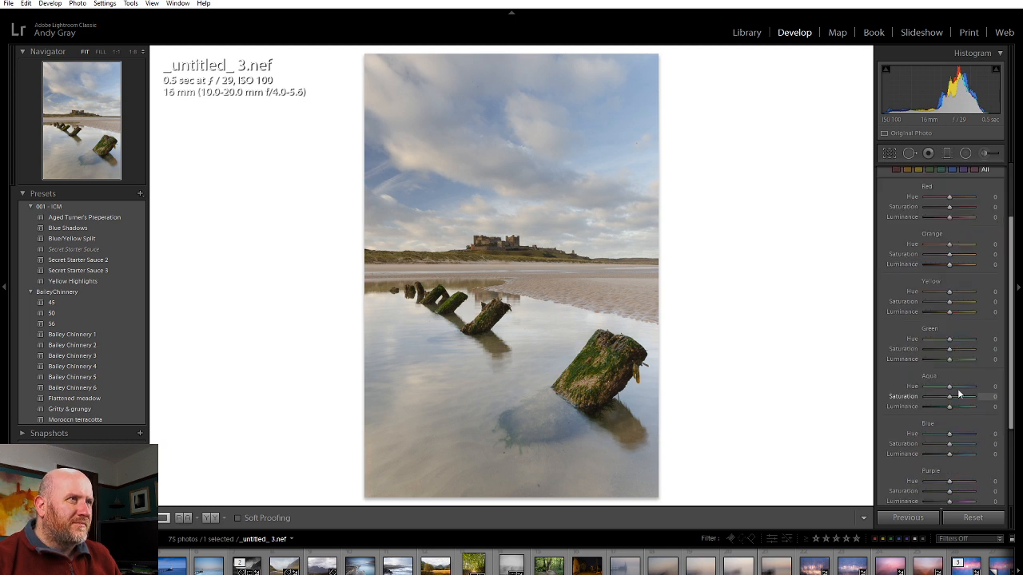
mouse_move(950, 387)
mouse_down()
mouse_move(965, 390)
mouse_move(940, 392)
mouse_move(971, 391)
mouse_move(956, 390)
mouse_up()
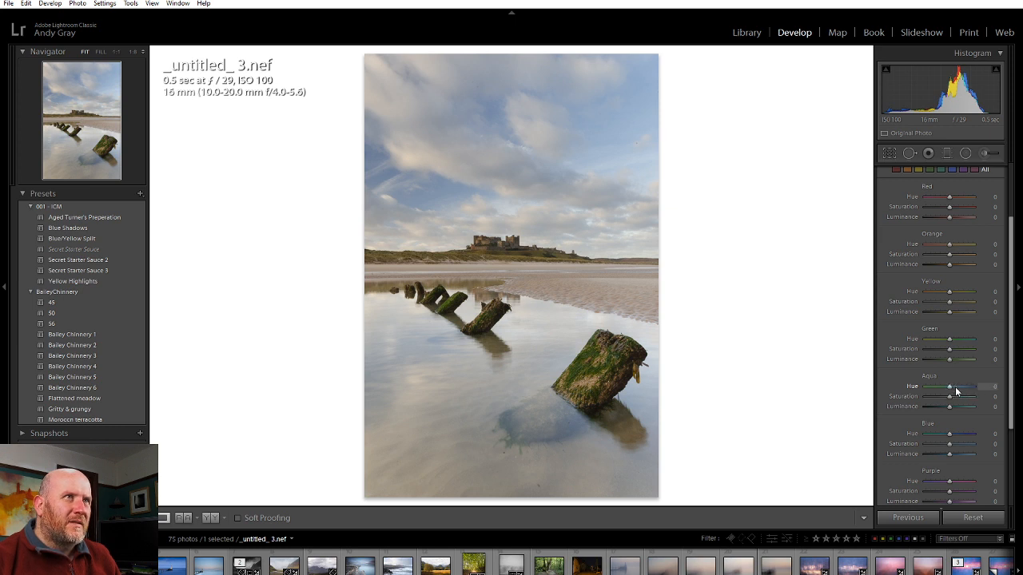
mouse_move(972, 435)
mouse_down()
mouse_move(944, 433)
mouse_move(955, 437)
mouse_up()
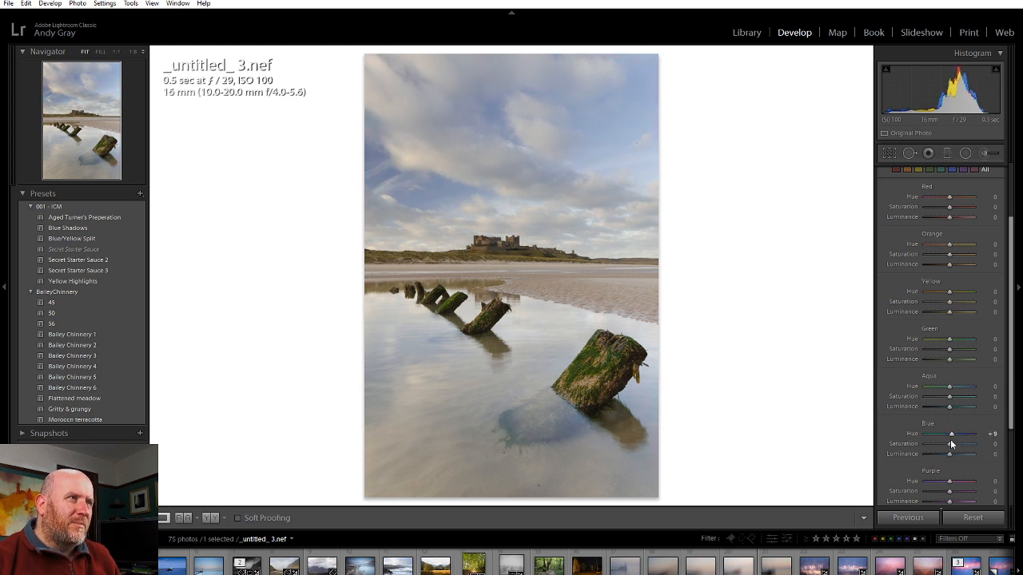
drag(951, 442, 960, 445)
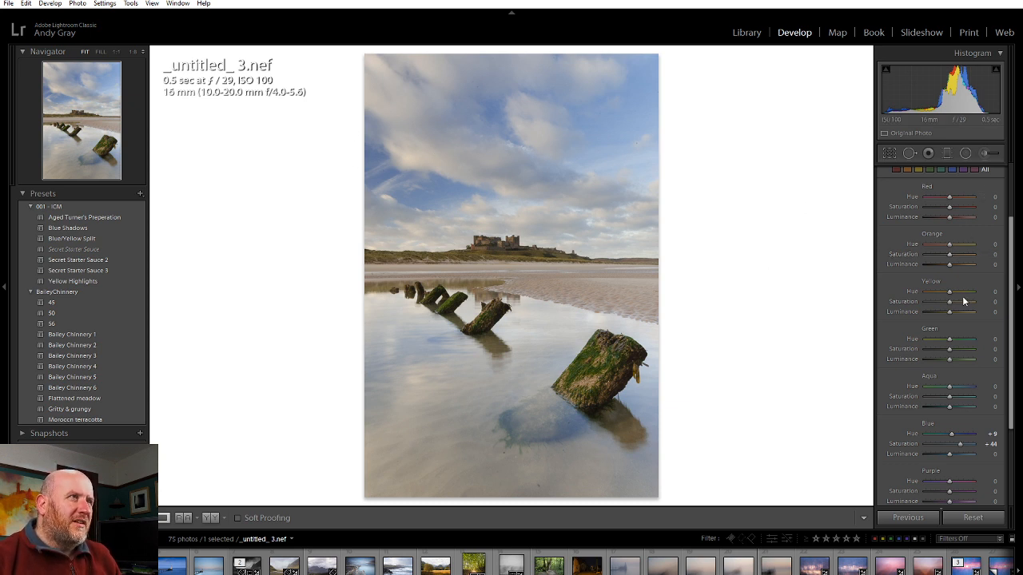
- Try a yellow saturation of +22, reset it to 0, and set the orange saturation to +20 instead
mouse_move(948, 301)
mouse_down()
mouse_move(986, 313)
mouse_move(953, 308)
mouse_up()
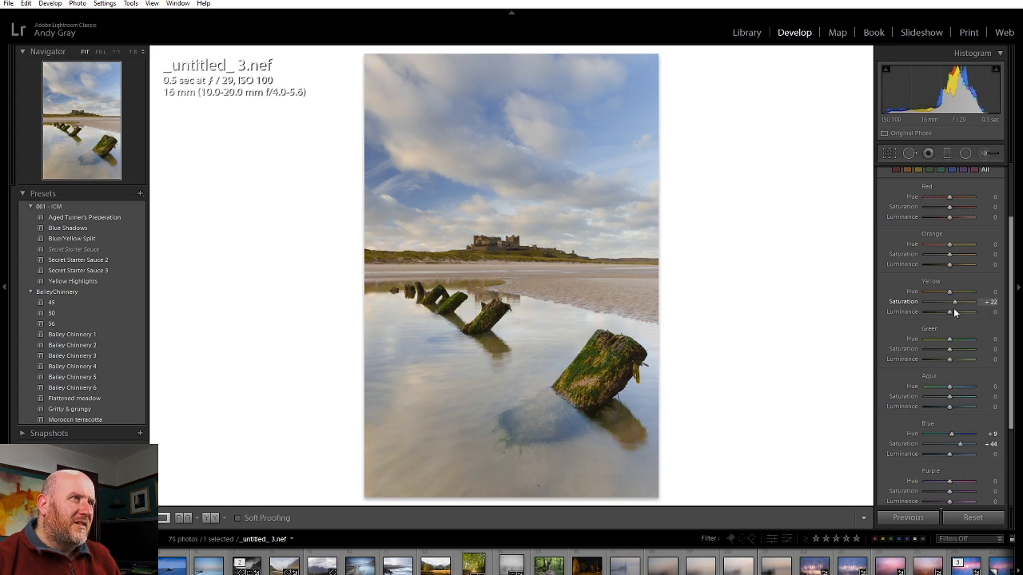
double_click(949, 302)
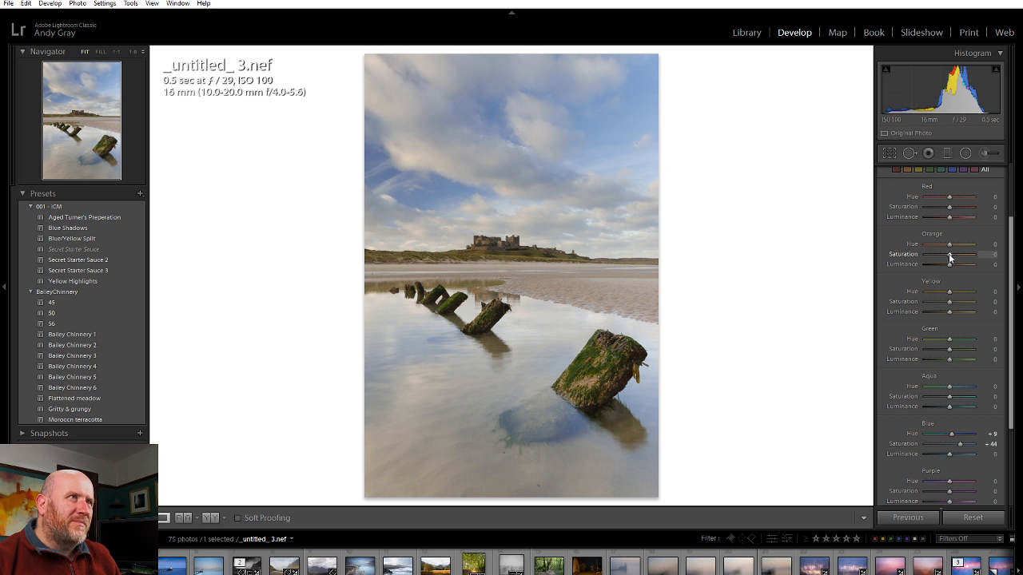
drag(979, 257, 955, 255)
scroll(970, 256, up, 2)
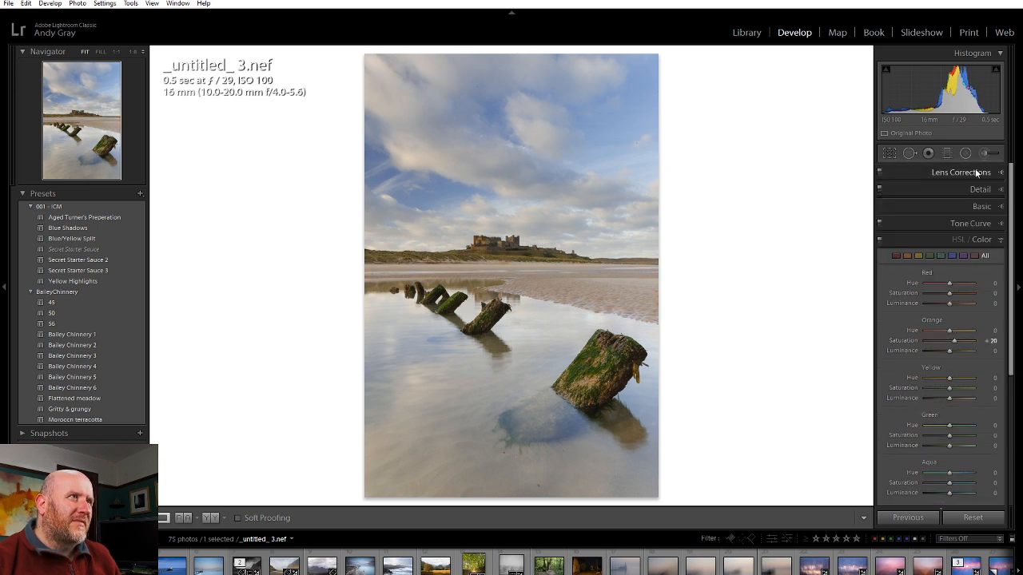
- Change the photo's colour profile to Adobe Landscape in the basic adjustments
click(979, 190)
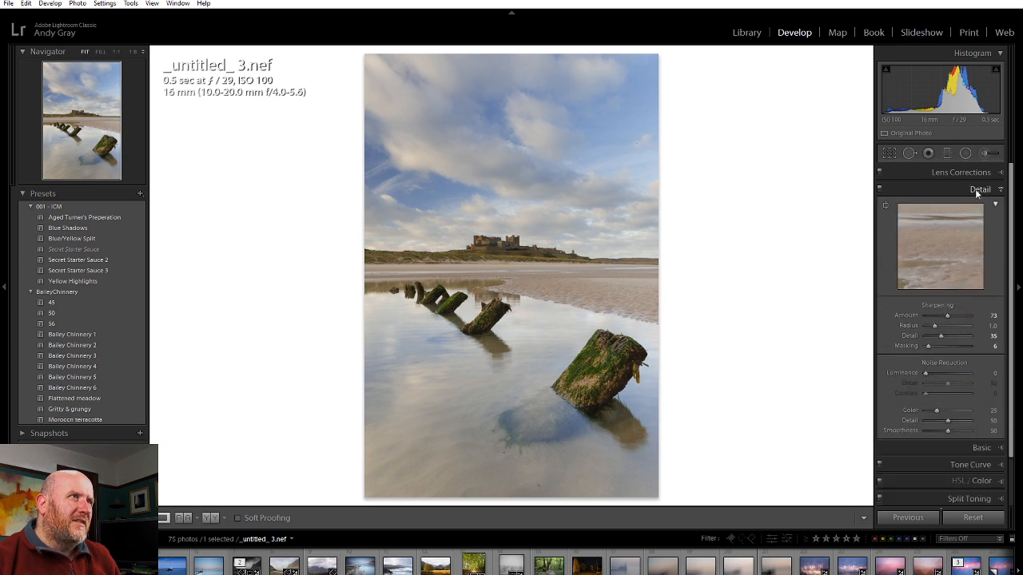
click(975, 189)
click(976, 202)
click(949, 240)
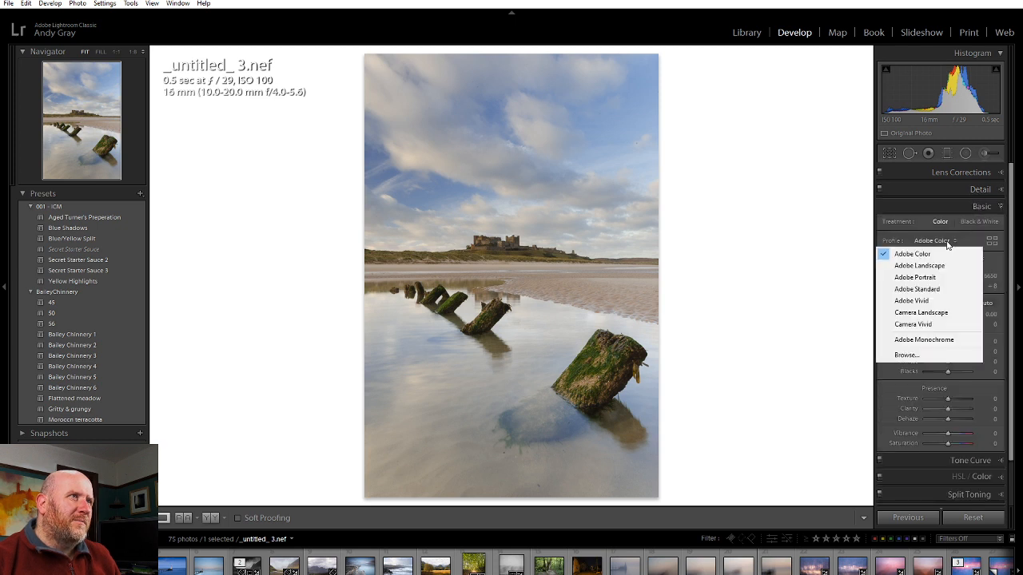
click(935, 267)
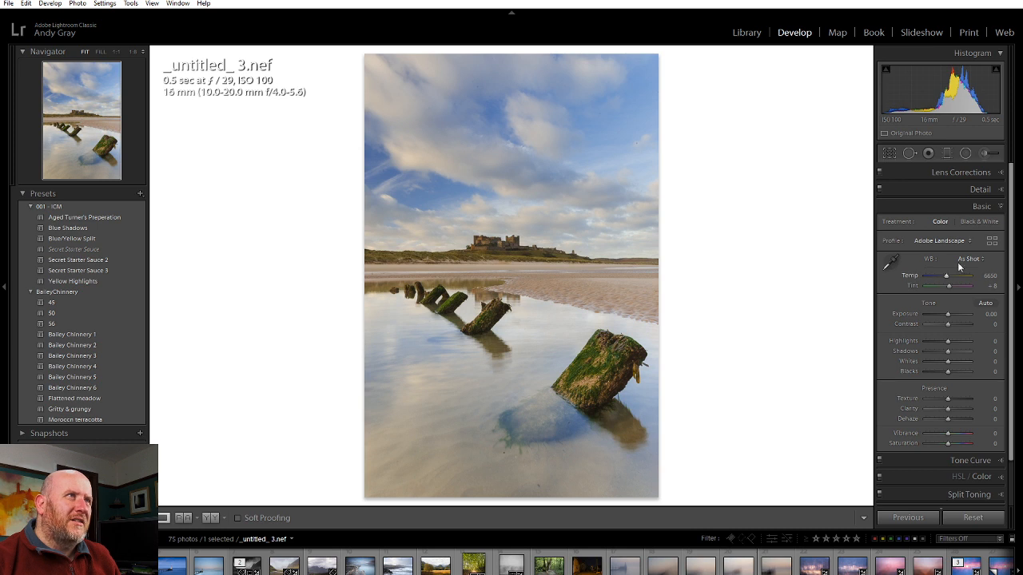
- Try the Auto white balance on the photo, and the Daylight white balance instead
click(963, 257)
click(950, 281)
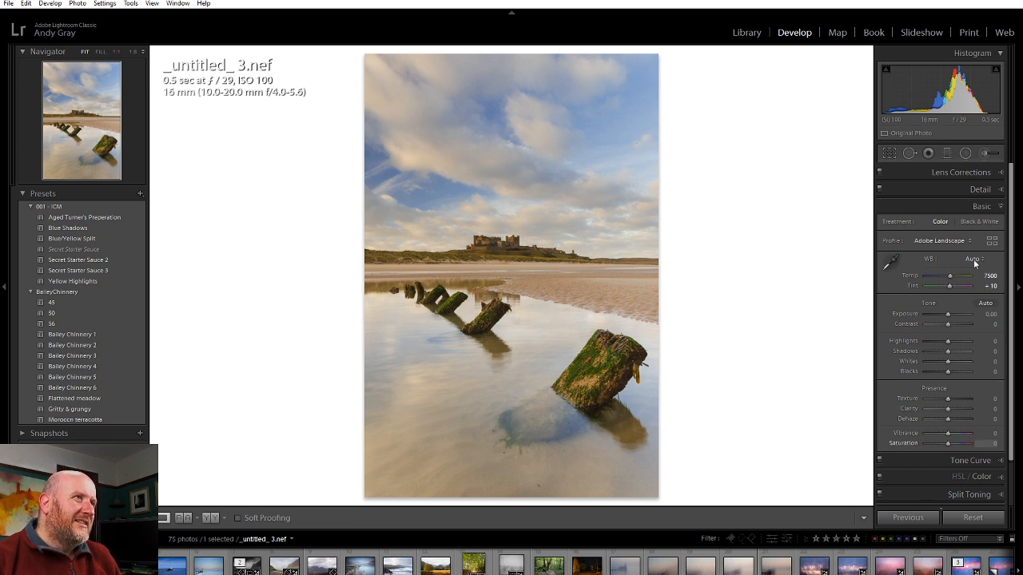
click(969, 259)
click(953, 297)
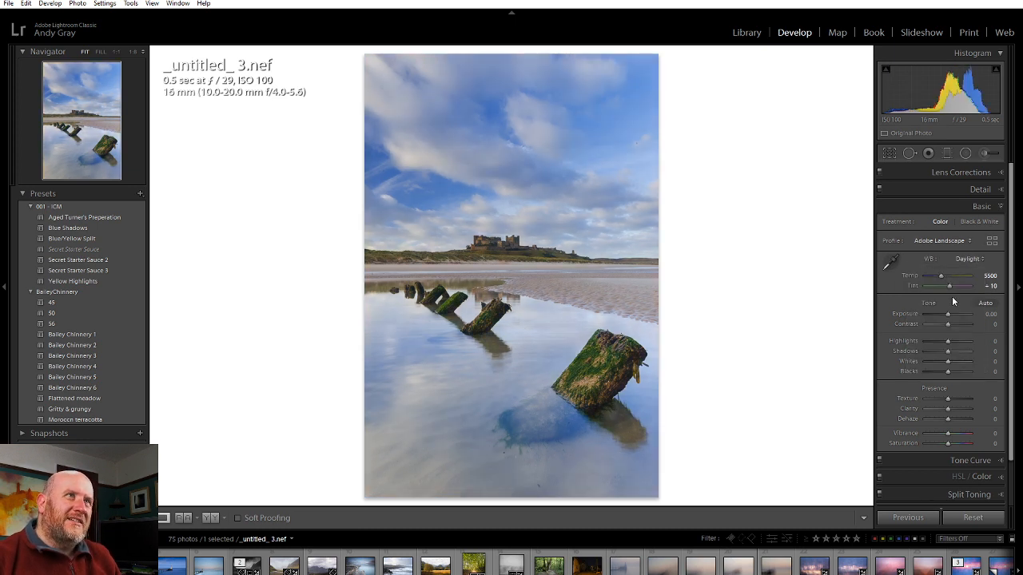
click(966, 259)
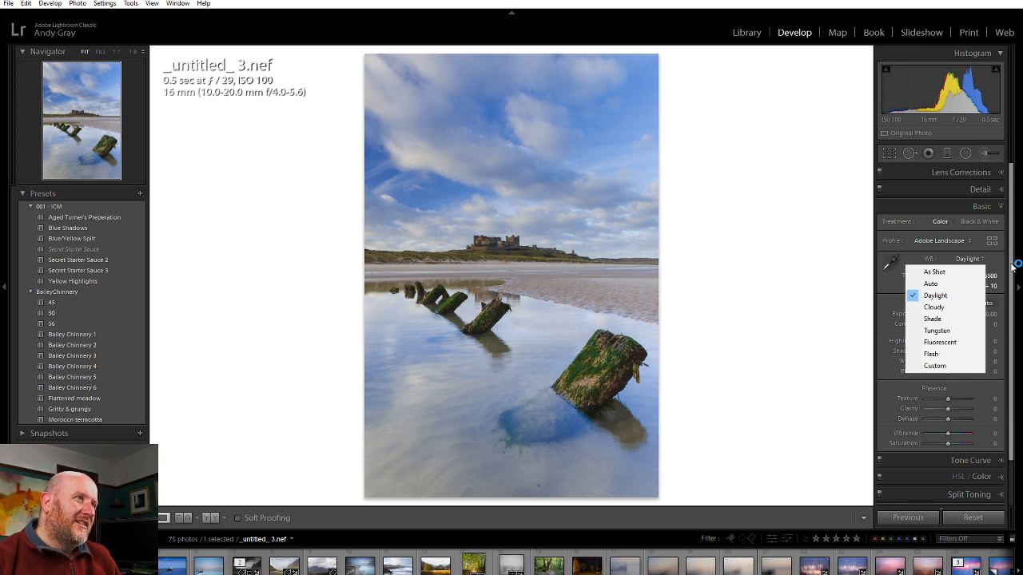
- Reset all the per-colour HSL hue and saturation adjustments to 0
drag(1013, 260, 1011, 288)
click(986, 455)
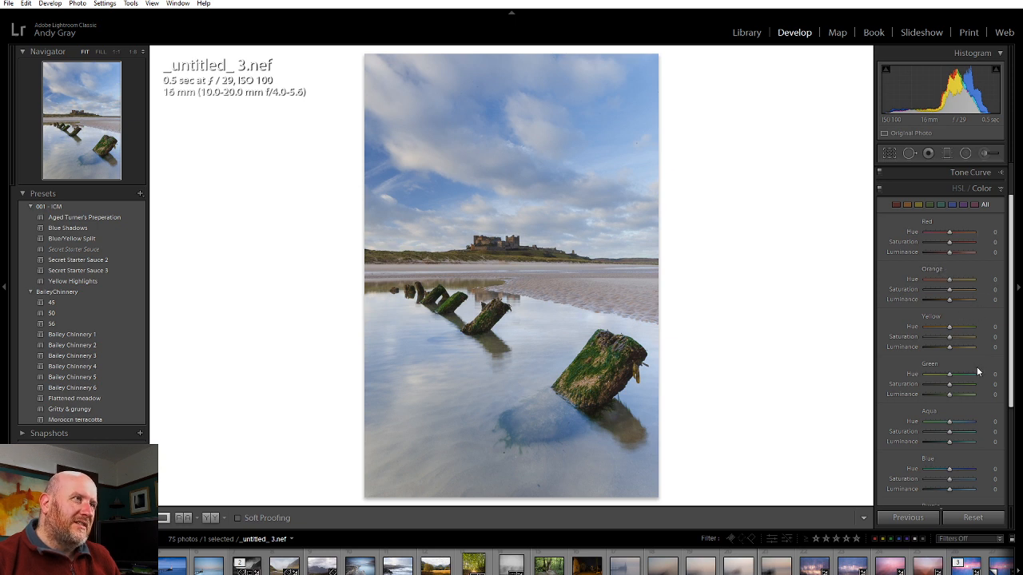
scroll(976, 370, up, 3)
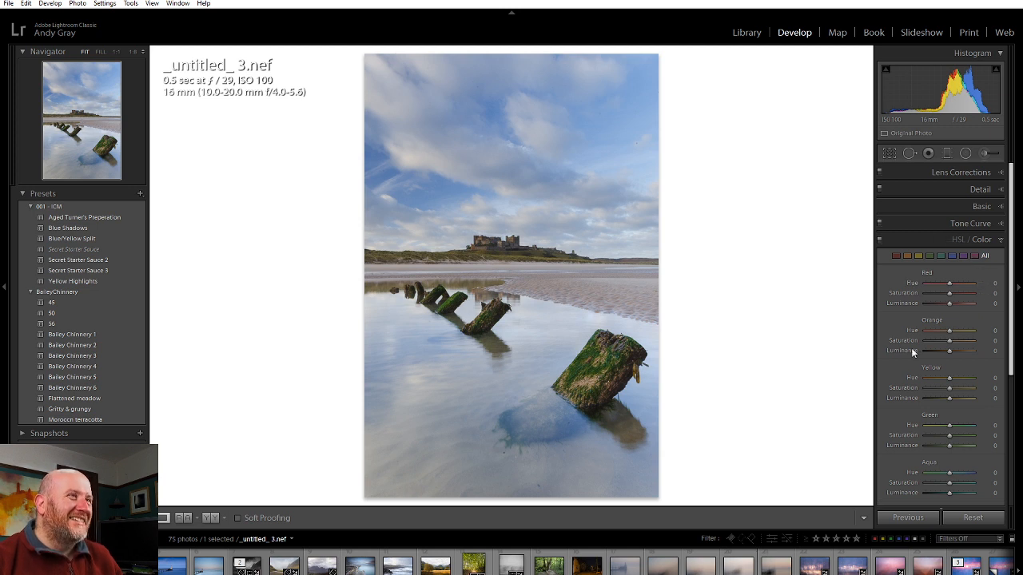
click(985, 242)
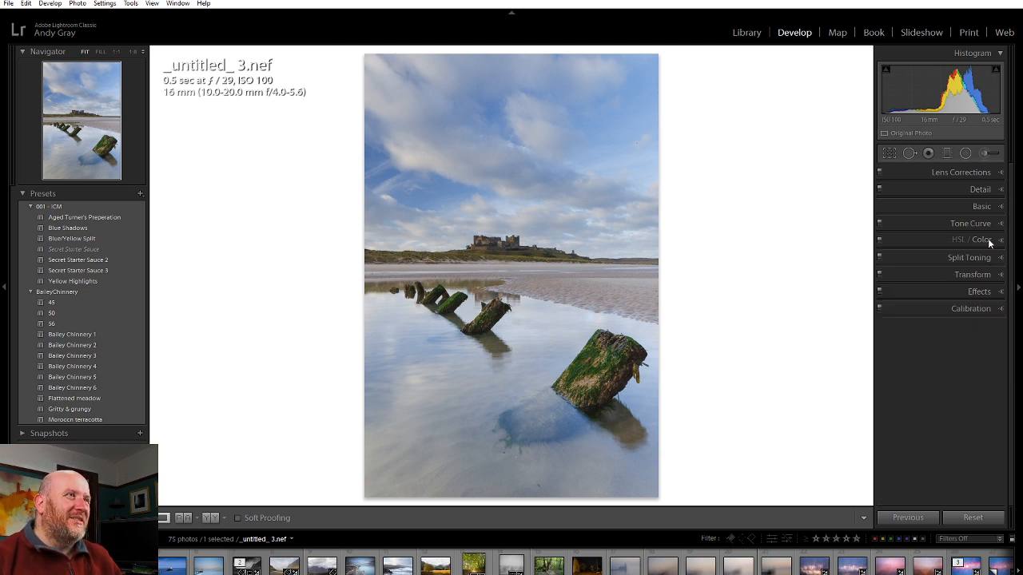
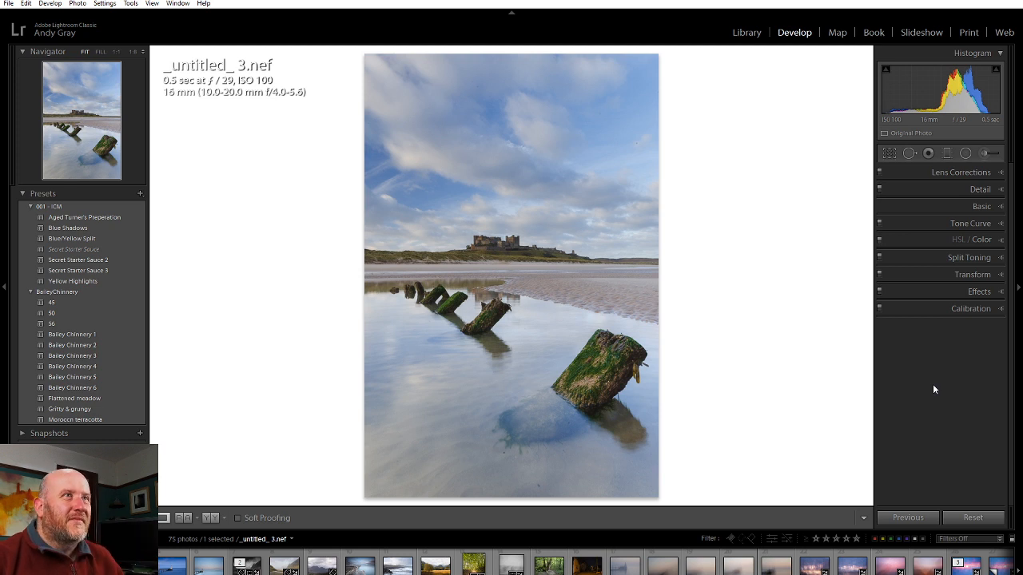
- Apply the Auto white balance with its temperature changed to 6286, and return the contrast to 0 after trying +2
click(978, 205)
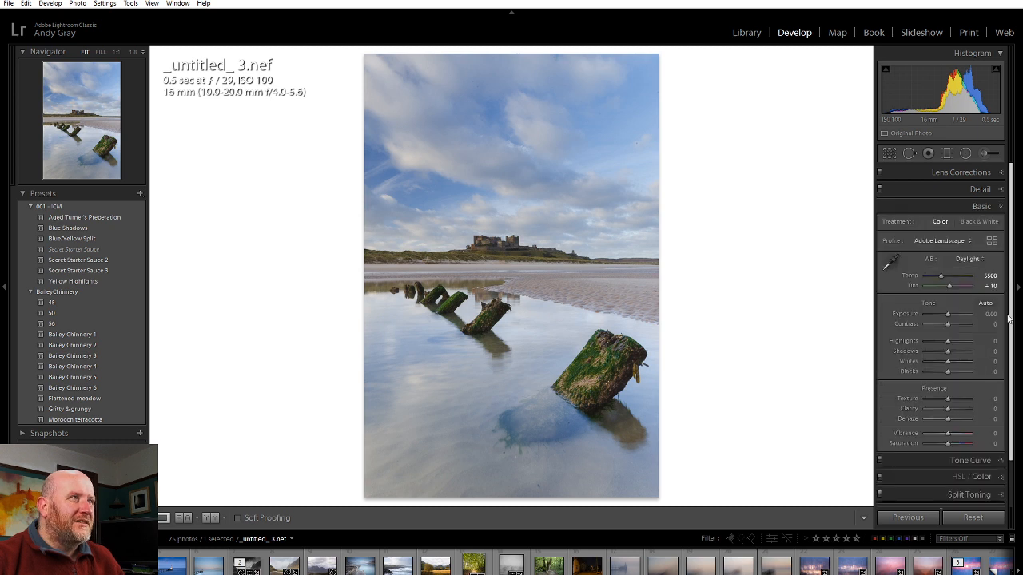
click(970, 259)
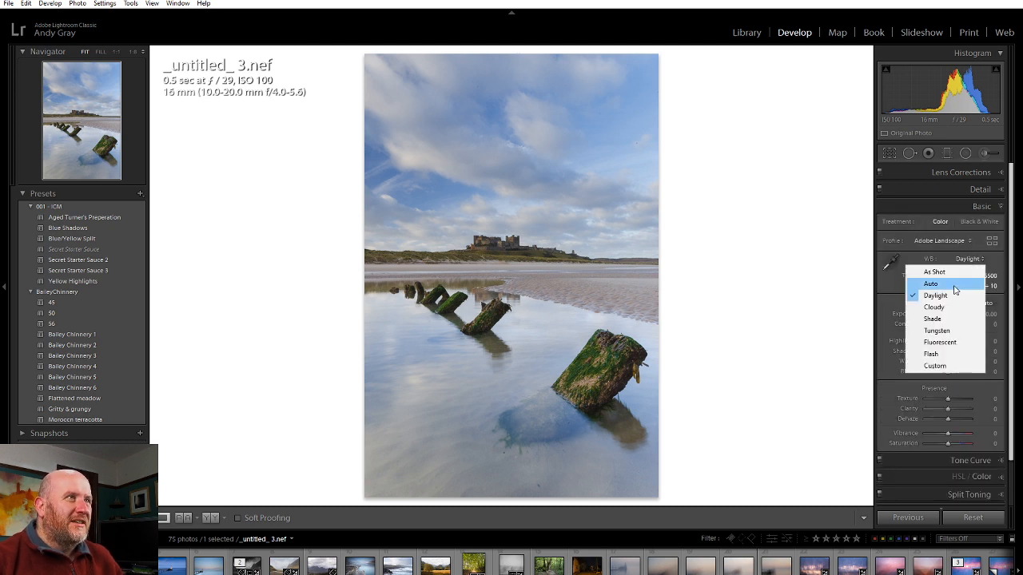
click(955, 286)
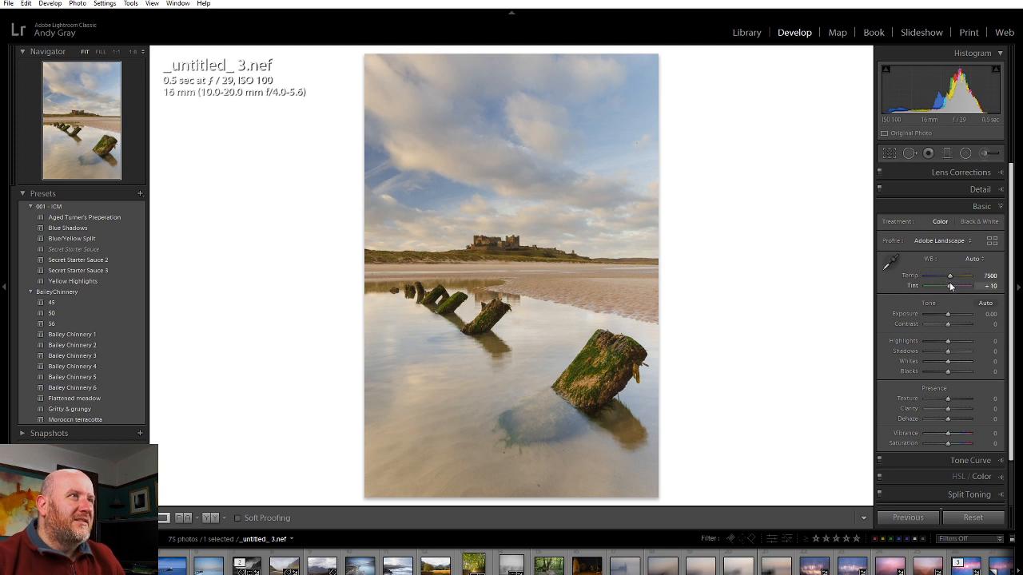
drag(949, 280, 943, 275)
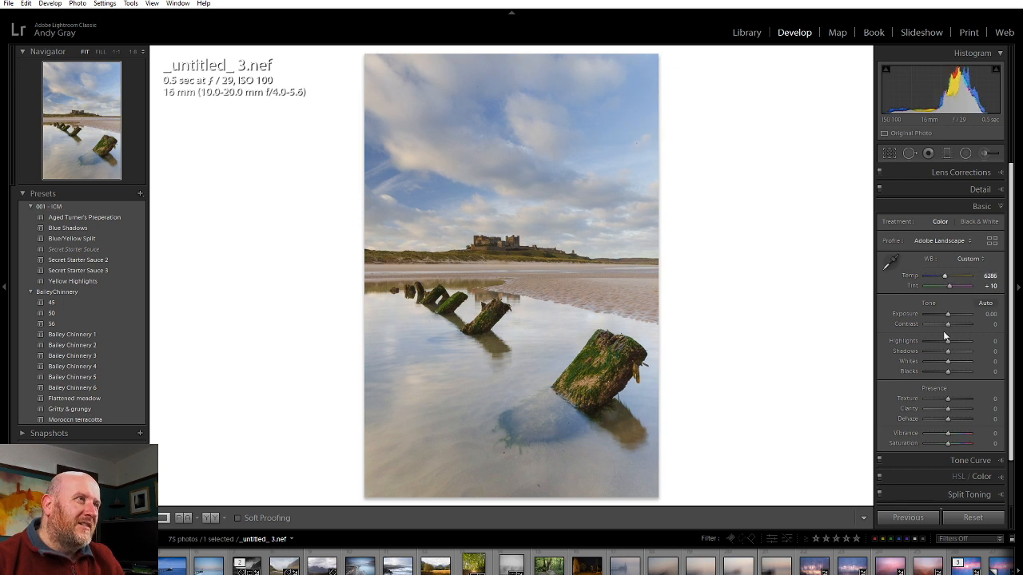
mouse_move(949, 330)
mouse_down()
mouse_move(967, 331)
mouse_move(950, 336)
mouse_up()
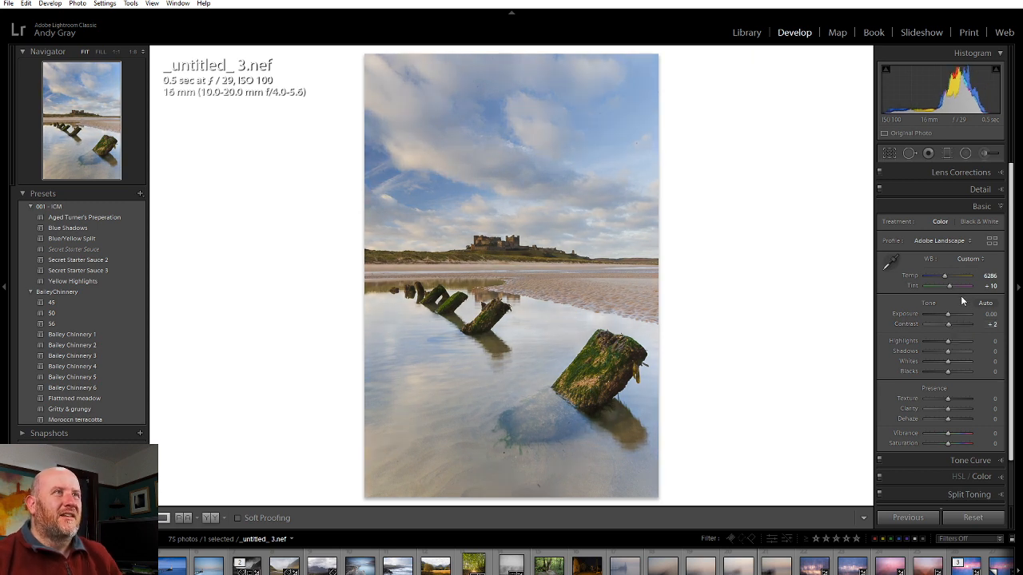
double_click(954, 324)
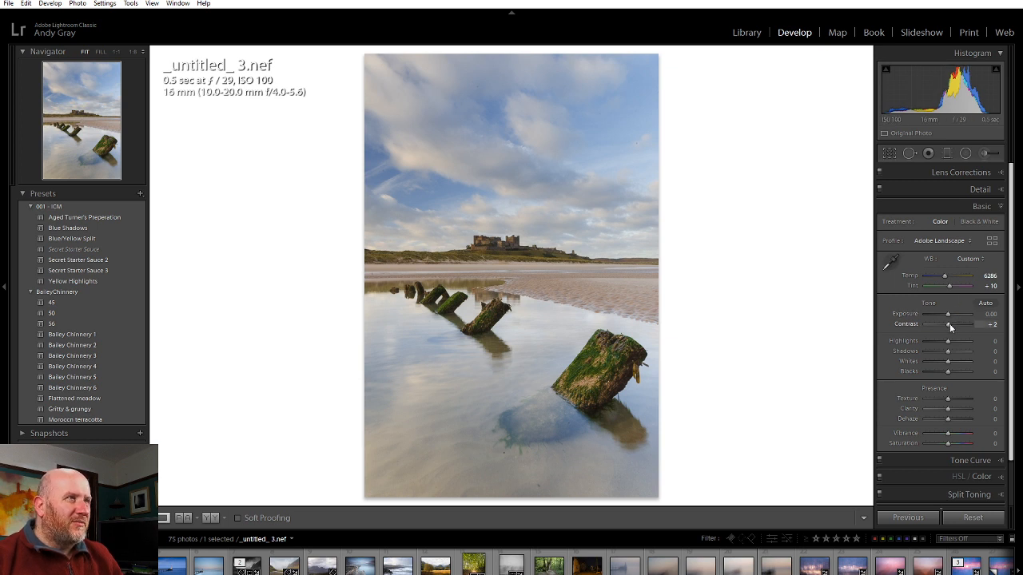
- Darken the sky with a new graduated filter ending below the castle, using temp 0, exposure -1.22 and contrast 22
click(945, 154)
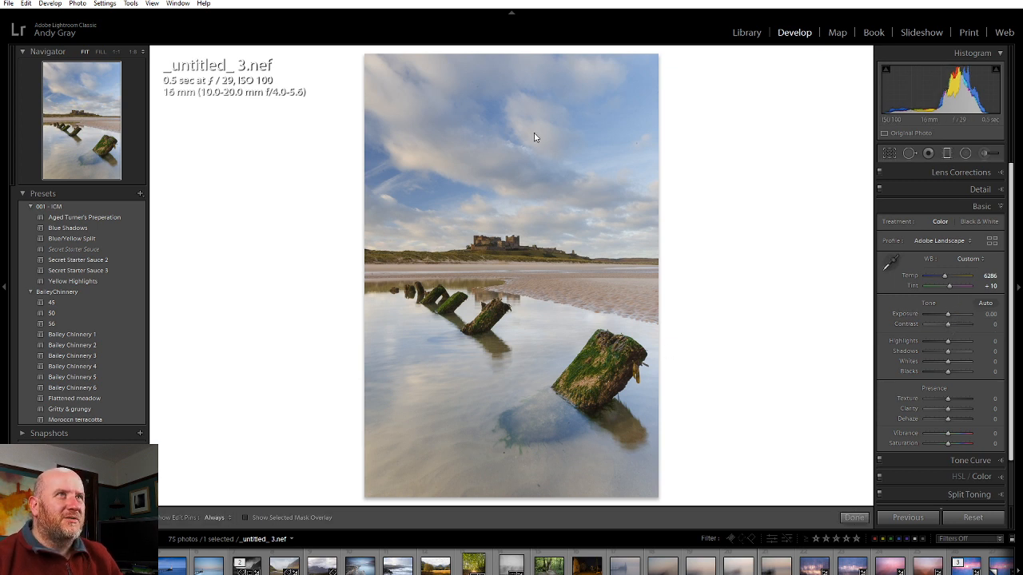
drag(515, 90, 517, 319)
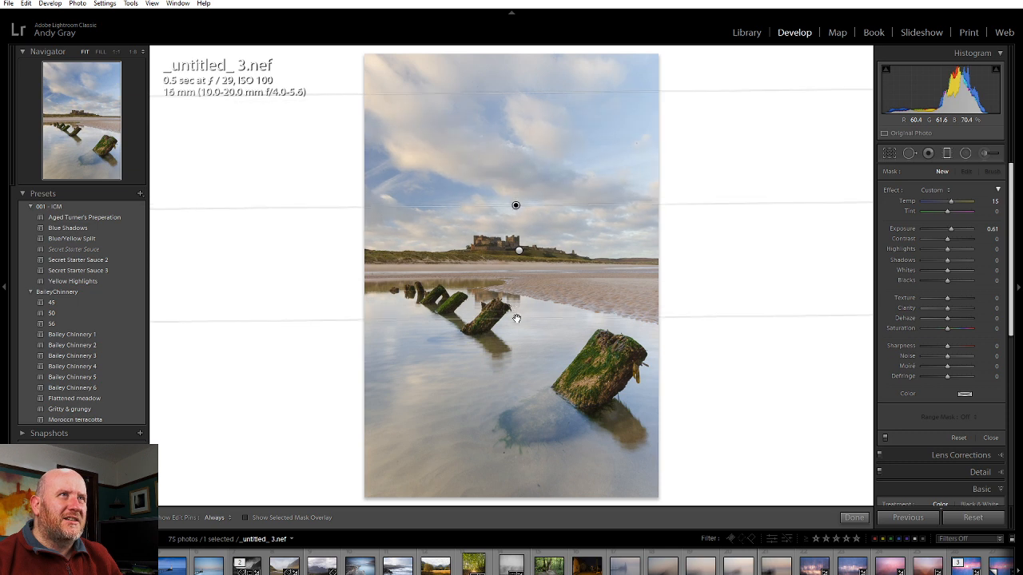
double_click(950, 202)
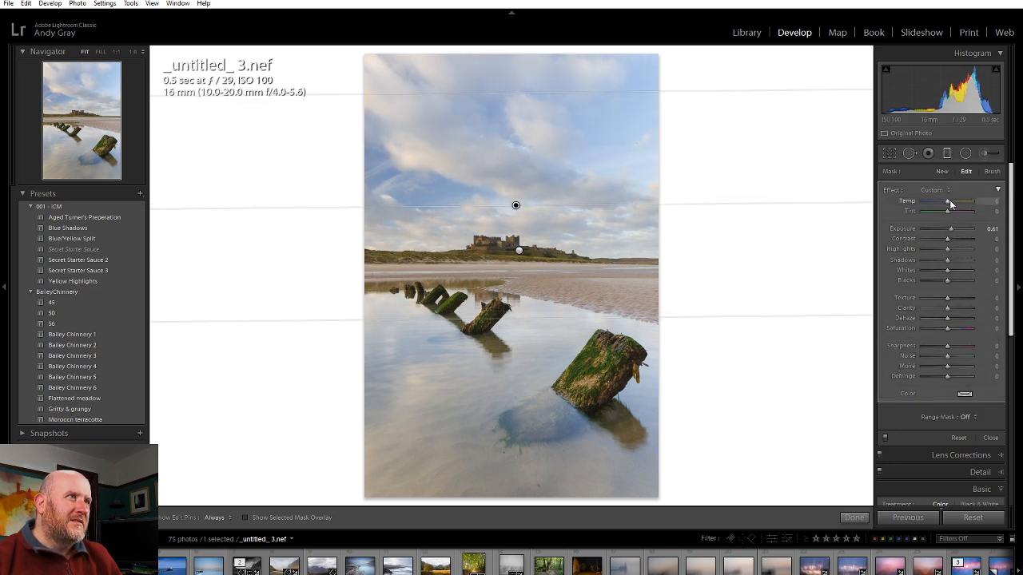
double_click(893, 193)
drag(949, 229, 940, 231)
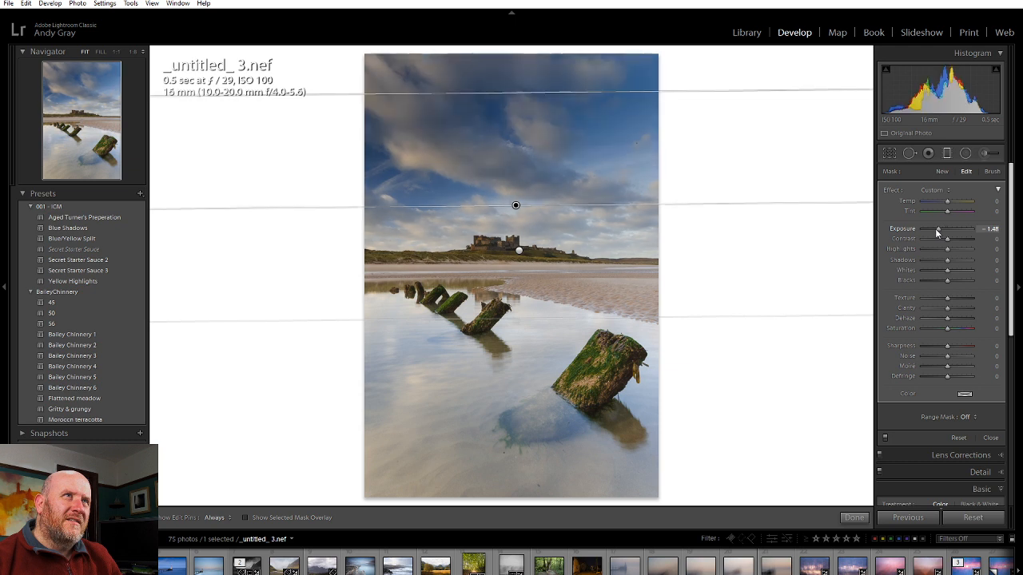
mouse_move(947, 239)
mouse_down()
mouse_move(961, 241)
mouse_move(952, 239)
mouse_up()
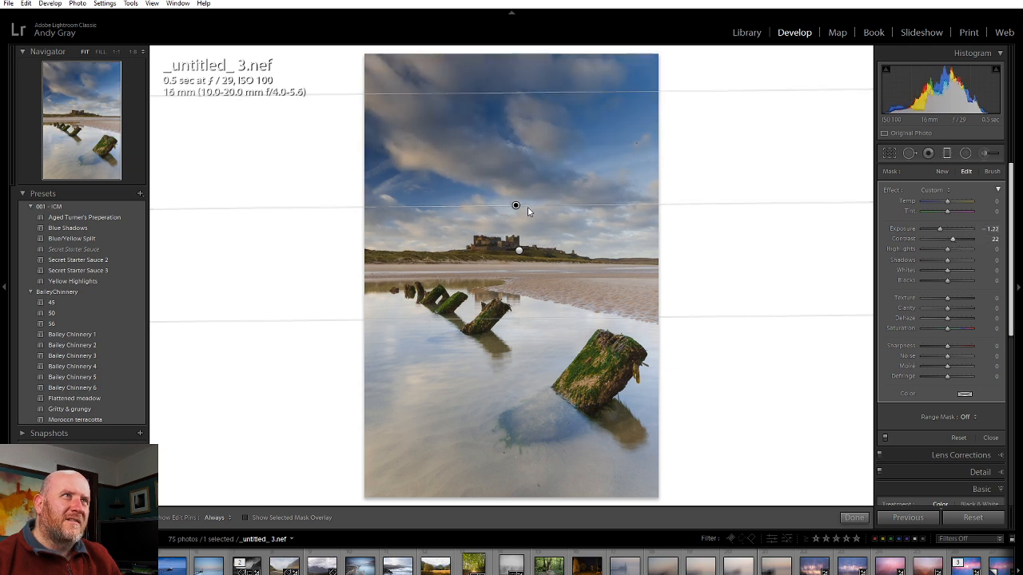
- Move the sky's graduated filter slightly up and widen its fade from above the photo down to the large foreground post
drag(517, 206, 505, 224)
mouse_move(508, 111)
mouse_down()
mouse_move(512, 132)
mouse_move(506, 102)
mouse_up()
drag(507, 23, 505, 195)
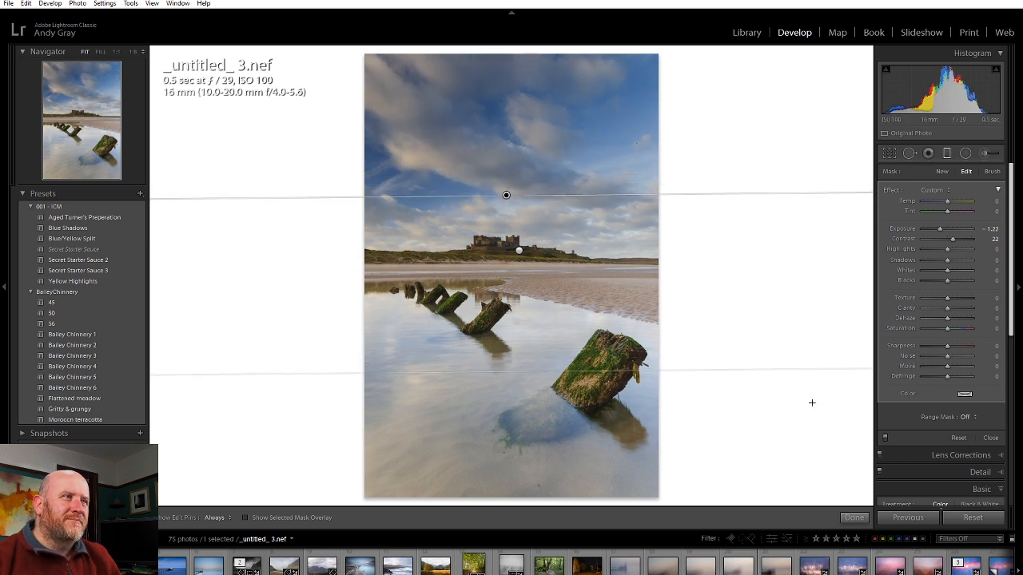
click(852, 517)
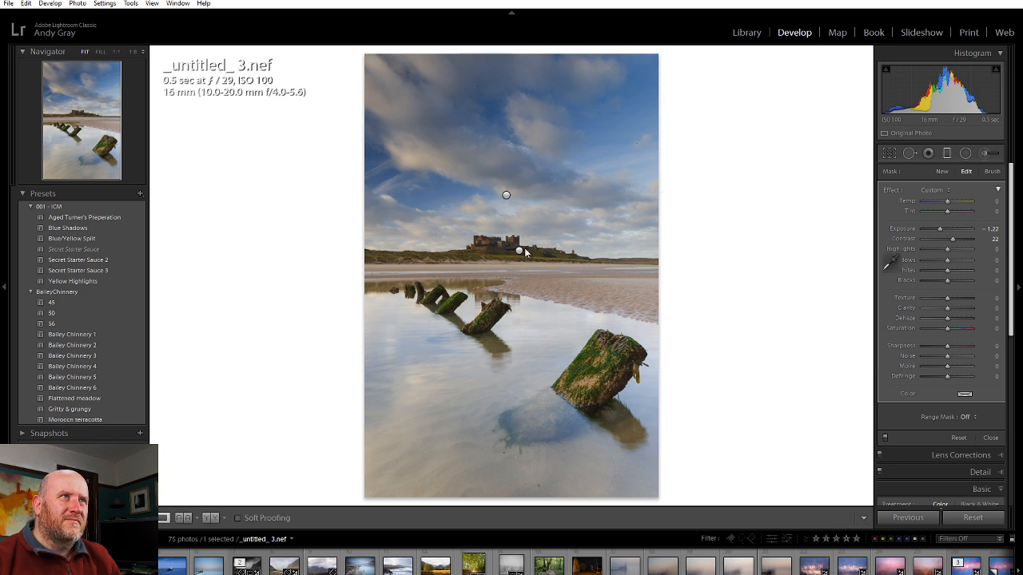
- Place a wide elliptical radial filter centred on the castle headland, with temp 0, exposure 0.61 and contrast 30
click(966, 152)
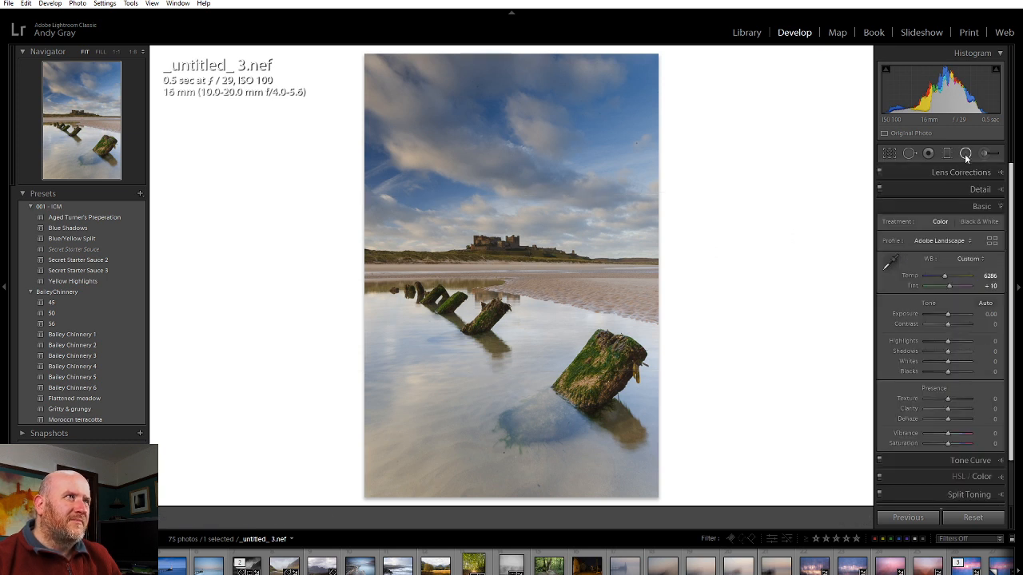
drag(503, 255, 824, 334)
double_click(951, 201)
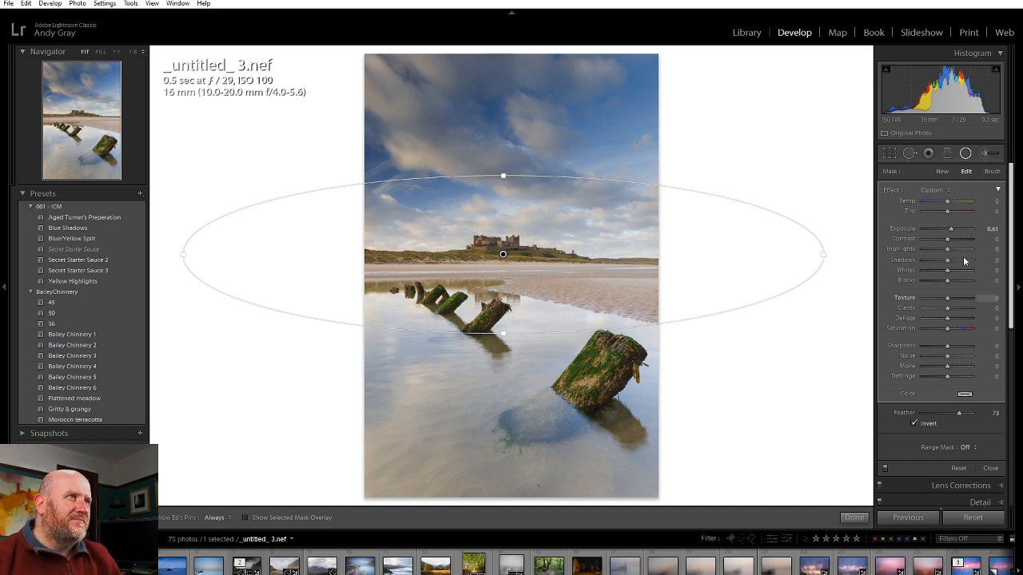
drag(949, 241, 956, 242)
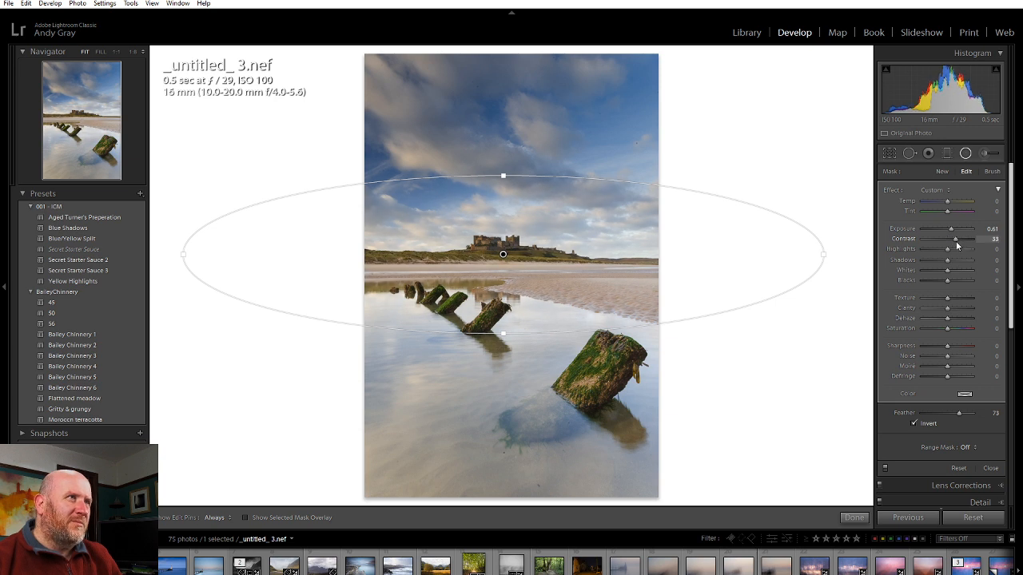
- Set the castle radial filter's shadows to -13 and blacks to -11, checking the castle at full size
click(517, 241)
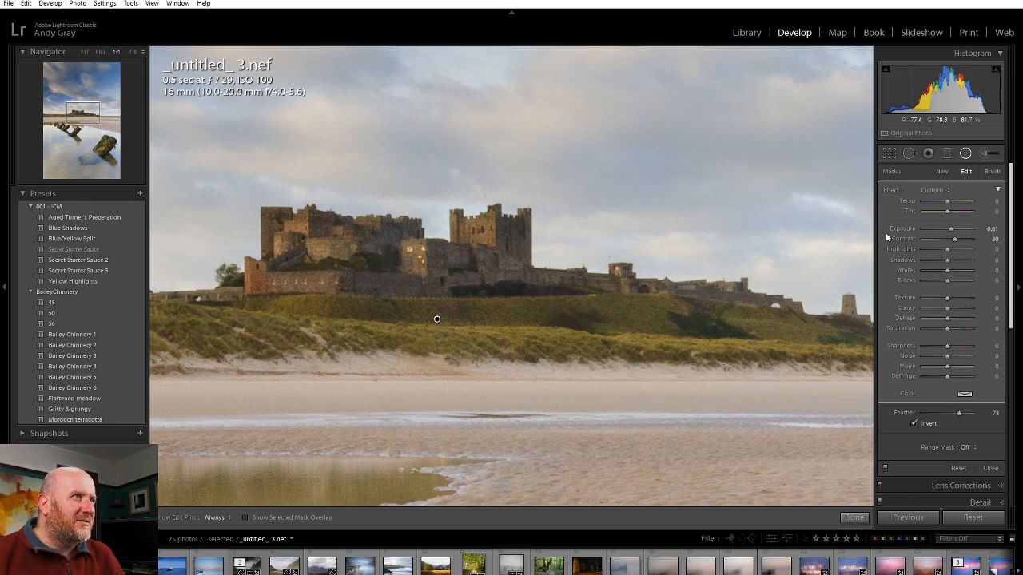
drag(947, 262, 937, 262)
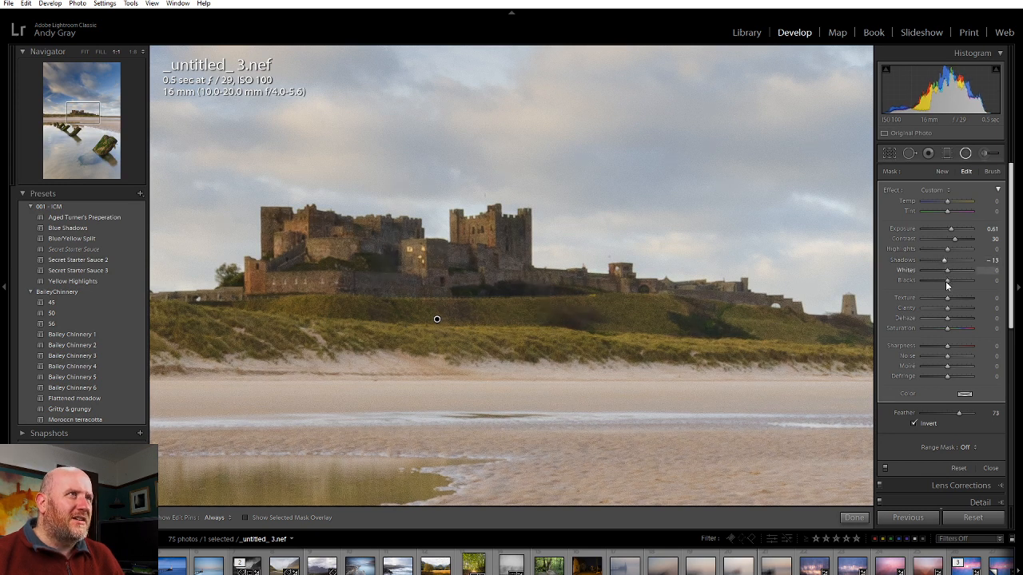
drag(946, 281, 944, 281)
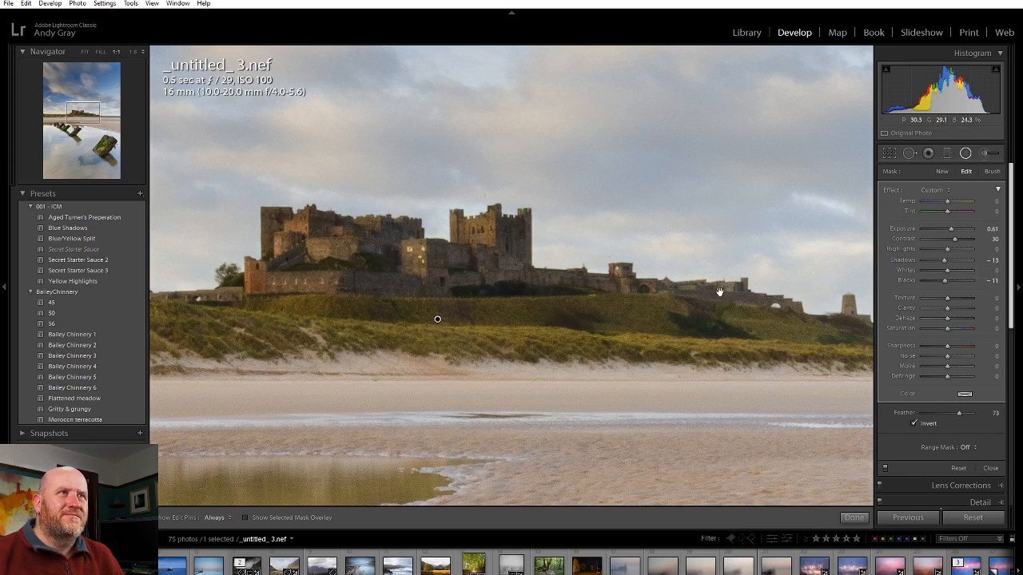
click(638, 366)
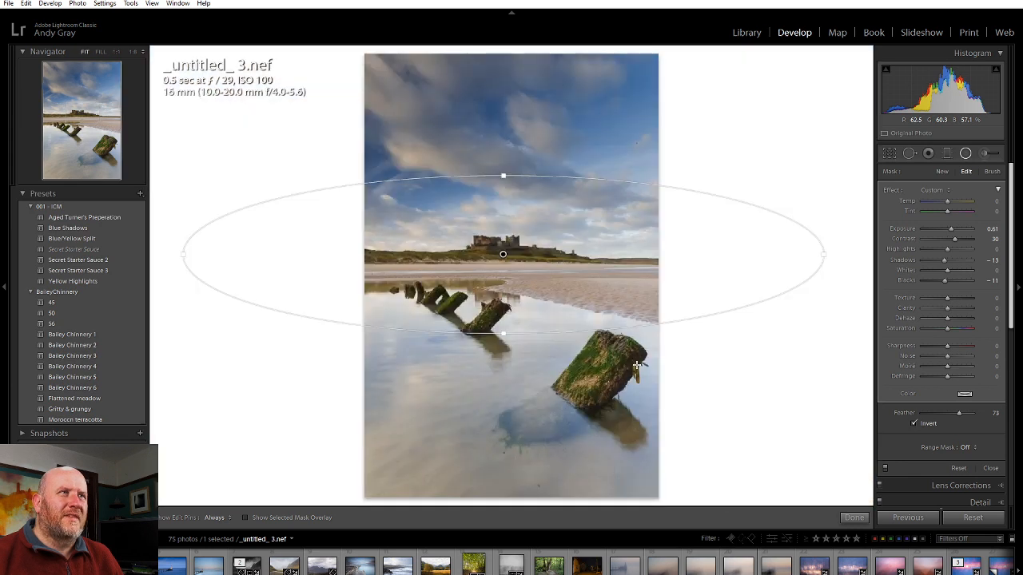
click(846, 518)
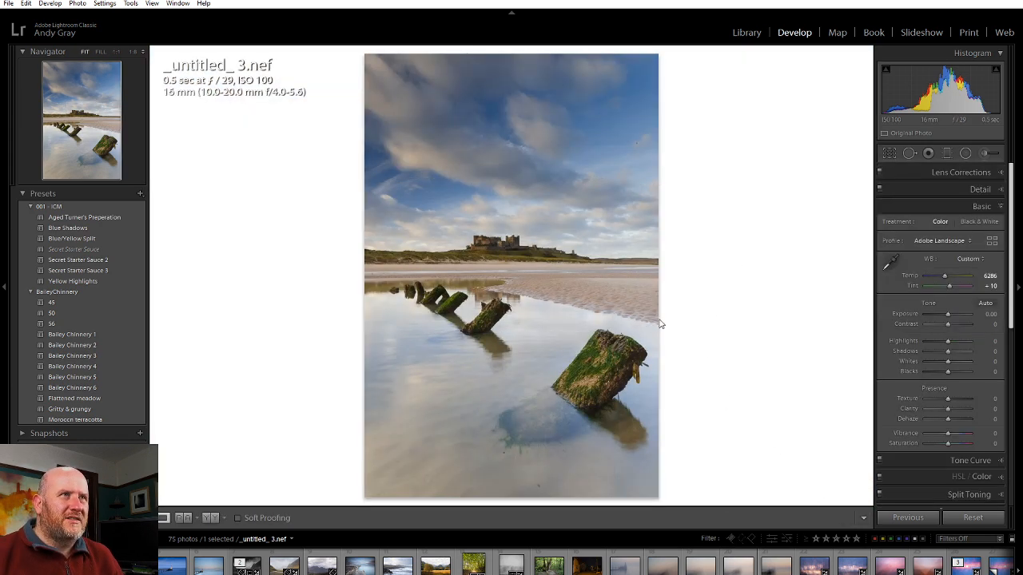
- Inspect the mossy posts closely and add a radial filter around the largest one with temp 0, exposure 0.61 and a Color range mask
click(485, 317)
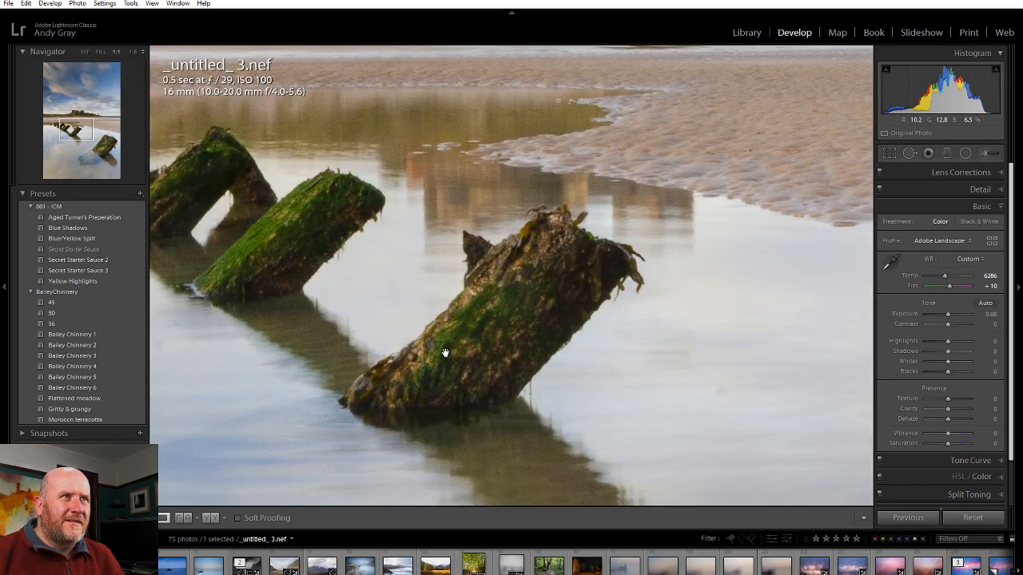
drag(582, 297, 431, 152)
drag(602, 370, 322, 189)
drag(614, 196, 522, 224)
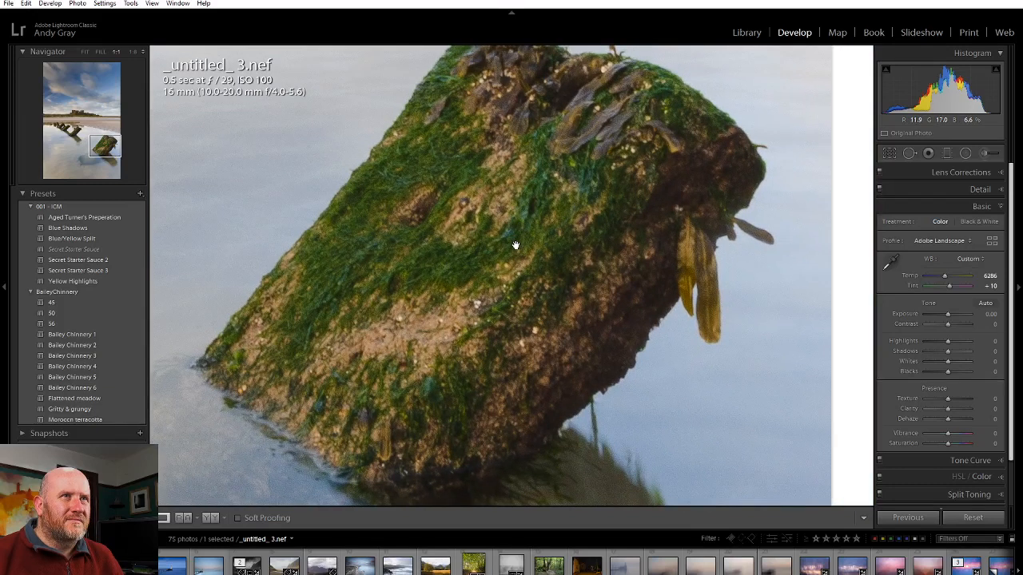
click(519, 266)
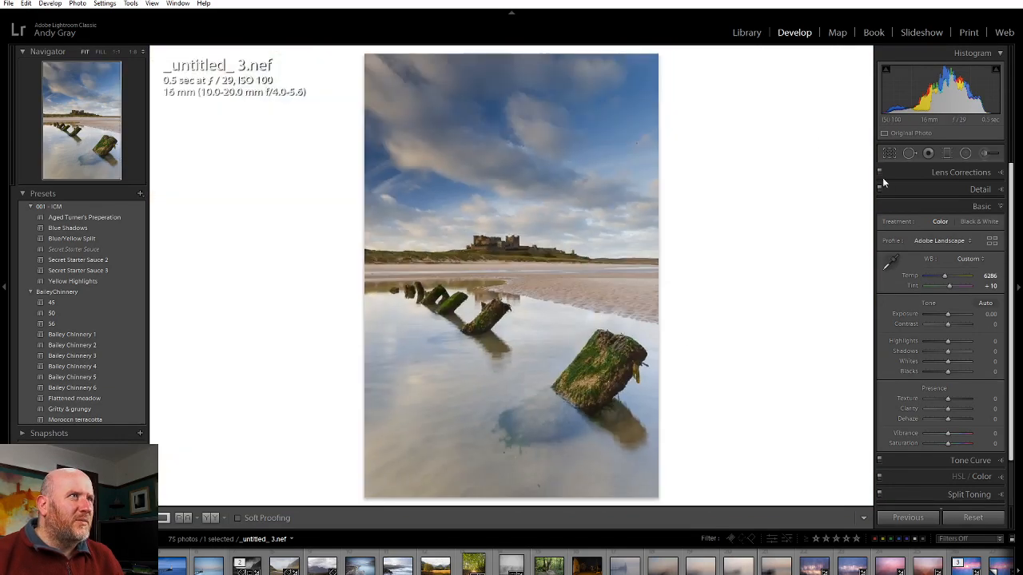
click(966, 154)
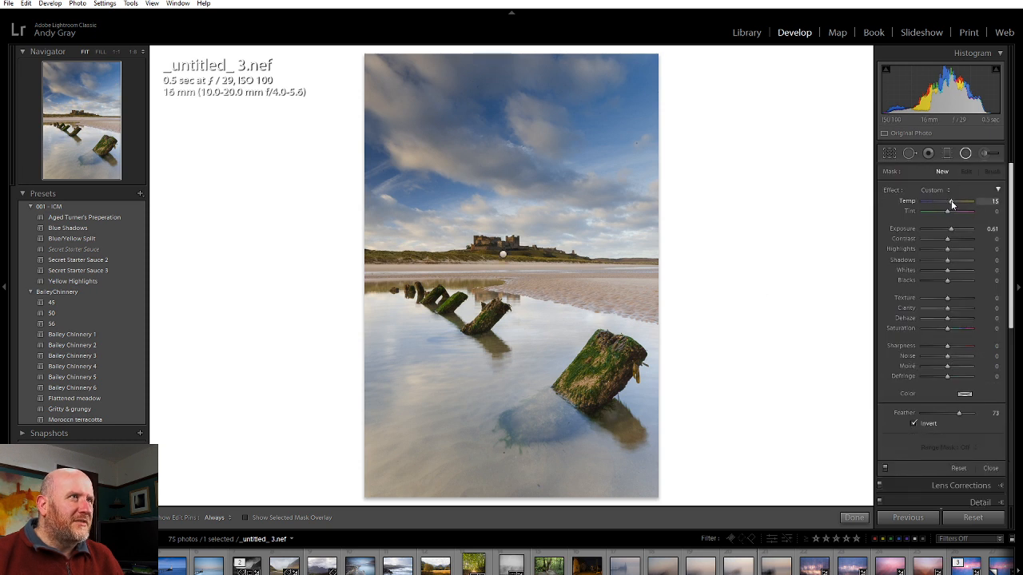
drag(604, 389, 660, 434)
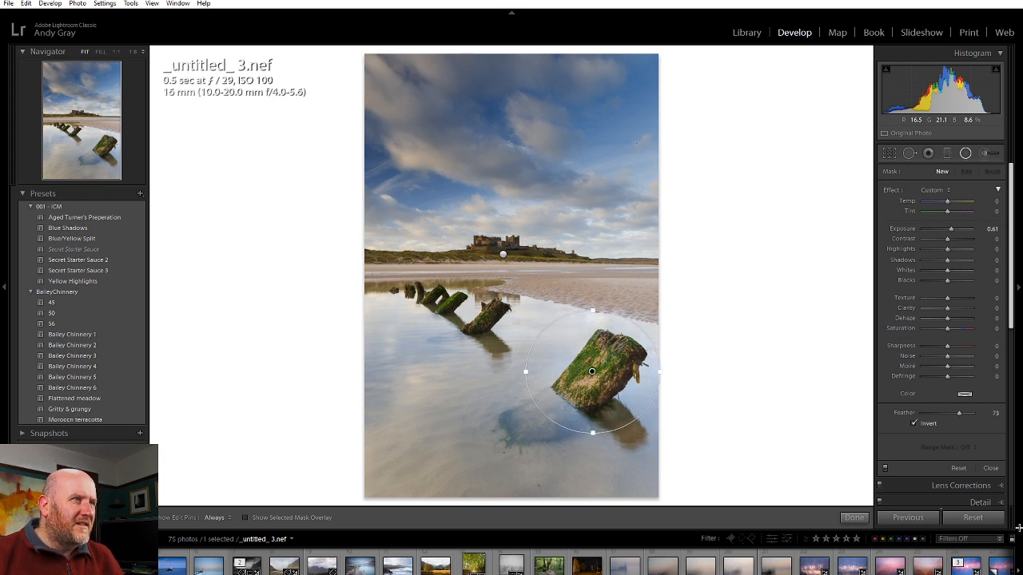
click(966, 449)
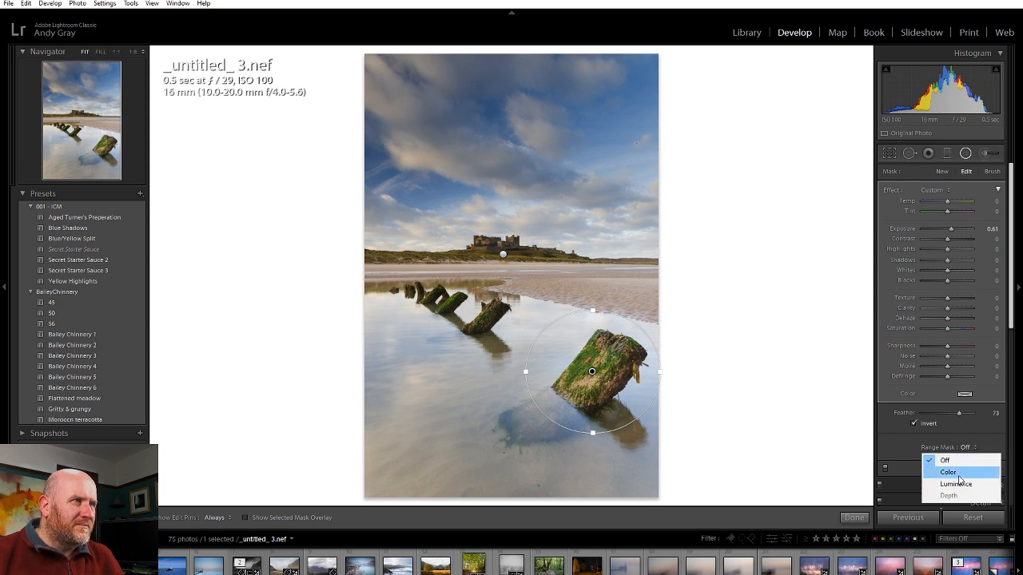
click(948, 473)
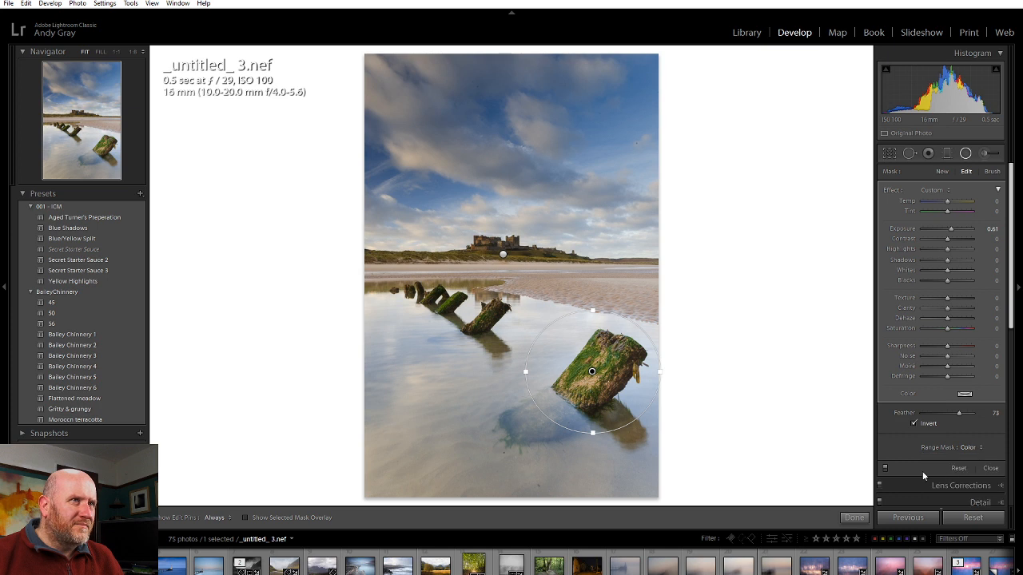
- Sample the green moss on the largest post for the radial filter's color range mask and set the filter's shadows to 13
click(577, 366)
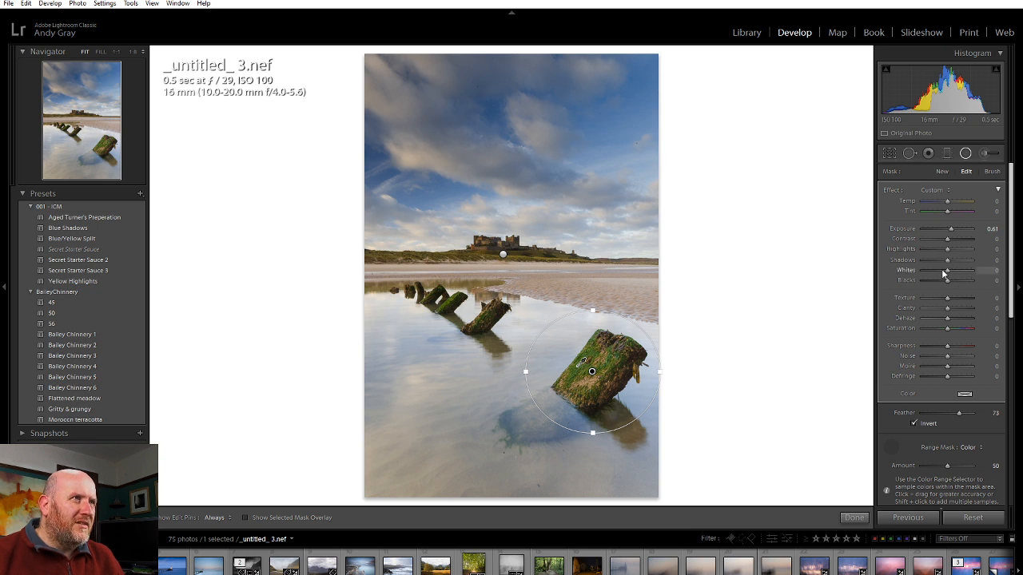
mouse_move(947, 264)
mouse_down()
mouse_move(966, 263)
mouse_move(955, 266)
mouse_up()
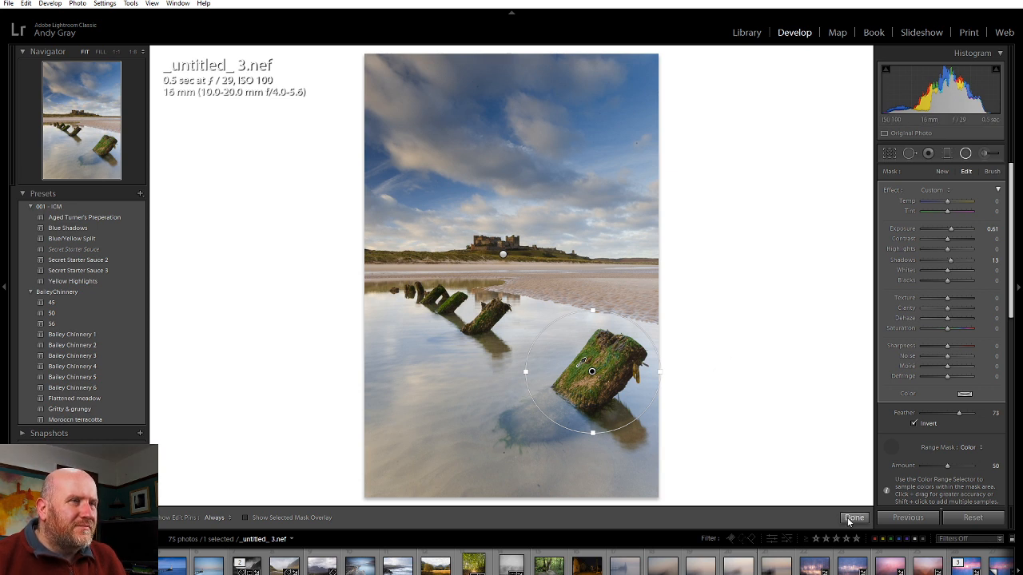
click(893, 448)
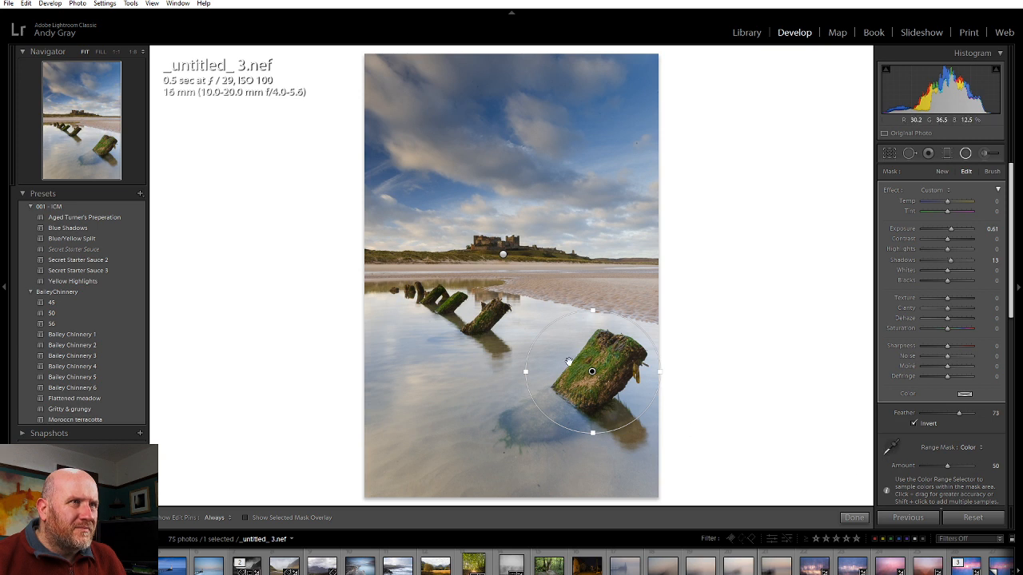
- Narrow the largest post's radial filter, tilt it to follow the leaning post and centre it on the wood
drag(528, 370, 542, 370)
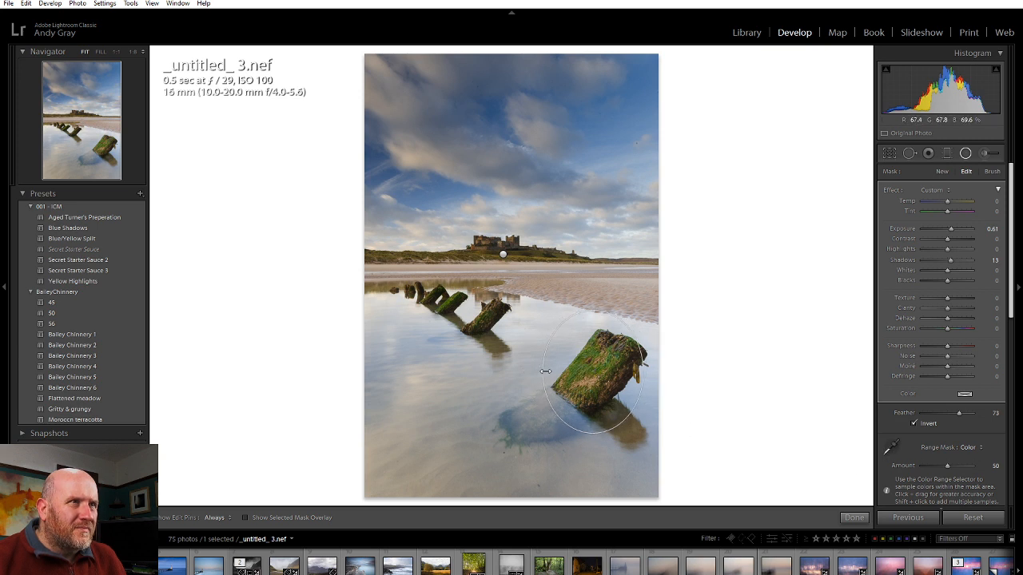
drag(593, 300, 645, 318)
drag(558, 336, 600, 372)
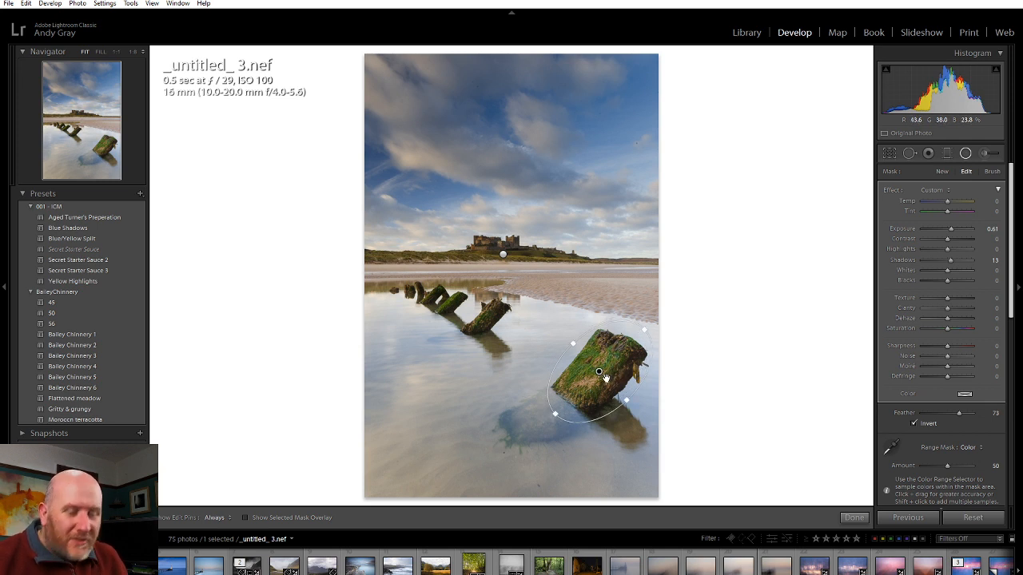
- Duplicate the post's radial filter onto the three smaller mossy posts, finish the local adjustments and check those posts at full size
mouse_move(599, 370)
drag(598, 371, 484, 323)
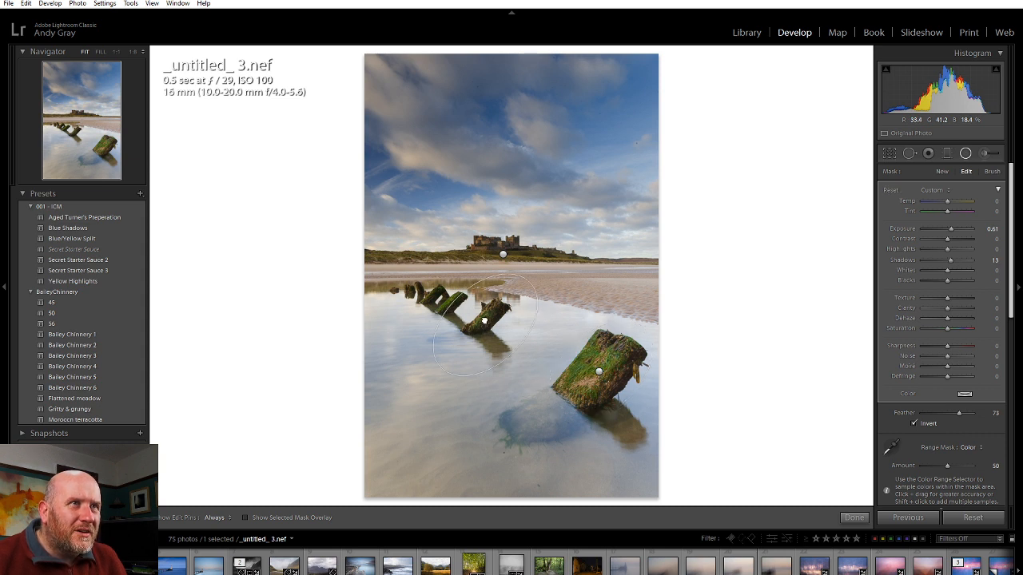
drag(445, 307, 448, 305)
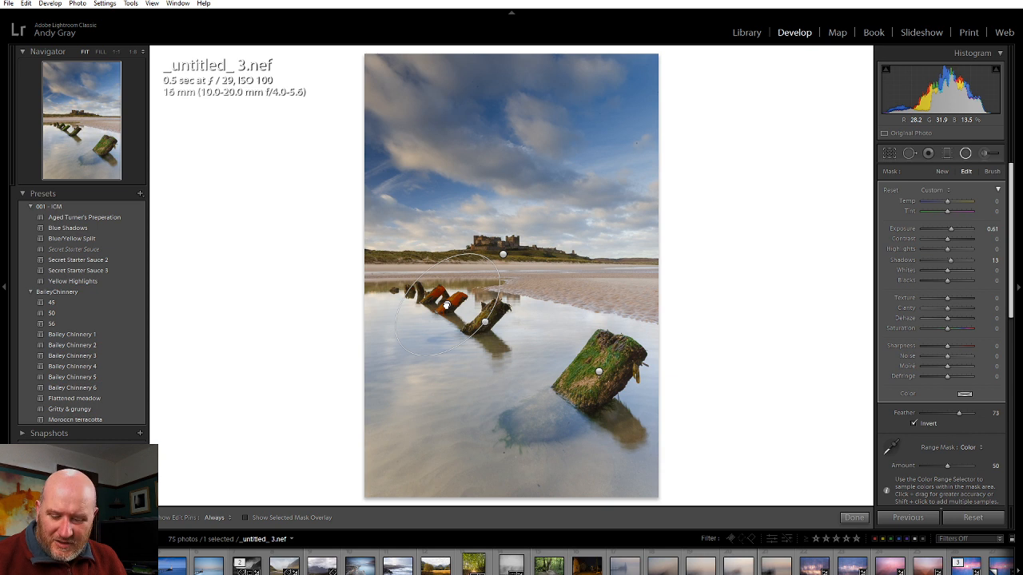
drag(438, 303, 421, 301)
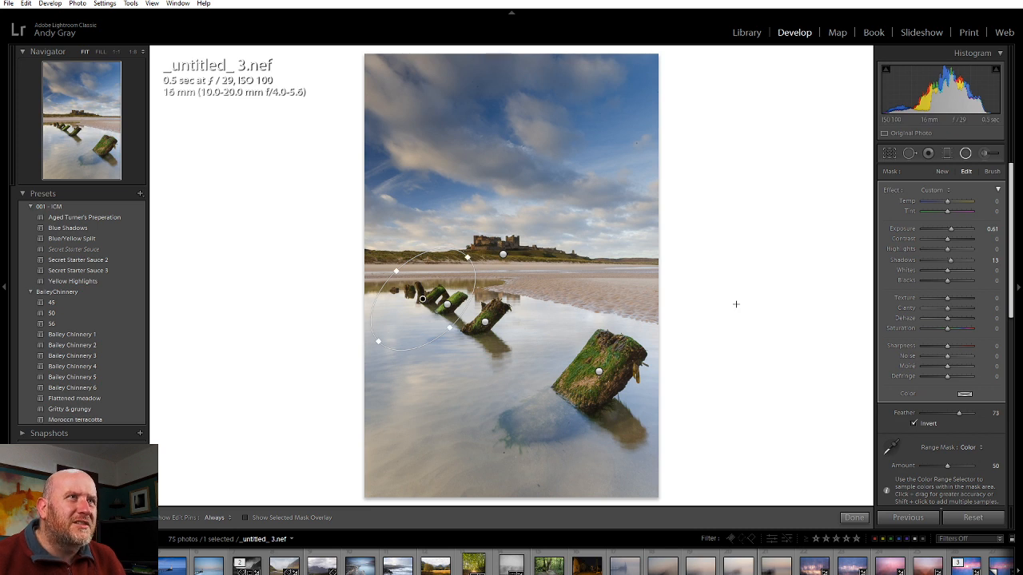
click(854, 518)
key(shift+m)
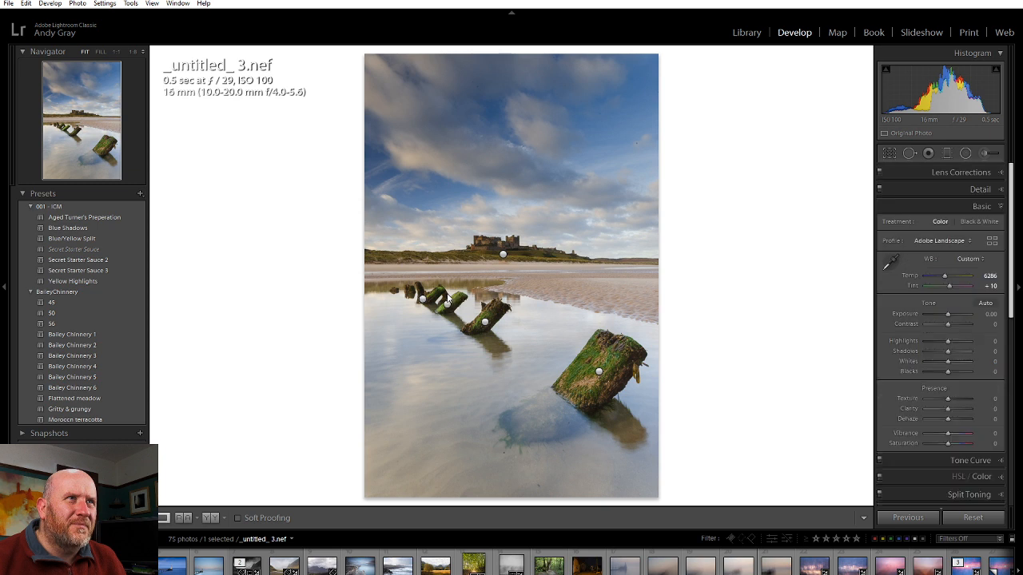
click(428, 311)
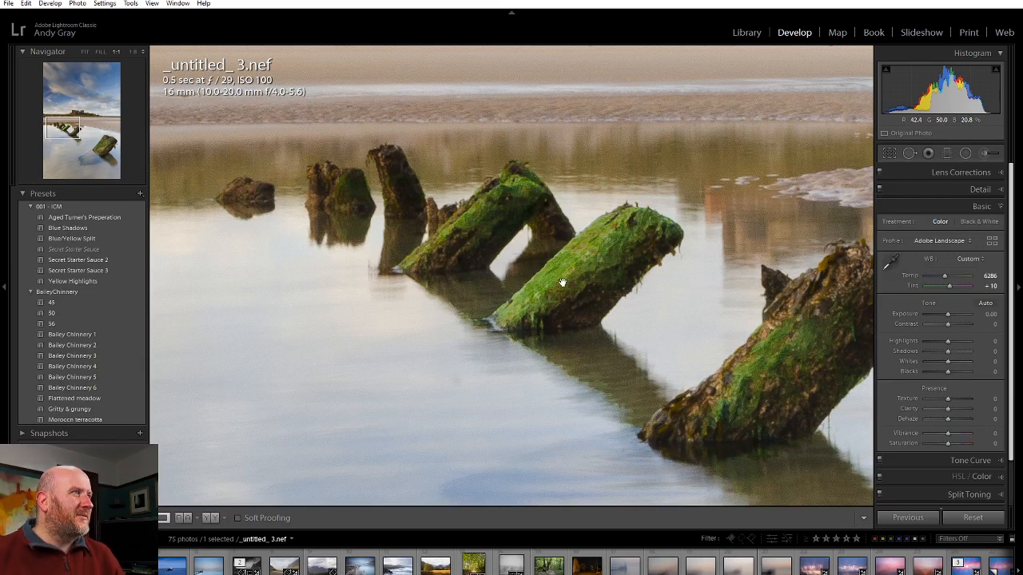
click(470, 297)
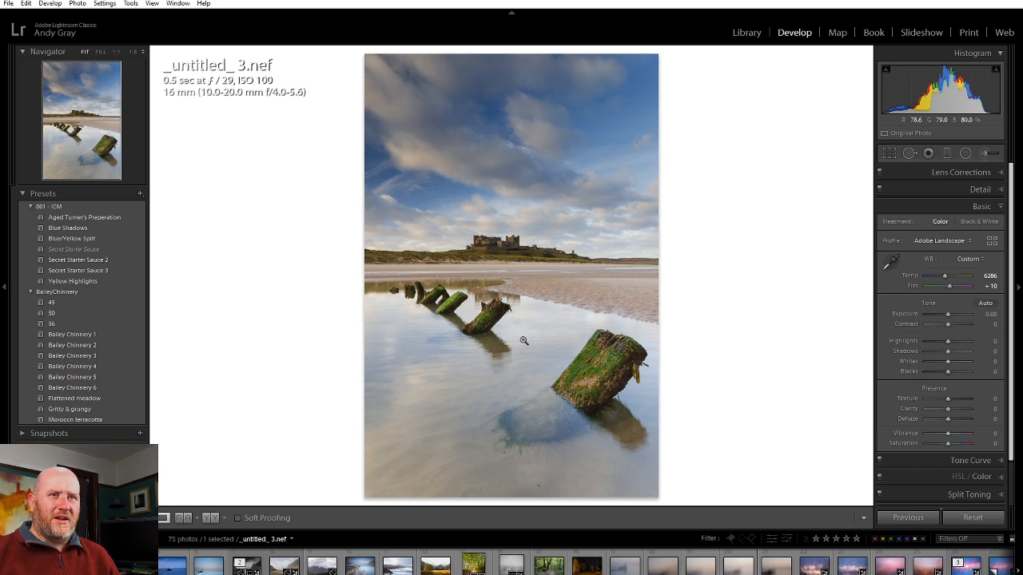
- Send the developed photo from Lightroom to Color Efex Pro 4 for further editing
right_click(444, 294)
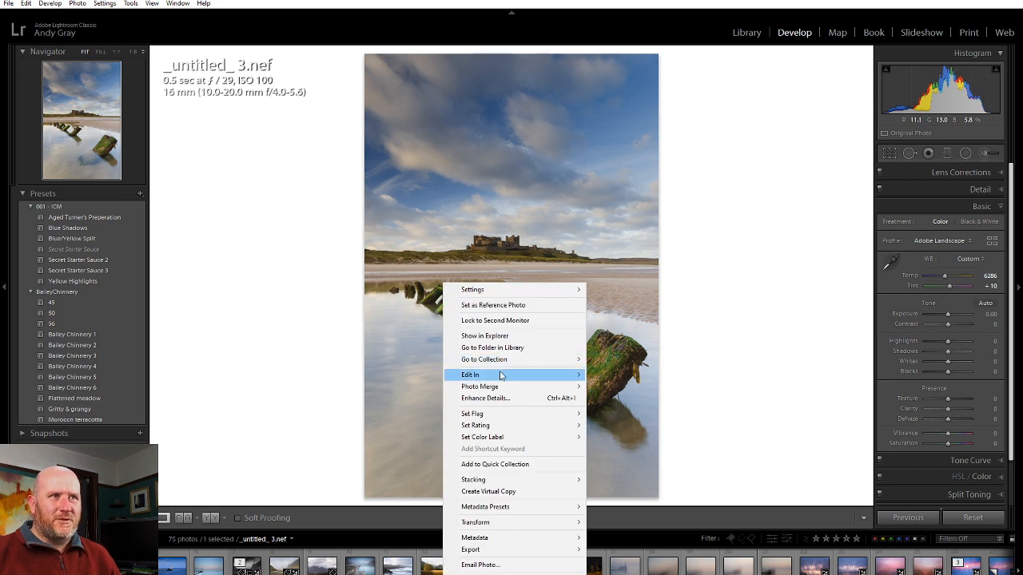
mouse_move(500, 374)
click(647, 372)
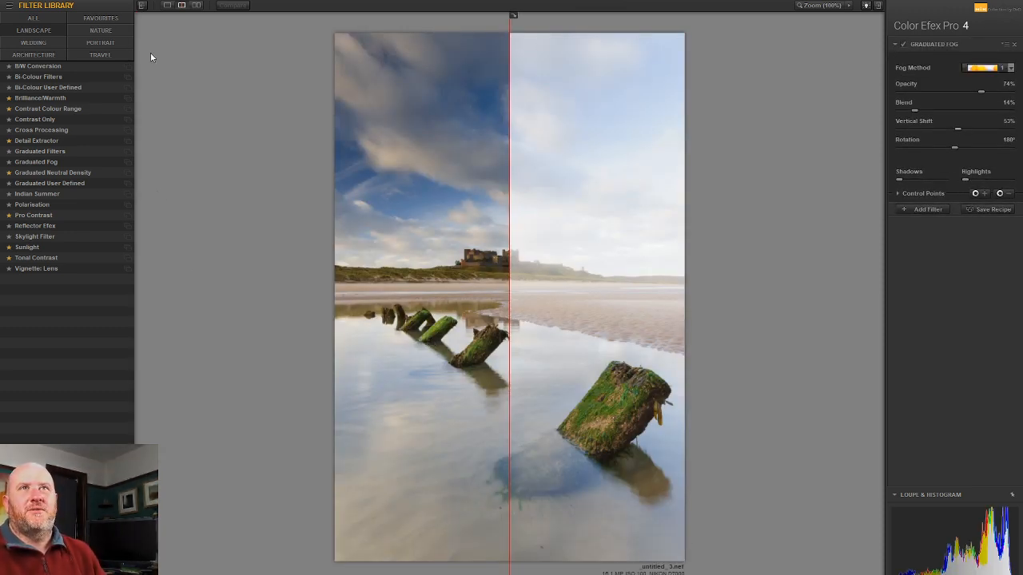
- Show the filtered preview across the whole photo and apply the favourite Contrast Colour Range filter with the 02 - Yellow/Green preset
click(101, 22)
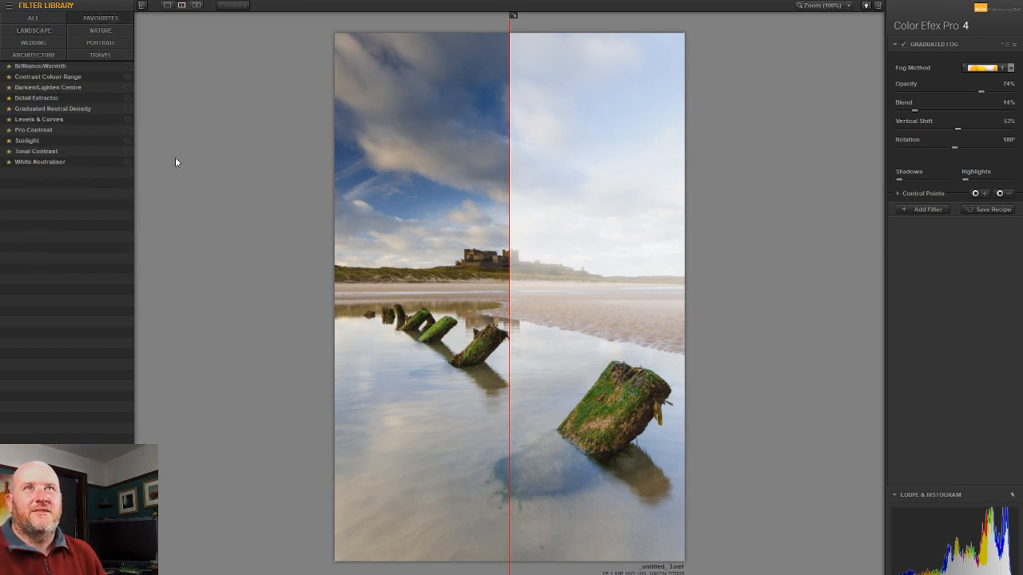
drag(508, 169, 244, 172)
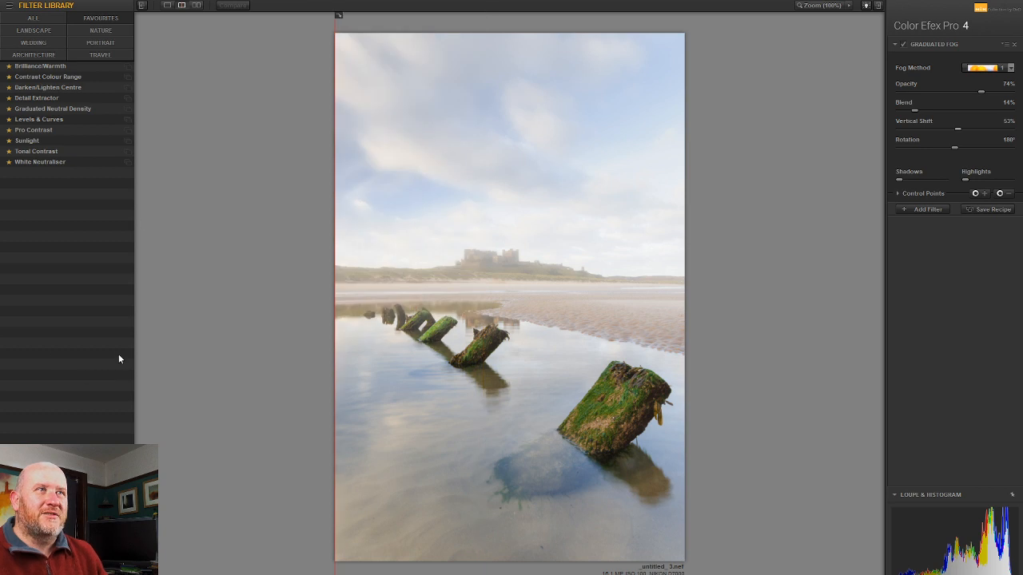
click(128, 77)
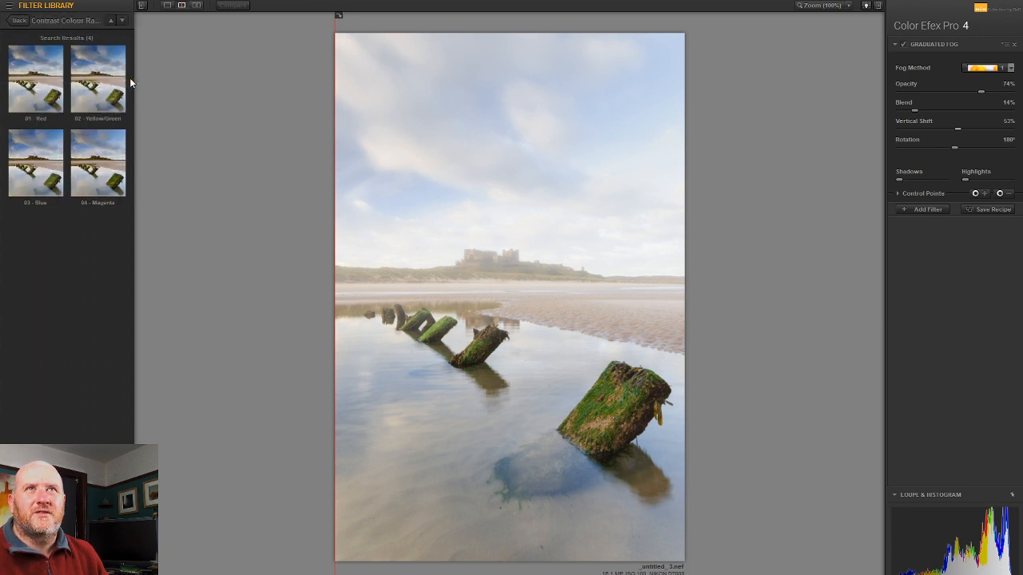
click(48, 98)
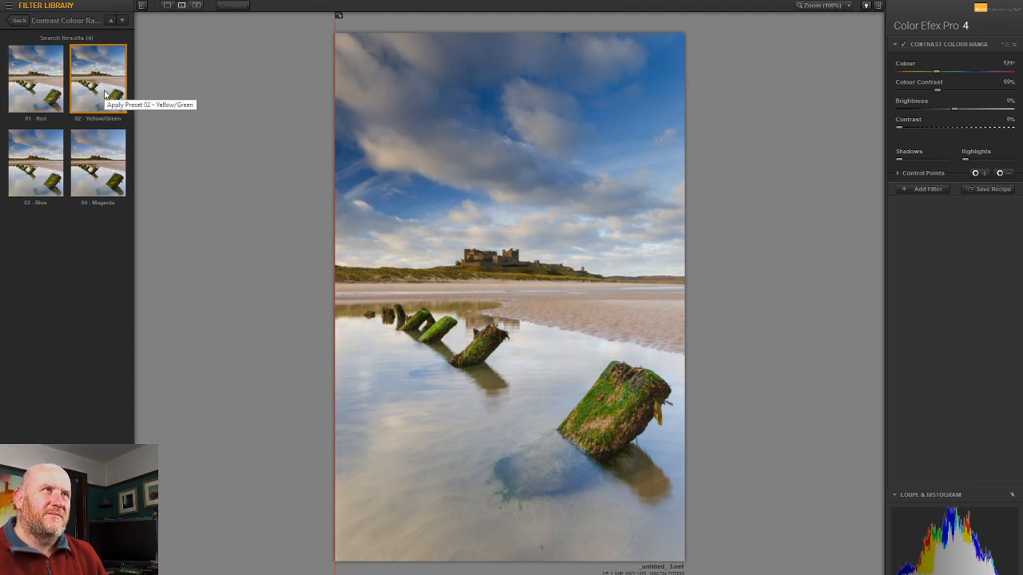
click(46, 162)
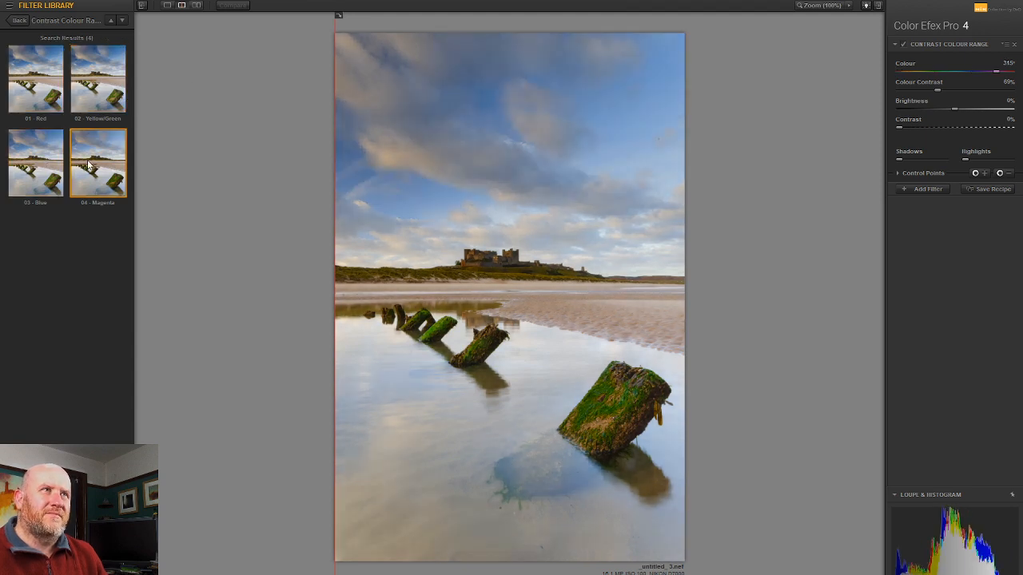
click(97, 106)
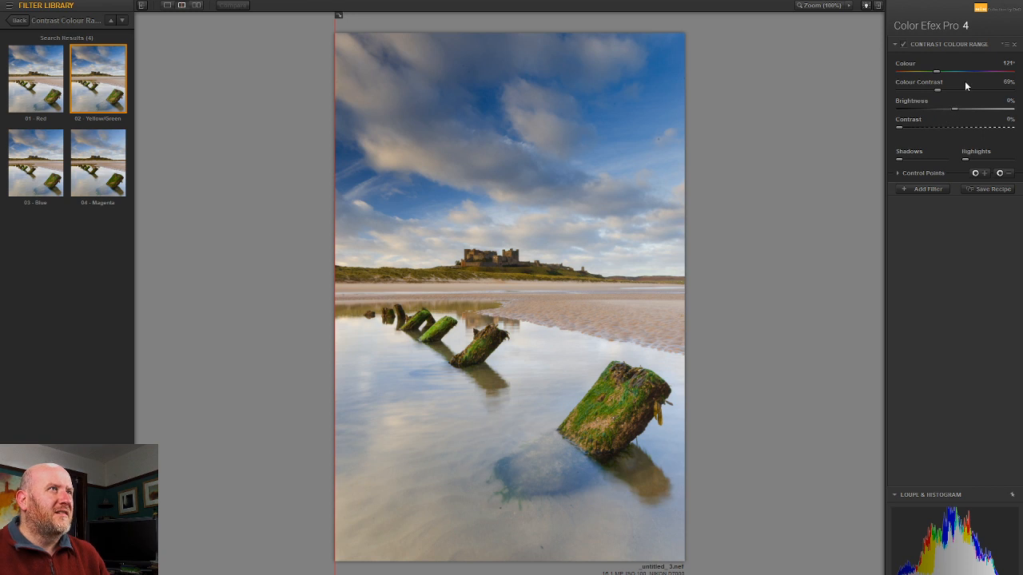
- Set the Contrast Colour Range filter's Colour Contrast to 54% and Highlights to 21%, and add an empty second filter
mouse_move(938, 89)
mouse_down()
mouse_move(923, 92)
mouse_move(963, 94)
mouse_move(877, 92)
mouse_move(930, 93)
mouse_up()
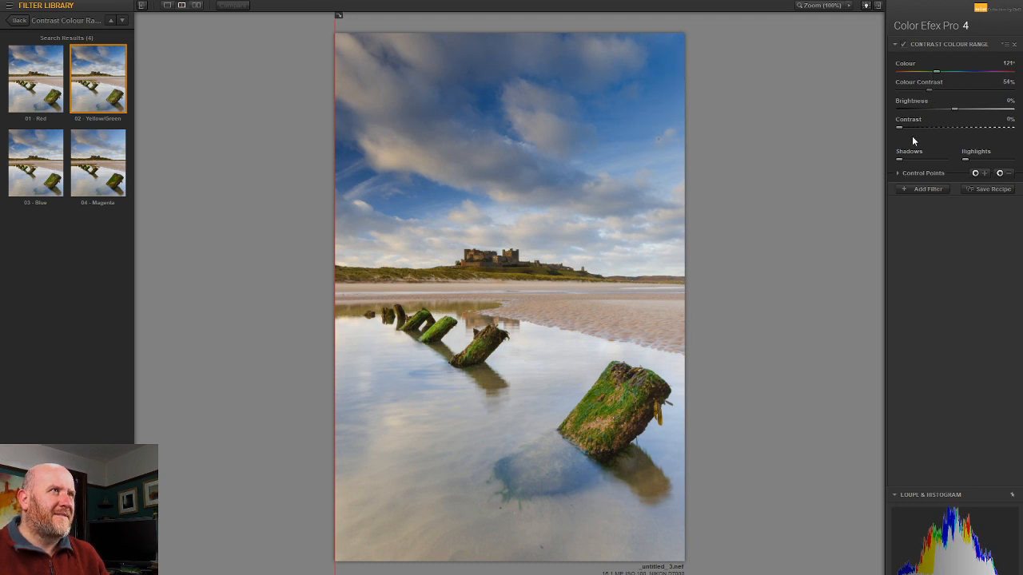
drag(904, 128, 882, 137)
mouse_move(966, 163)
mouse_down()
mouse_move(1009, 167)
mouse_move(882, 163)
mouse_move(963, 170)
mouse_move(975, 157)
mouse_up()
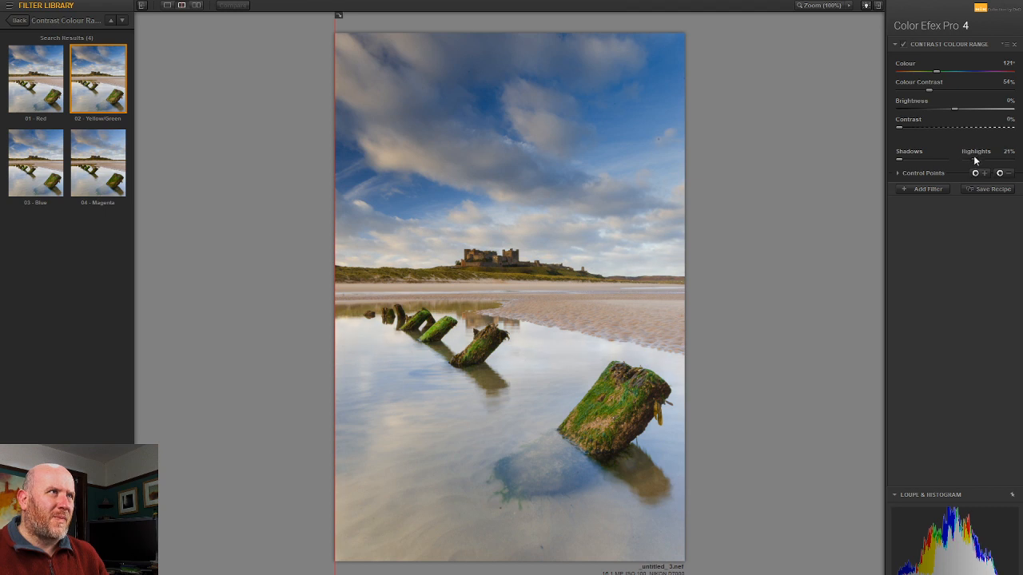
drag(900, 159, 816, 159)
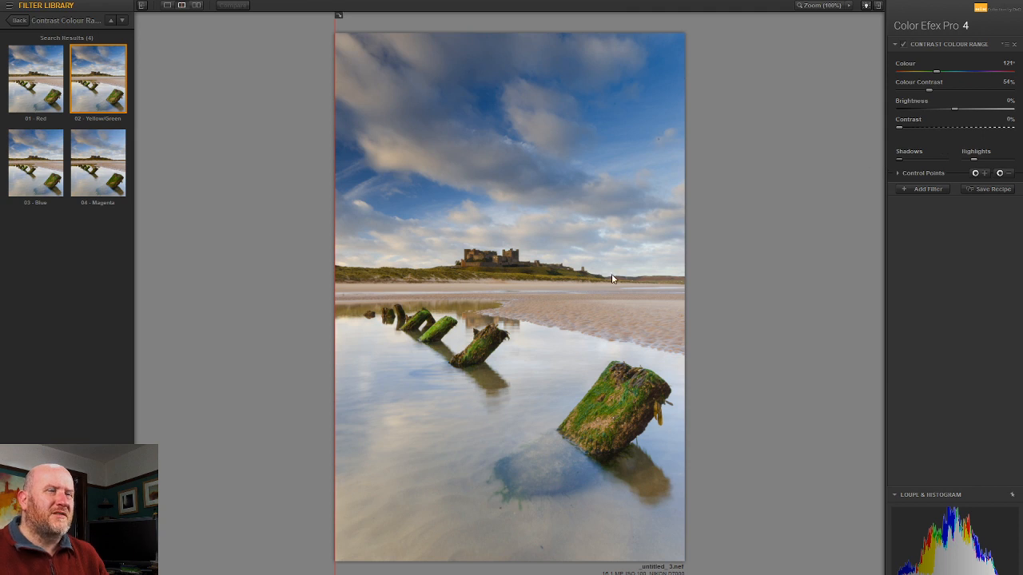
click(924, 189)
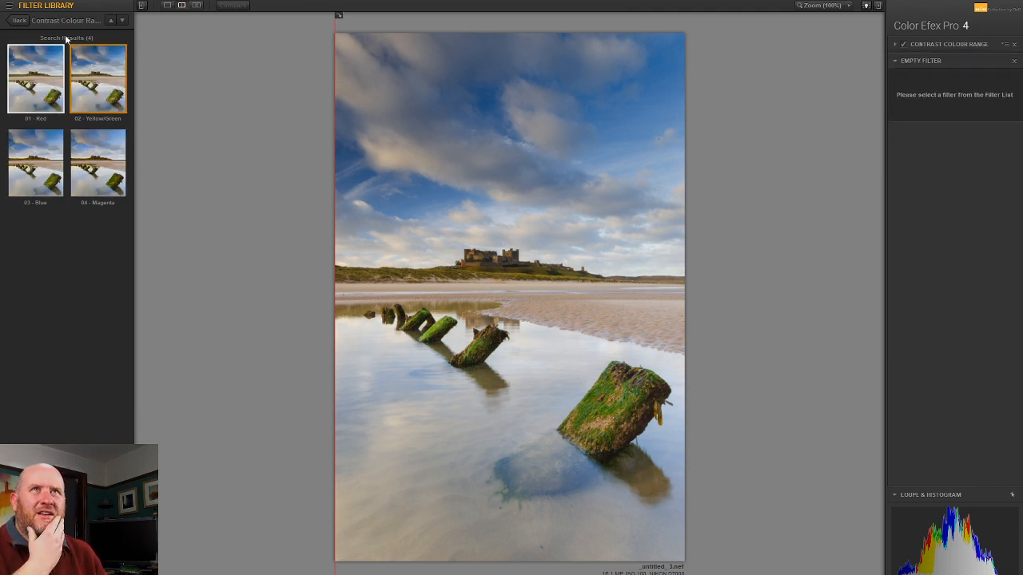
- Try the Sunlight filter with its 01 - Default preset as the second filter
click(19, 20)
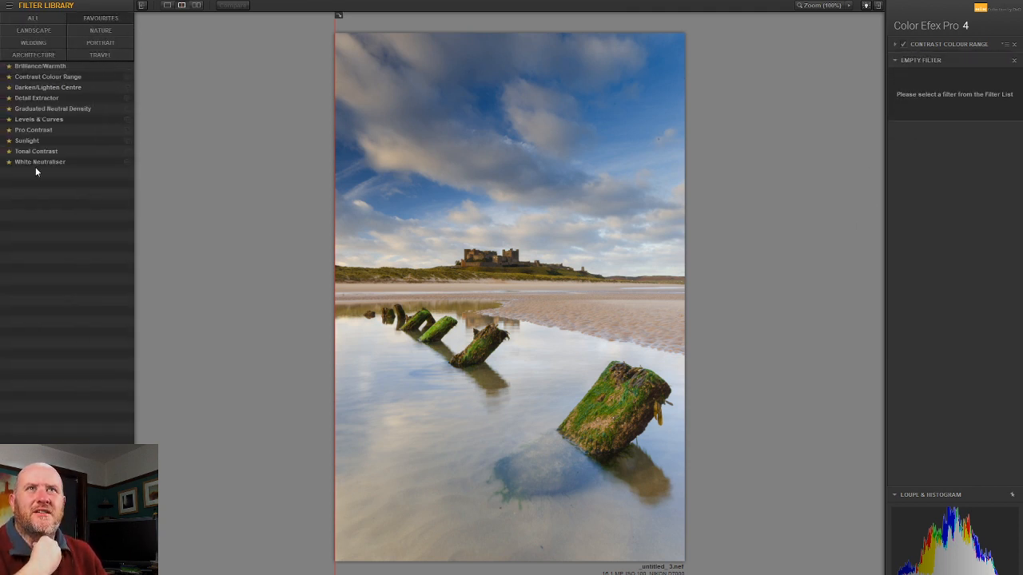
click(127, 141)
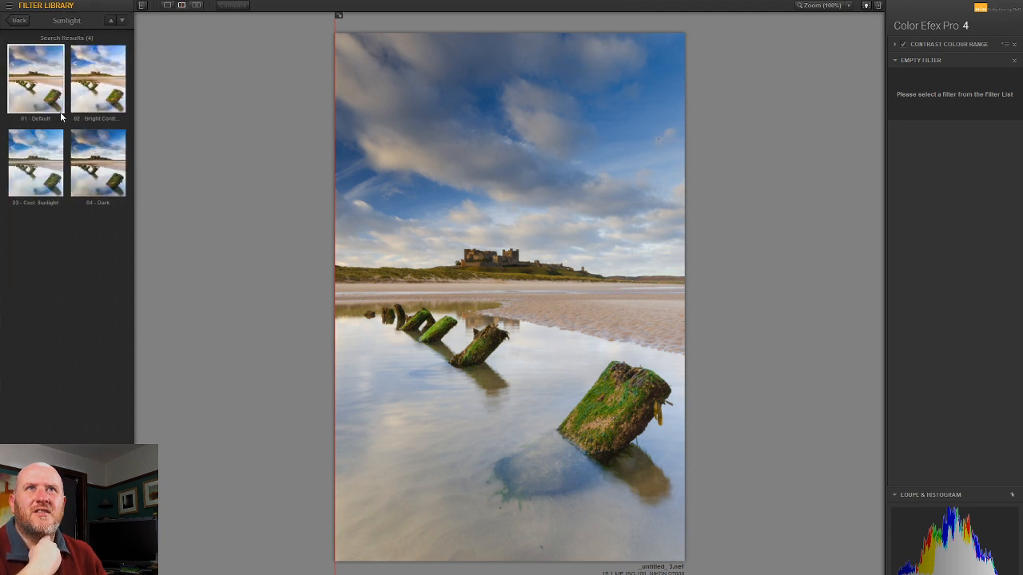
click(39, 100)
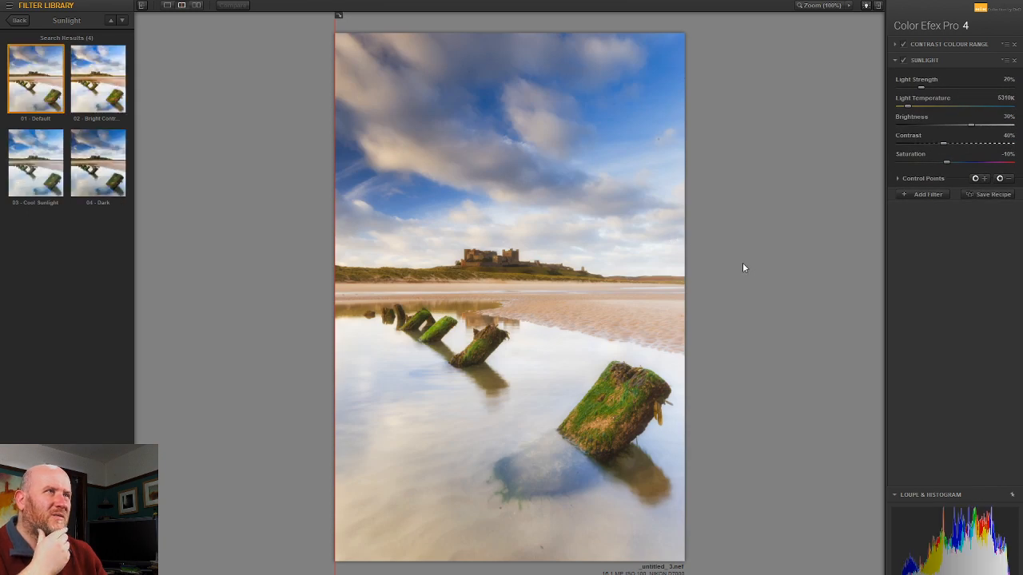
- Replace the second filter with the landscape Skylight Filter using the 01 - Subtle preset, and set its Strength to 7%
click(20, 20)
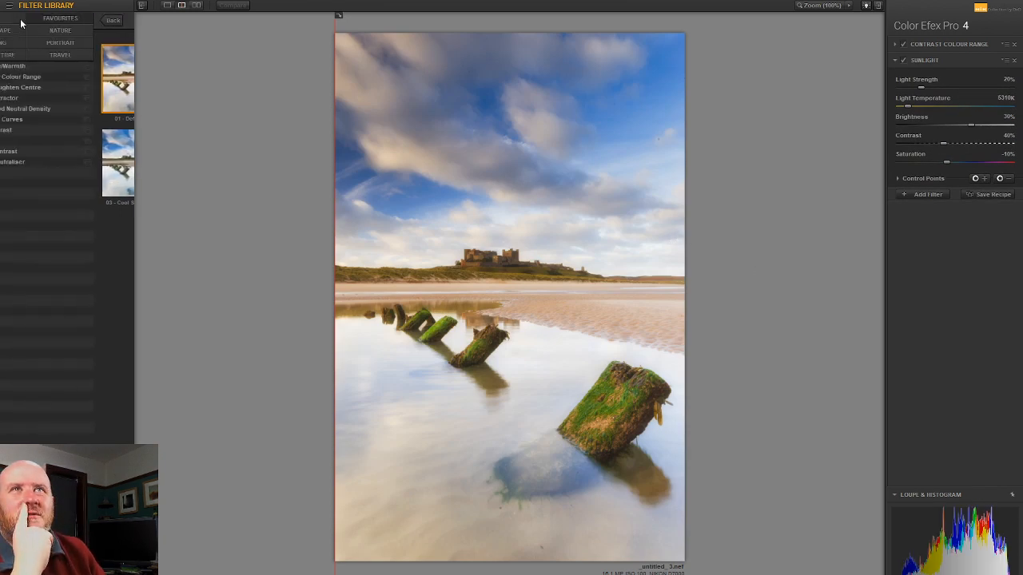
click(26, 33)
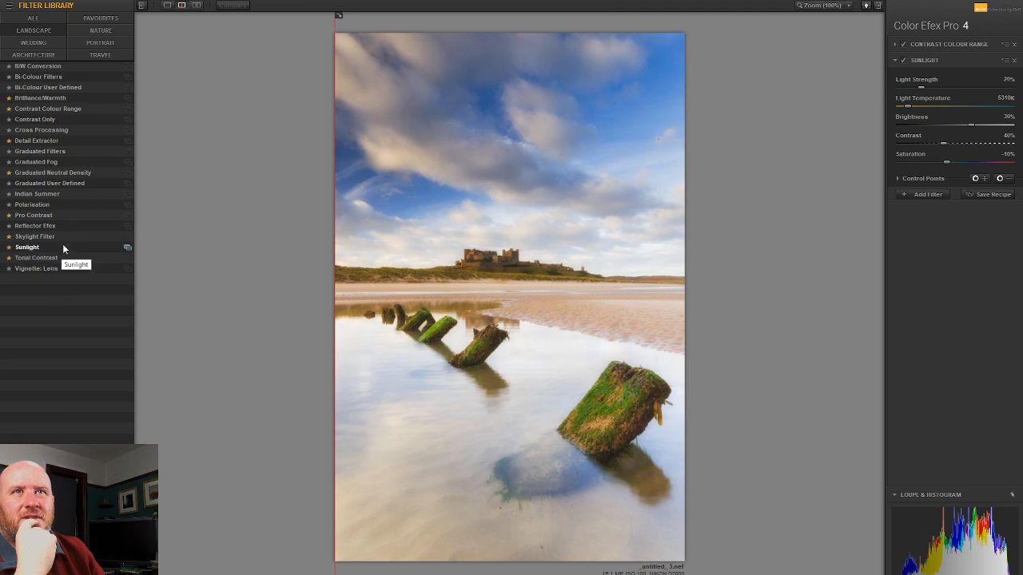
click(127, 237)
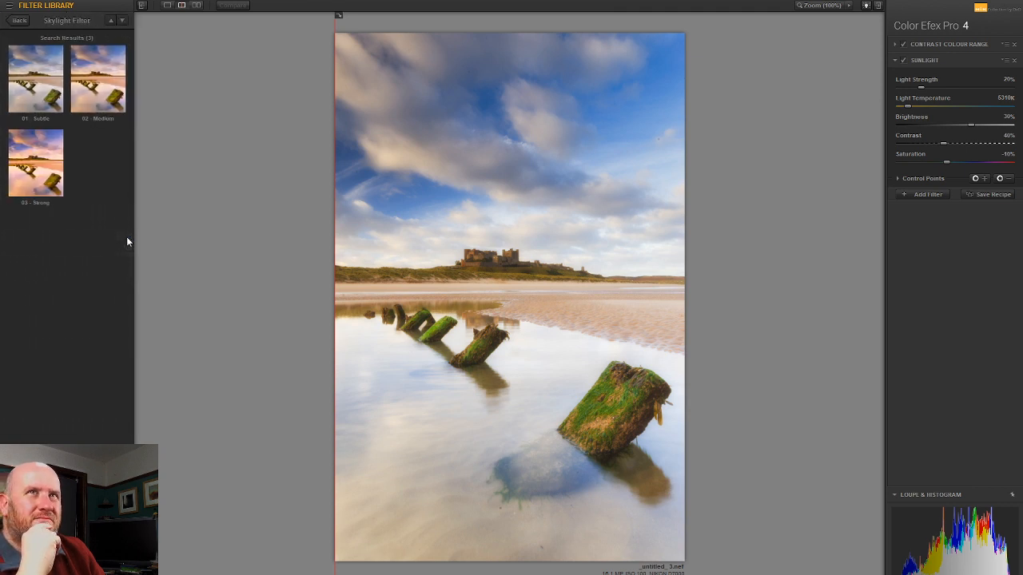
click(41, 83)
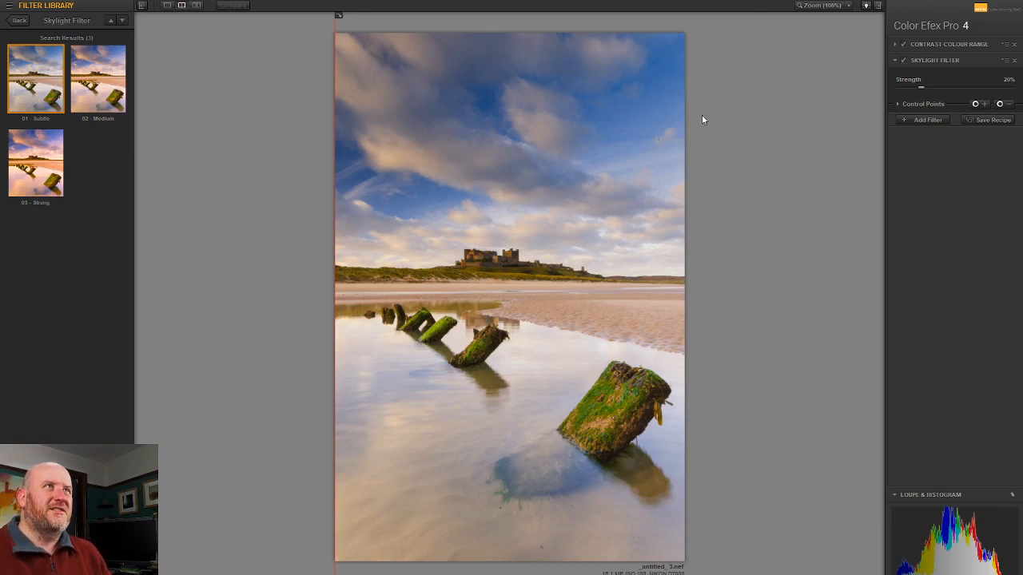
drag(331, 271, 314, 327)
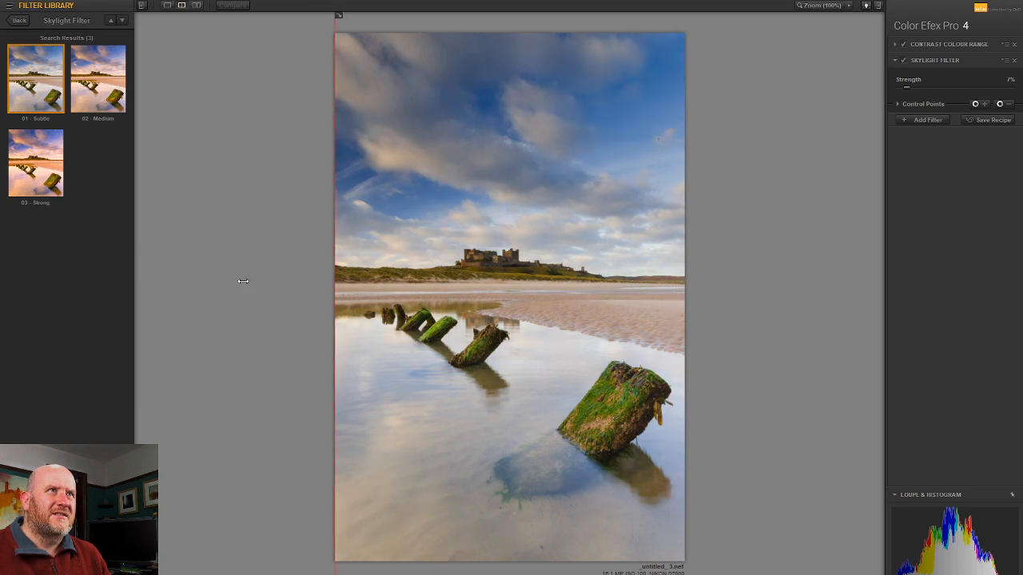
- Compare the photo with the Skylight Filter off and on, leave it enabled and add an empty third filter
click(904, 60)
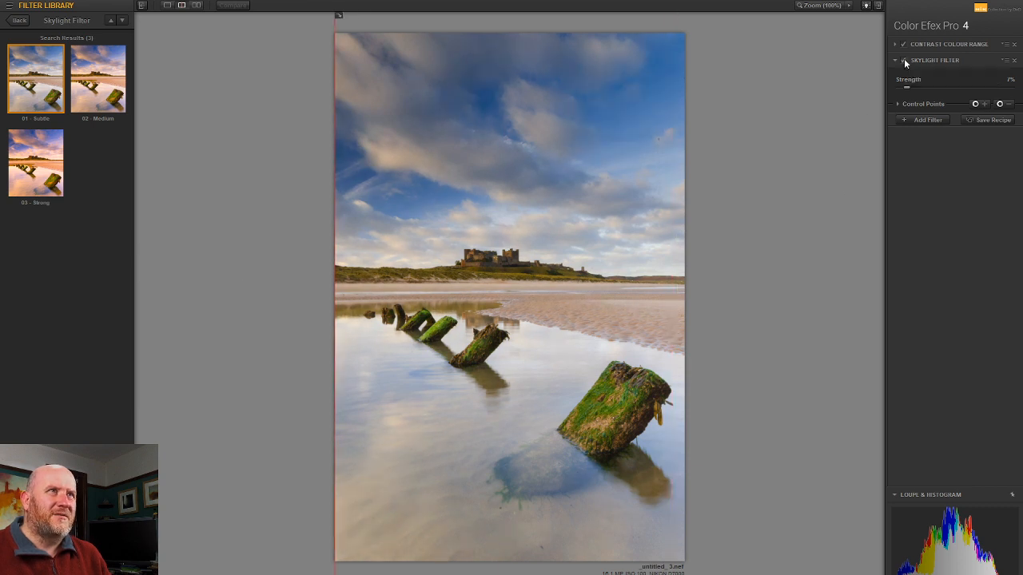
click(904, 60)
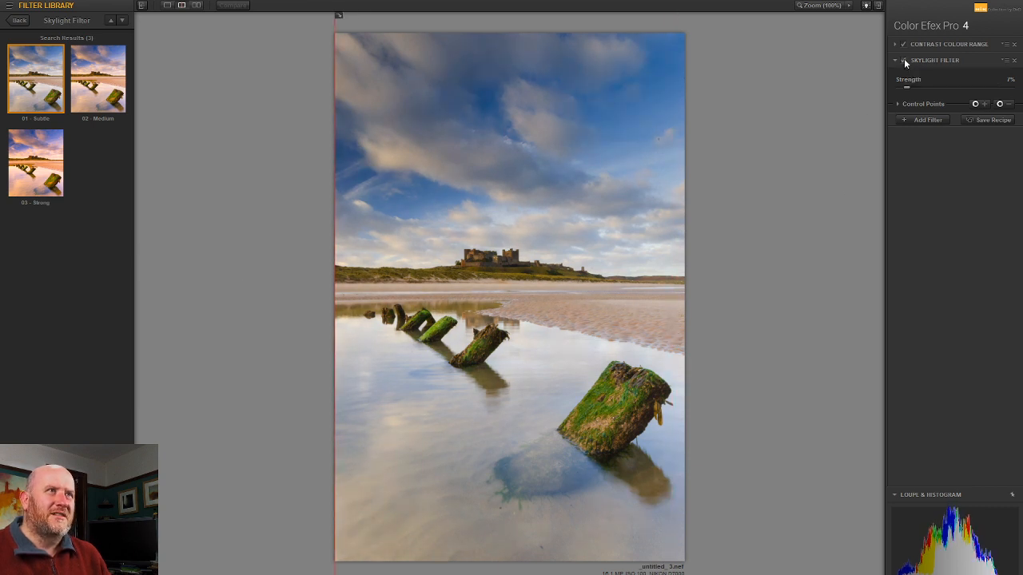
click(904, 60)
click(903, 60)
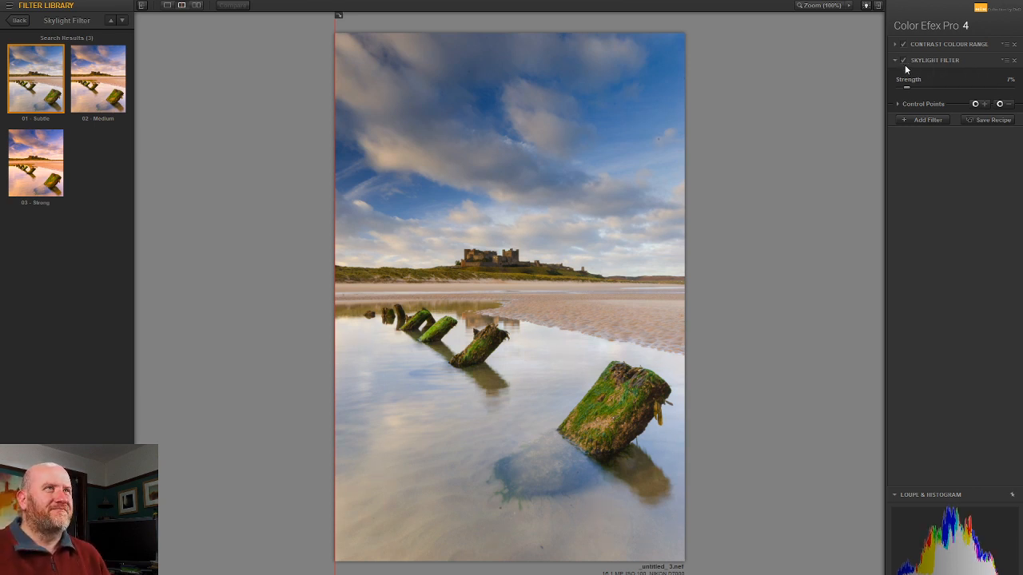
click(926, 118)
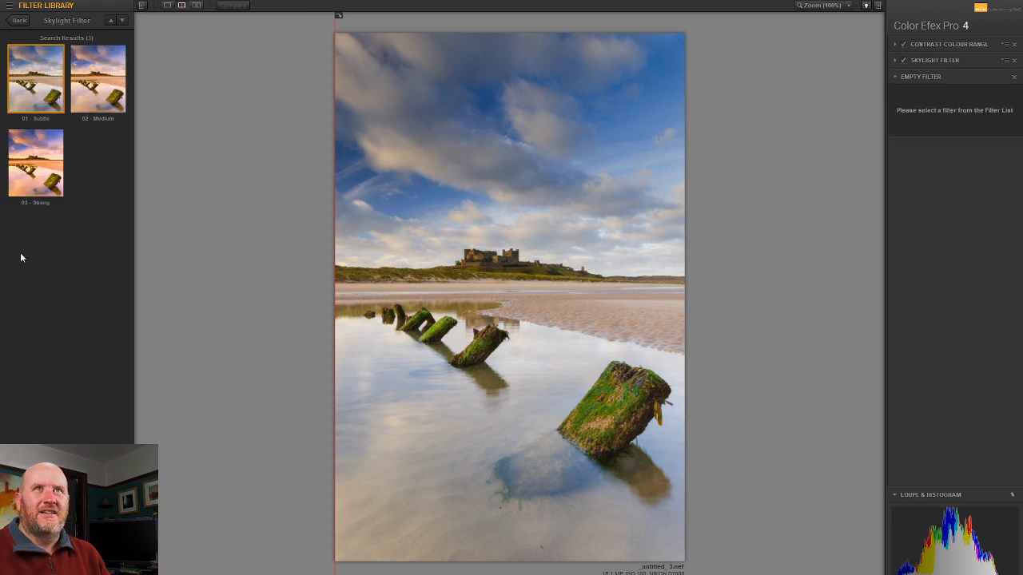
- Fill the empty third filter with the favourite Pro Contrast filter using the 01 - Neutral preset
click(22, 21)
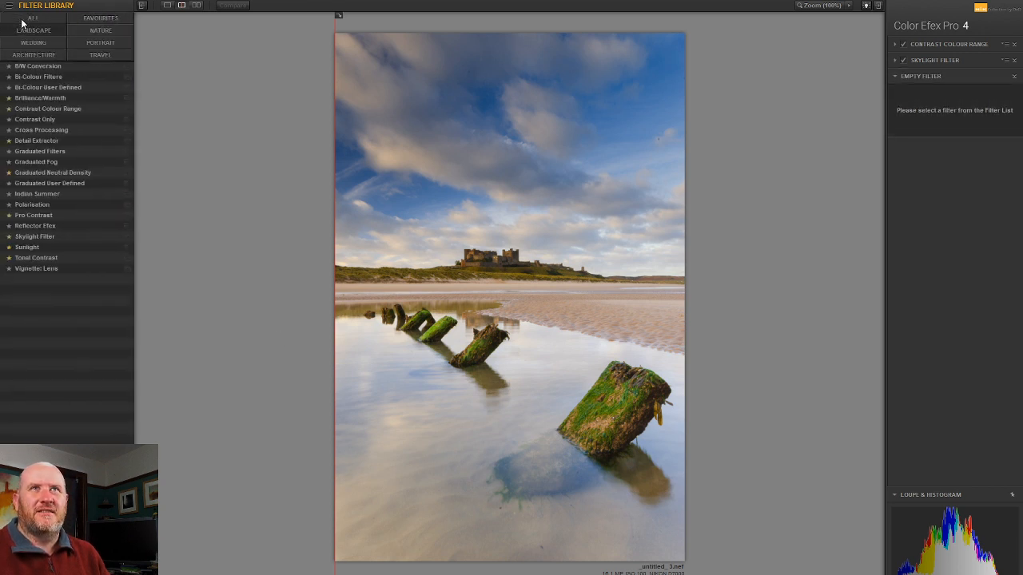
click(100, 20)
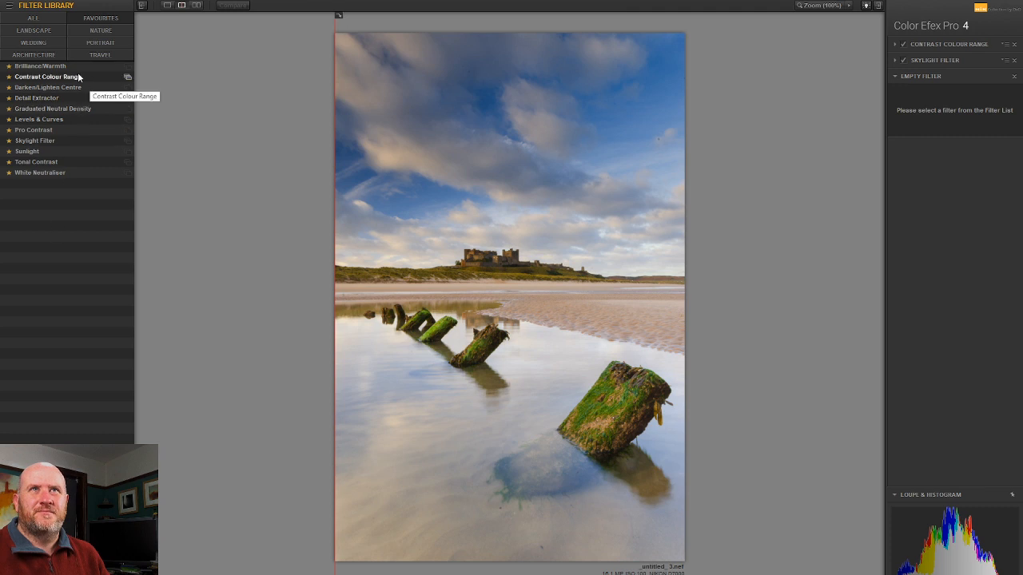
click(127, 66)
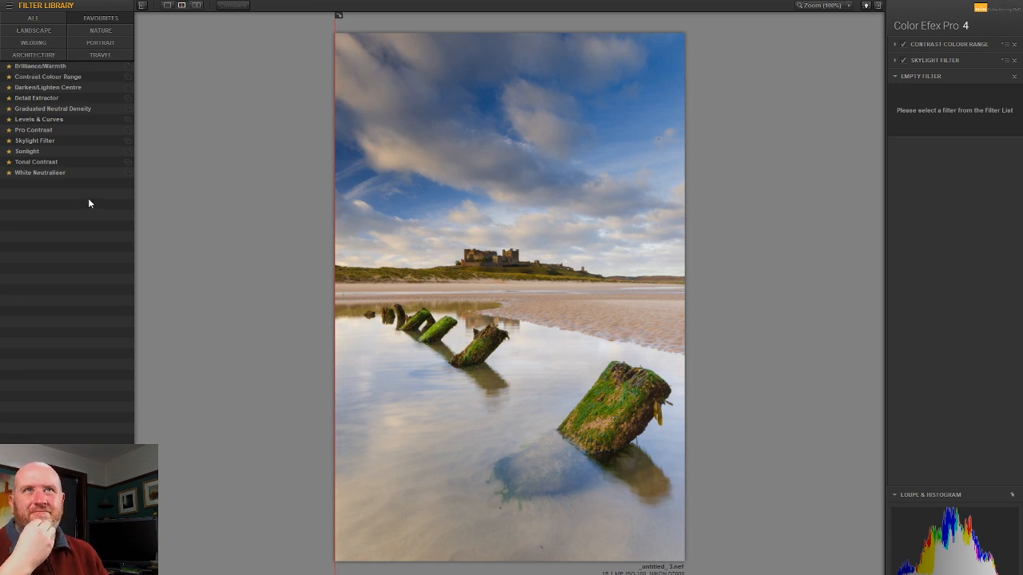
click(126, 163)
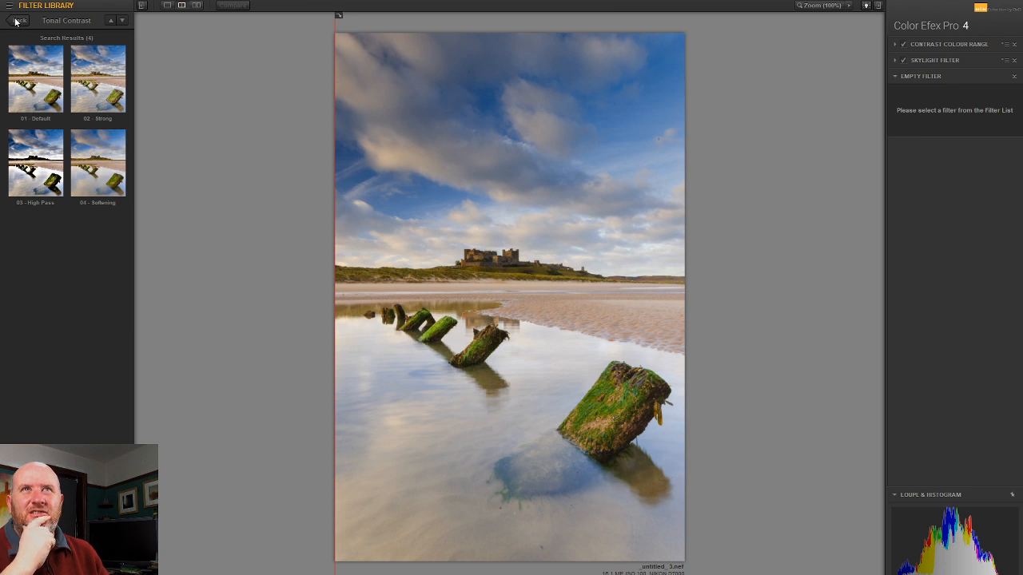
click(18, 21)
click(127, 132)
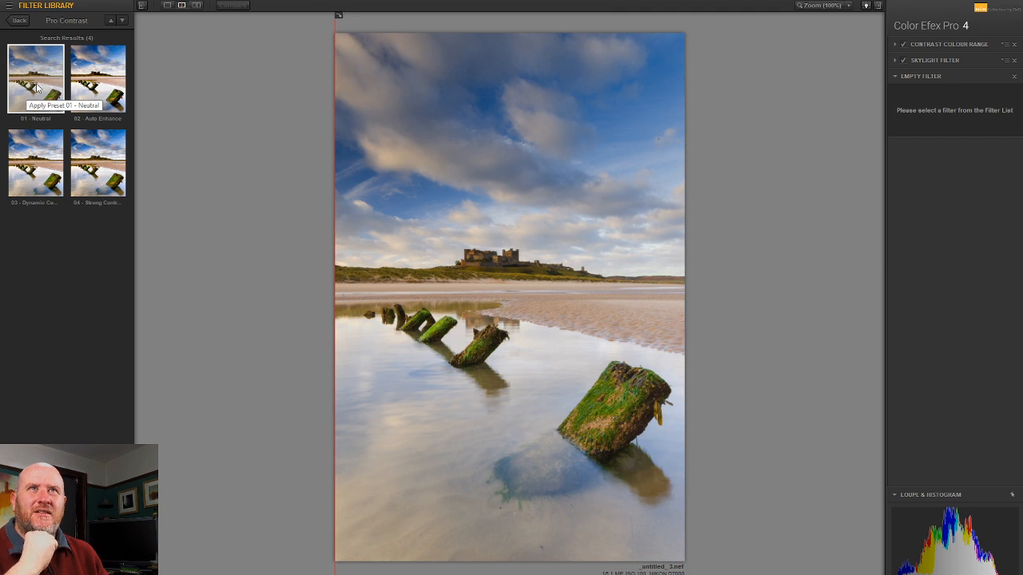
click(25, 100)
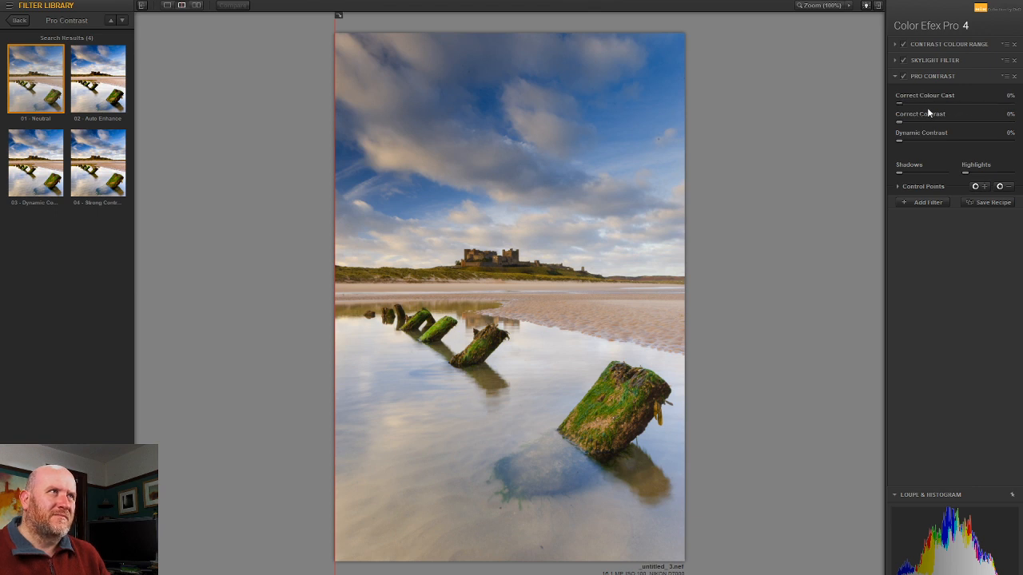
- Set the Pro Contrast filter's Correct Colour Cast to 9%, Correct Contrast to 3% and Dynamic Contrast to 4%
drag(901, 102, 972, 104)
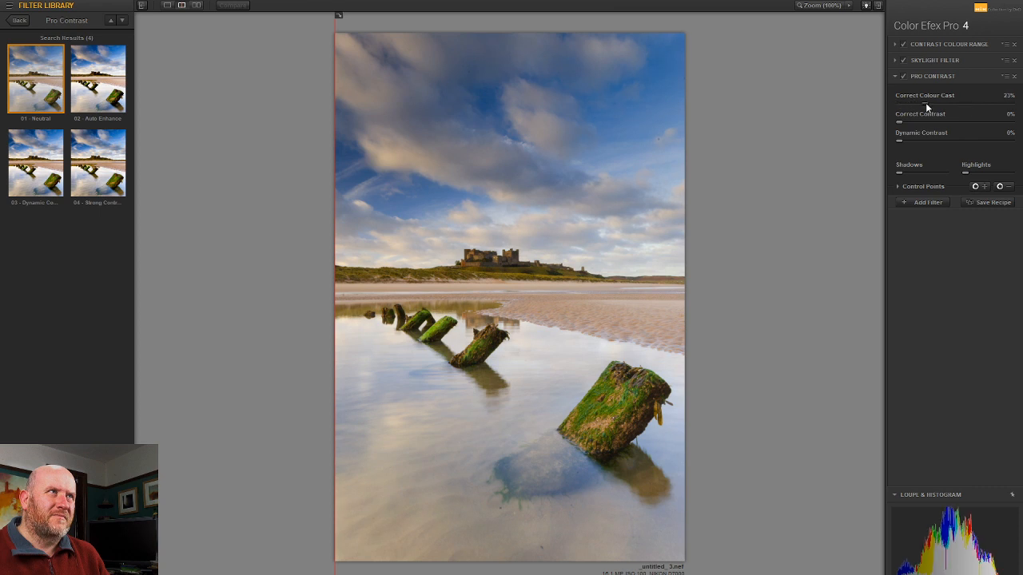
drag(908, 103, 904, 128)
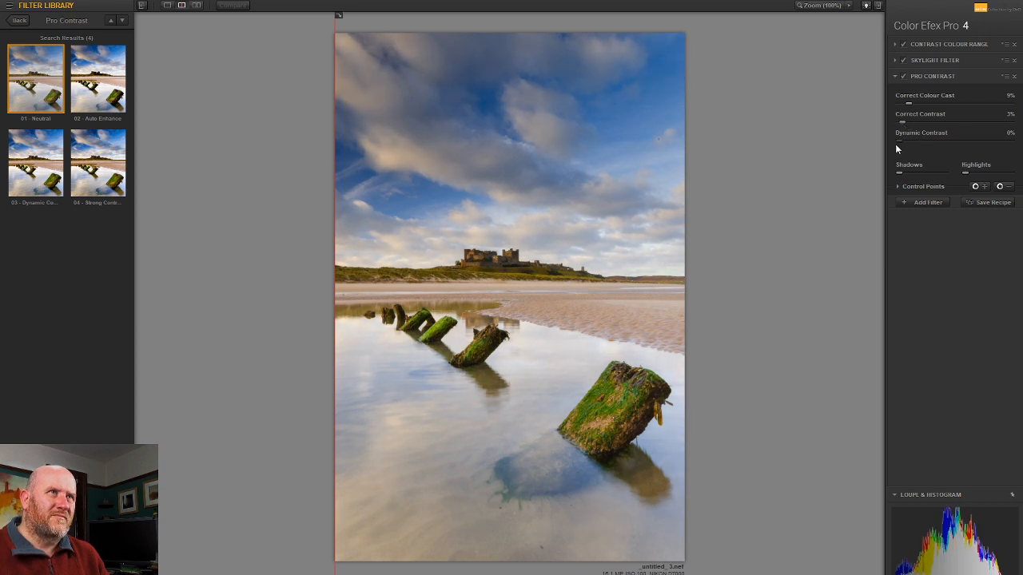
click(903, 141)
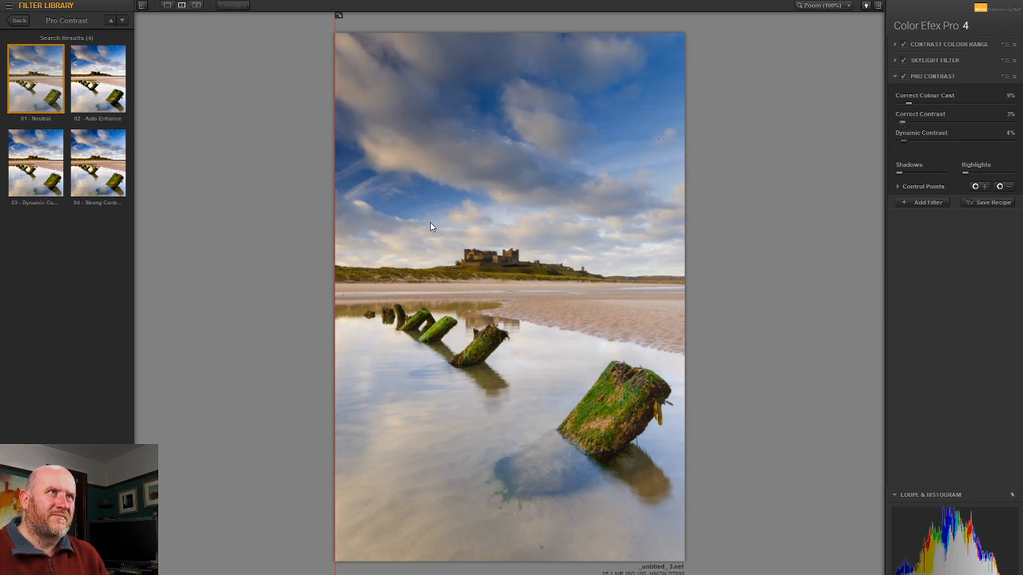
drag(334, 198, 181, 227)
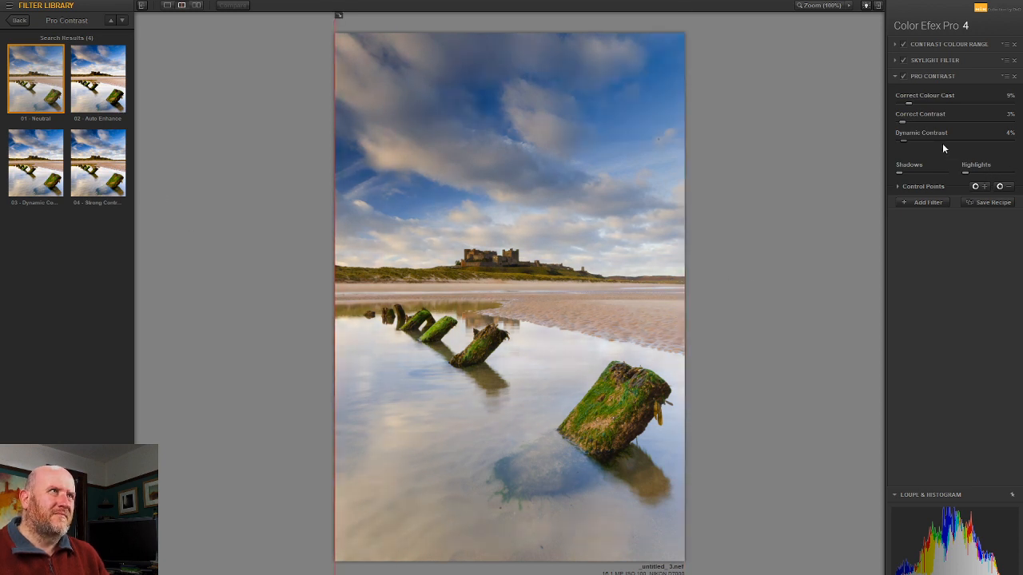
- Compare the photo with the individual filters off and on, leave all three enabled and apply them to the photo in Photoshop
click(902, 76)
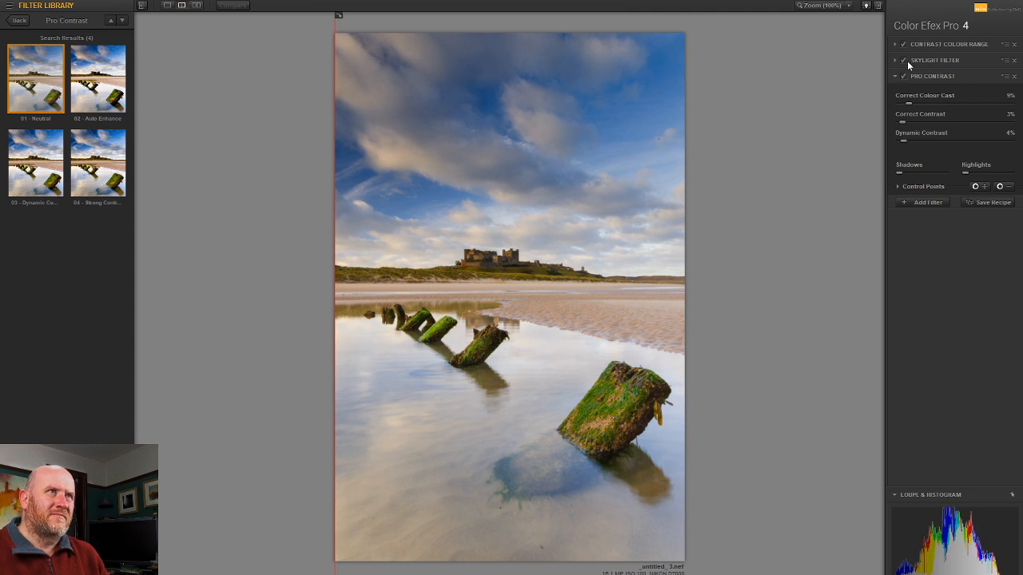
click(905, 61)
click(904, 61)
click(903, 44)
click(904, 44)
click(904, 44)
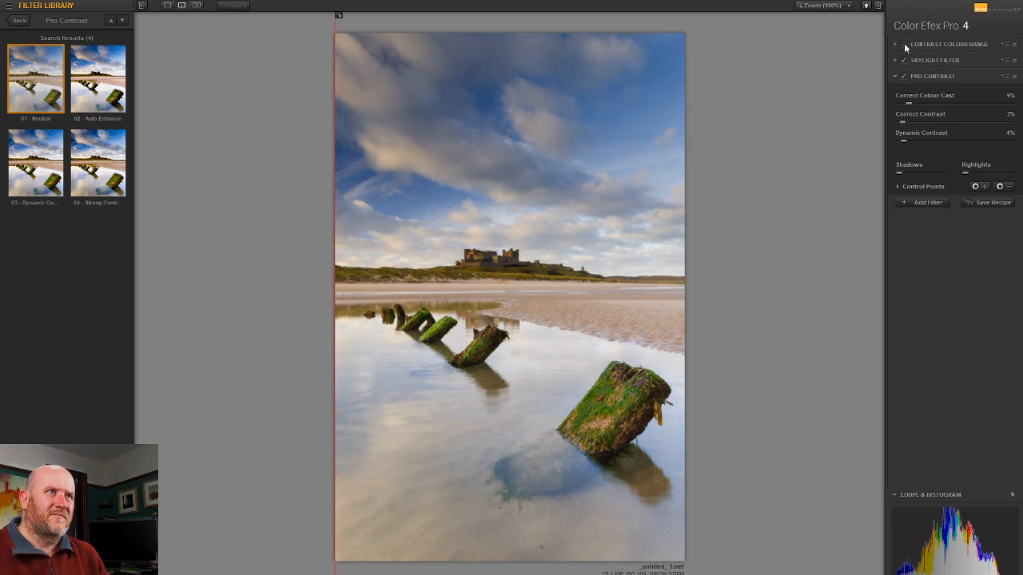
click(904, 44)
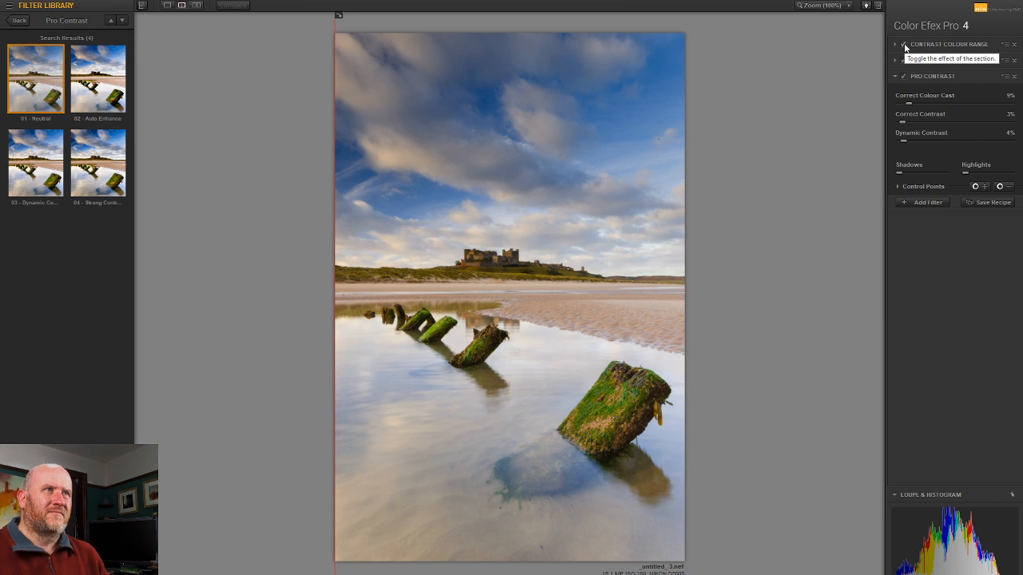
click(991, 574)
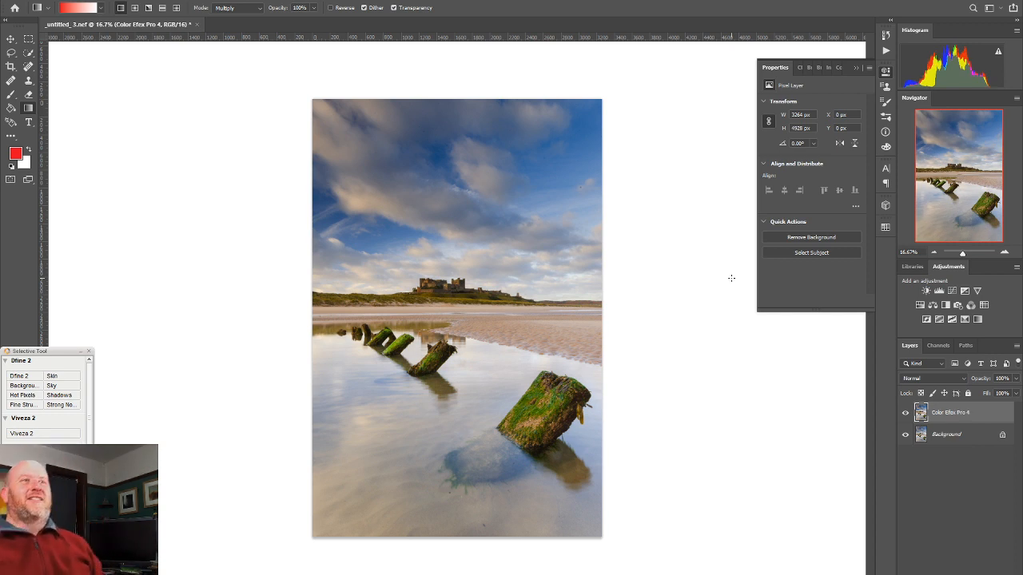
- Compare the photo with the Color Efex Pro 4 layer hidden and shown, leaving the layer visible
click(906, 414)
click(906, 413)
click(905, 414)
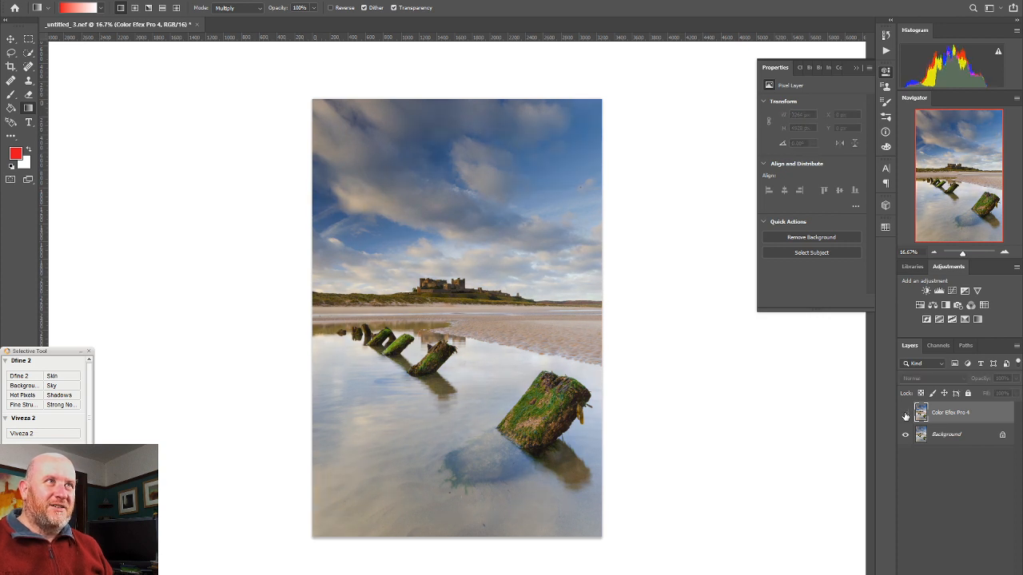
click(905, 414)
click(906, 414)
click(905, 414)
click(906, 414)
click(906, 414)
click(905, 414)
click(905, 414)
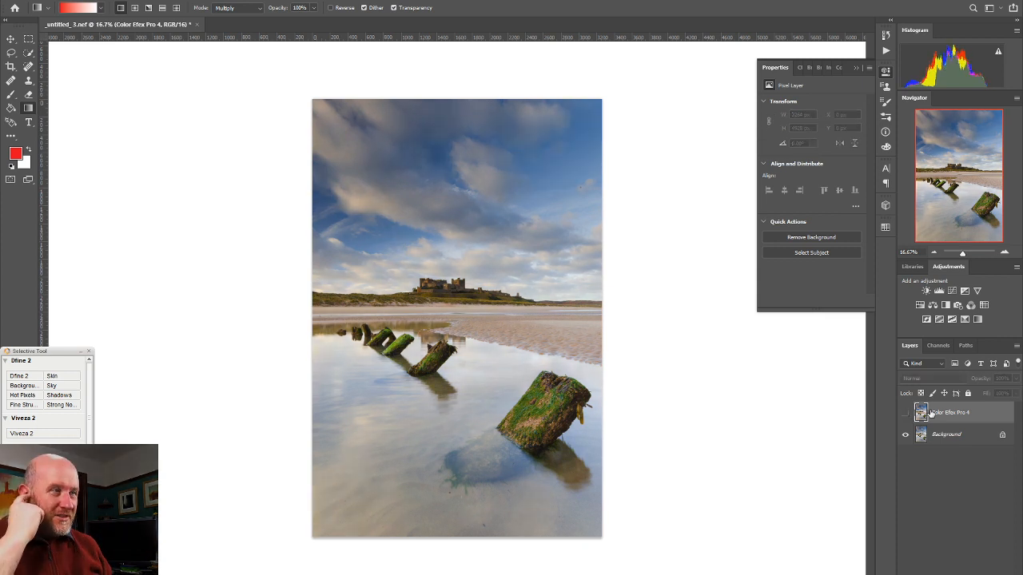
click(906, 412)
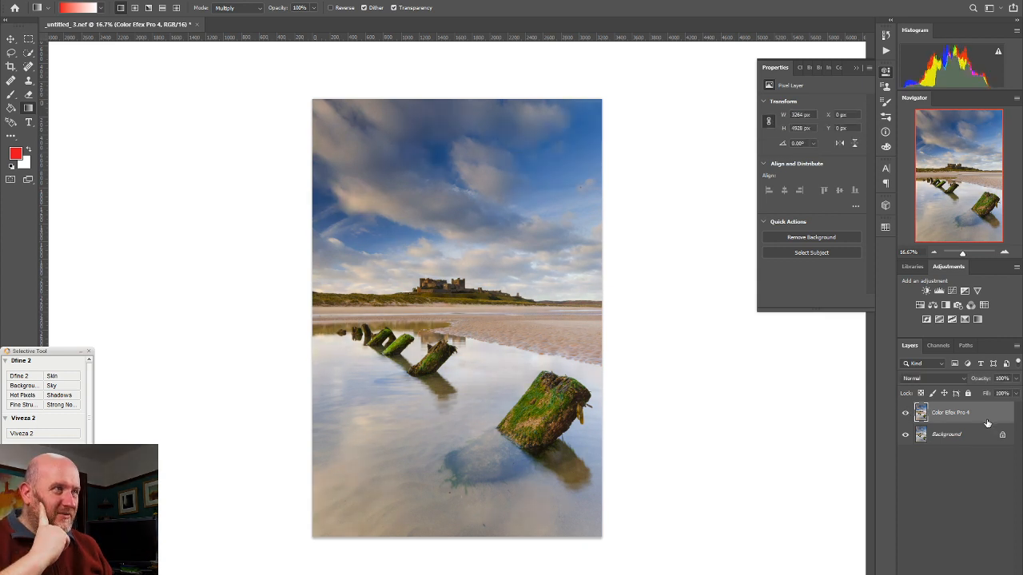
- Set the Color Efex Pro 4 layer's opacity to 24% and compare the photo with the layer hidden and shown
click(1016, 378)
drag(1015, 391, 985, 393)
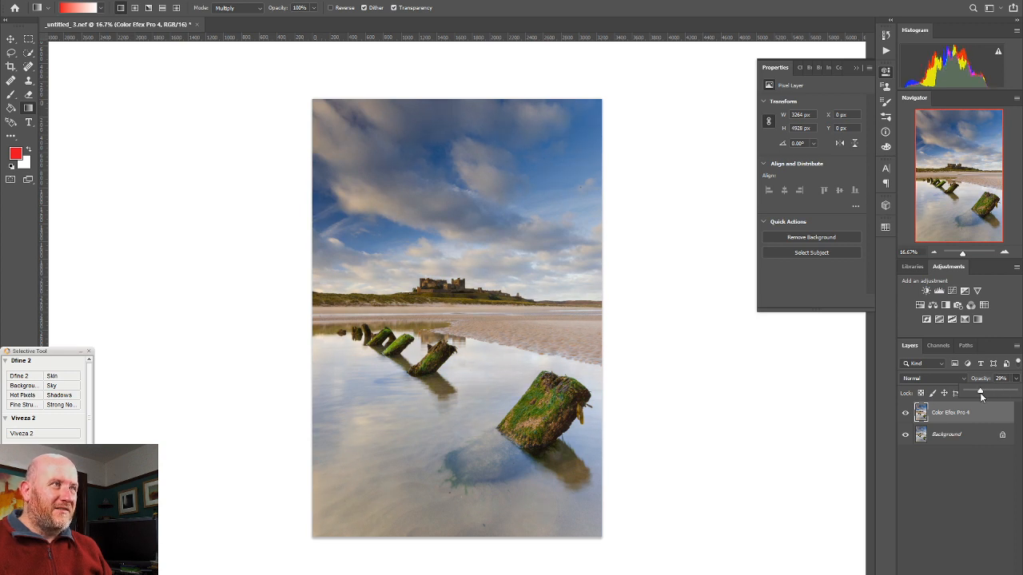
click(906, 413)
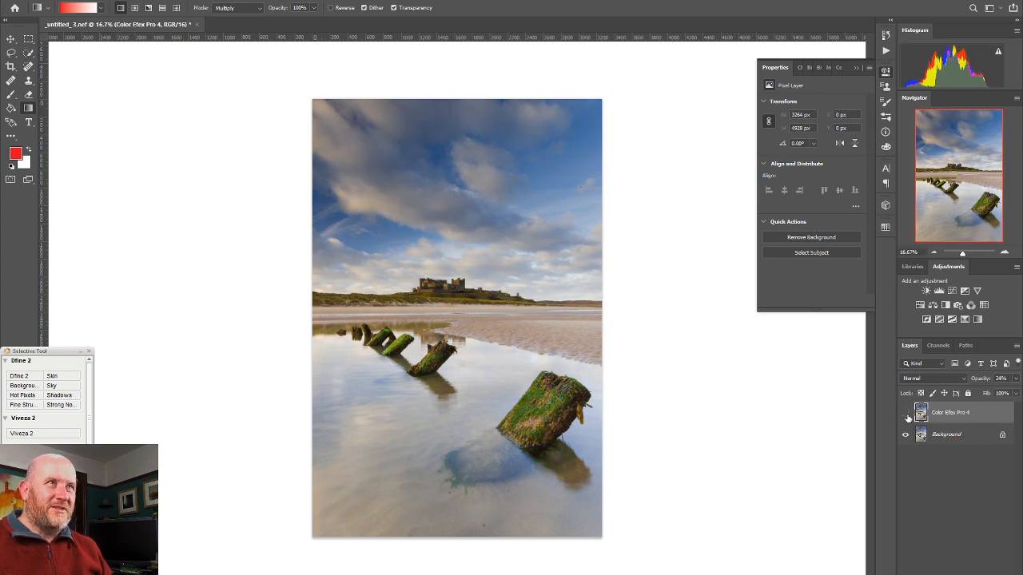
click(905, 413)
click(906, 414)
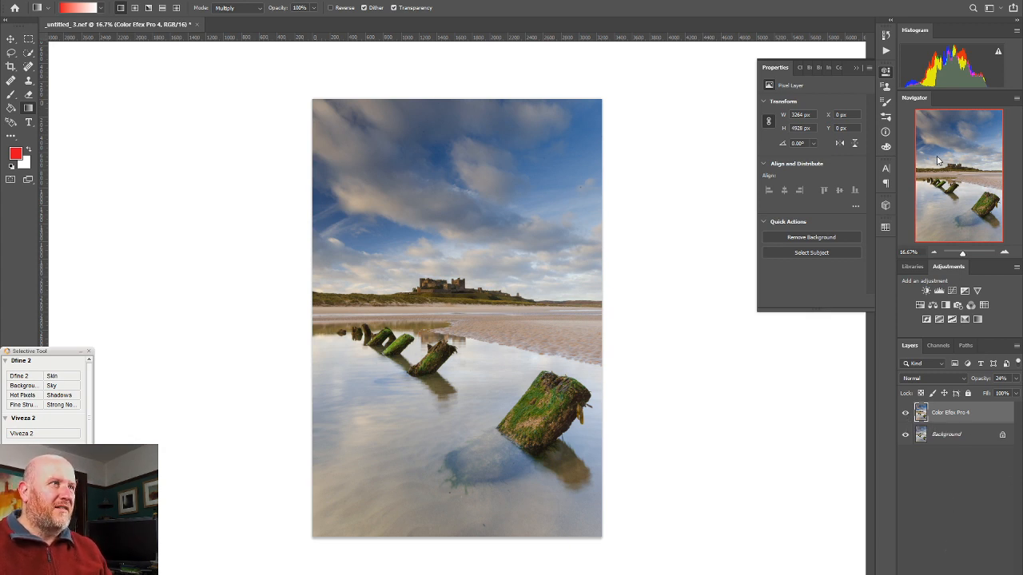
- Save the edited beach photo with its Color Efex Pro 4 layer, returning to Lightroom Classic
click(27, 0)
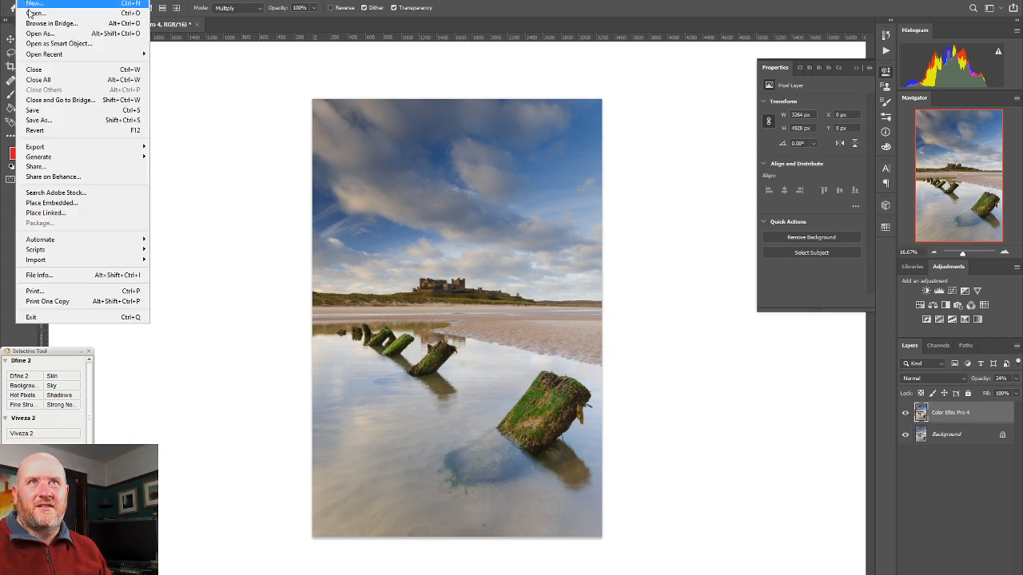
click(57, 110)
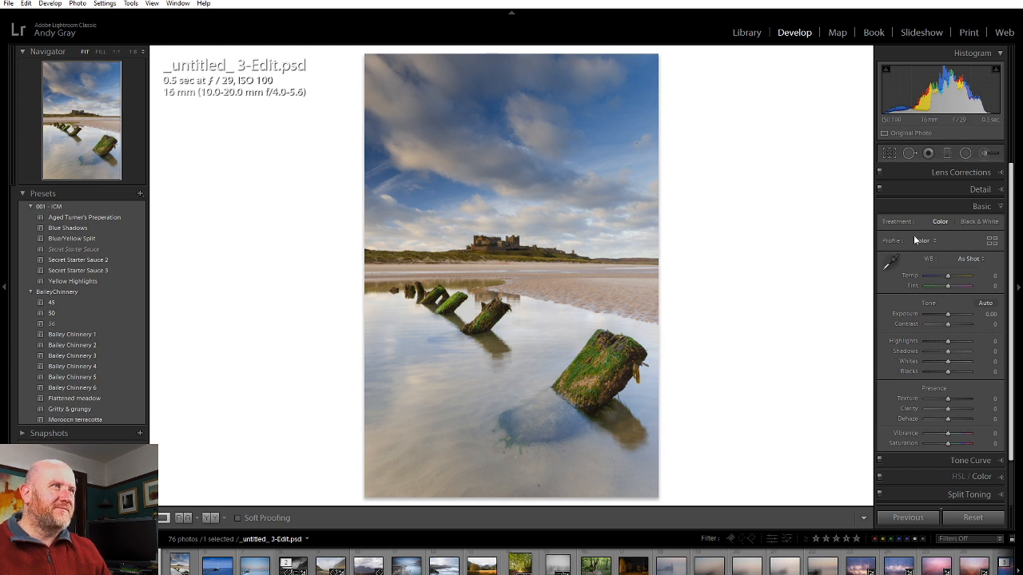
- Set the edited beach photo's Temp to +10, Tint to +26 and Vibrance to -5, with Saturation reset to its default
drag(947, 277, 951, 288)
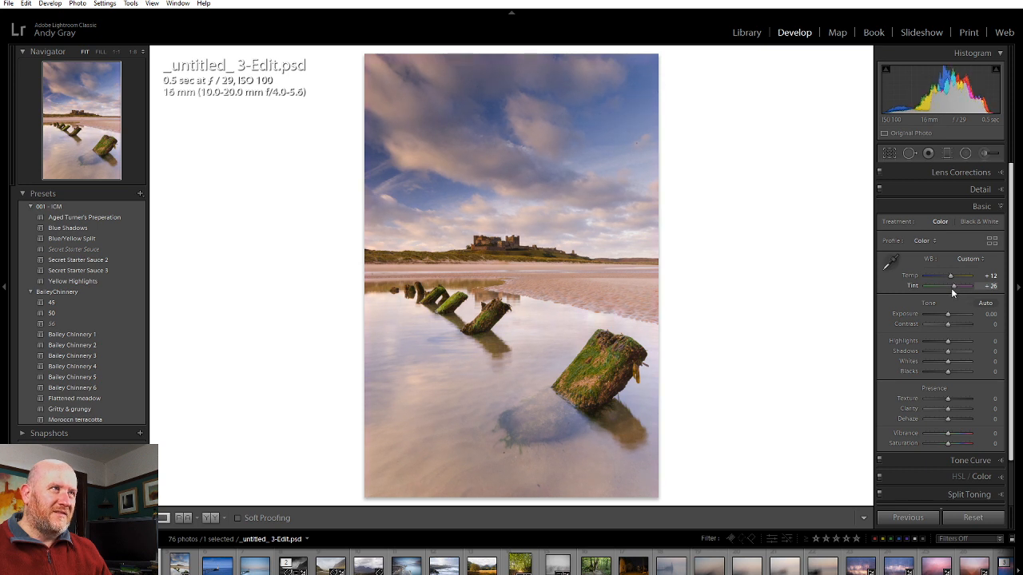
double_click(951, 276)
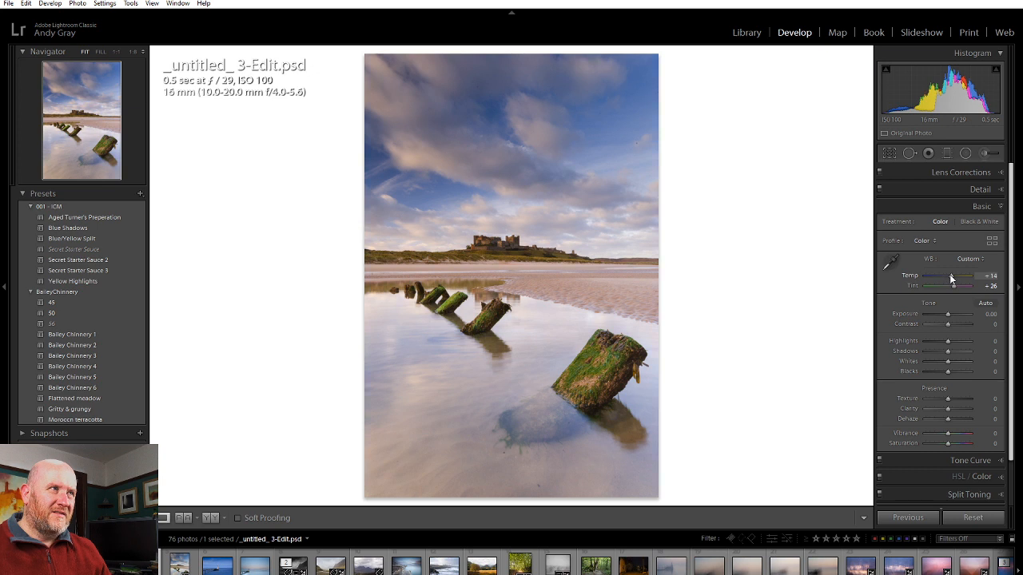
drag(949, 274, 948, 275)
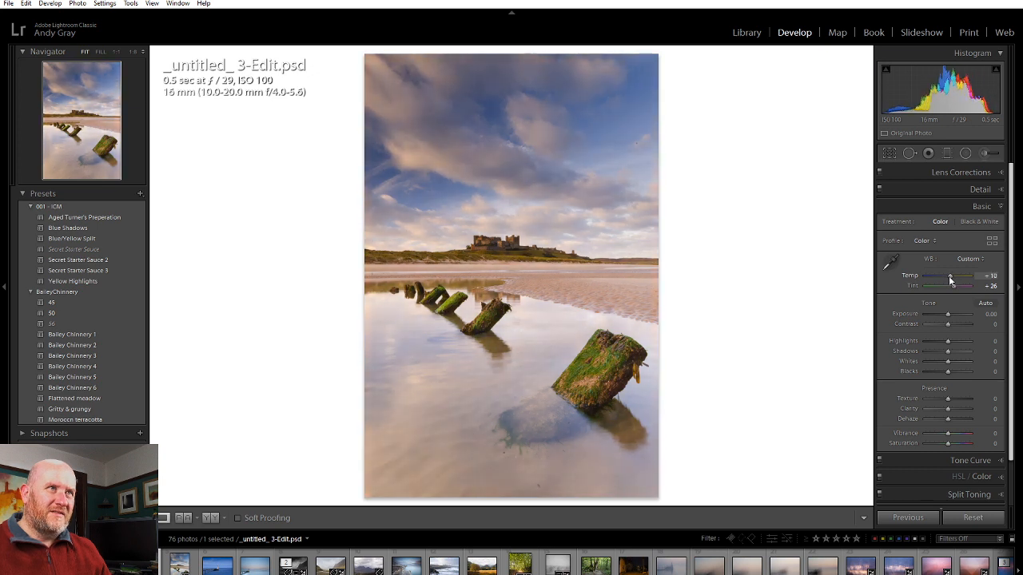
mouse_move(947, 434)
mouse_down()
mouse_move(926, 432)
mouse_move(958, 445)
mouse_move(949, 444)
mouse_up()
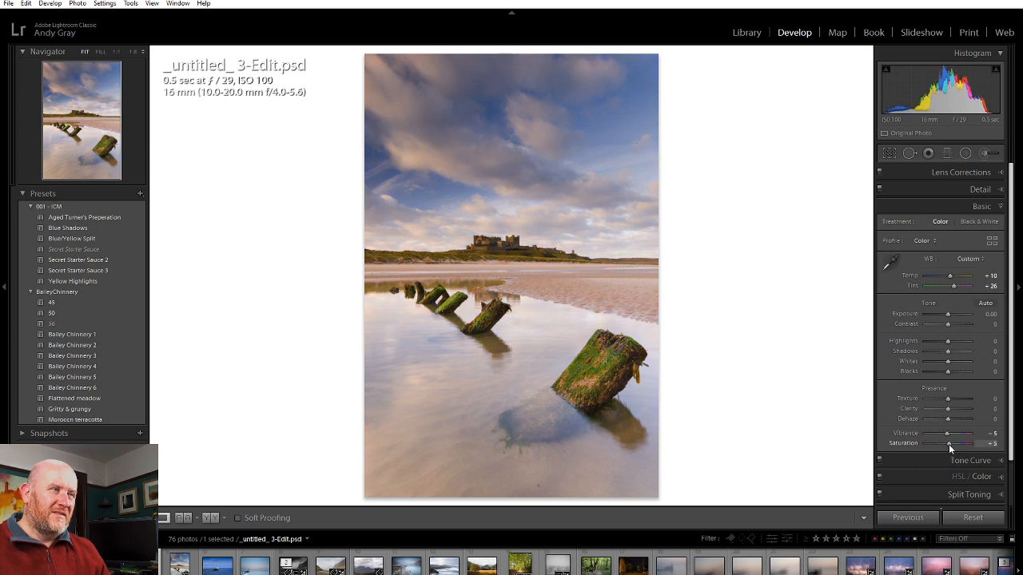
double_click(949, 444)
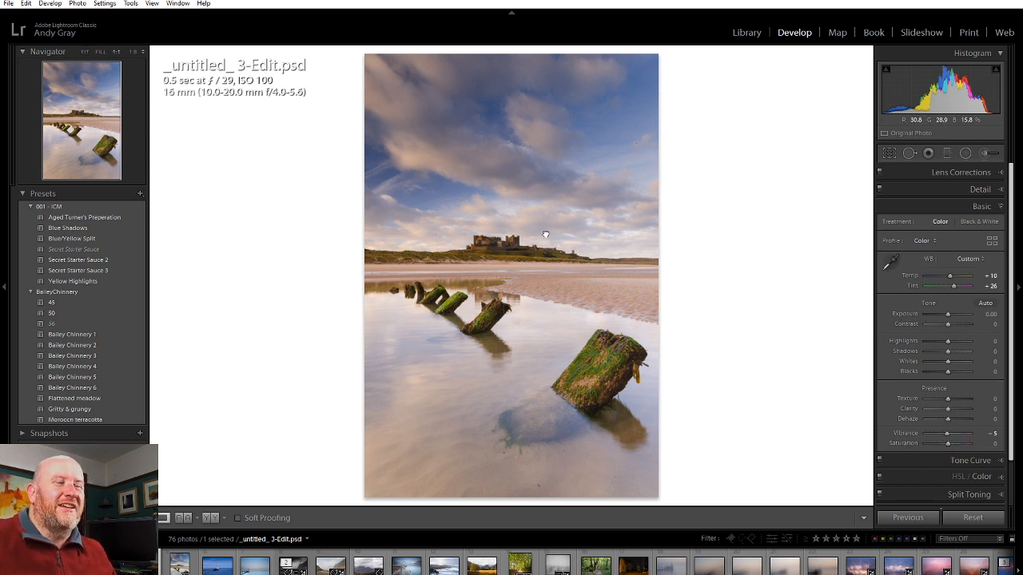
- Inspect the clouds and sky of the edited beach photo at 1:1
click(504, 232)
drag(321, 141, 518, 416)
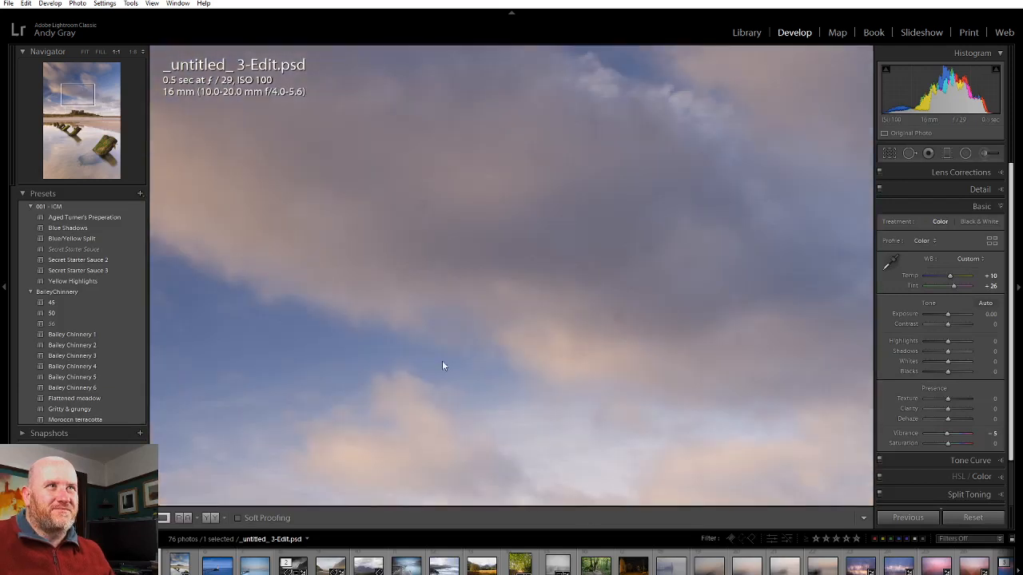
drag(345, 240, 482, 433)
drag(455, 395, 642, 261)
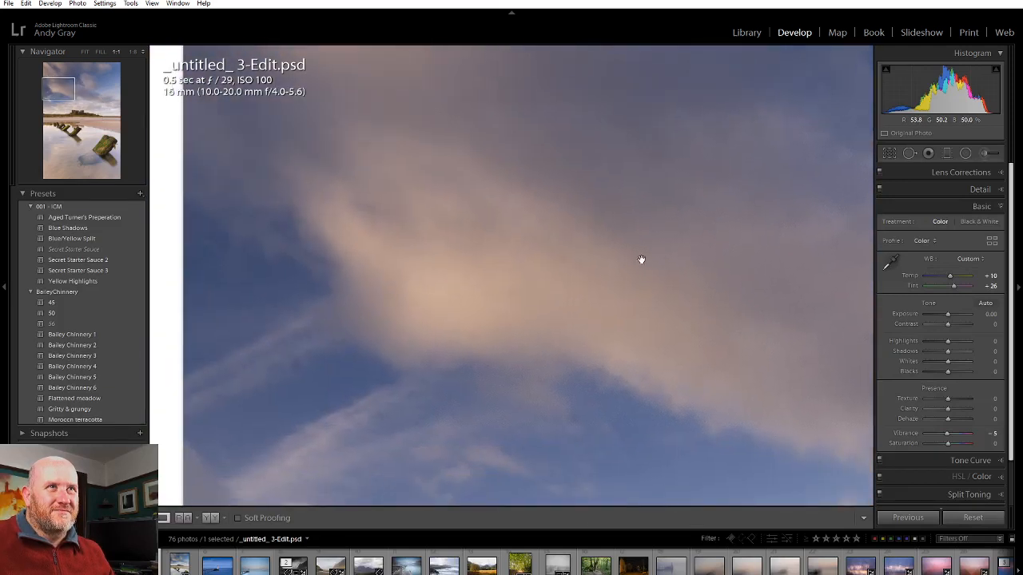
drag(599, 311, 516, 283)
click(514, 276)
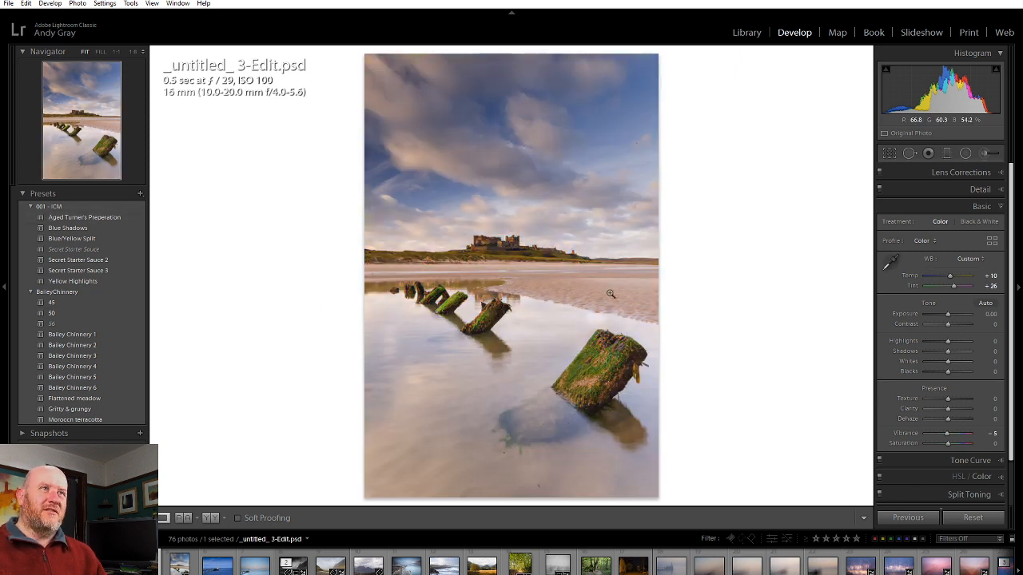
- Select the original _untitled_ 3.nef and reset all of its develop settings
click(184, 561)
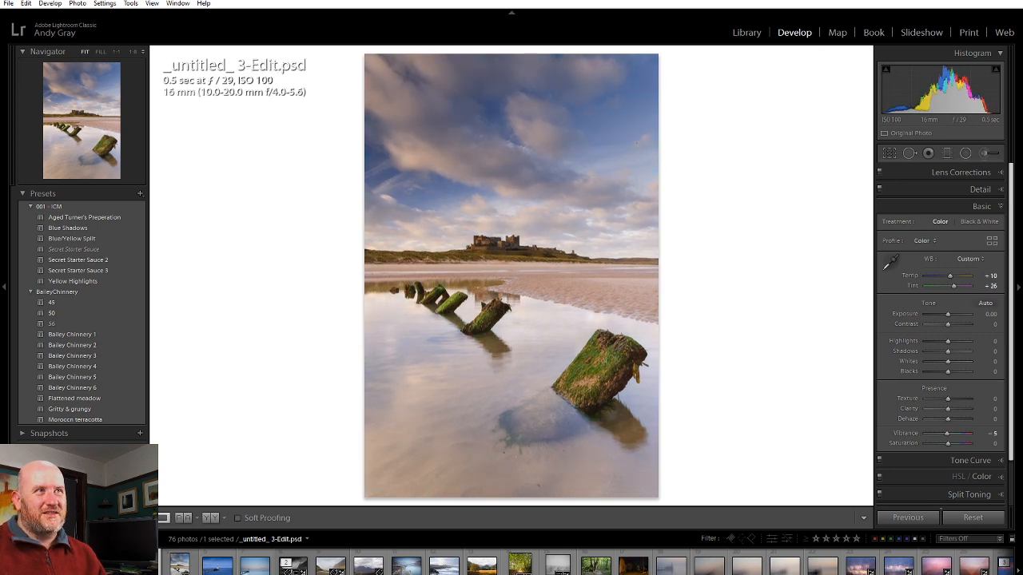
click(161, 566)
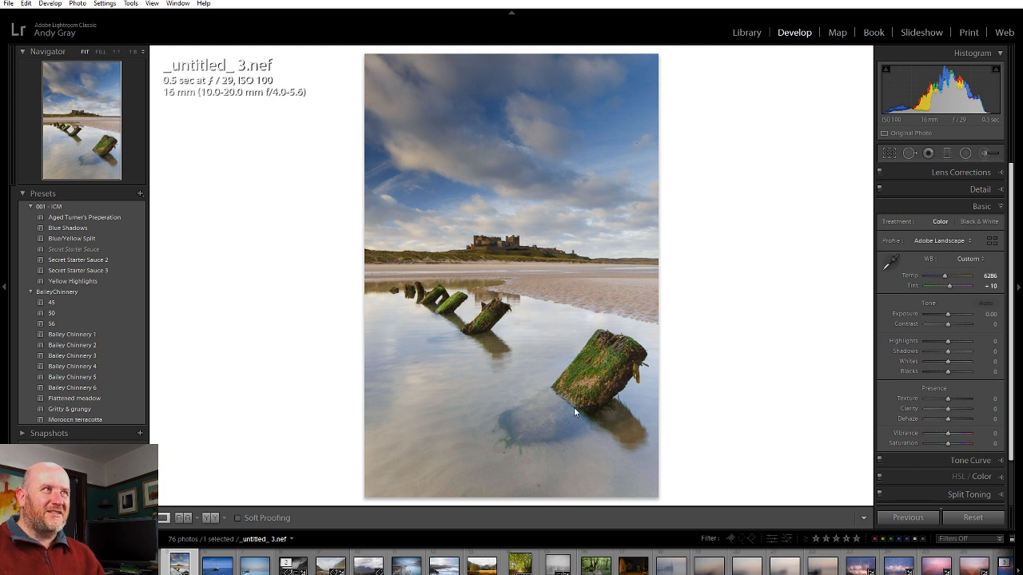
click(972, 518)
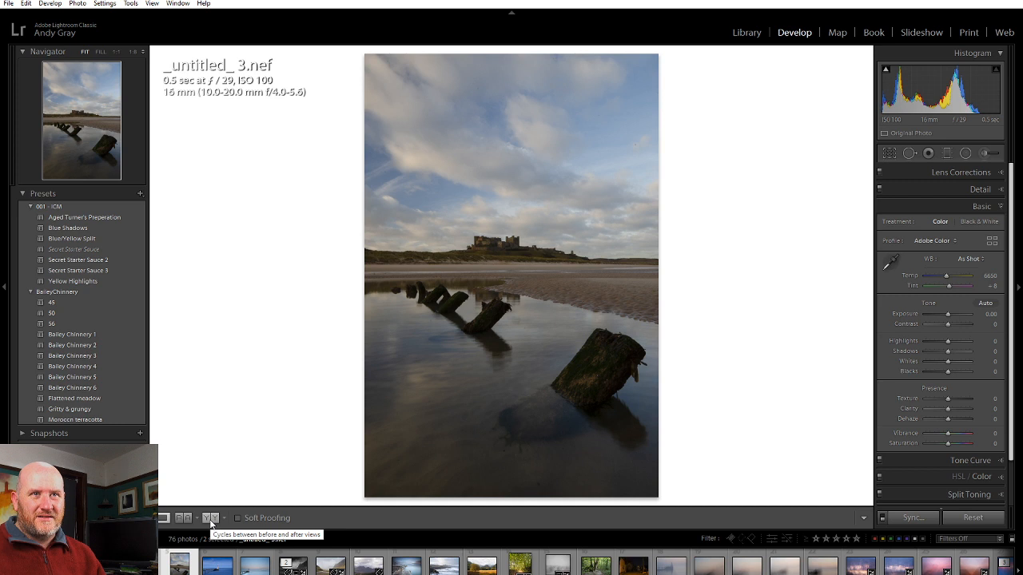
- Compare the unedited beach original side by side with the finished edit in the Library, finishing in the thumbnail grid
click(747, 33)
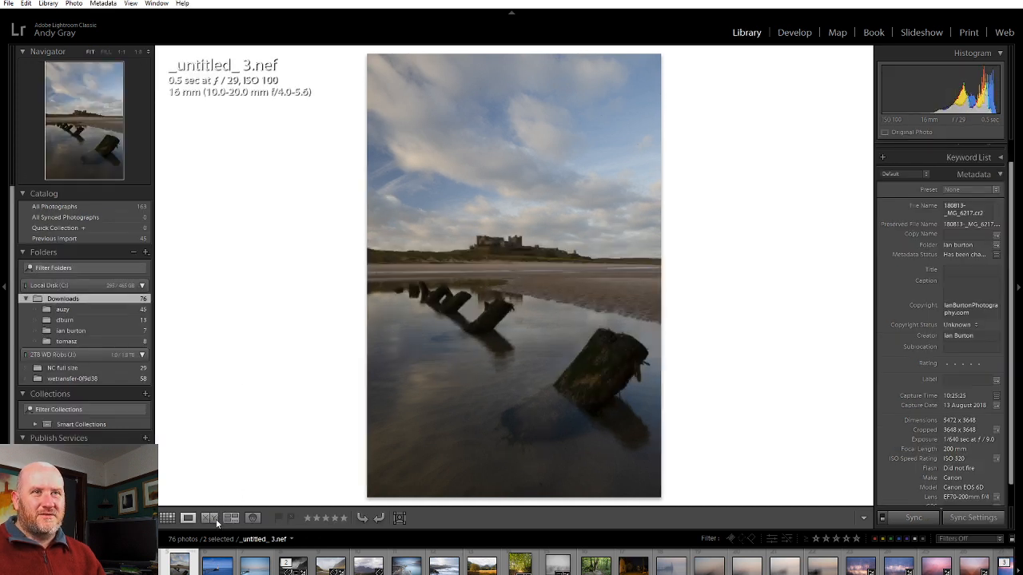
click(213, 520)
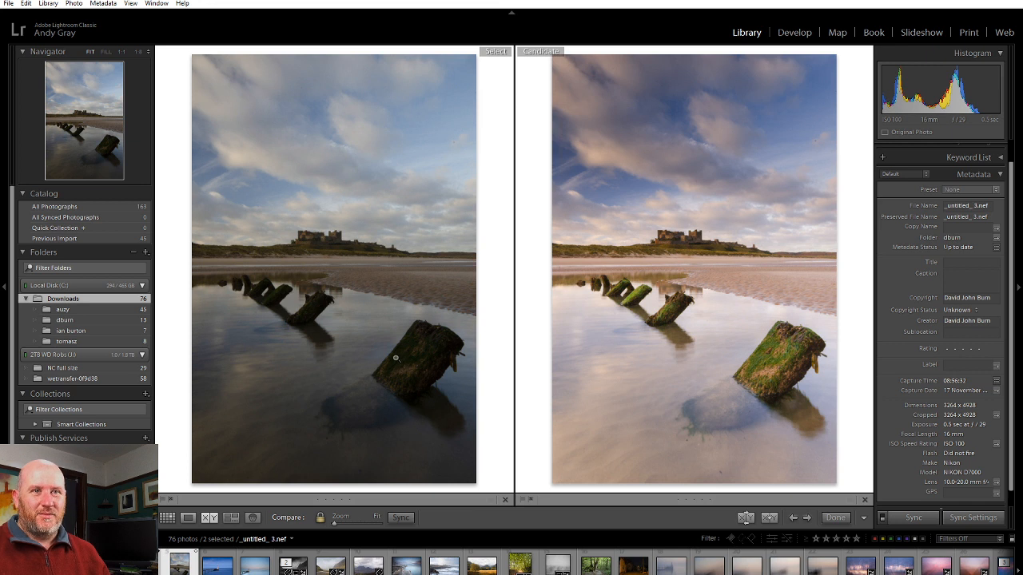
click(167, 518)
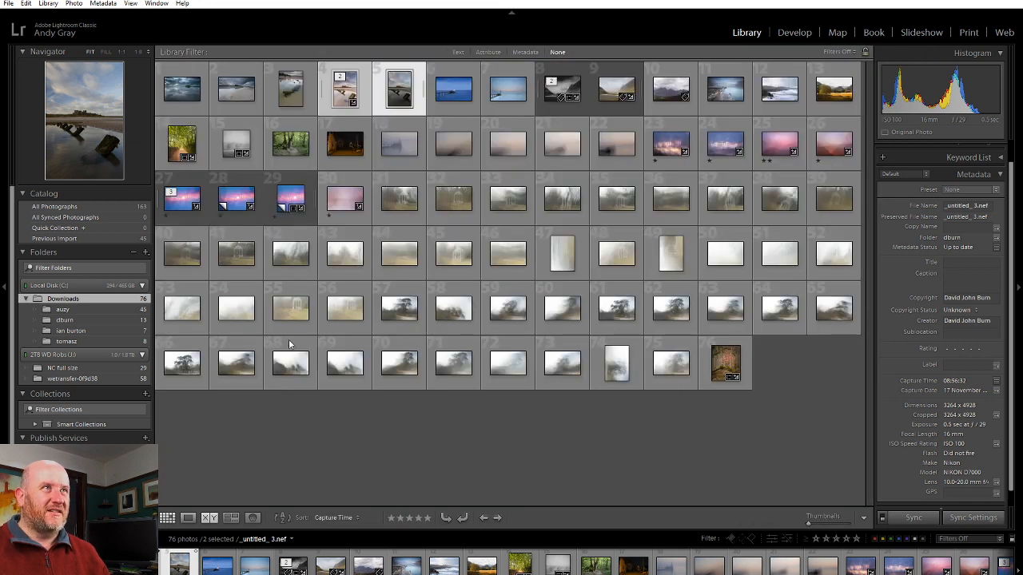
- Open the first gazebo photo, RPO_6932.NEF, at full size and look through the series up to RPO_6948.NEF
click(529, 443)
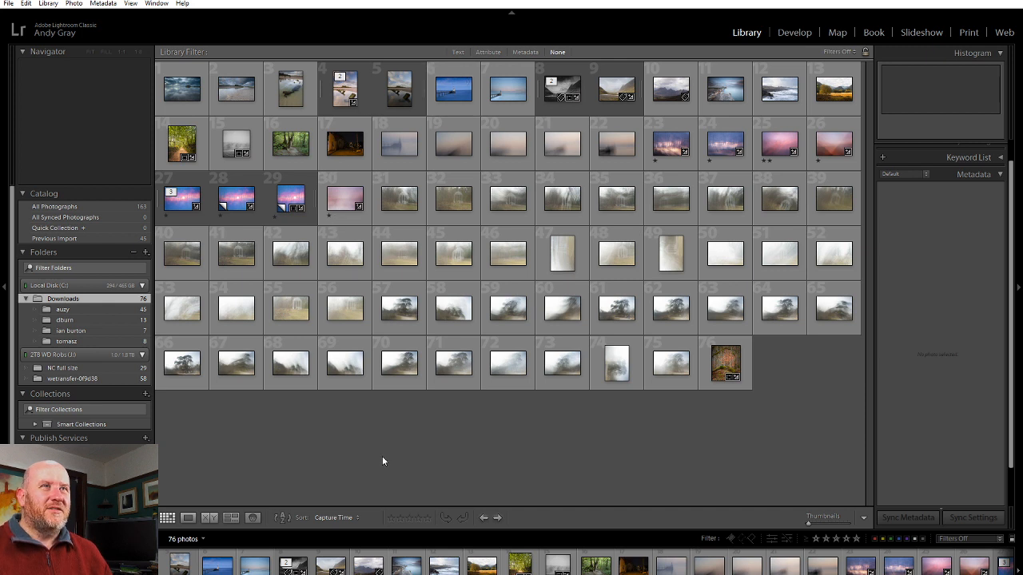
click(401, 203)
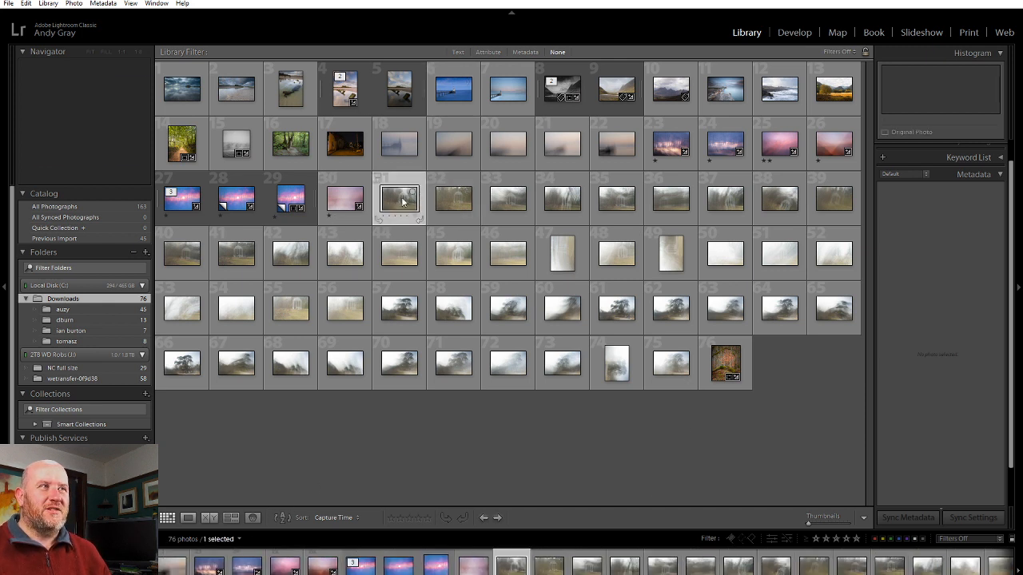
double_click(395, 203)
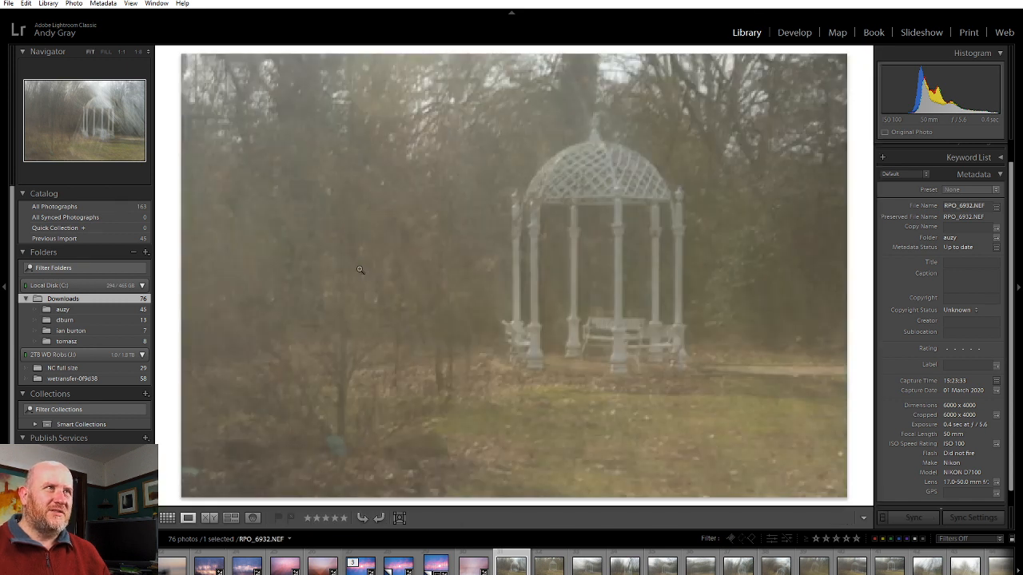
key(Right)
key(Right)
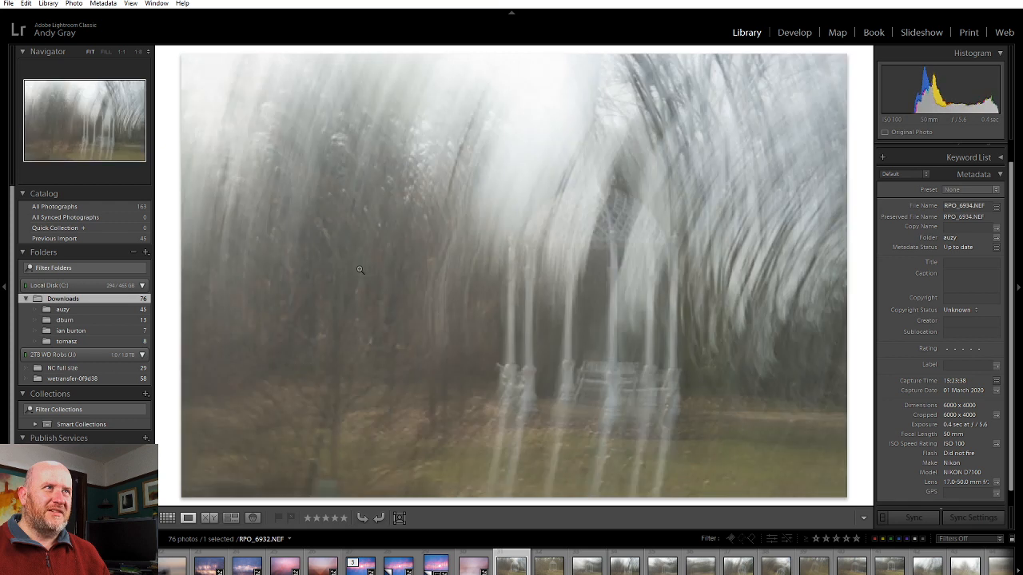
key(Right)
key(Right)
key(Right)
key(Right)
key(Right)
key(Right)
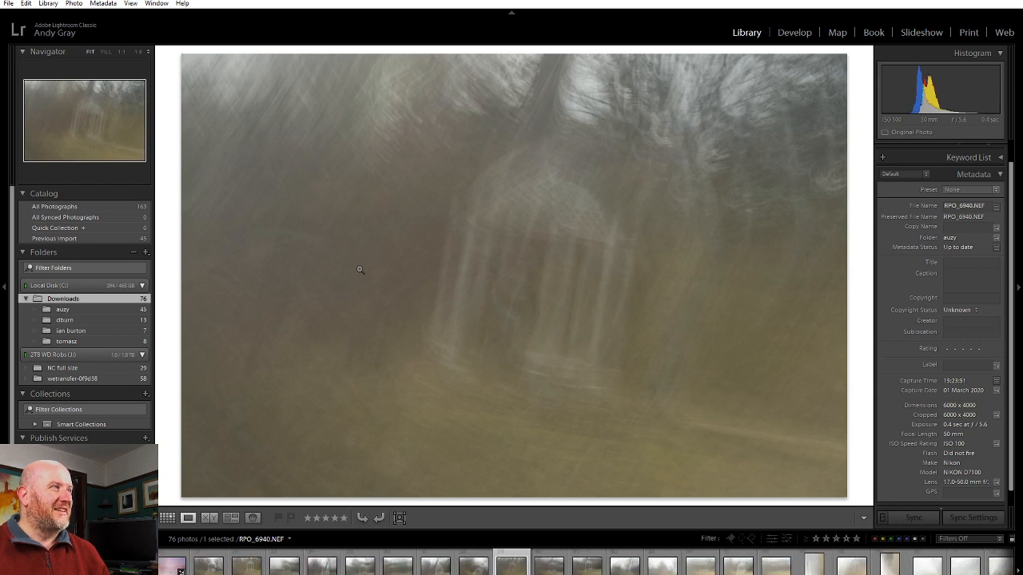
key(Right)
key(Right)
key(Right)
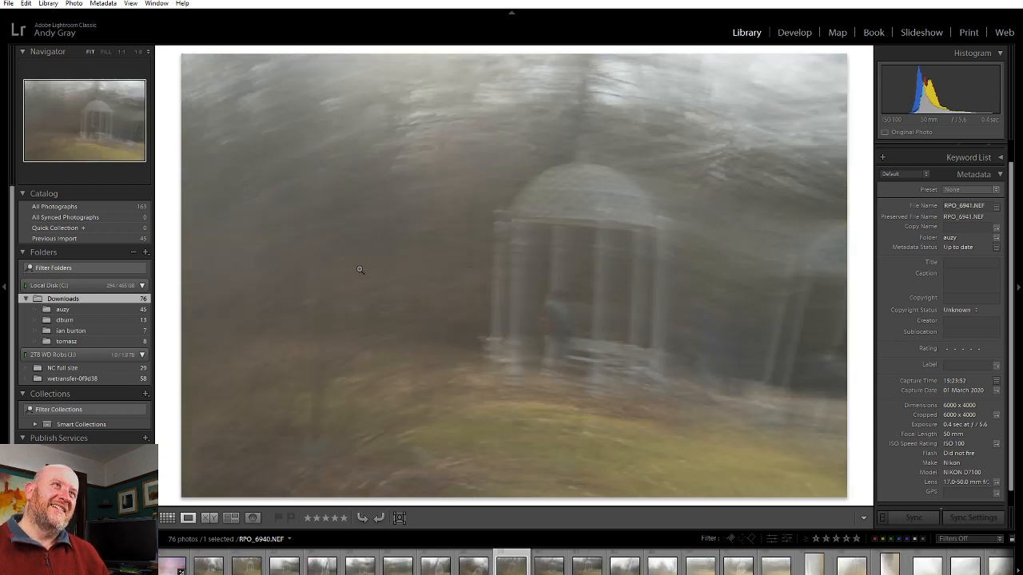
key(Right)
key(Right)
key(Right)
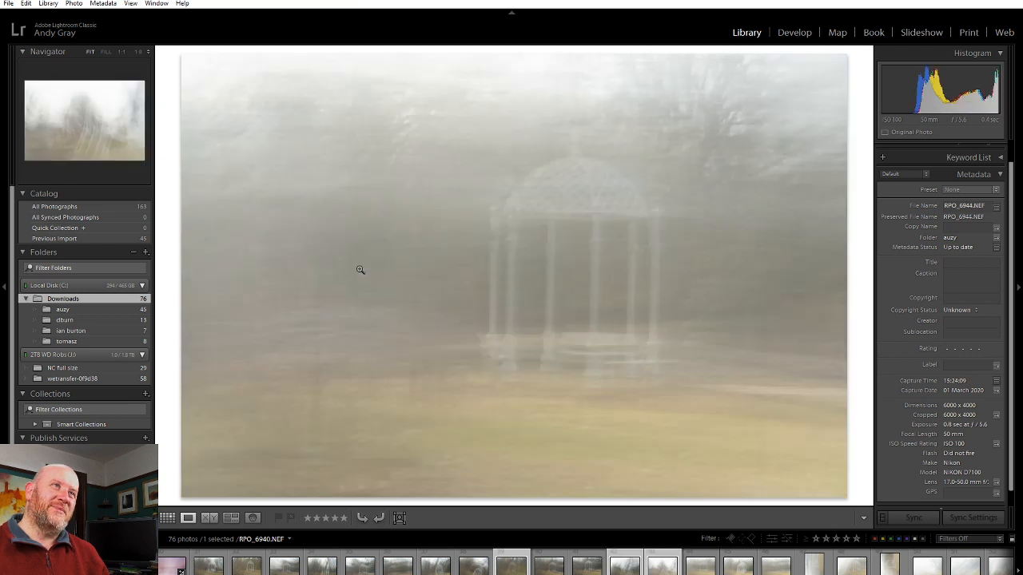
key(Right)
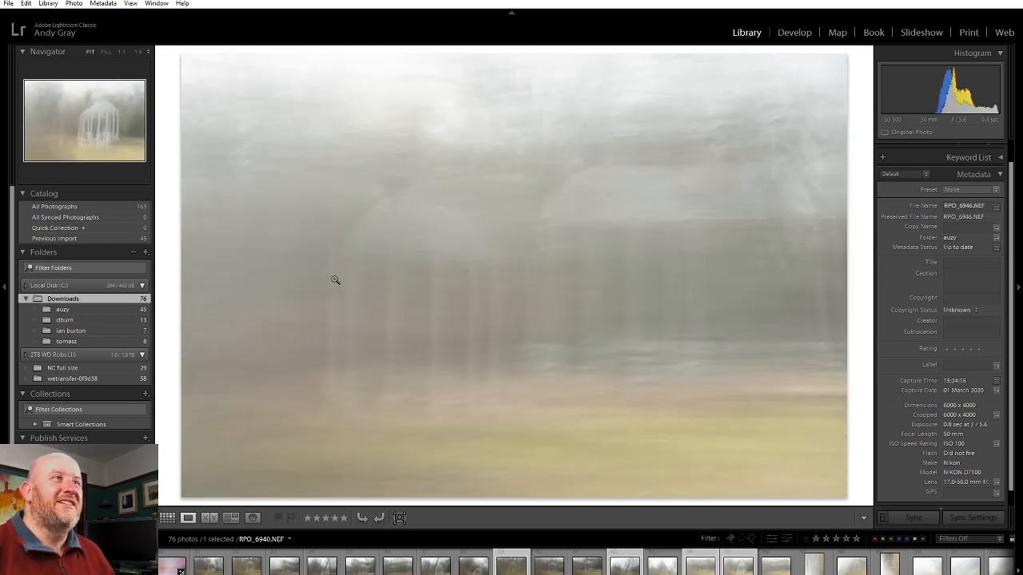
key(Right)
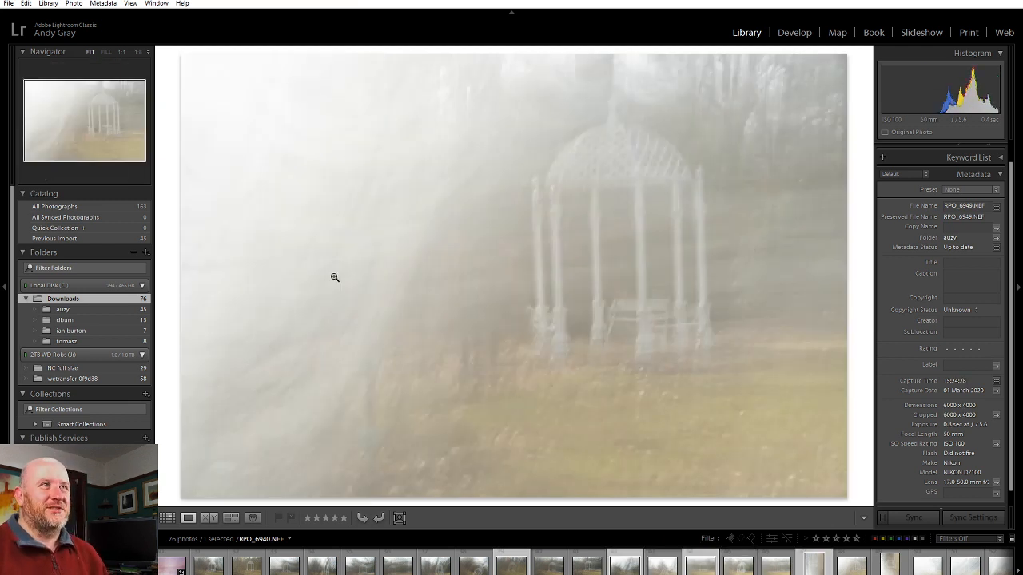
key(Right)
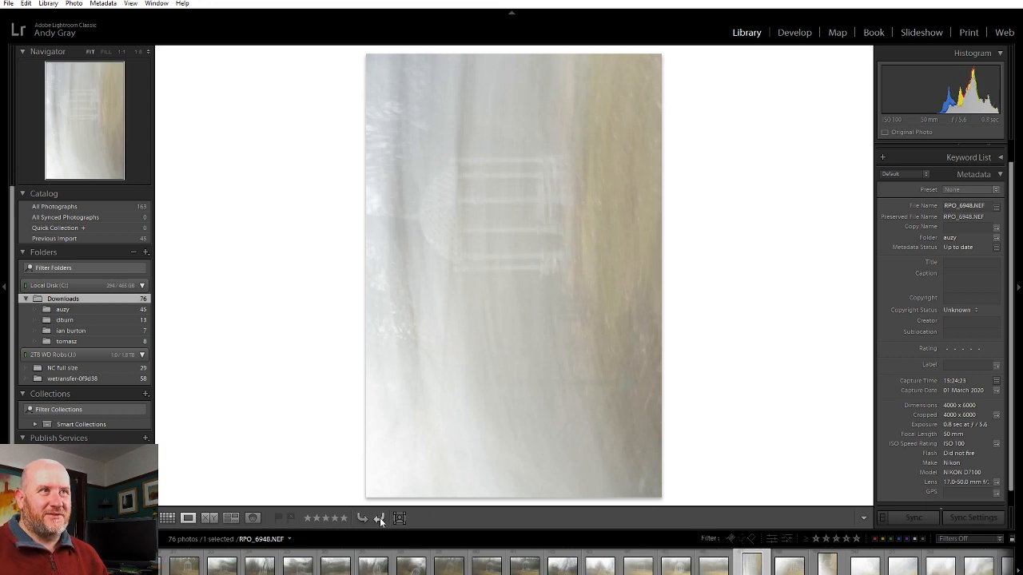
- Rotate the sideways gazebo photos RPO_6948.NEF and RPO_6950.NEF clockwise to landscape
click(380, 518)
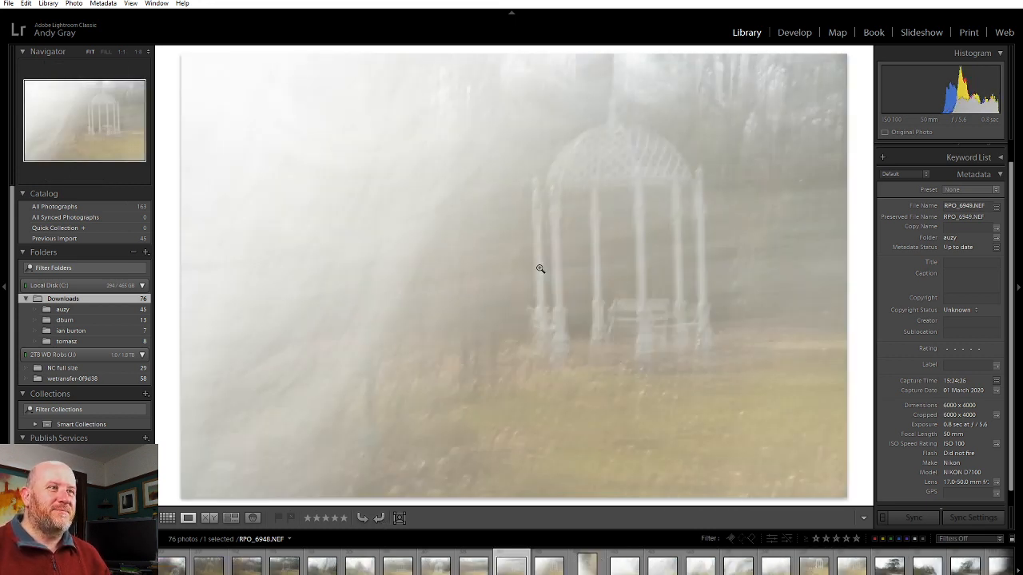
key(Right)
click(379, 520)
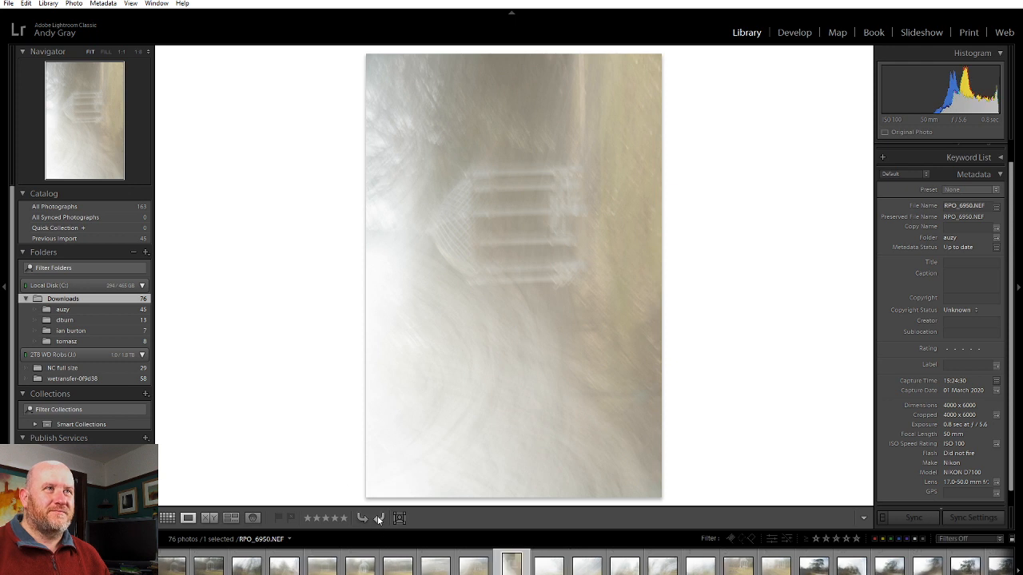
- Look through the remaining gazebo shots and the blurred tree photos that follow
key(Right)
key(Right)
key(Right)
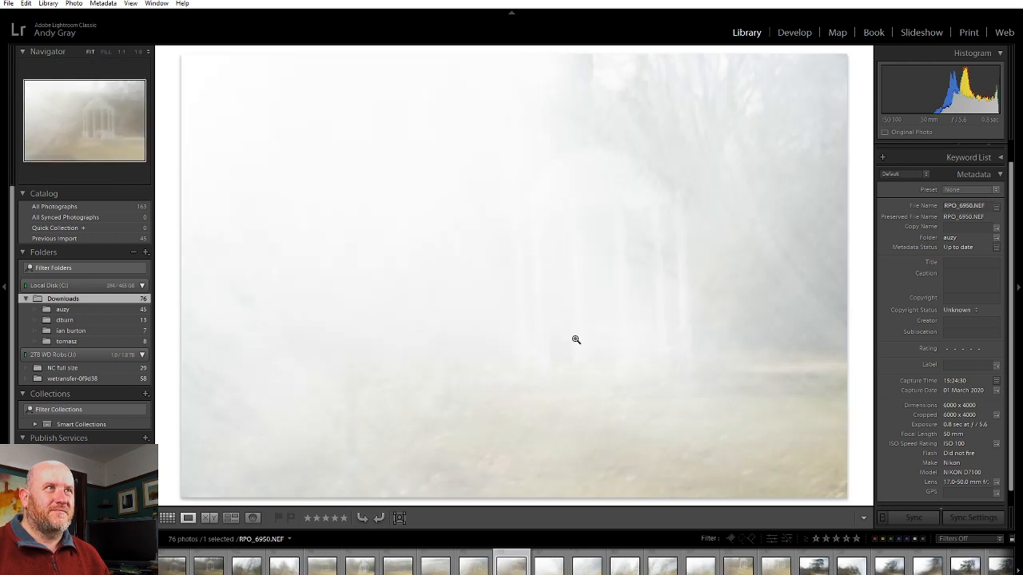
key(Right)
key(Right)
key(Right)
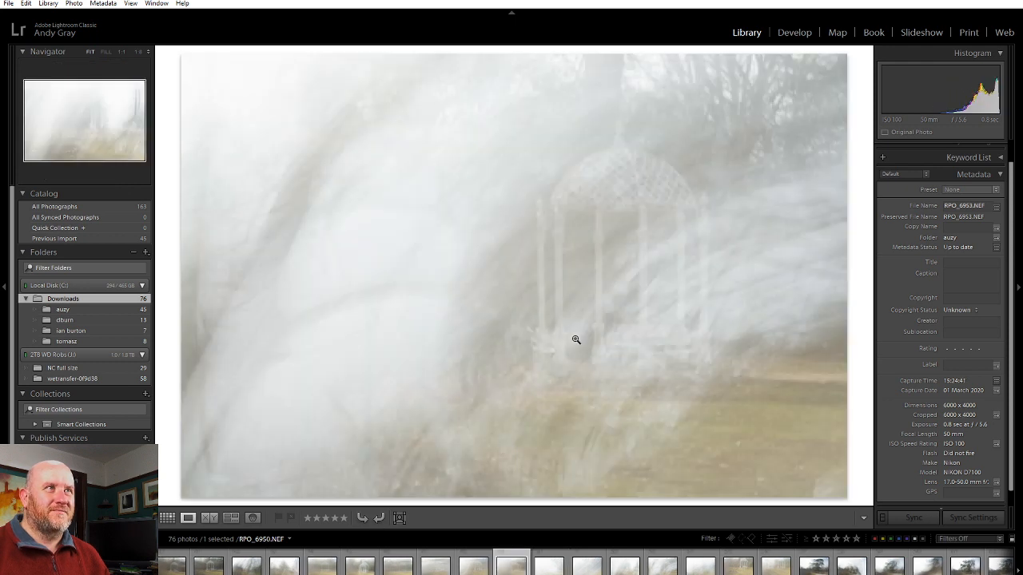
key(Right)
key(Right)
key(Right)
key(Right)
key(Right)
key(Right)
key(Right)
key(Right)
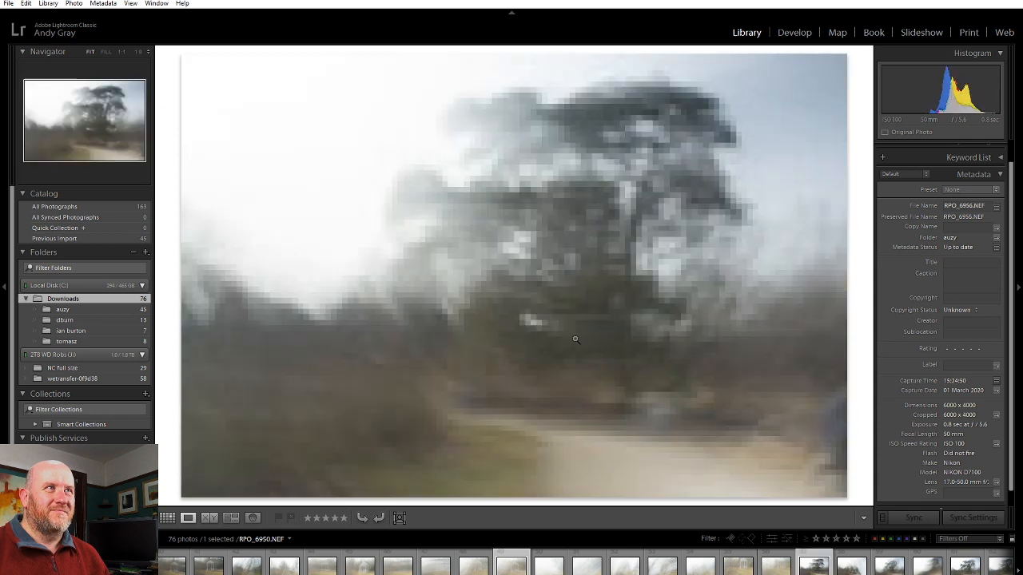
key(Right)
key(Right)
key(Right)
key(Right)
key(Right)
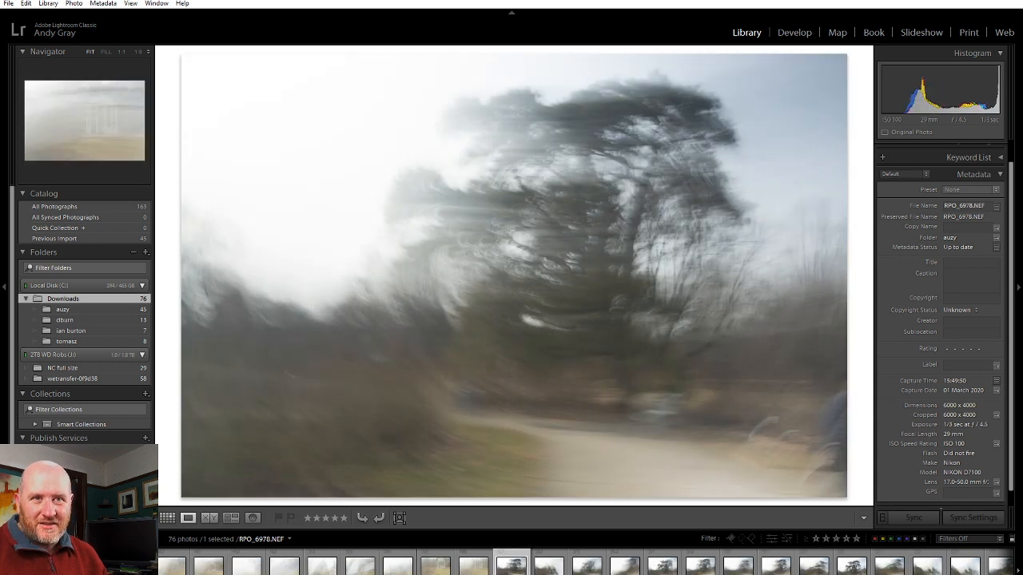
- Review the opening gazebo shots again and give RPO_6934.NEF a one-star rating
scroll(397, 568, up, 5)
click(398, 568)
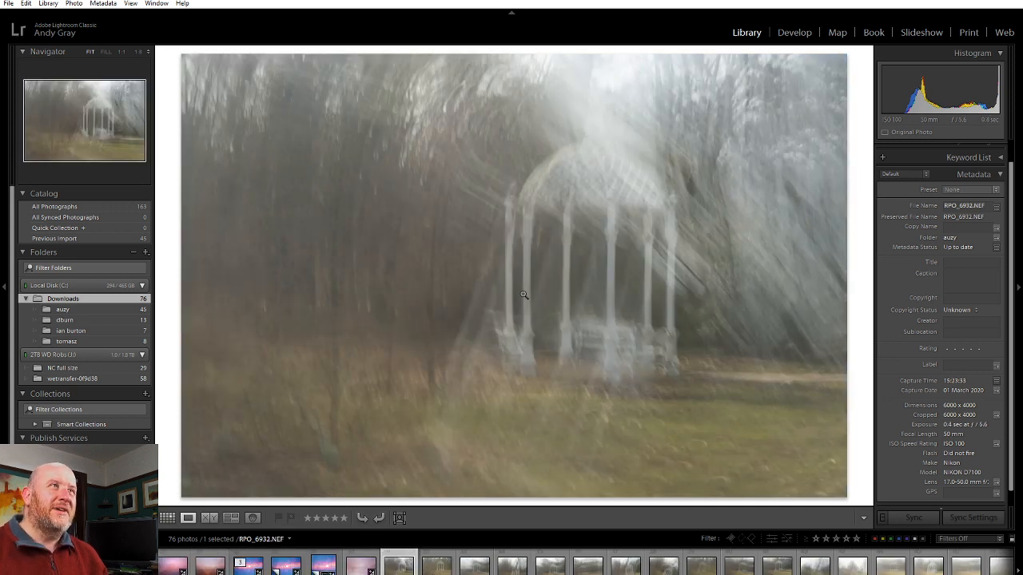
key(Right)
key(Right)
key(Right)
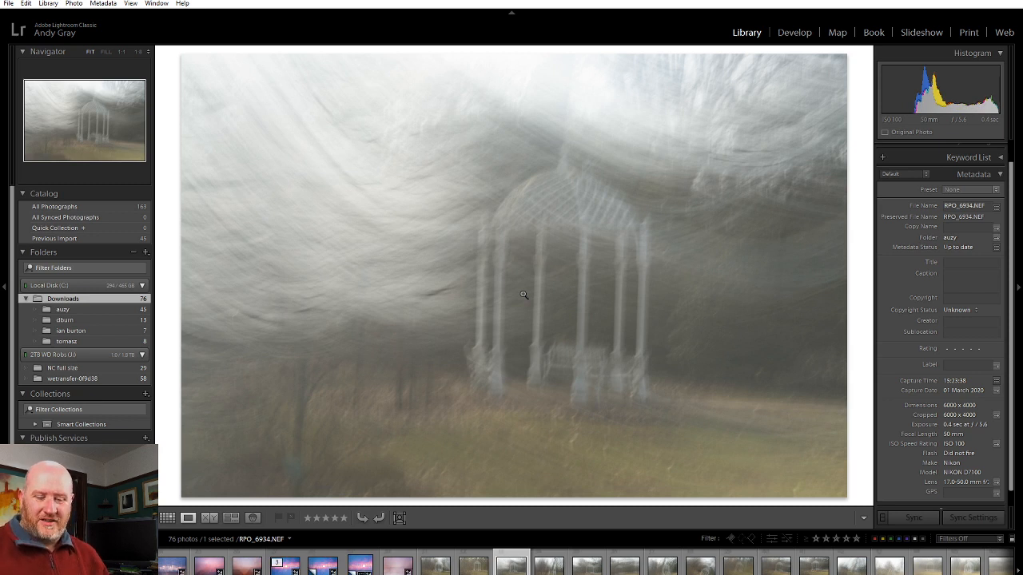
key(1)
key(Left)
key(Left)
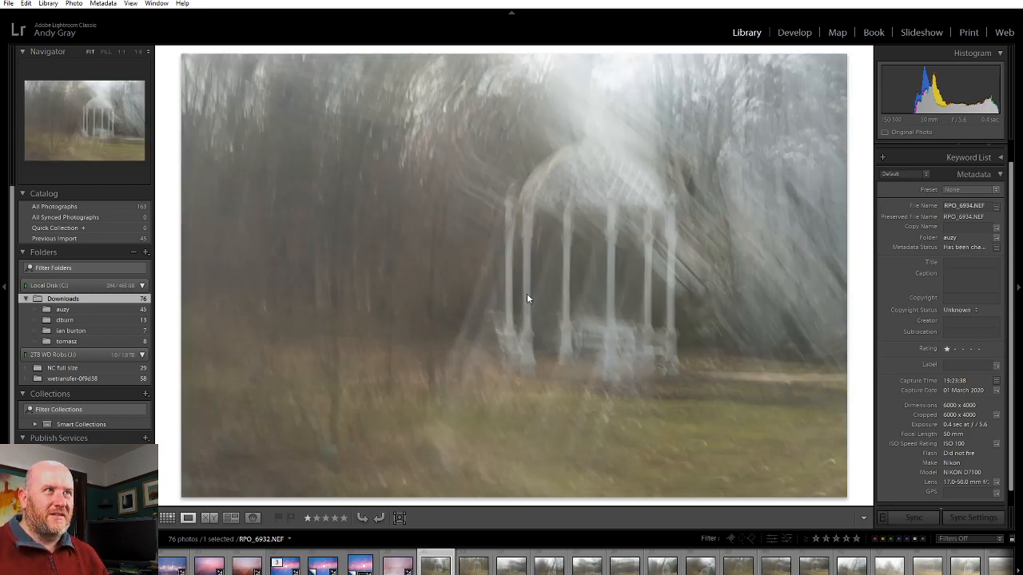
- Give RPO_6932.NEF and RPO_6939.NEF a one-star rating each while reviewing the opening gazebo shots
key(1)
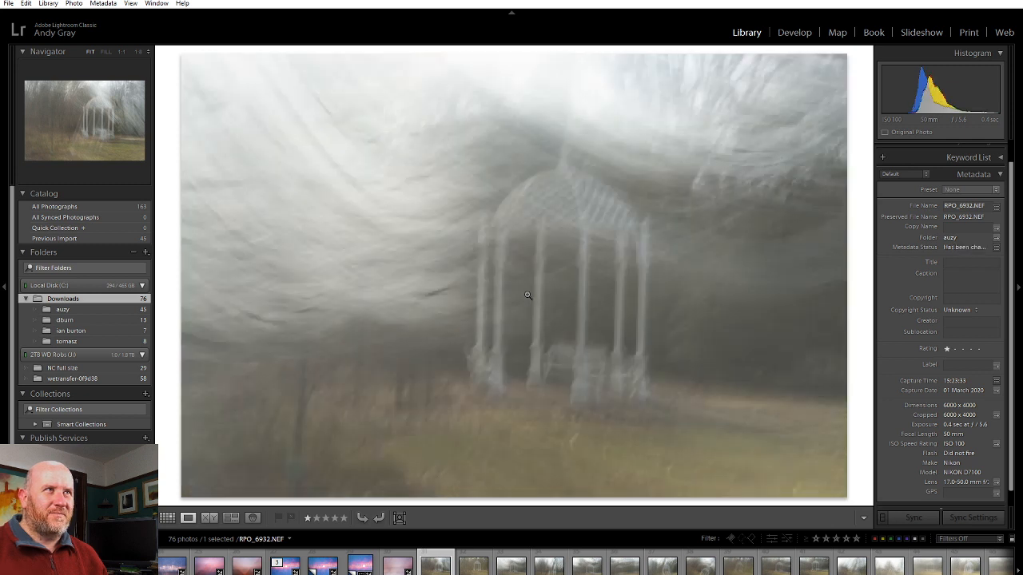
key(Right)
key(Right)
key(Right)
key(Right)
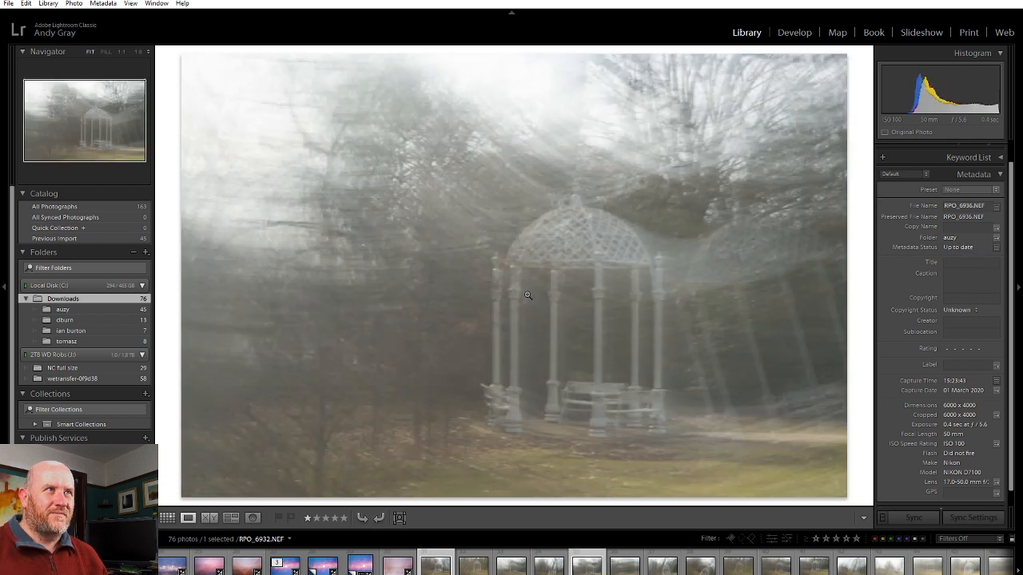
key(Right)
key(Right)
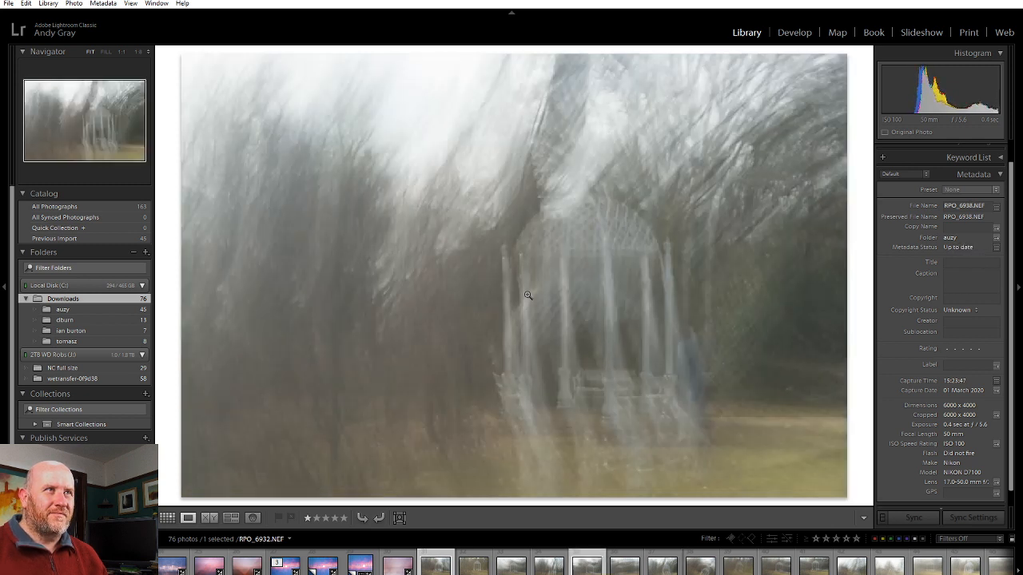
key(Right)
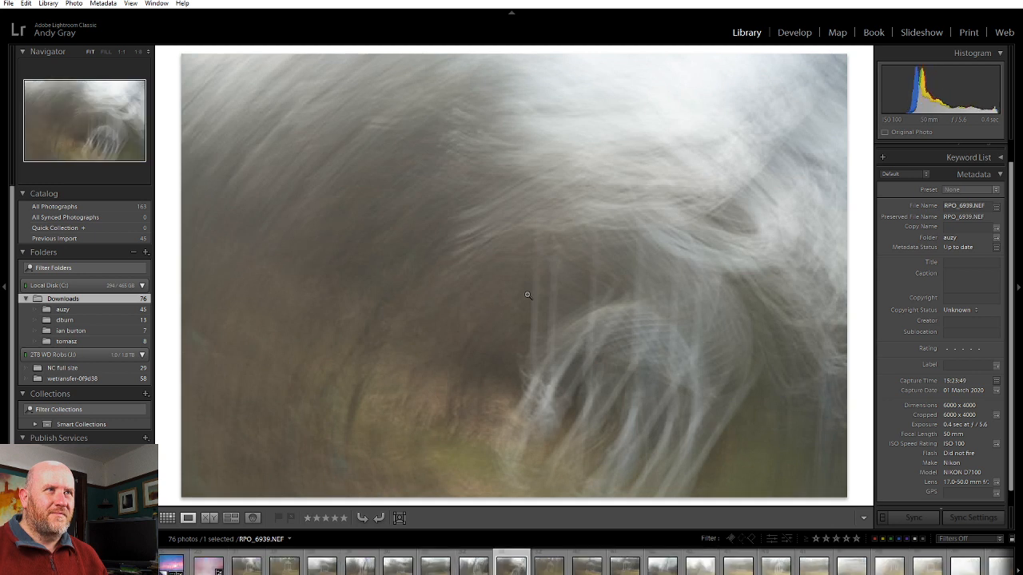
key(1)
- Look through the following gazebo shots past RPO_6948.NEF, then return to RPO_6946.NEF and rate it one star
key(Right)
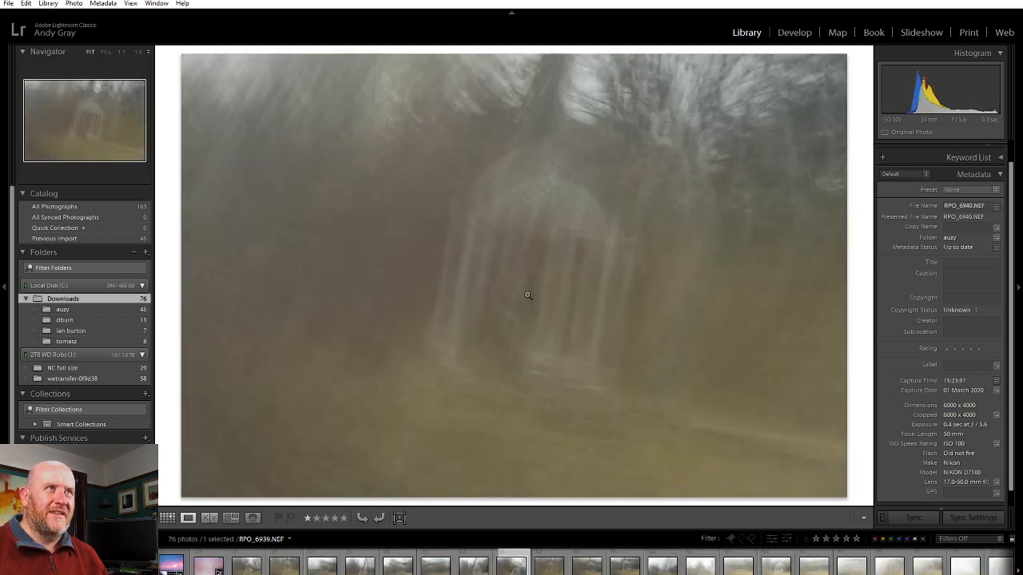
key(Right)
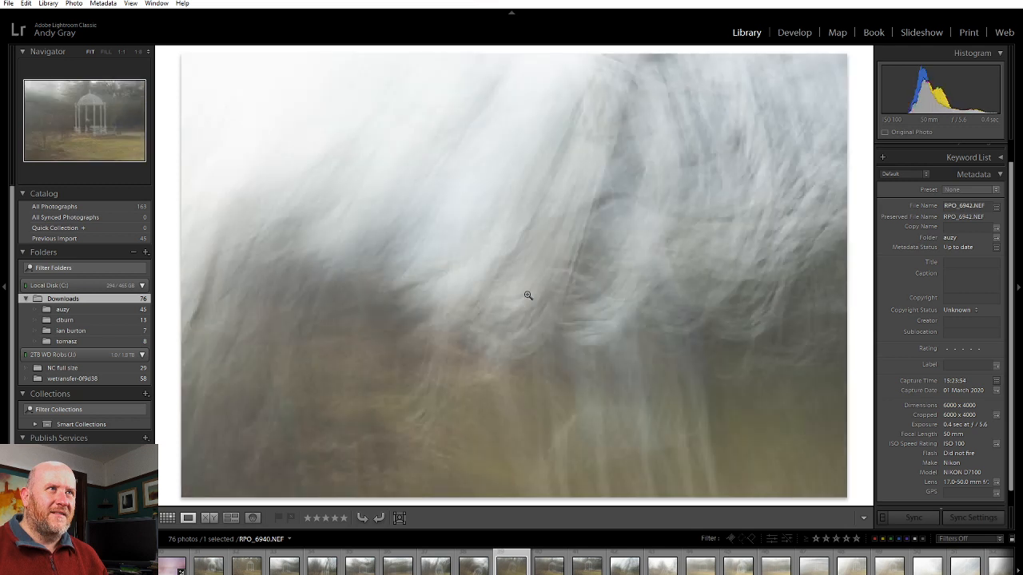
key(Right)
key(Right)
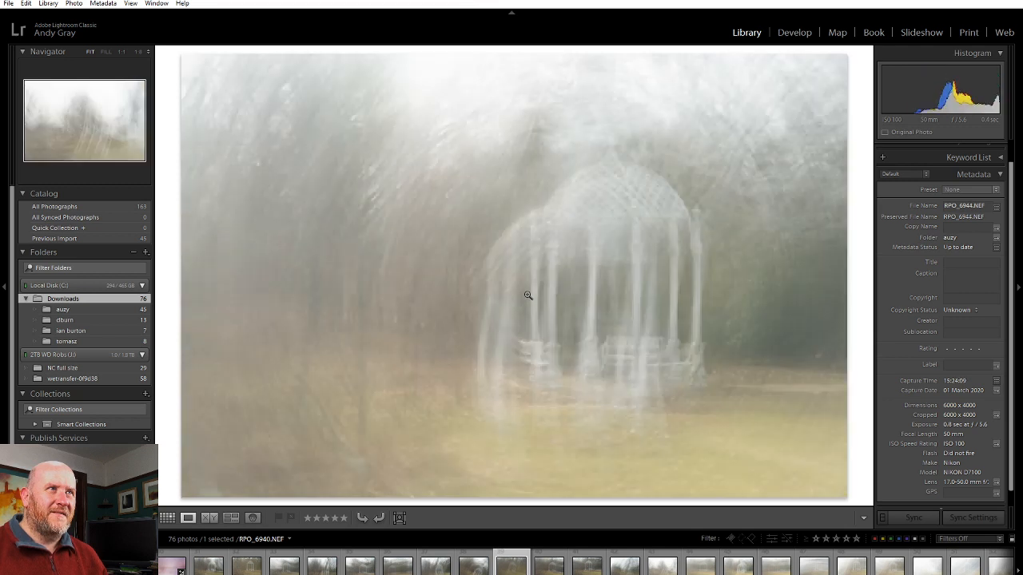
key(Right)
key(Right)
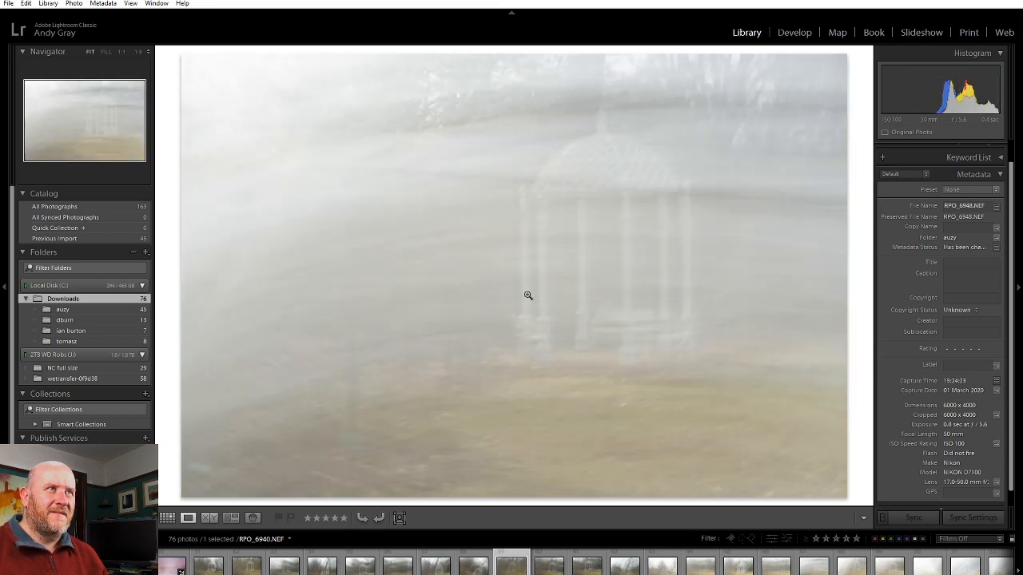
key(Right)
key(Left)
key(Left)
key(Left)
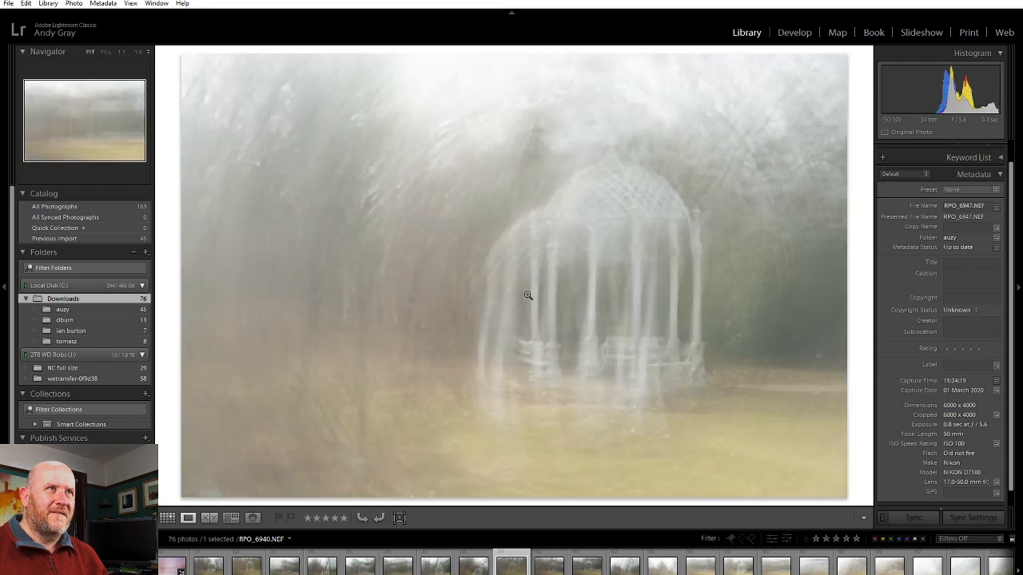
key(Left)
key(1)
- Go back through the series to RPO_6940.NEF and give it a one-star rating
key(Left)
key(Left)
key(Left)
key(Left)
key(Left)
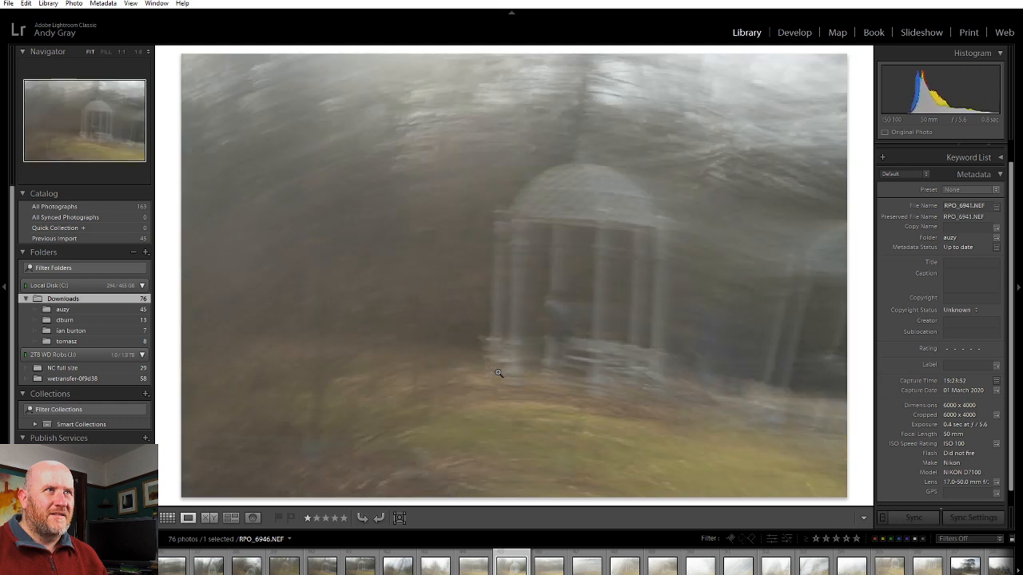
key(Left)
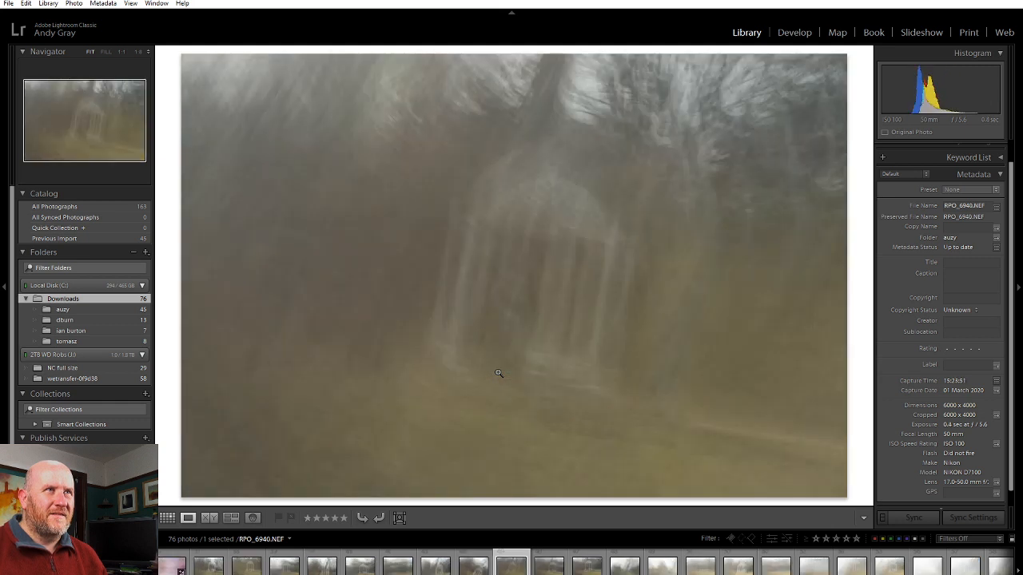
key(1)
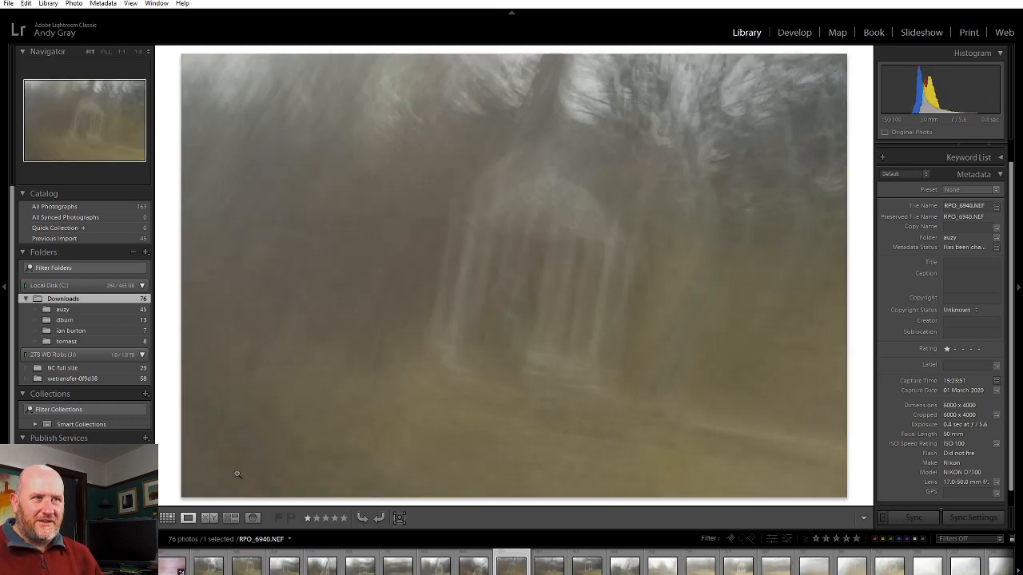
- Select the five one-star gazebo photos RPO_6932, RPO_6934, RPO_6939, RPO_6940 and RPO_6946 together, with RPO_6932.NEF as the active photo
click(207, 565)
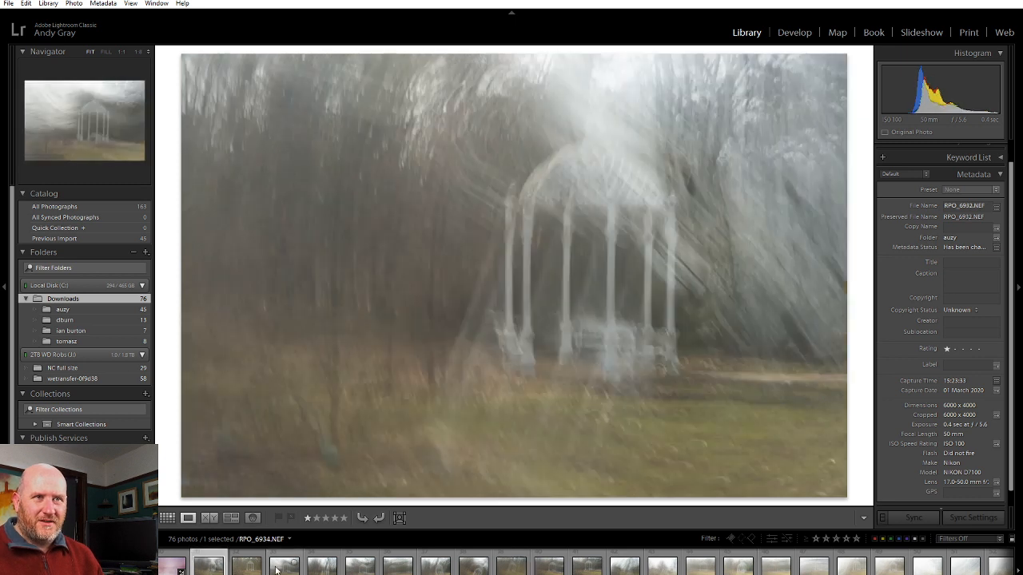
ctrl+click(285, 564)
ctrl+click(473, 565)
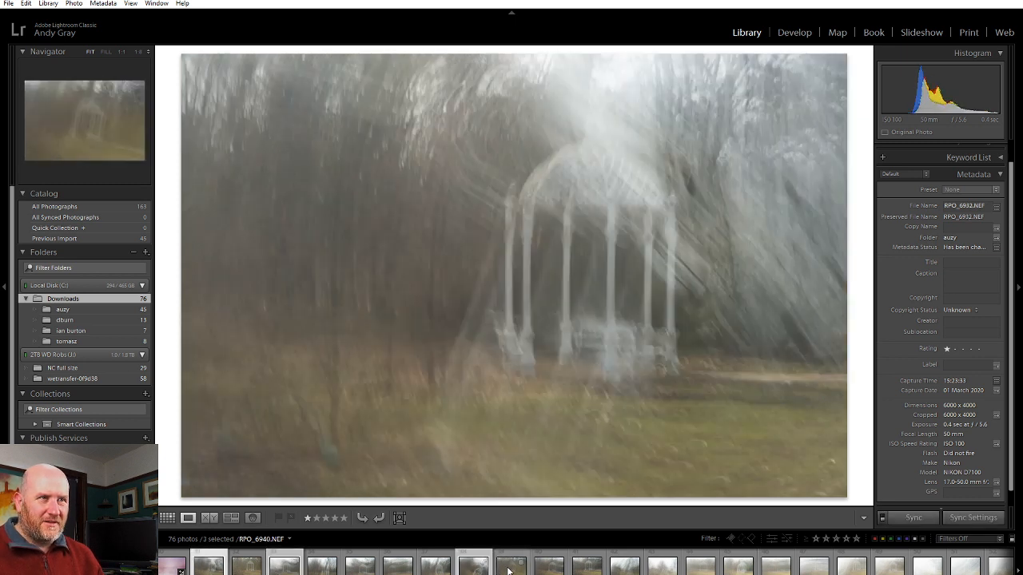
ctrl+click(512, 565)
ctrl+click(794, 563)
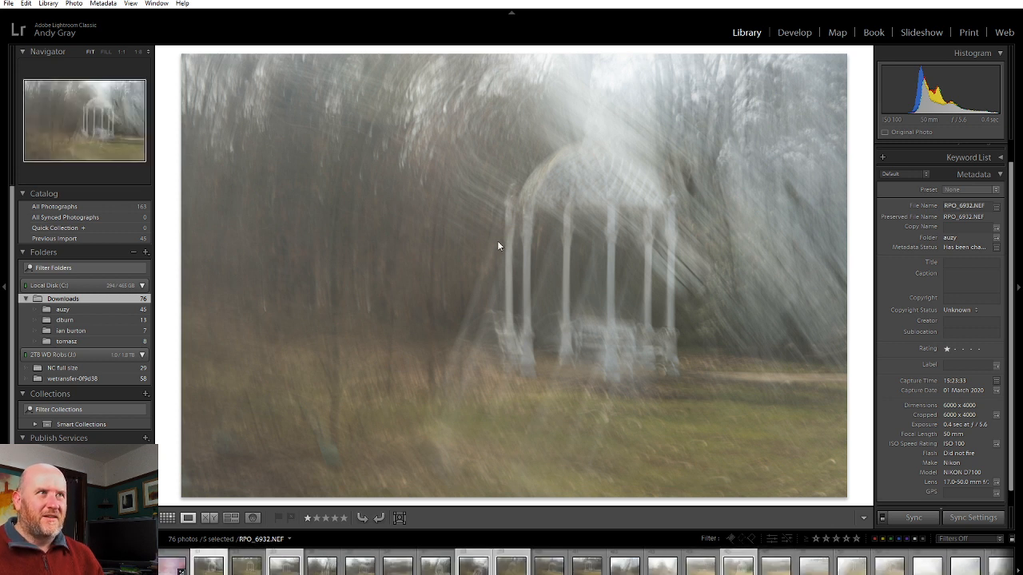
click(600, 277)
click(601, 278)
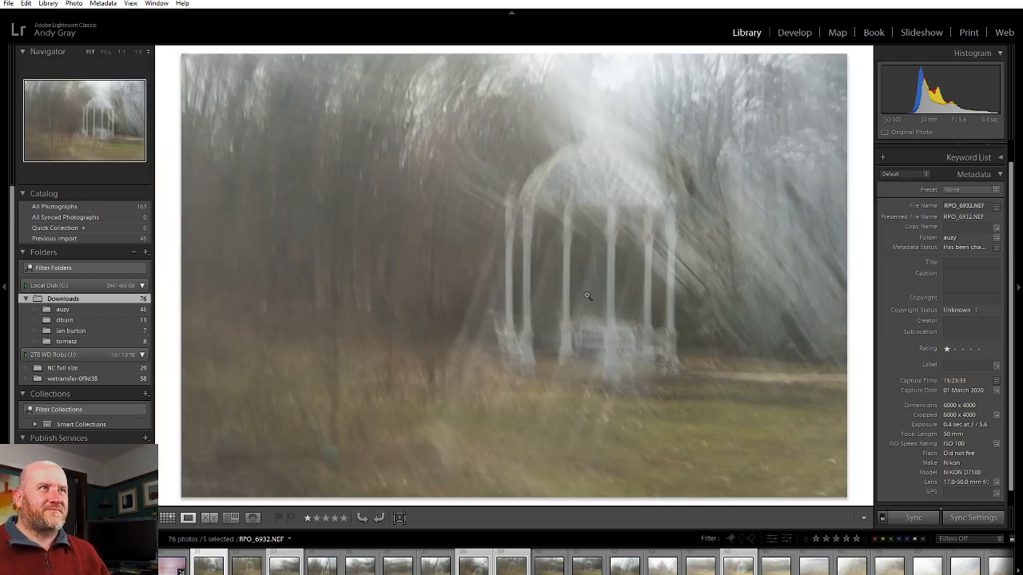
- Bring RPO_6932.NEF into the Develop module, remove chromatic aberration and enable lens profile corrections
click(794, 32)
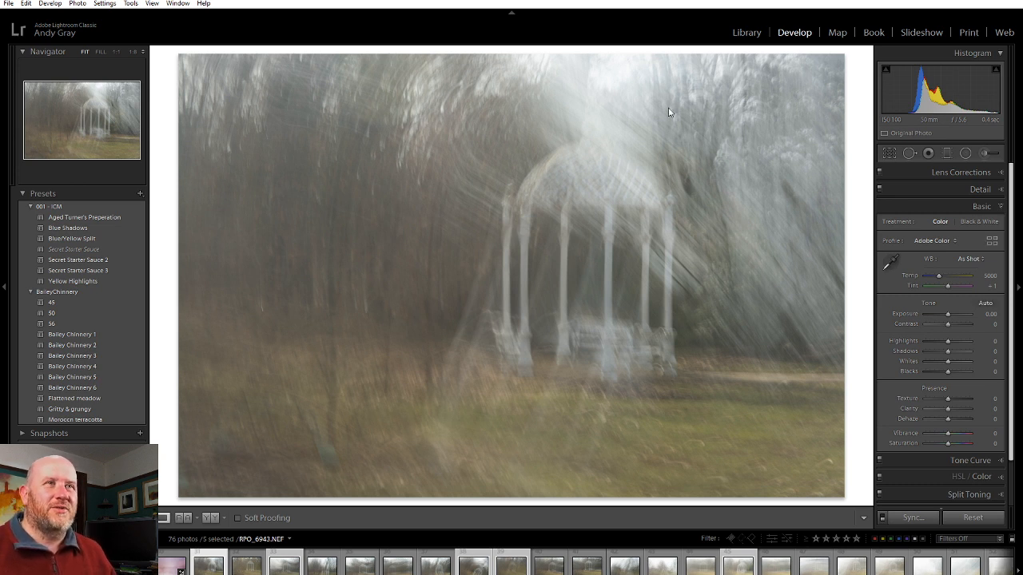
click(943, 172)
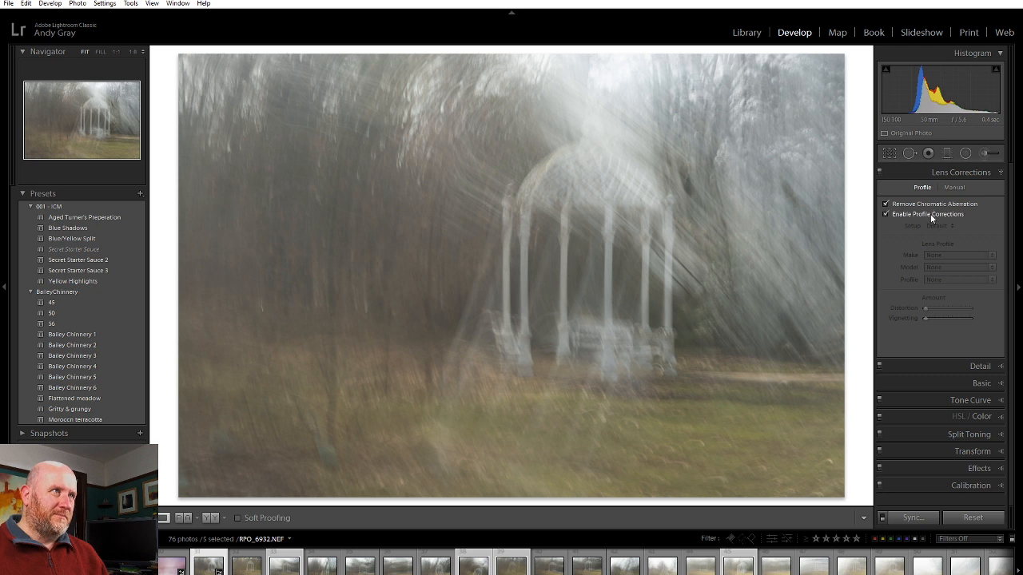
click(973, 175)
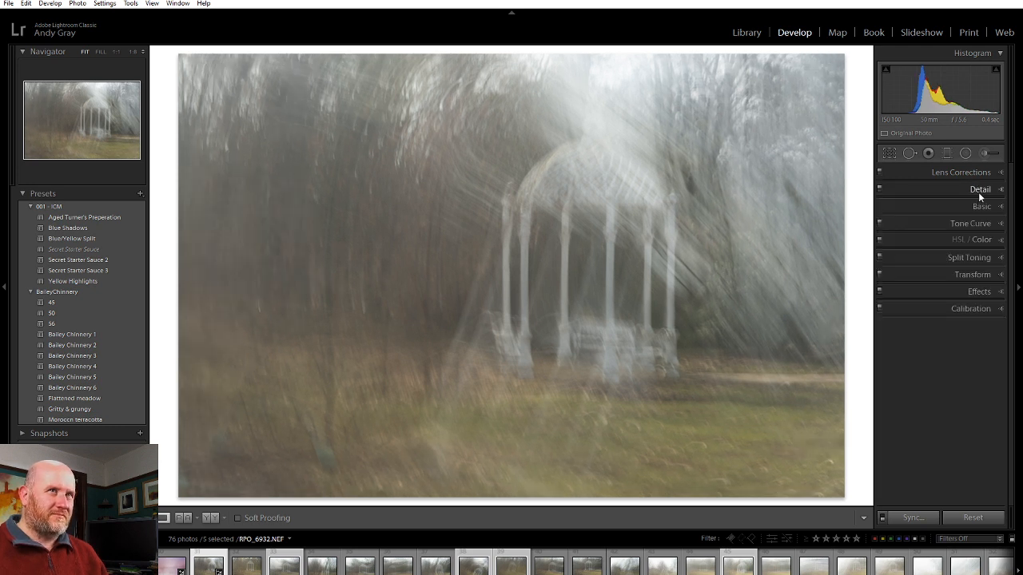
- Set the gazebo photo's Contrast to +55 and Blacks to -38
click(979, 207)
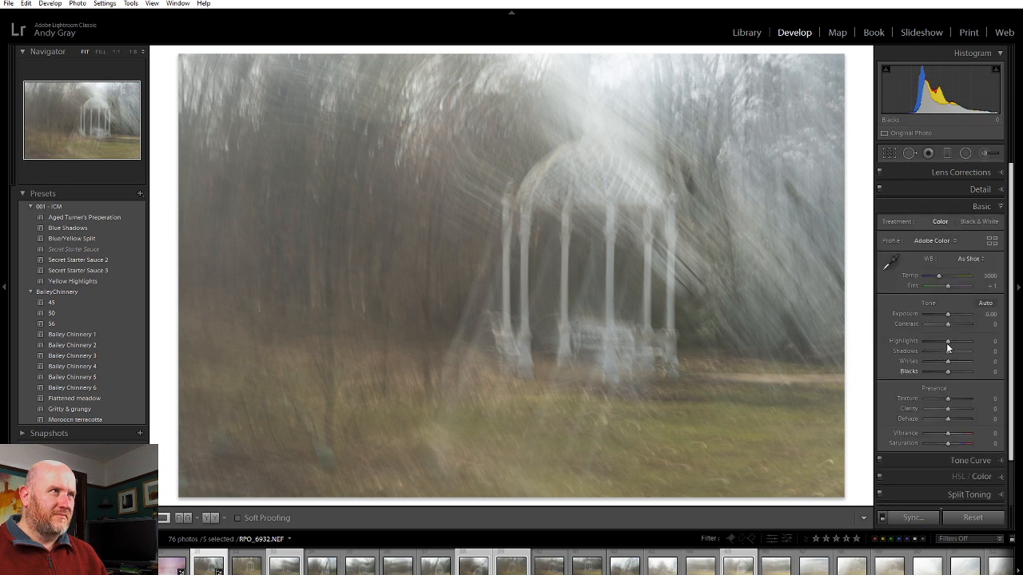
click(959, 325)
drag(959, 327, 959, 324)
drag(948, 372, 927, 374)
drag(926, 374, 939, 375)
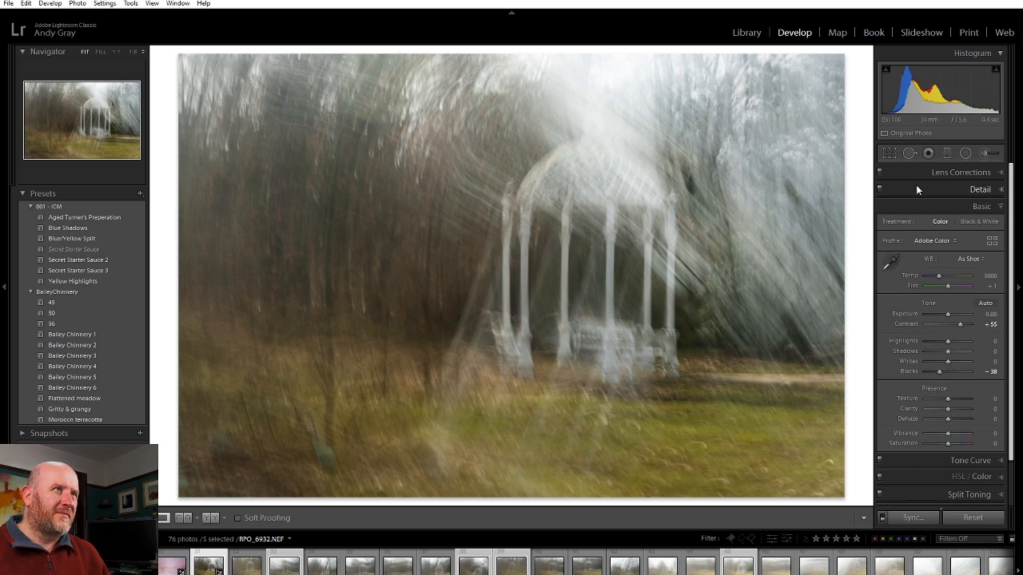
- Try the Auto, Daylight, Cloudy, Shade and Tungsten white balance presets on the gazebo photo
click(970, 260)
click(962, 286)
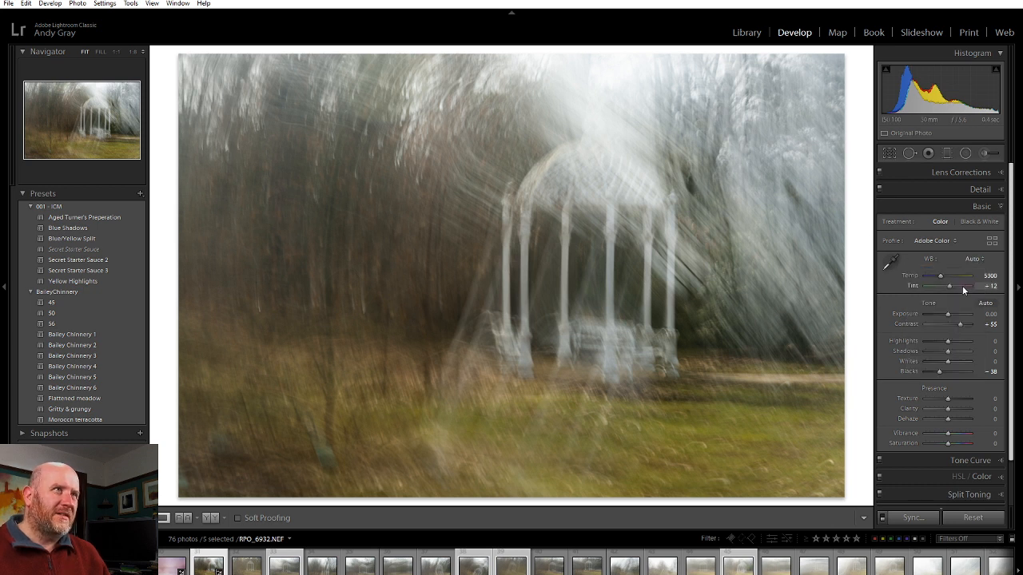
click(970, 258)
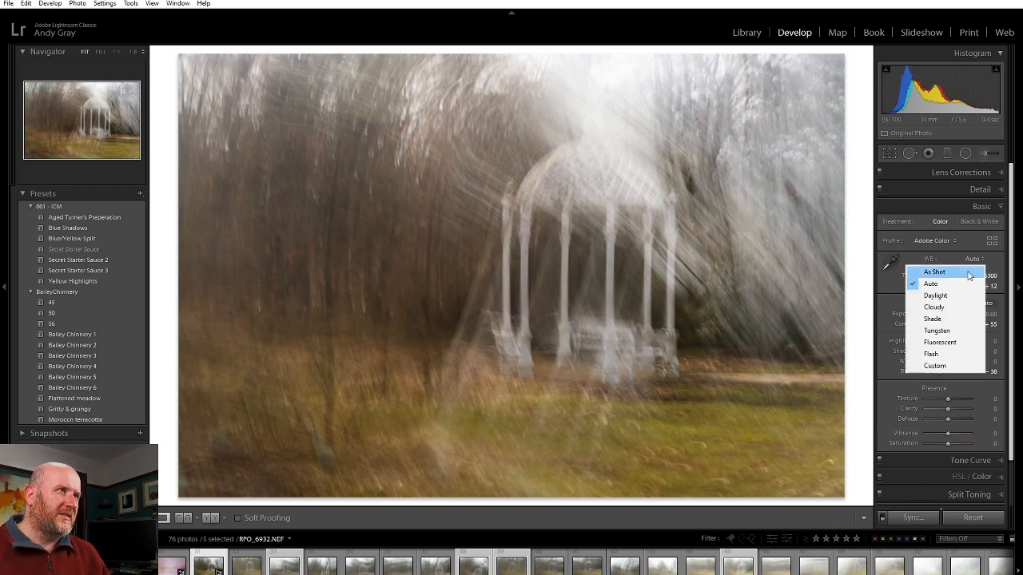
click(963, 294)
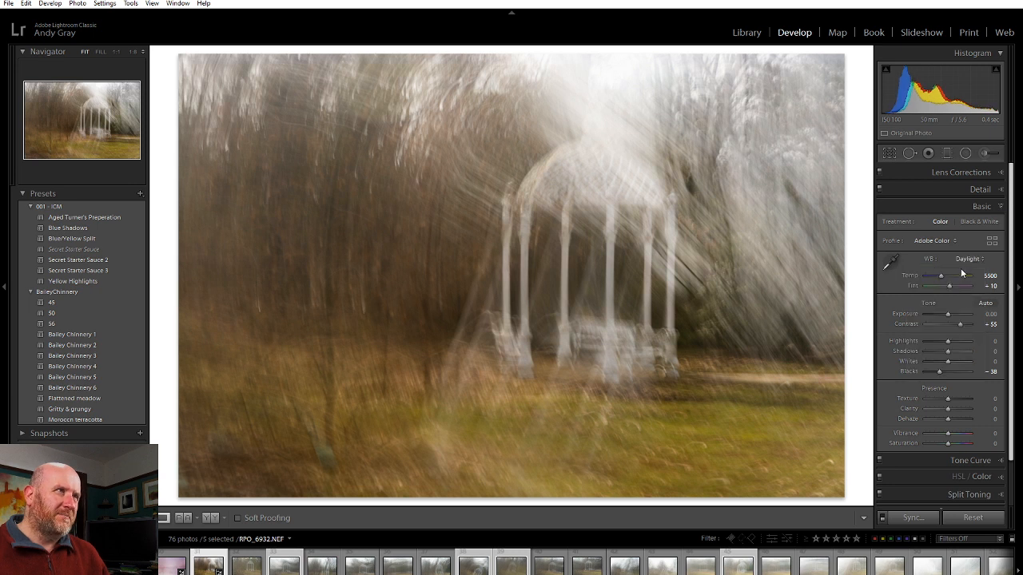
click(965, 259)
click(942, 307)
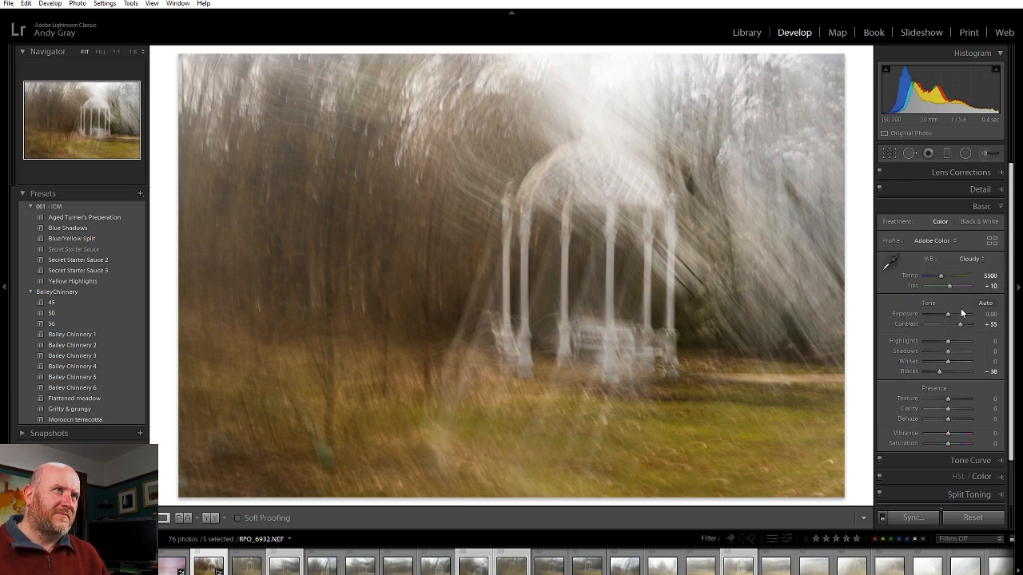
click(968, 259)
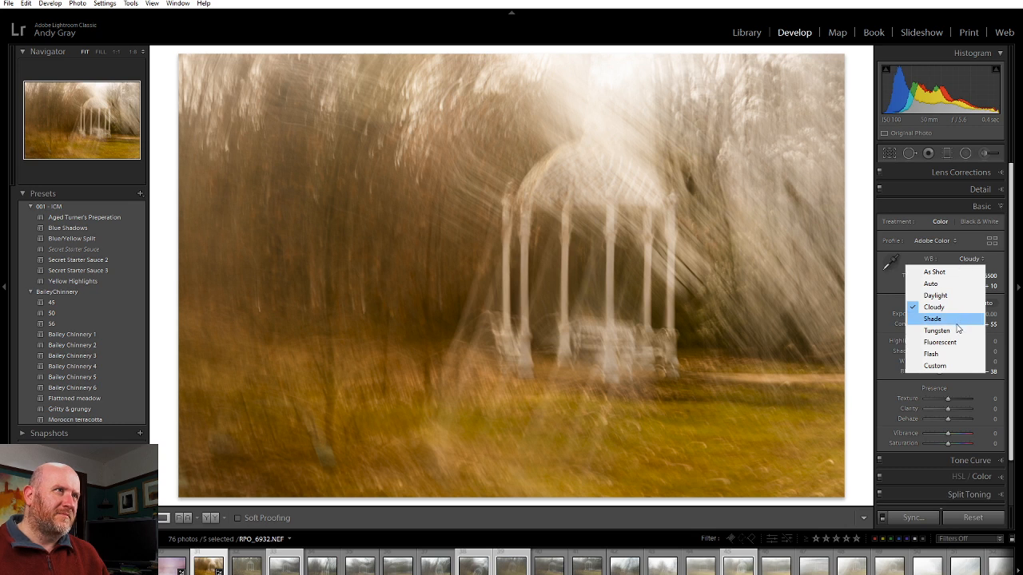
click(958, 323)
click(968, 259)
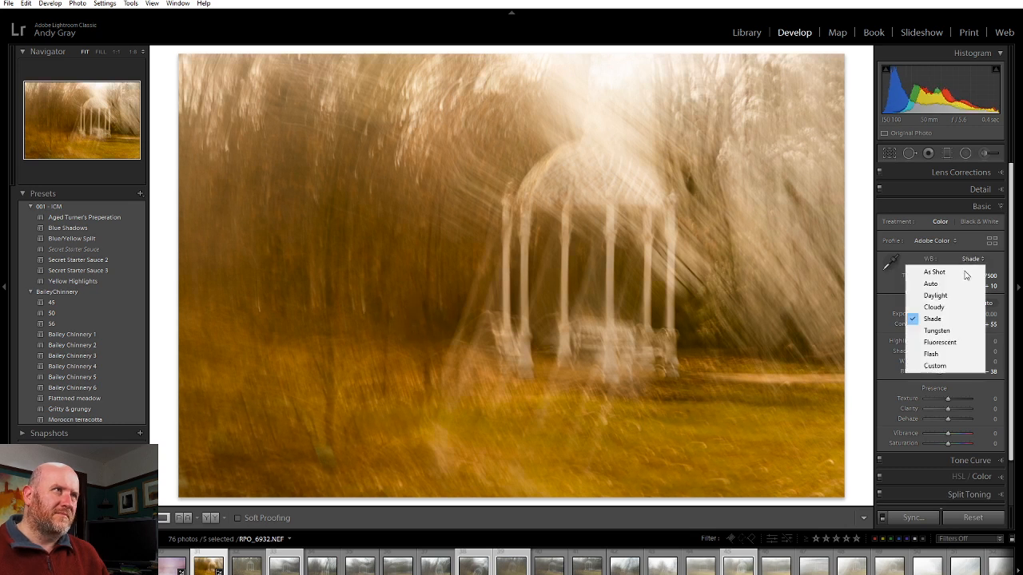
click(957, 335)
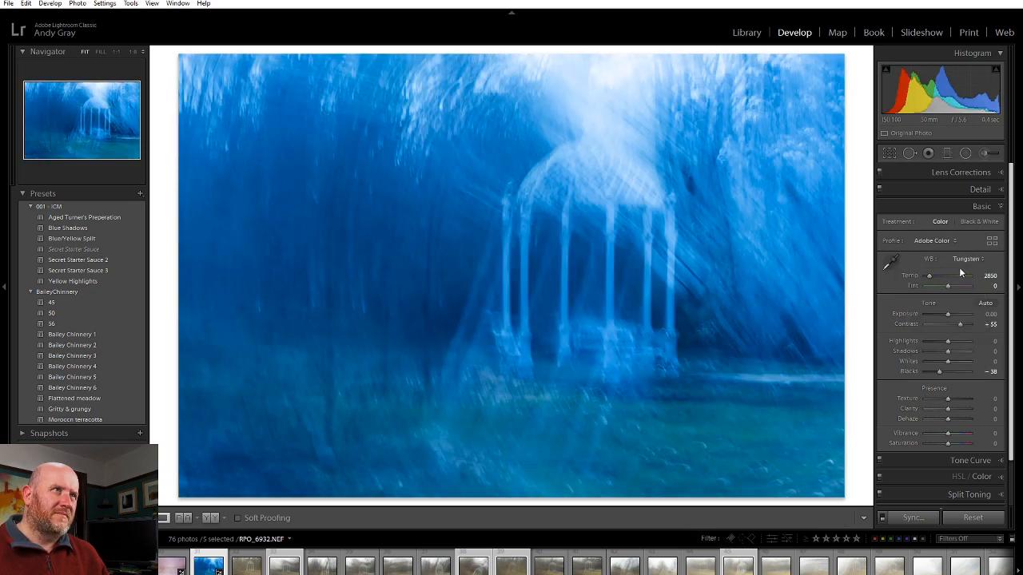
- Set the white balance to Fluorescent, and lower Highlights to -2 and Shadows to -52
click(968, 259)
click(950, 343)
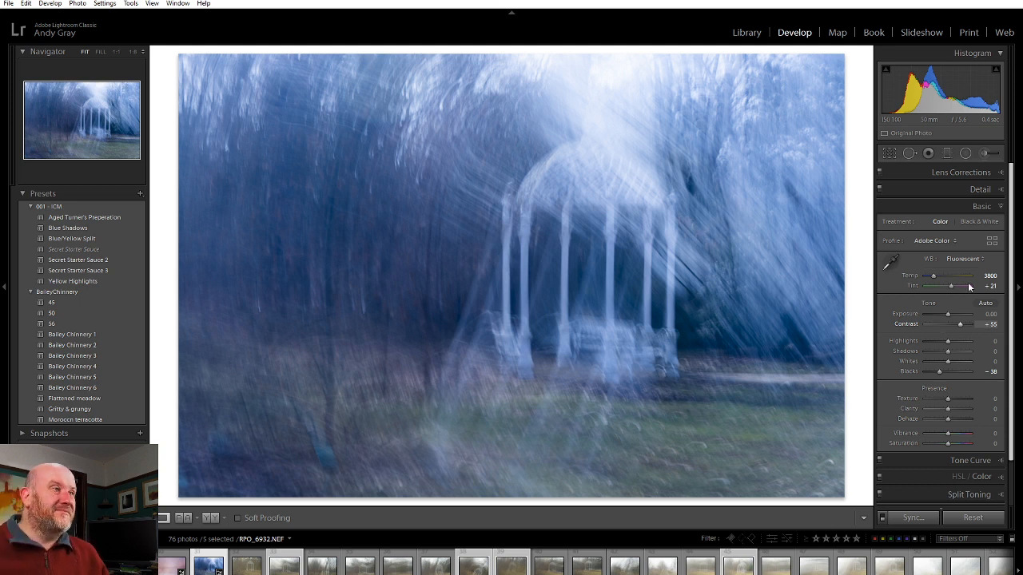
mouse_move(947, 354)
mouse_down()
mouse_move(926, 358)
mouse_move(946, 344)
mouse_up()
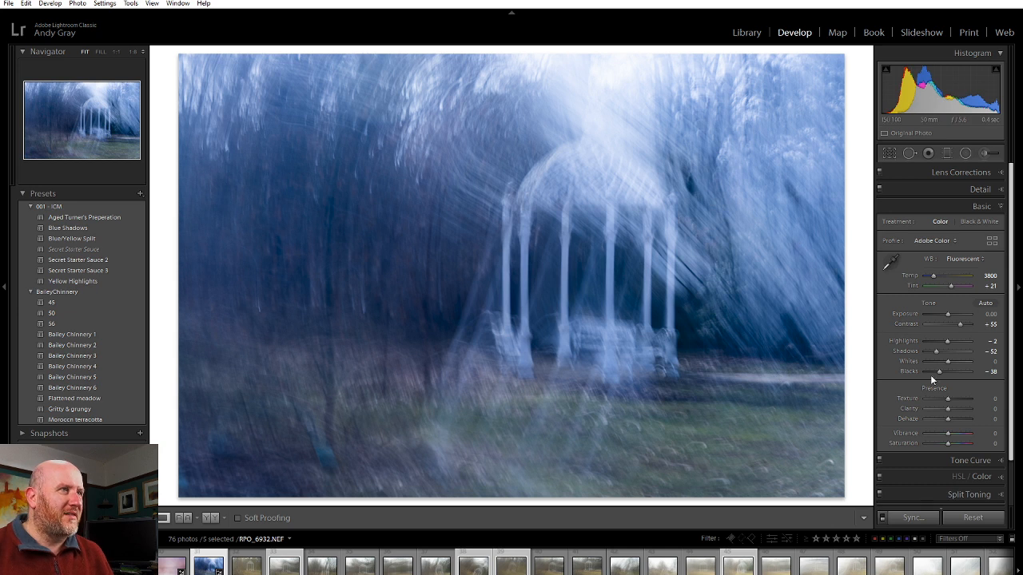
- Set Clarity to -24 and Vibrance to +2, trying Dehaze at +7 and resetting it to 0
mouse_move(940, 410)
mouse_down()
mouse_move(959, 410)
mouse_move(944, 410)
mouse_up()
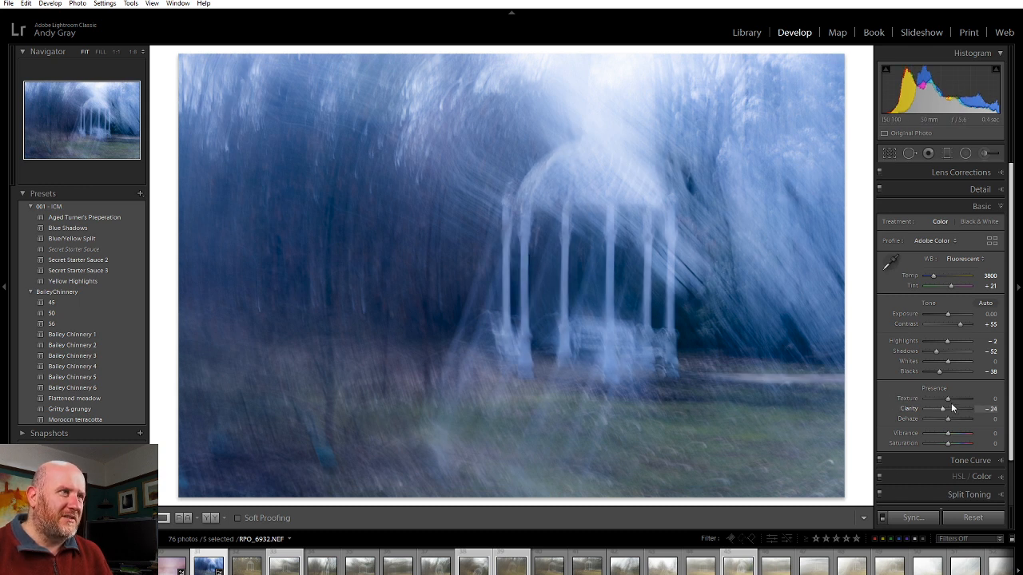
drag(963, 399, 950, 424)
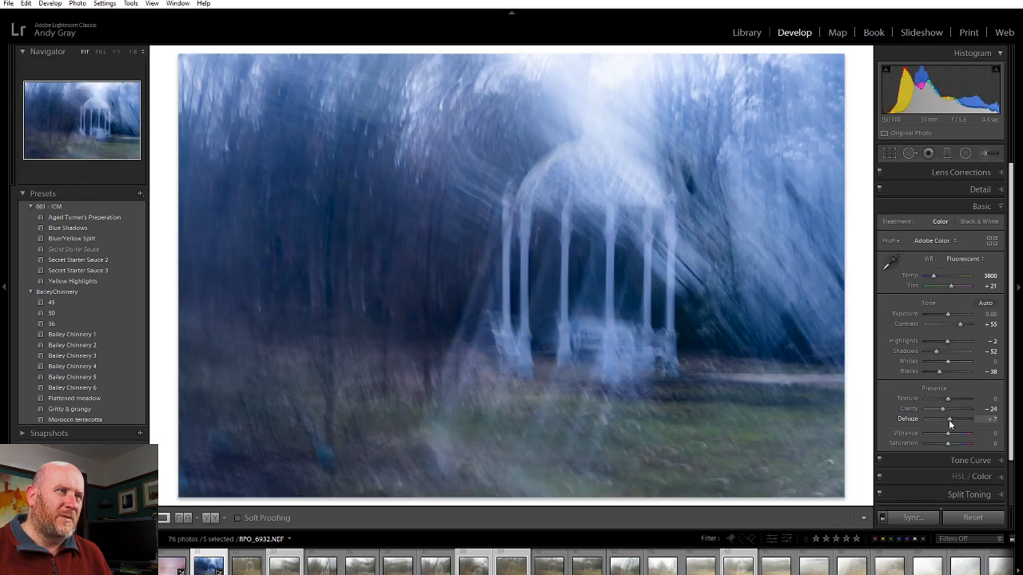
double_click(949, 419)
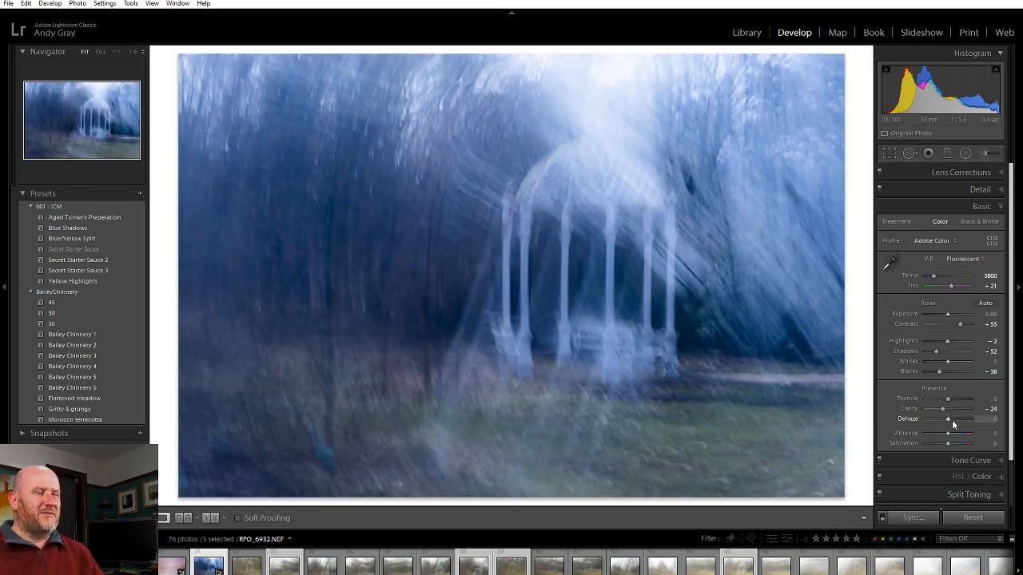
mouse_move(949, 434)
mouse_down()
mouse_move(959, 436)
mouse_move(949, 433)
mouse_up()
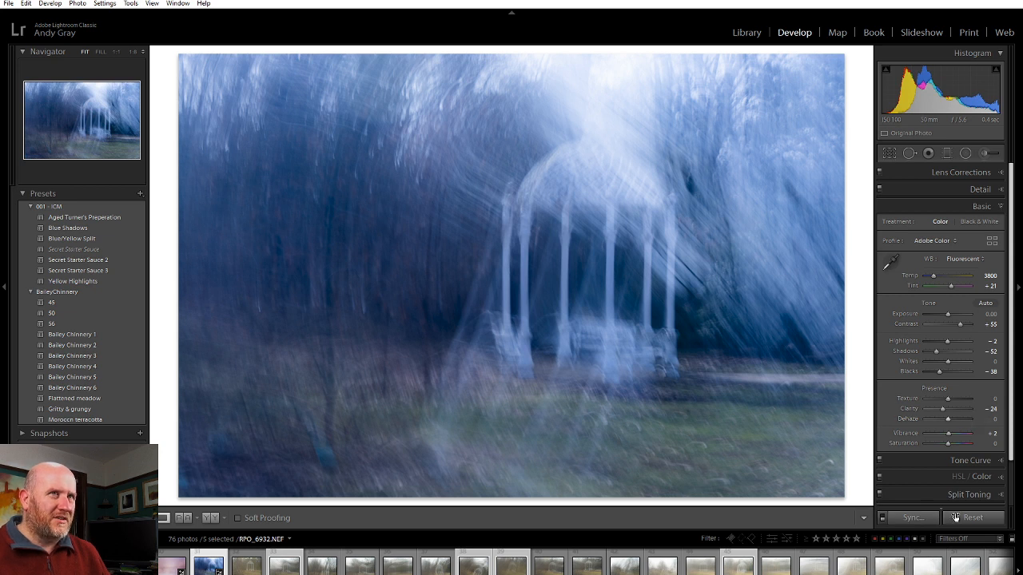
- Set Blue to Hue -2 and Saturation +31, Purple to Hue +67 and Saturation +31, and Magenta Hue to +49
click(978, 475)
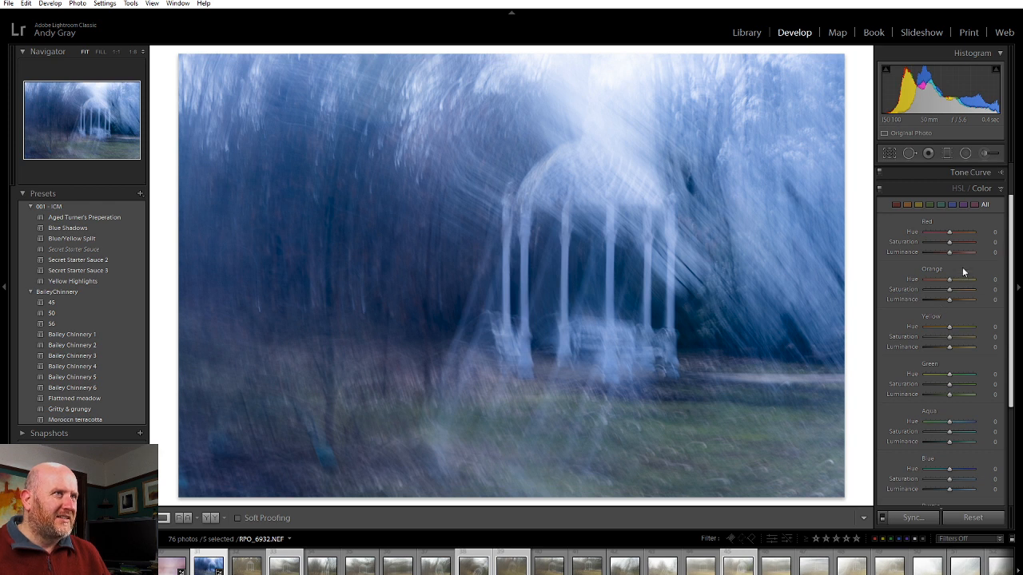
scroll(950, 365, down, 3)
scroll(952, 344, up, 2)
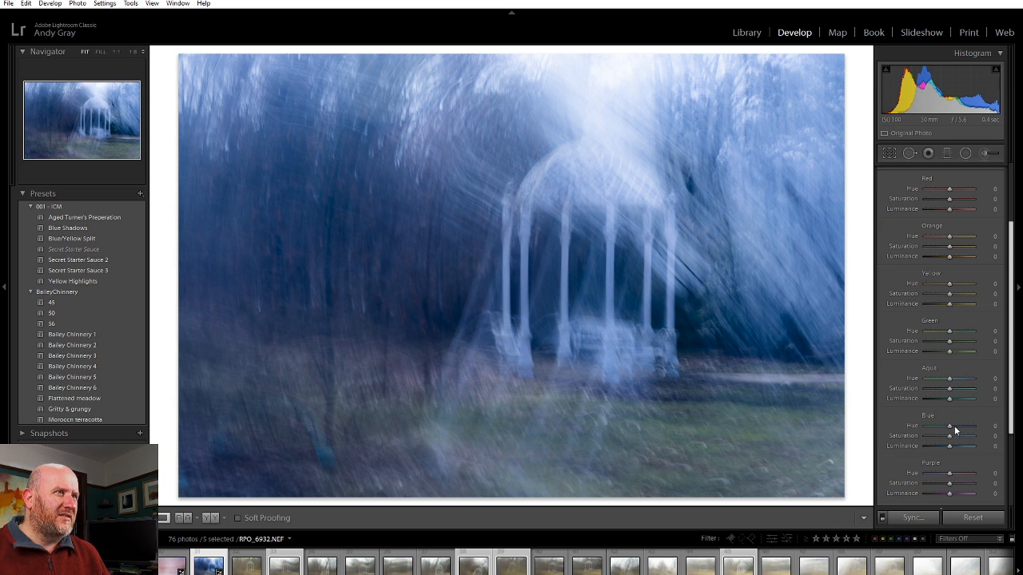
drag(950, 426, 959, 446)
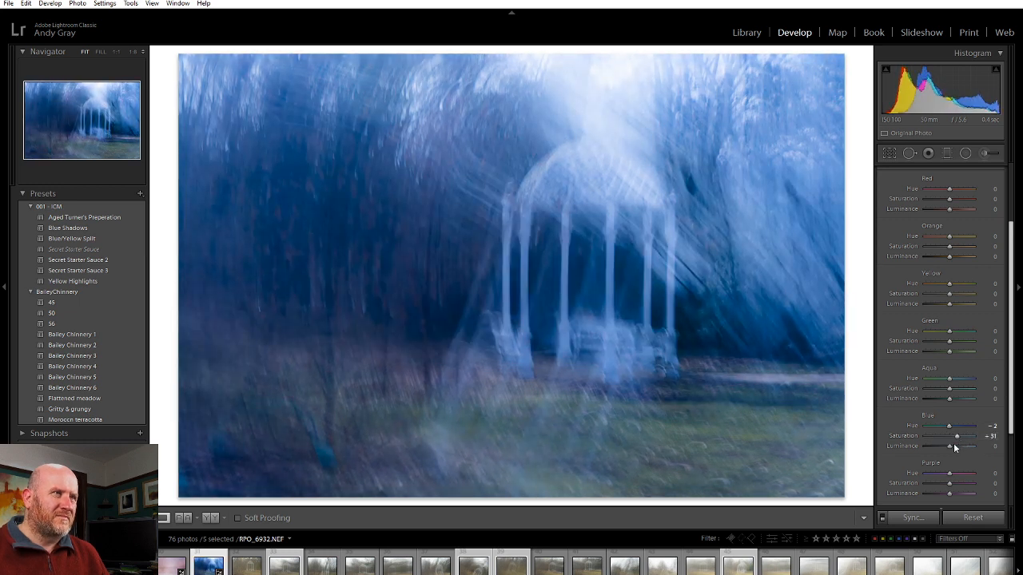
mouse_move(948, 473)
mouse_down()
mouse_move(933, 474)
mouse_move(991, 488)
mouse_move(957, 484)
mouse_up()
scroll(948, 410, down, 2)
scroll(948, 410, down, 1)
mouse_move(948, 407)
mouse_down()
mouse_move(893, 402)
mouse_move(1017, 401)
mouse_move(961, 405)
mouse_up()
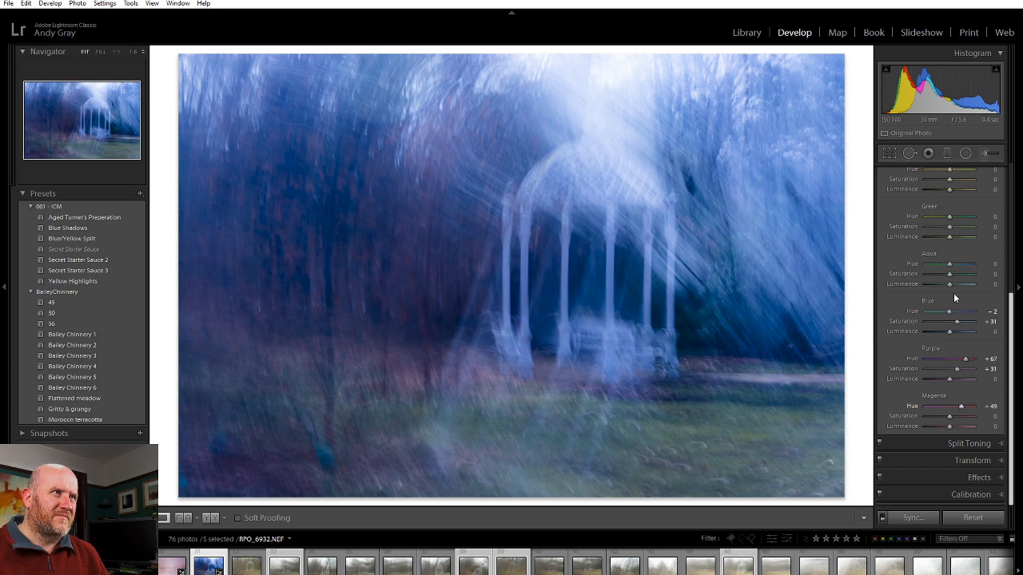
- Set the gazebo photo's Aqua Hue to +44 and Green Hue to +16 after trying the extremes
drag(949, 263, 917, 263)
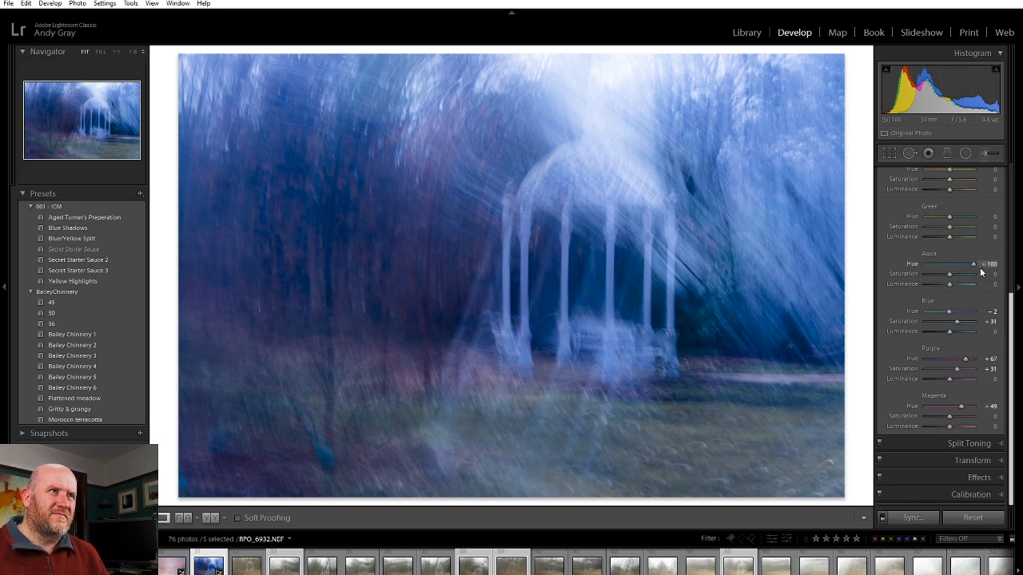
drag(974, 265, 960, 267)
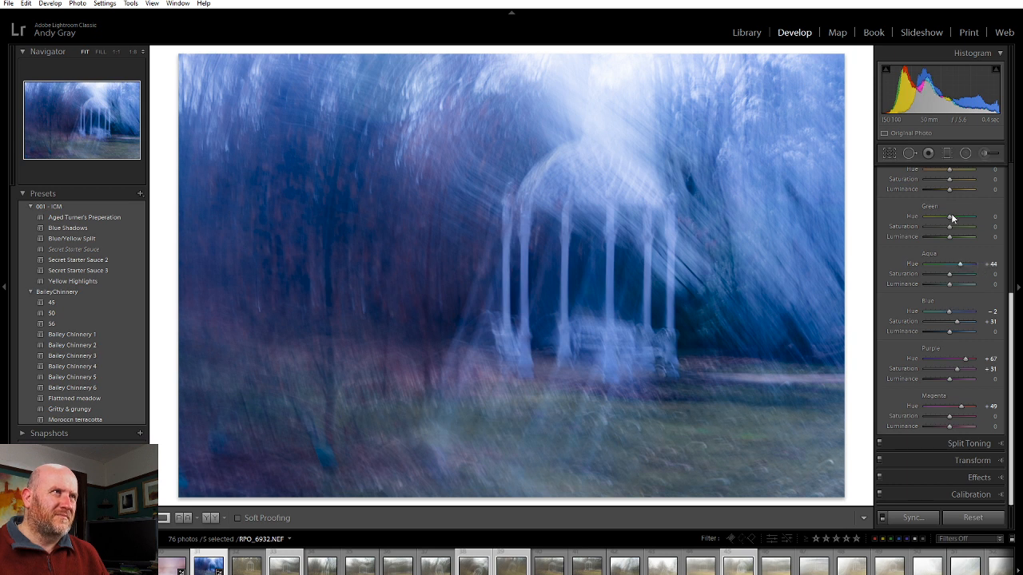
drag(951, 217, 896, 220)
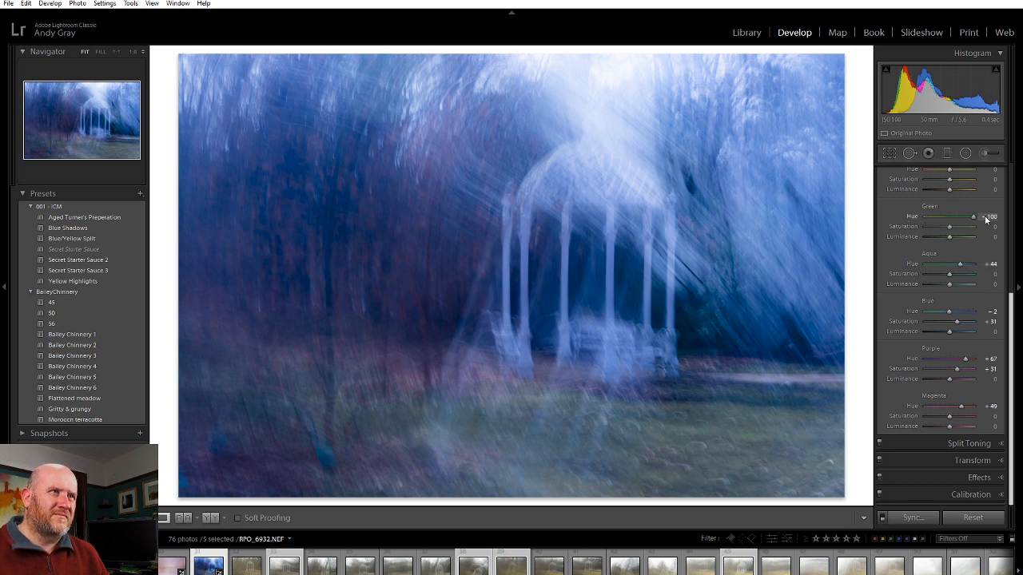
drag(961, 216, 958, 217)
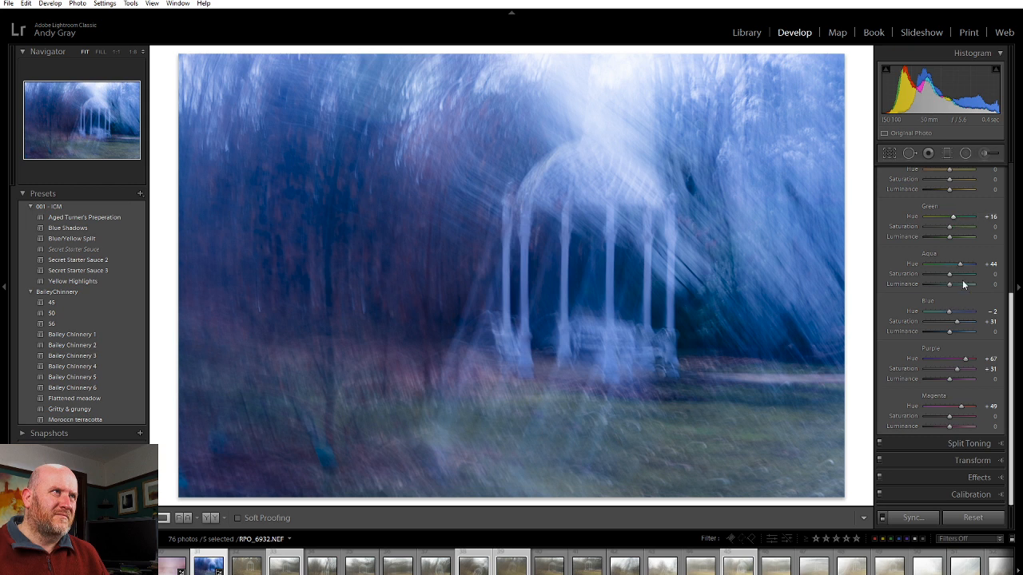
- Try a targeted hue adjustment on the blue area between the gazebo columns, shifting Blue to +24 and Purple to +70, and undo it
scroll(971, 334, up, 5)
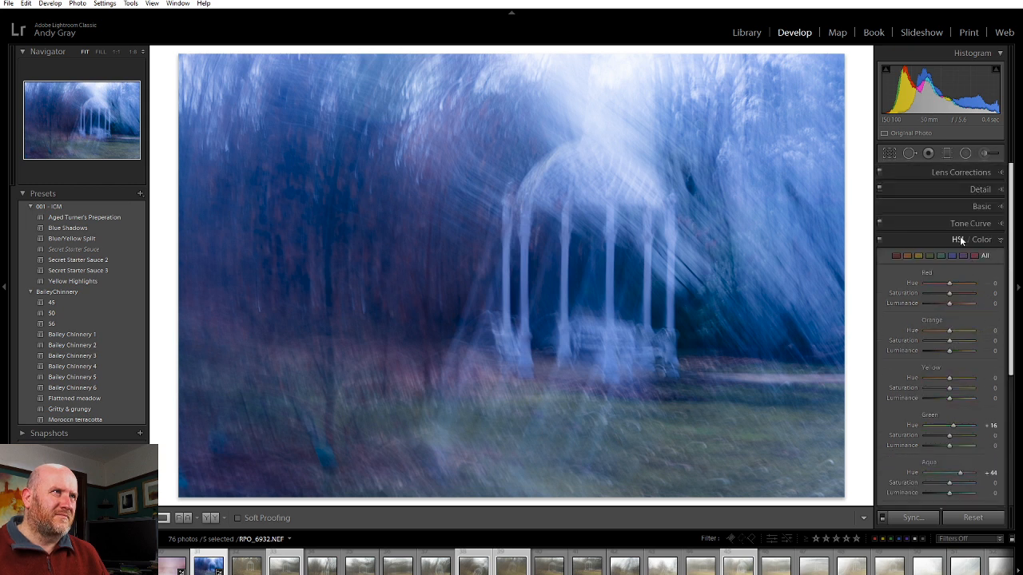
click(962, 240)
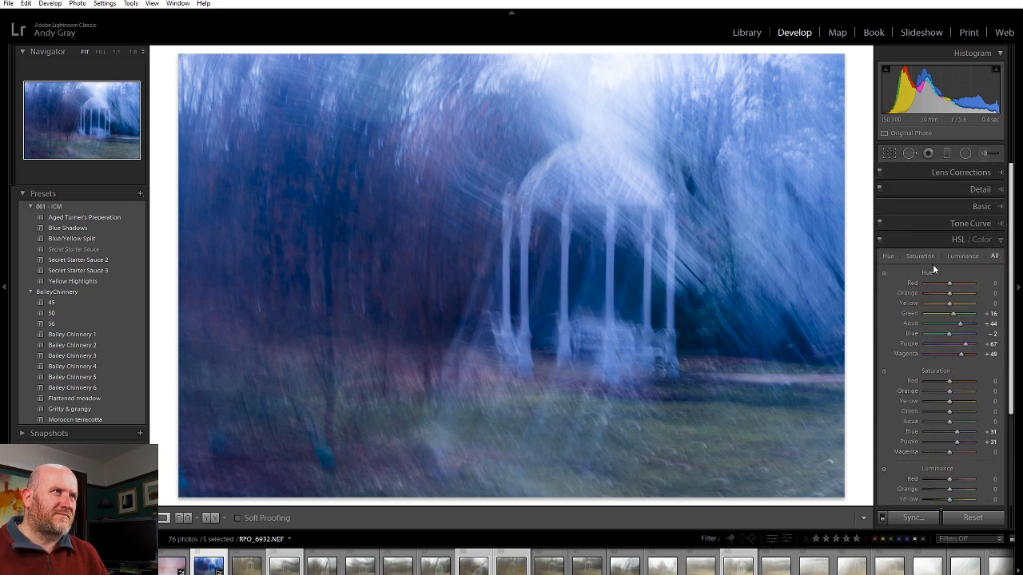
click(884, 274)
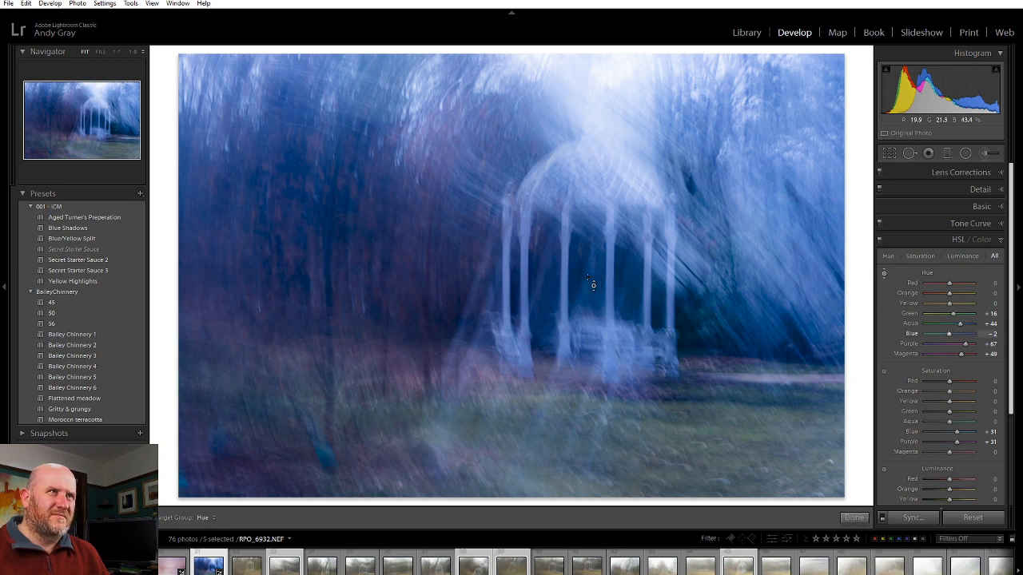
mouse_move(592, 277)
mouse_down()
mouse_move(591, 315)
mouse_move(592, 231)
mouse_move(591, 263)
mouse_up()
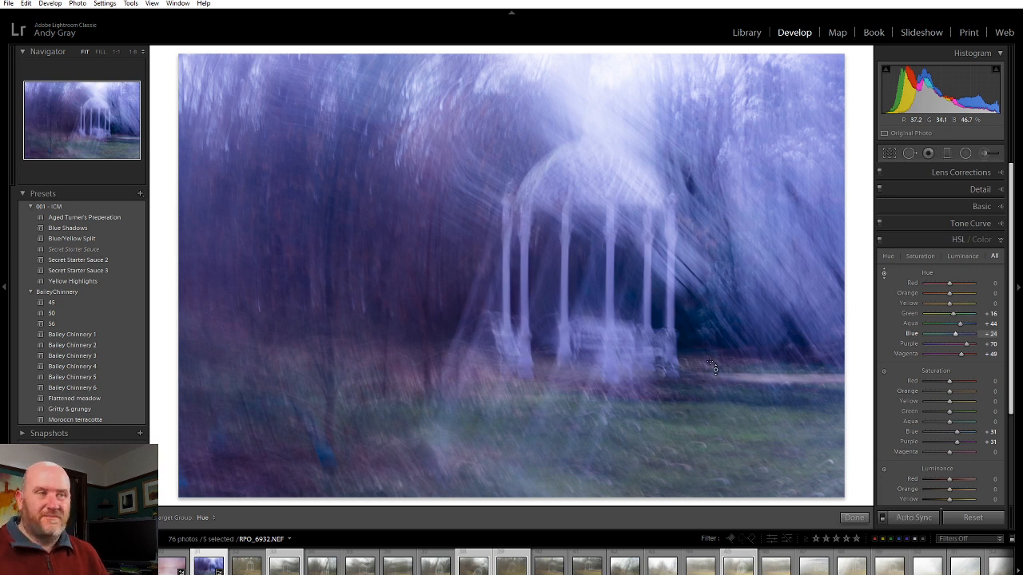
key(ctrl+z)
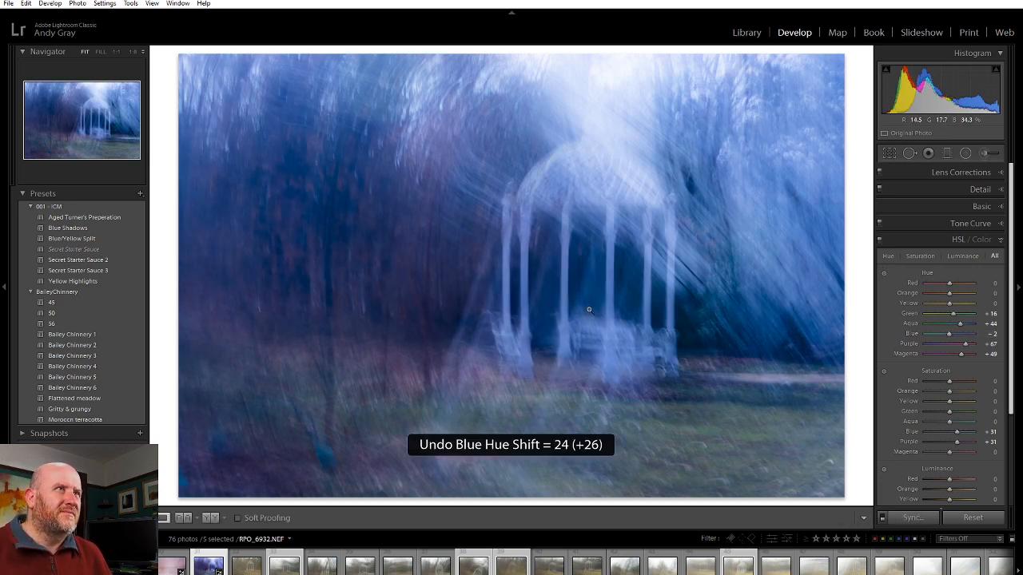
click(957, 238)
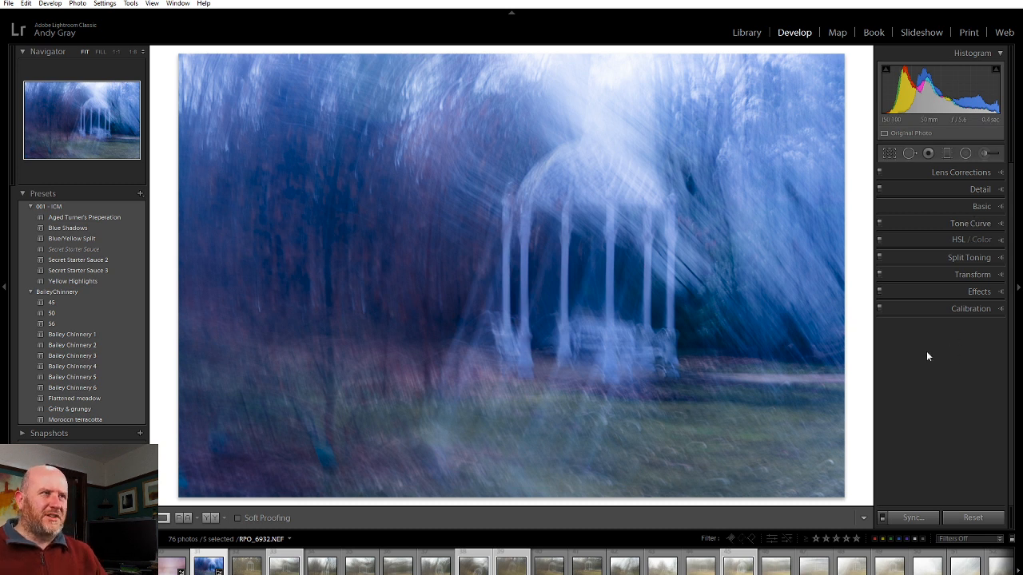
- Synchronize all of RPO_6932.NEF's develop settings to the other selected photos and open the five images as layers in Photoshop
click(913, 517)
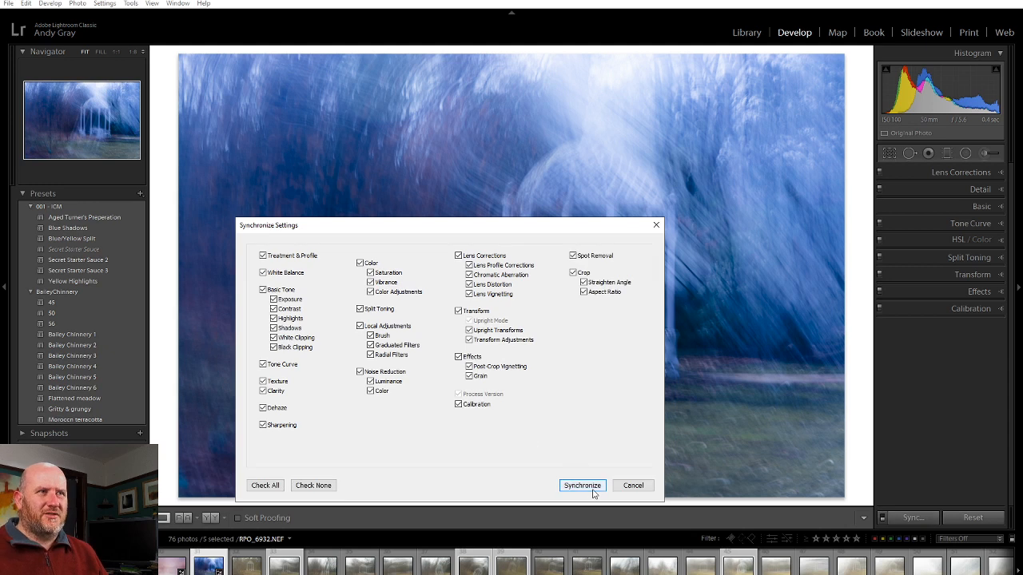
click(589, 489)
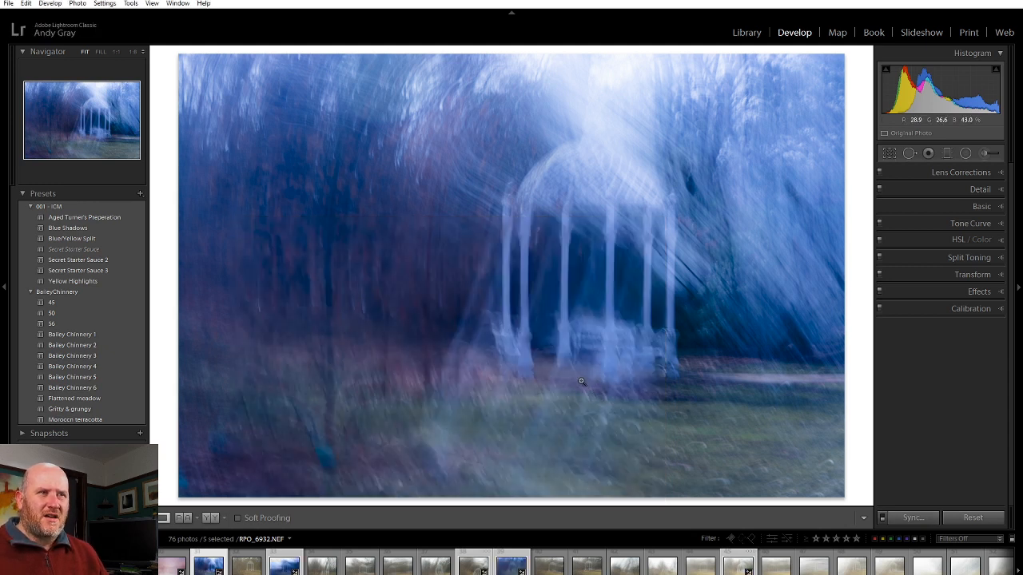
right_click(463, 258)
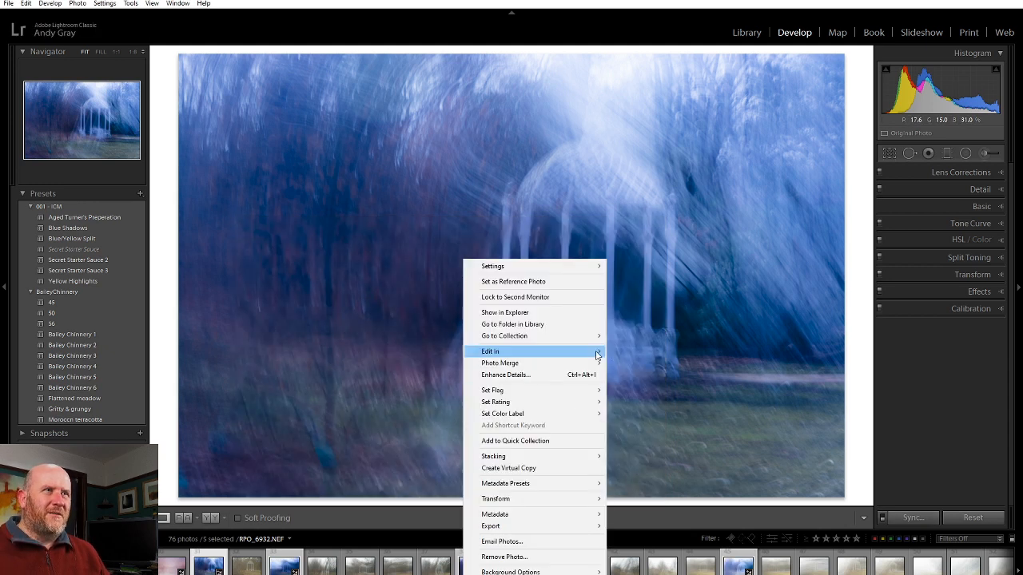
mouse_move(572, 357)
click(668, 501)
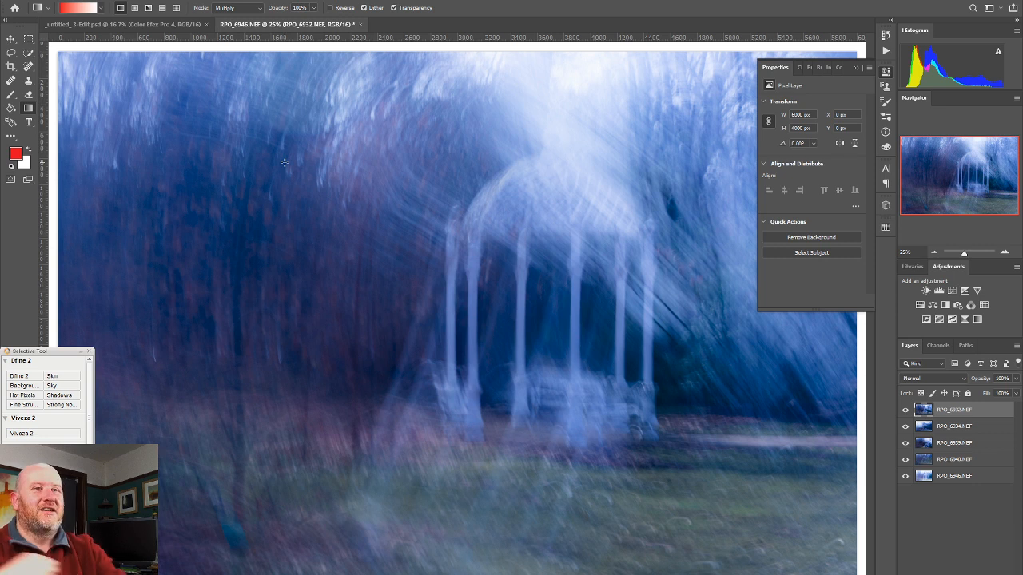
- Close the beach image document and select all five layers from RPO_6932.NEF to RPO_6946.NEF
click(121, 24)
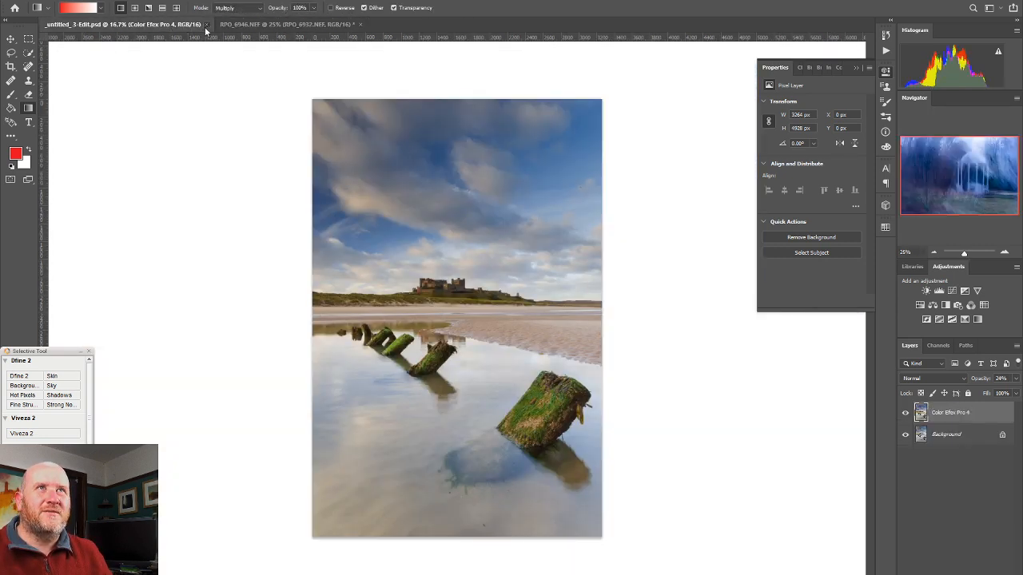
click(207, 24)
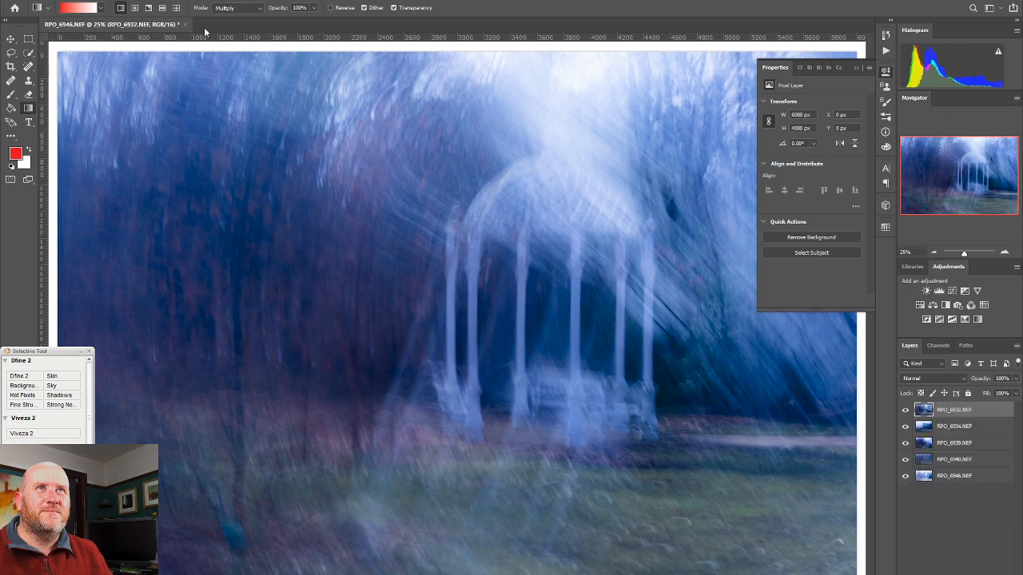
shift+click(953, 476)
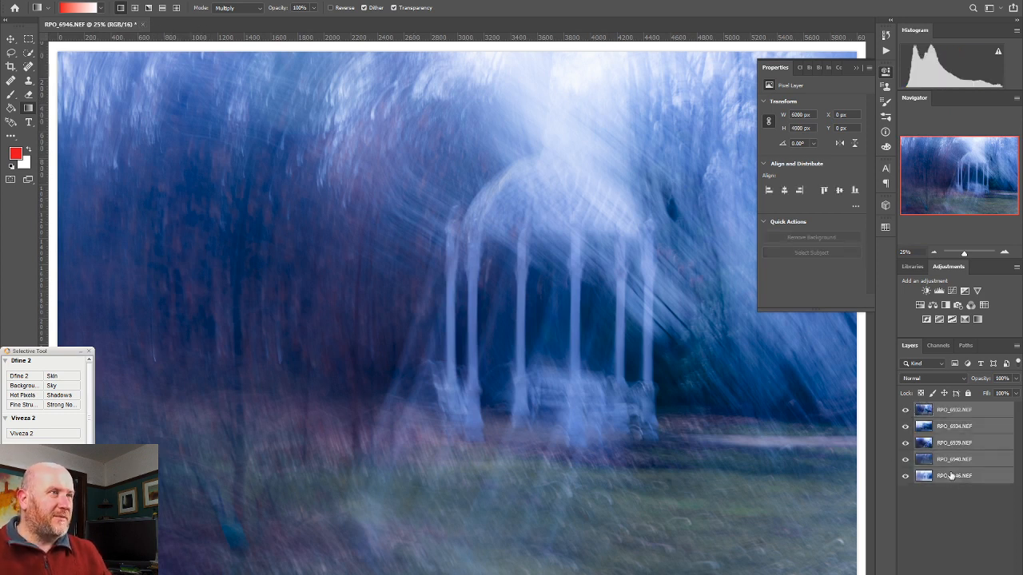
- Try the Darken blend mode on the five layers, toggling RPO_6934.NEF's visibility to compare the result
click(933, 378)
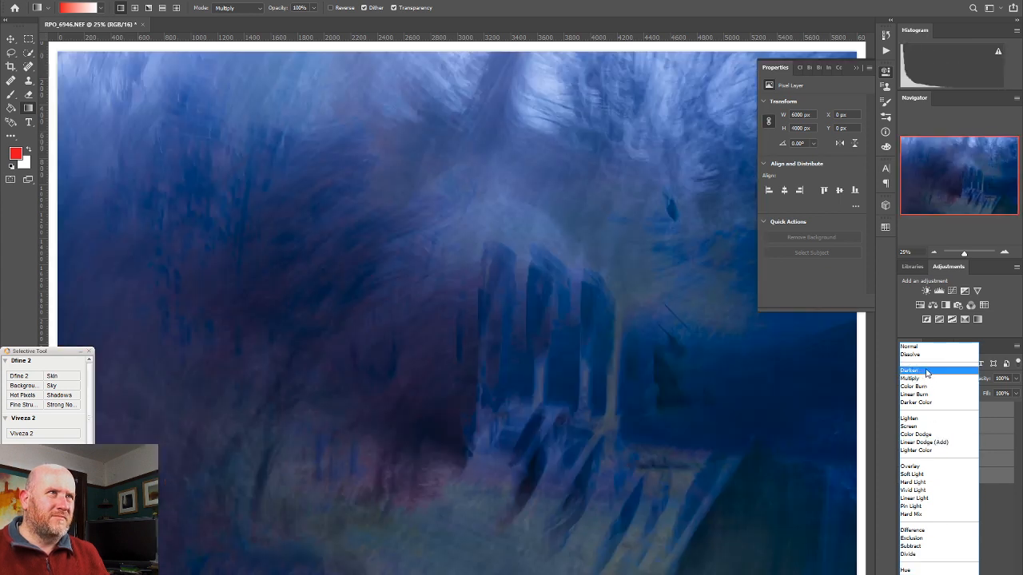
click(927, 371)
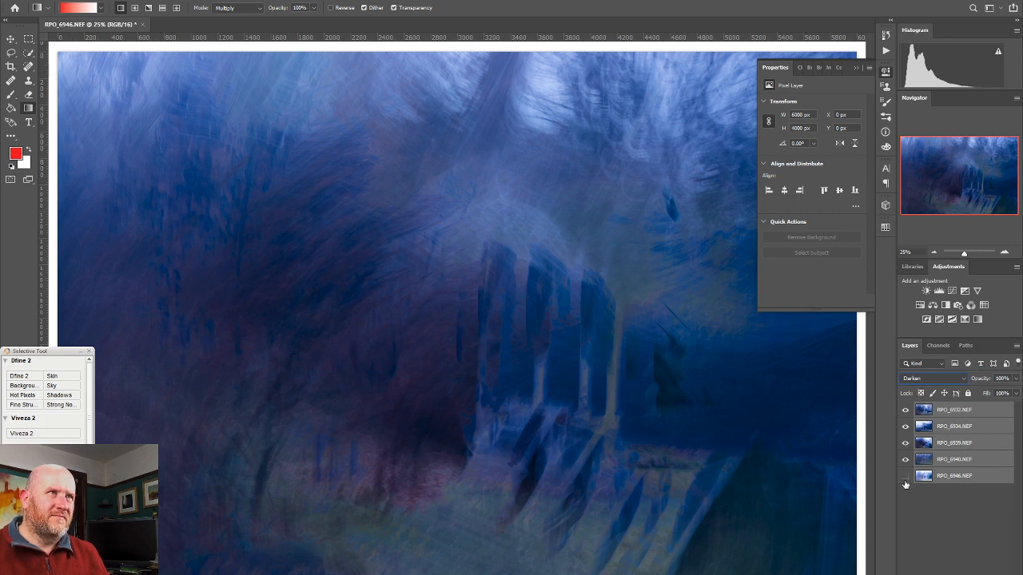
click(906, 430)
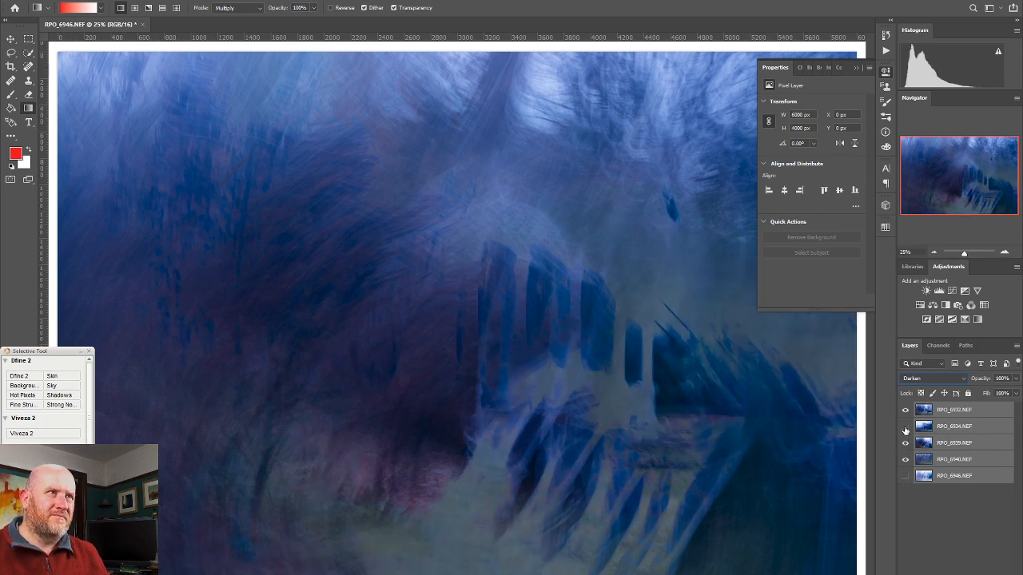
click(906, 429)
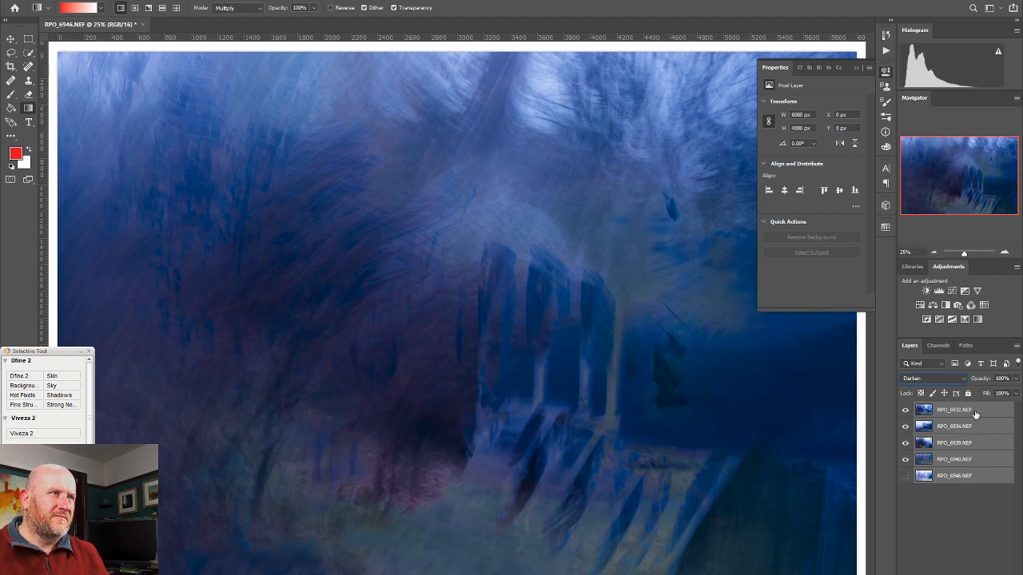
- Set the five layers' blend mode to Lighten, and hide RPO_6946.NEF after comparing the blend with it shown
click(959, 378)
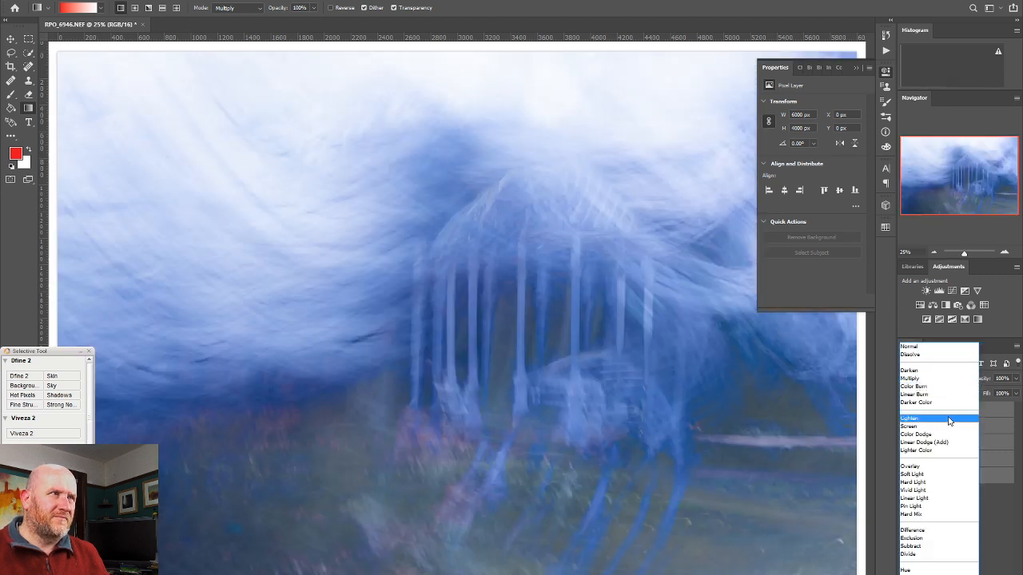
click(951, 418)
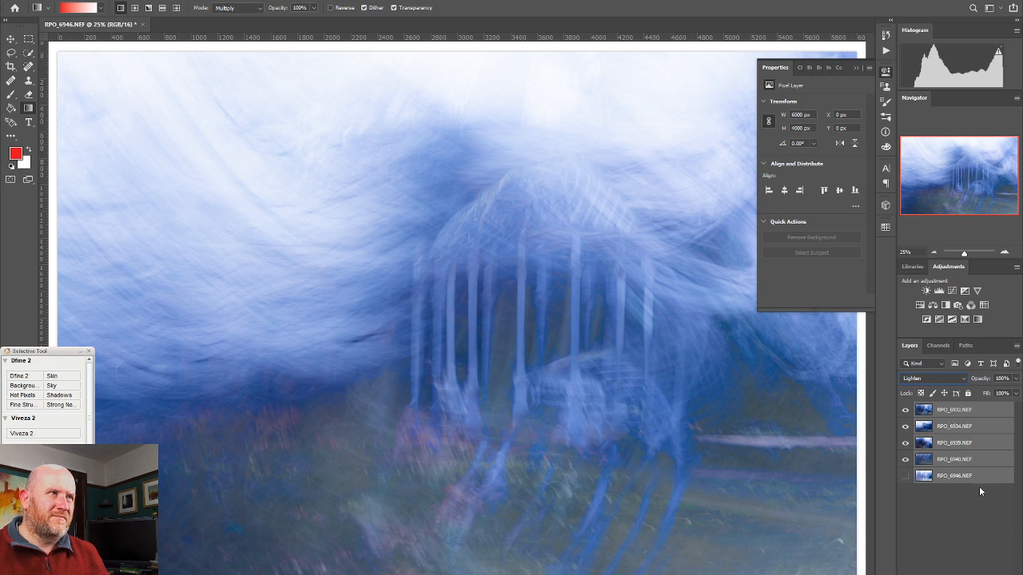
click(906, 476)
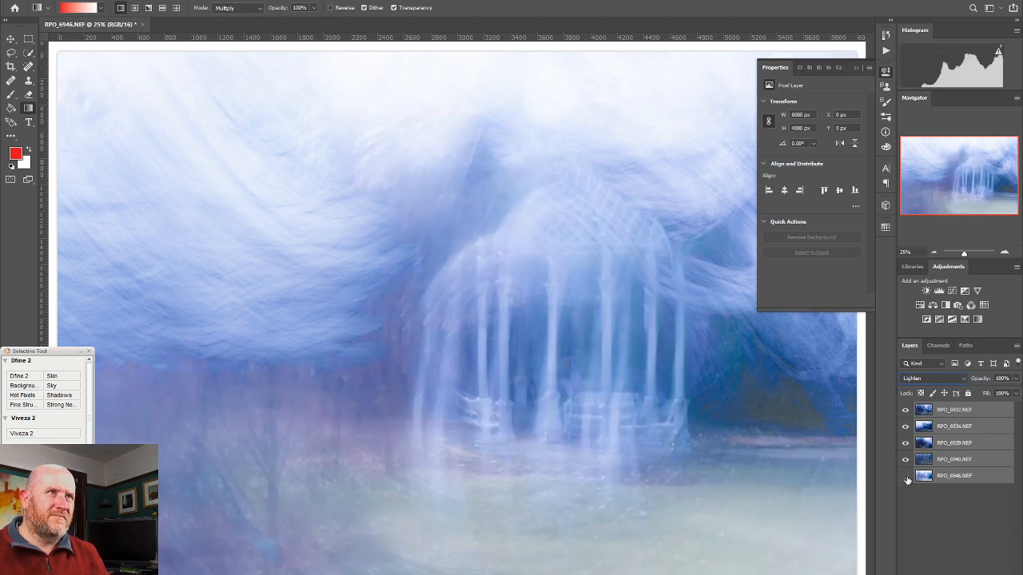
click(905, 477)
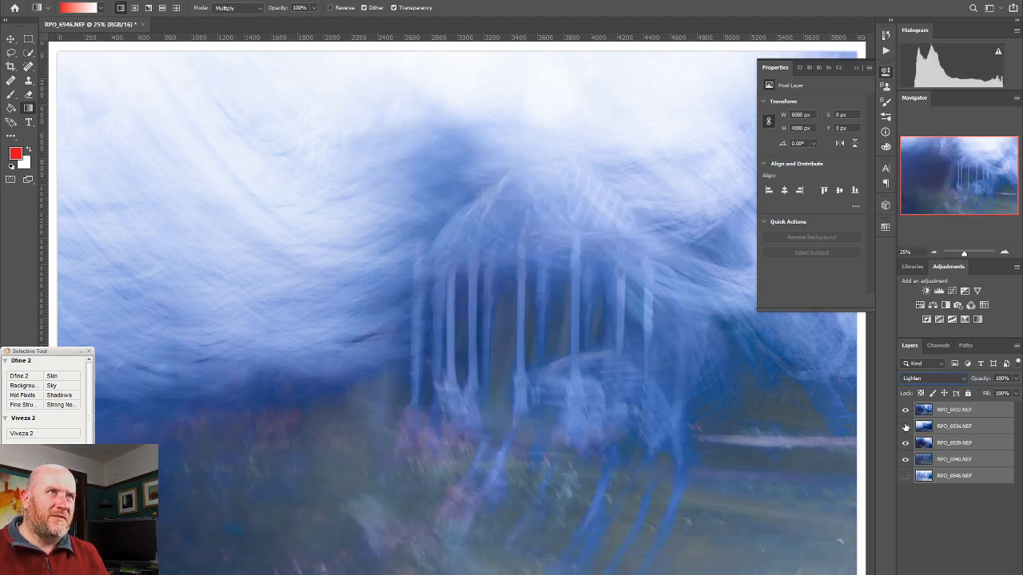
- Compare the Lighten blend with RPO_6934.NEF, RPO_6932.NEF and RPO_6939.NEF each toggled on and off, and leave RPO_6939.NEF hidden
click(906, 427)
click(906, 427)
click(905, 427)
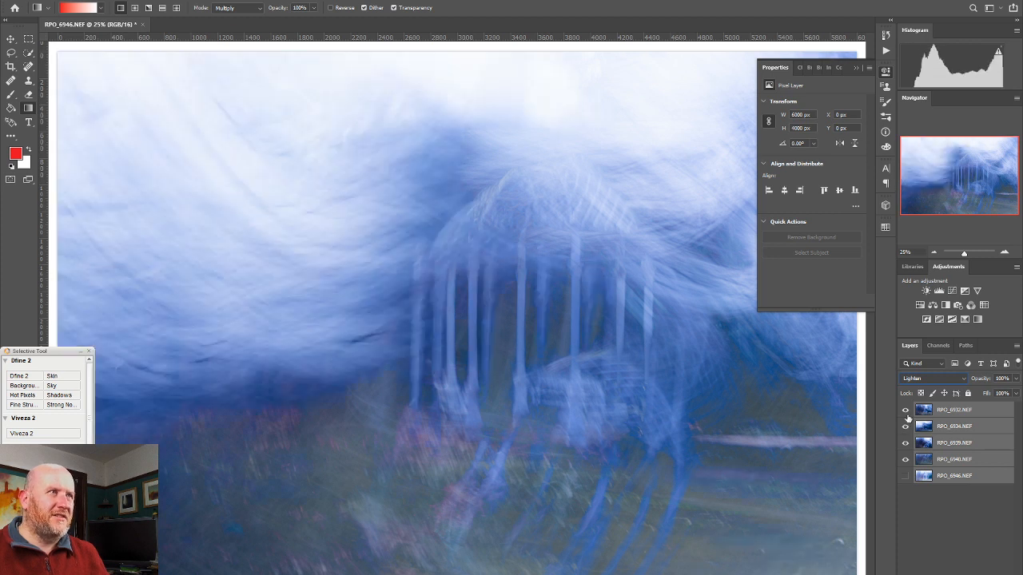
click(906, 410)
click(906, 410)
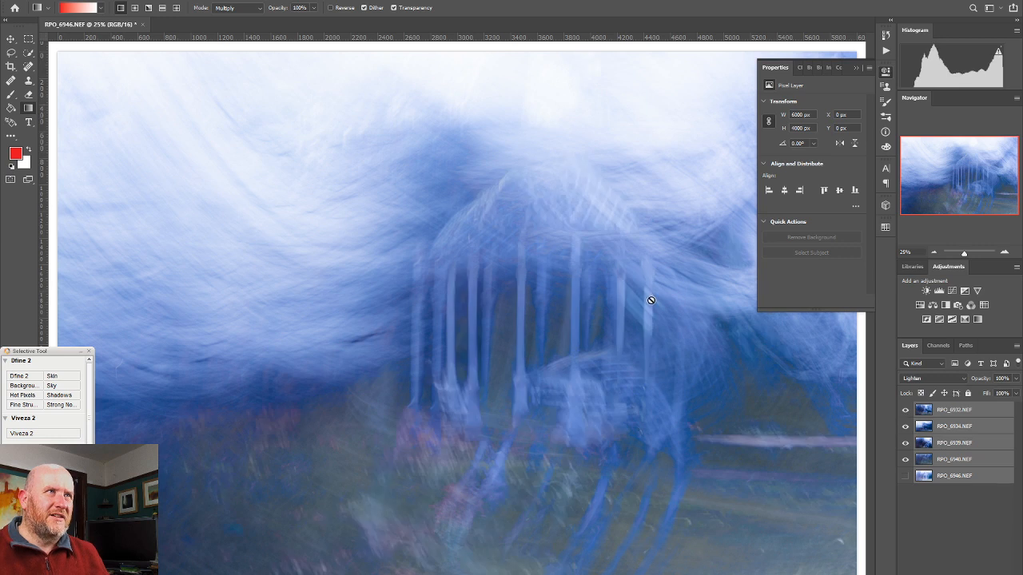
click(906, 410)
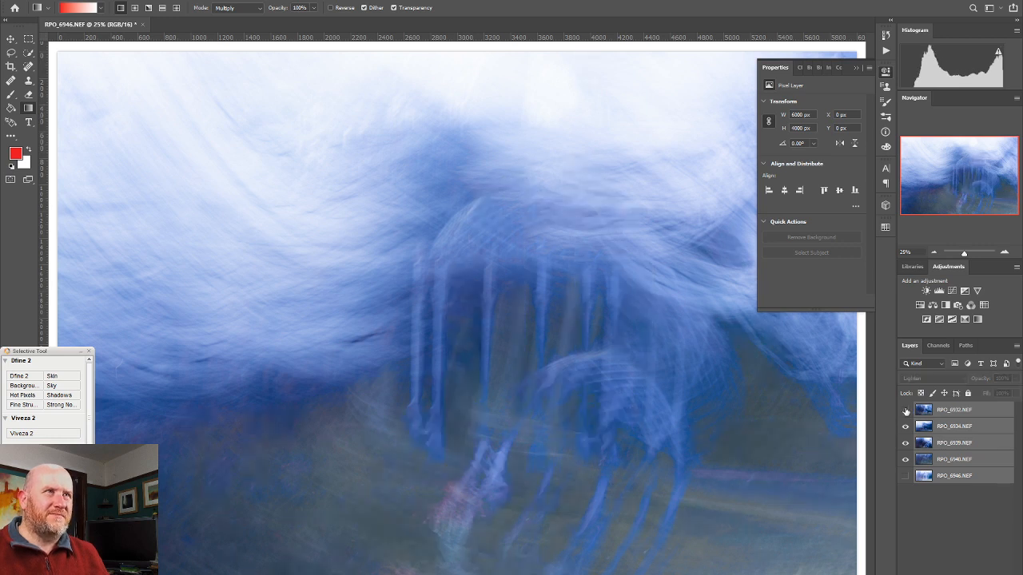
click(906, 410)
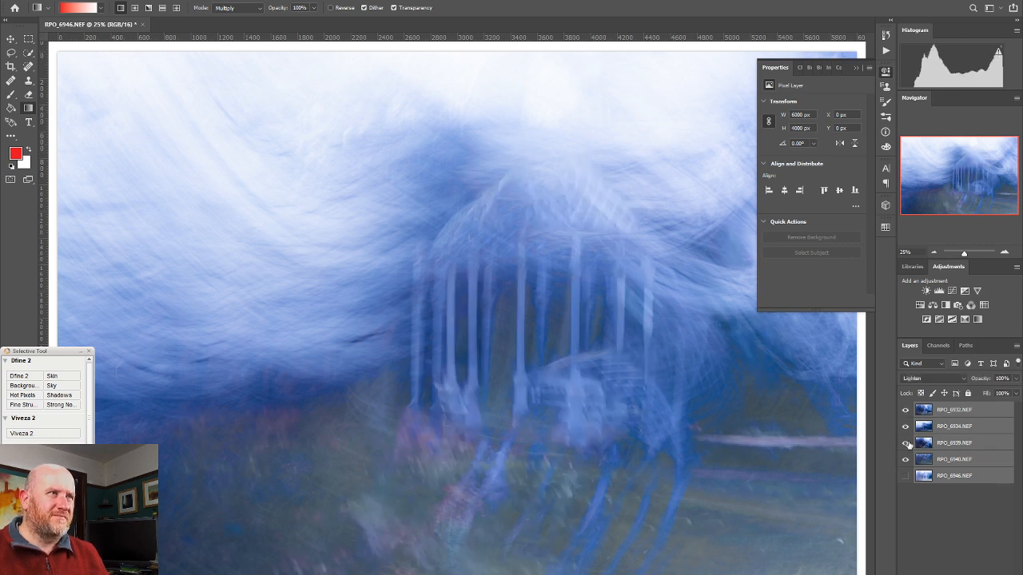
click(905, 443)
click(905, 444)
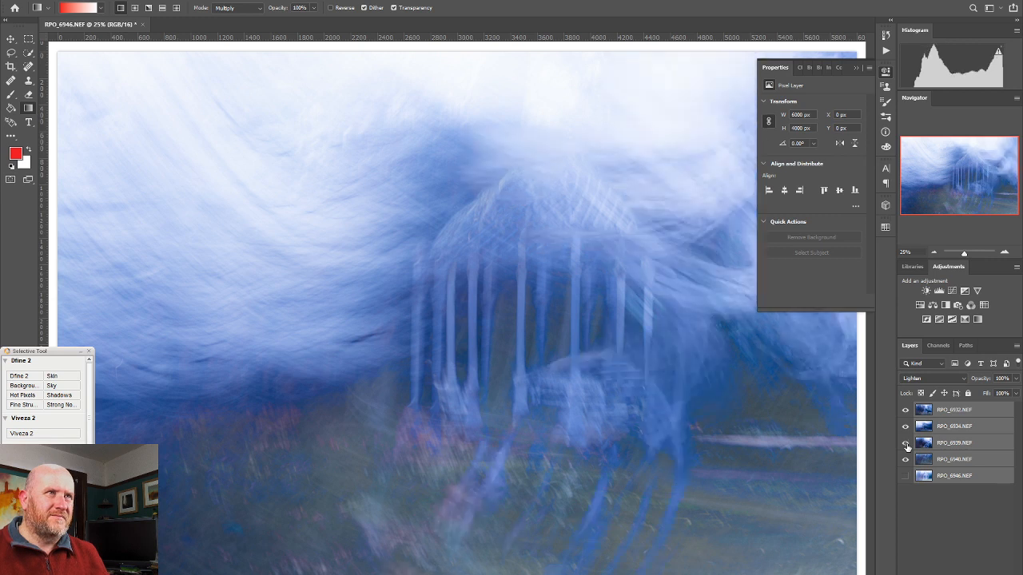
click(906, 443)
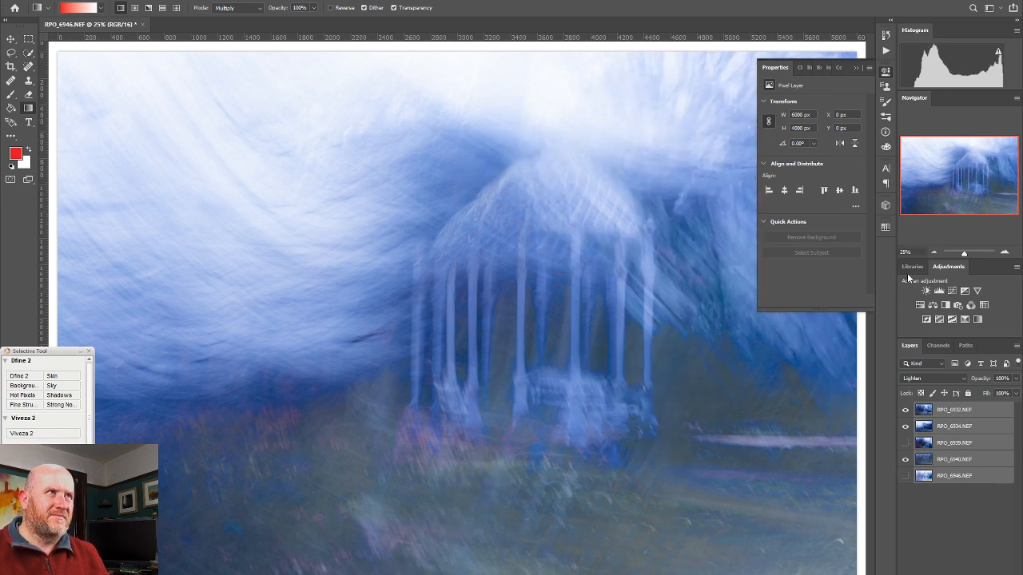
- Compare the Lighten blend with RPO_6939.NEF and RPO_6940.NEF each toggled on and off, and leave both layers shown
click(885, 71)
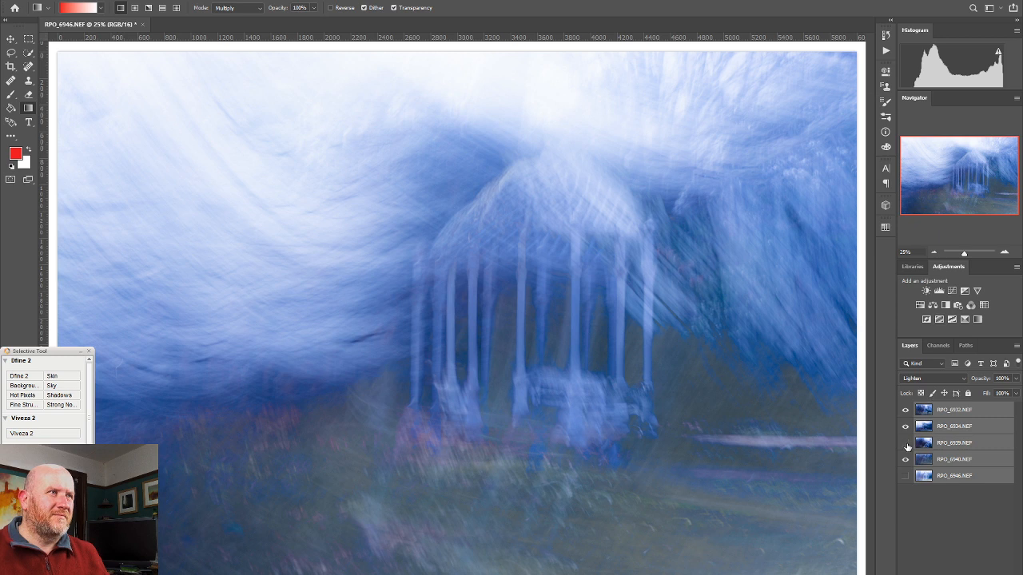
click(905, 444)
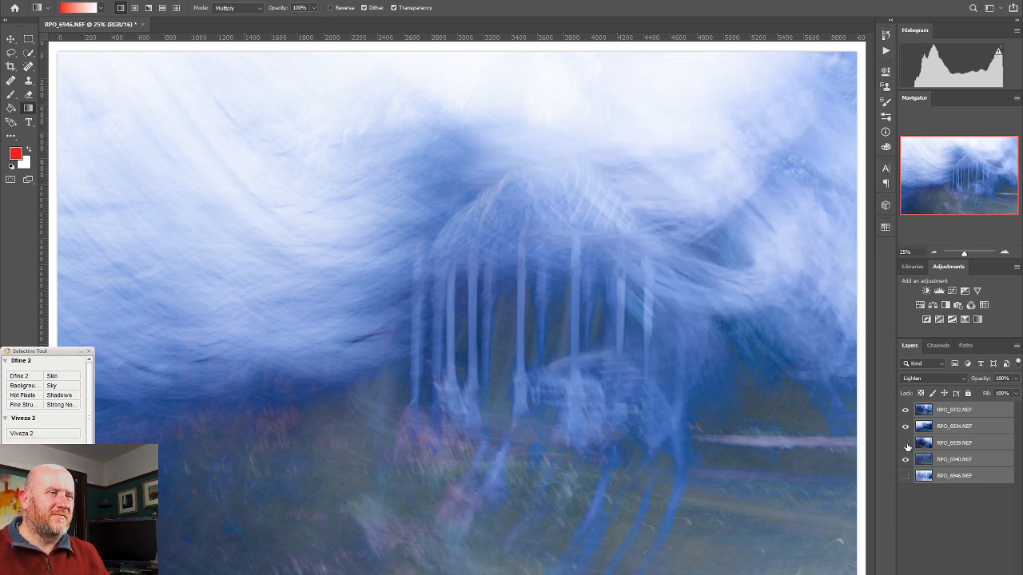
click(905, 444)
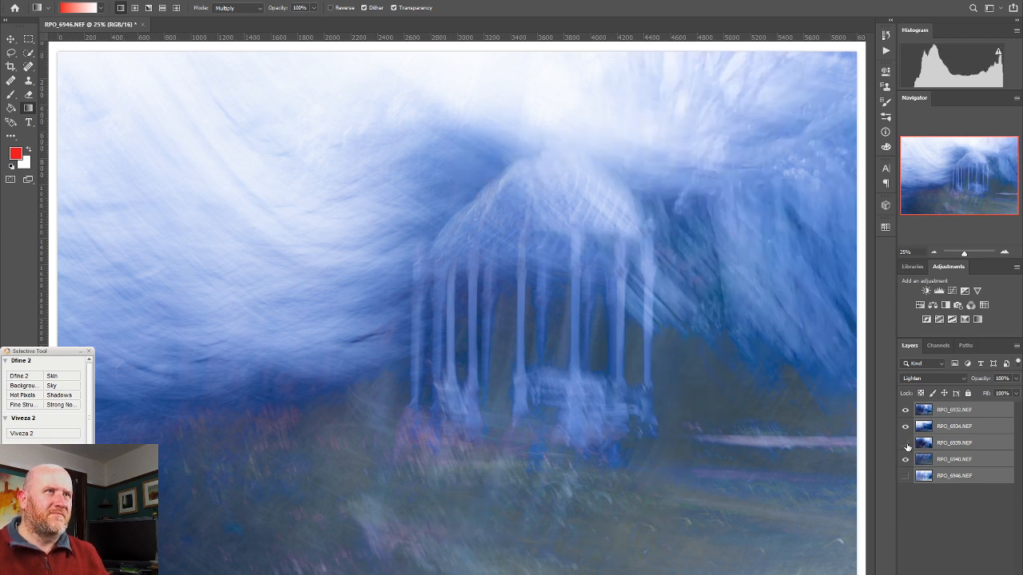
click(907, 444)
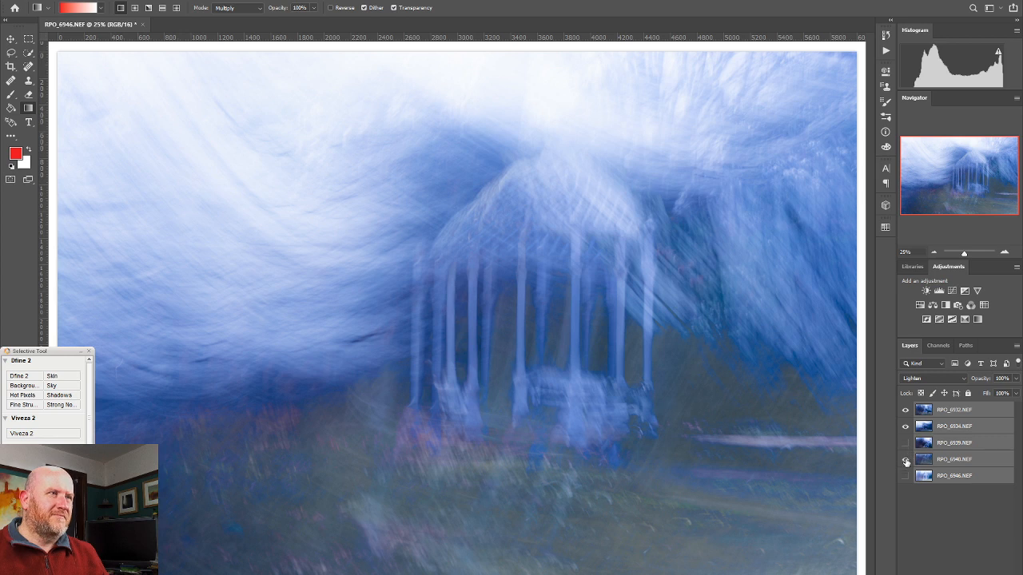
click(906, 449)
click(906, 445)
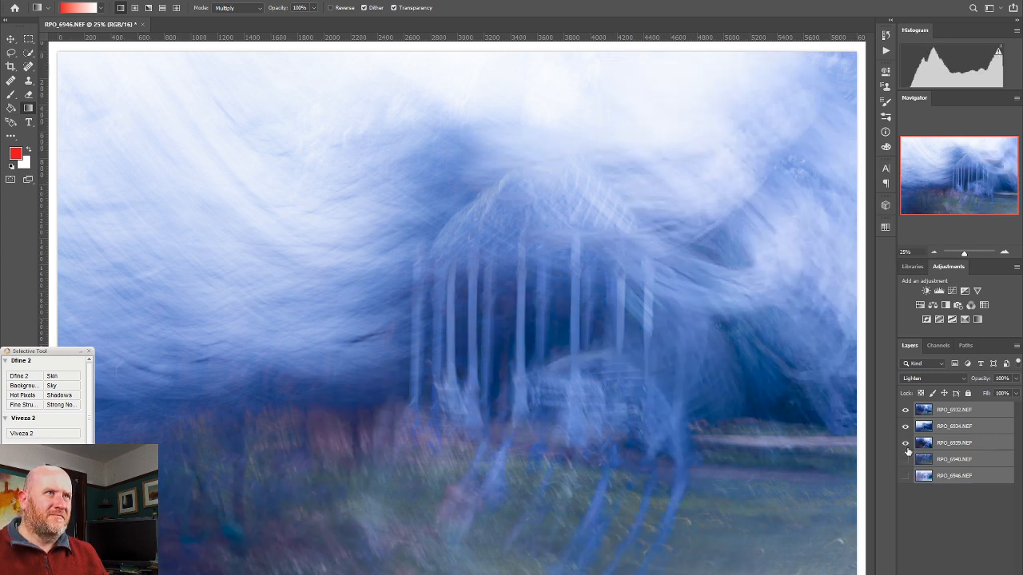
click(906, 460)
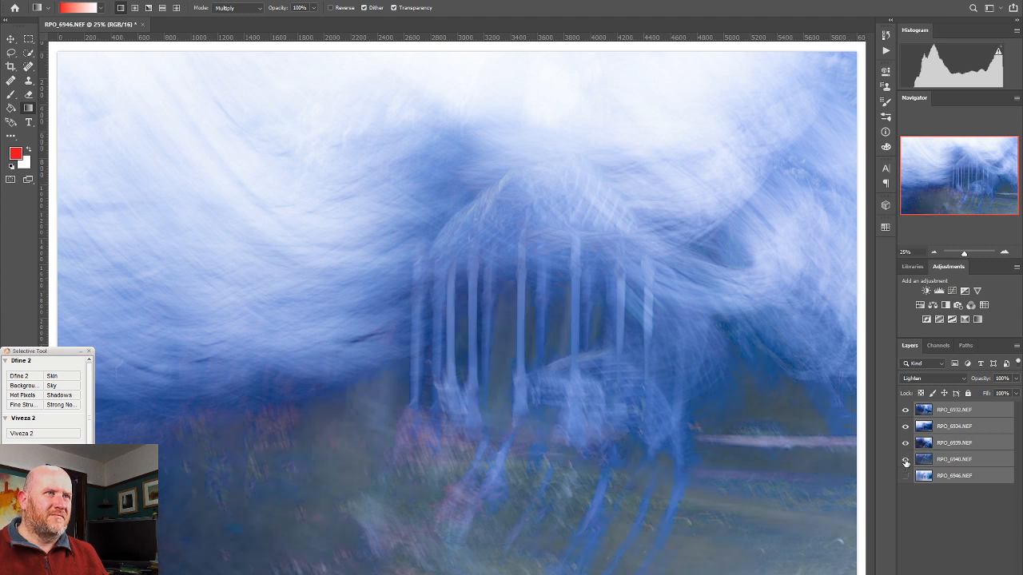
- Recheck the contribution of RPO_6940.NEF and RPO_6939.NEF by toggling their visibility, leaving both shown
click(906, 461)
click(905, 461)
click(905, 444)
click(906, 445)
click(906, 462)
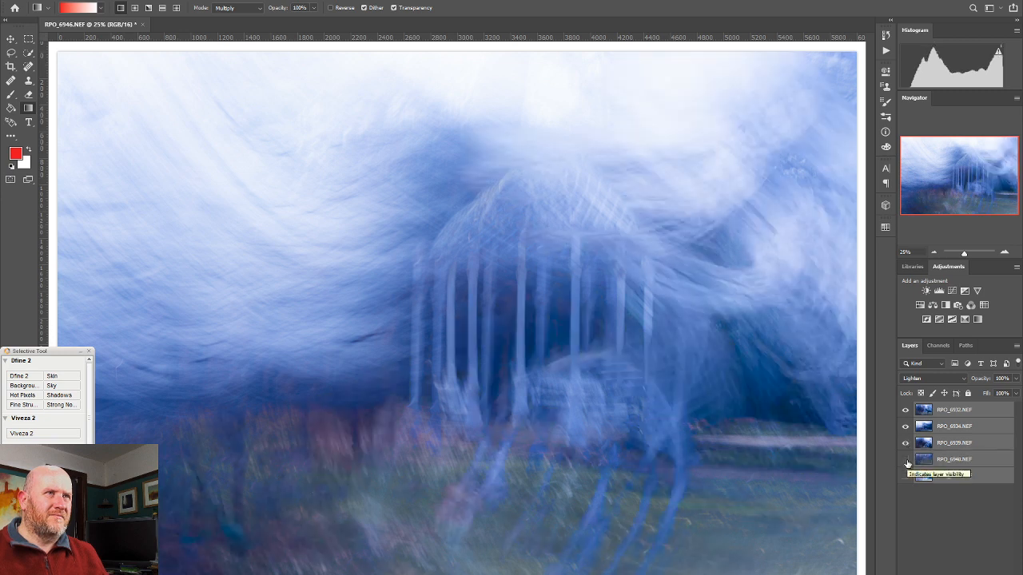
click(906, 462)
click(906, 462)
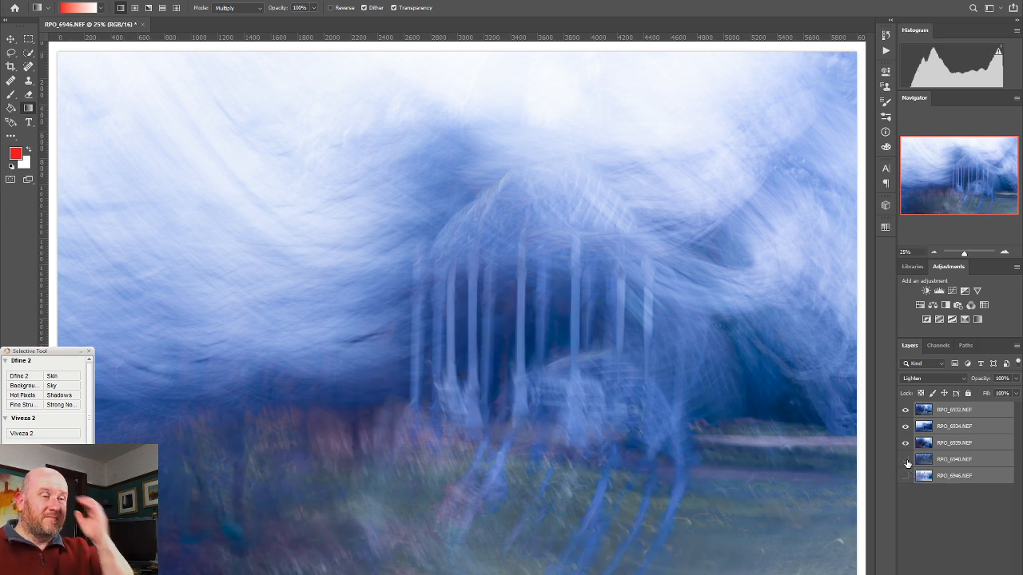
click(906, 460)
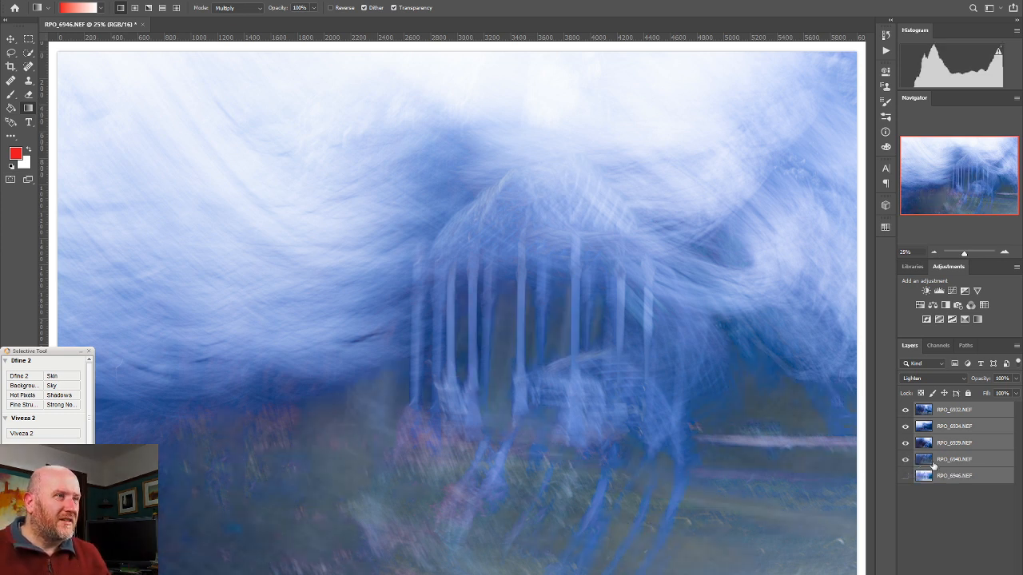
- Reduce the opacity of the RPO_6940.NEF layer alone to 72%
click(950, 464)
click(1015, 379)
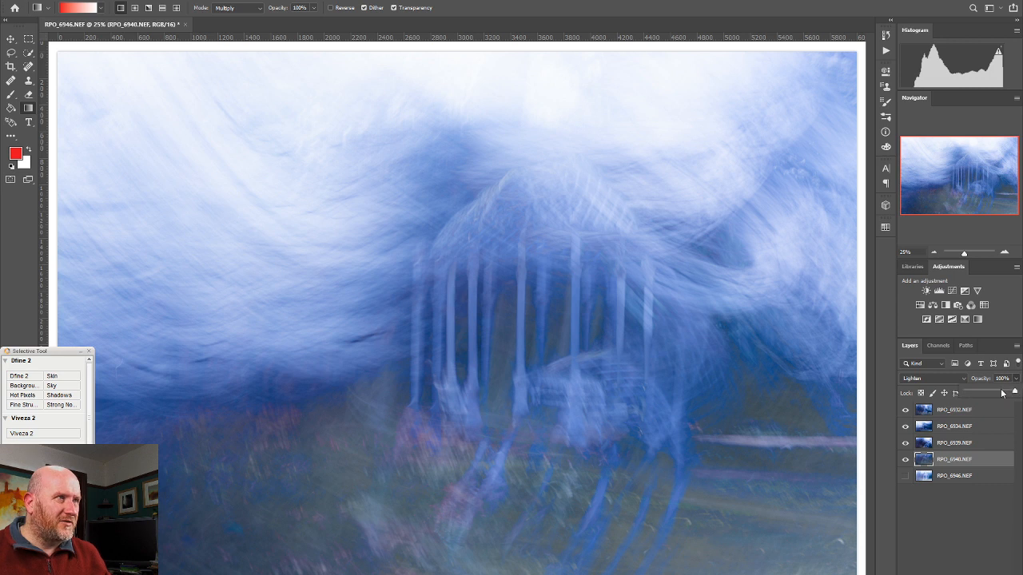
drag(994, 392, 1001, 392)
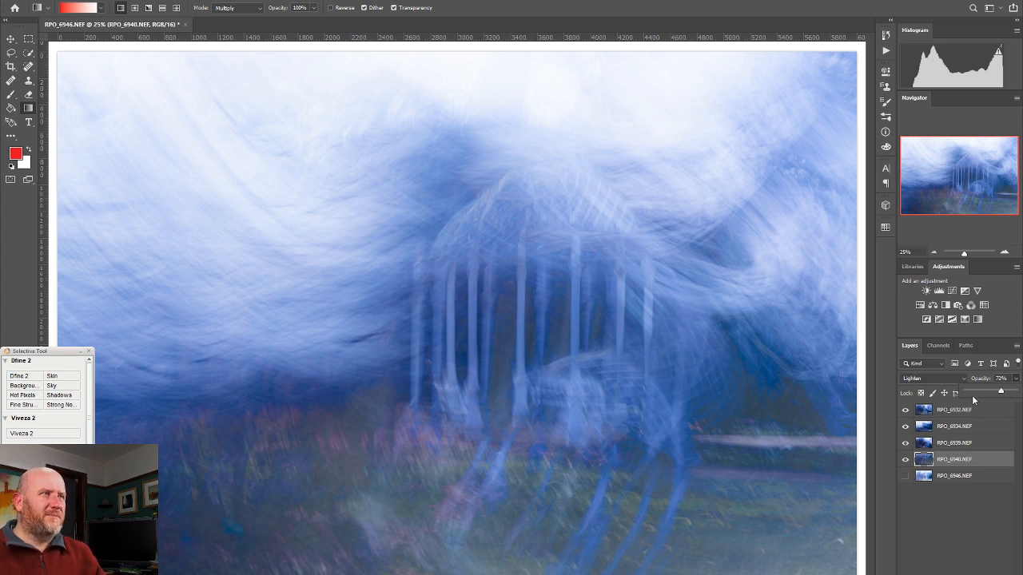
- Try a Curves adjustment layer above RPO_6932.NEF, shaping its shadows and highlights and comparing it on and off, and delete it
click(975, 410)
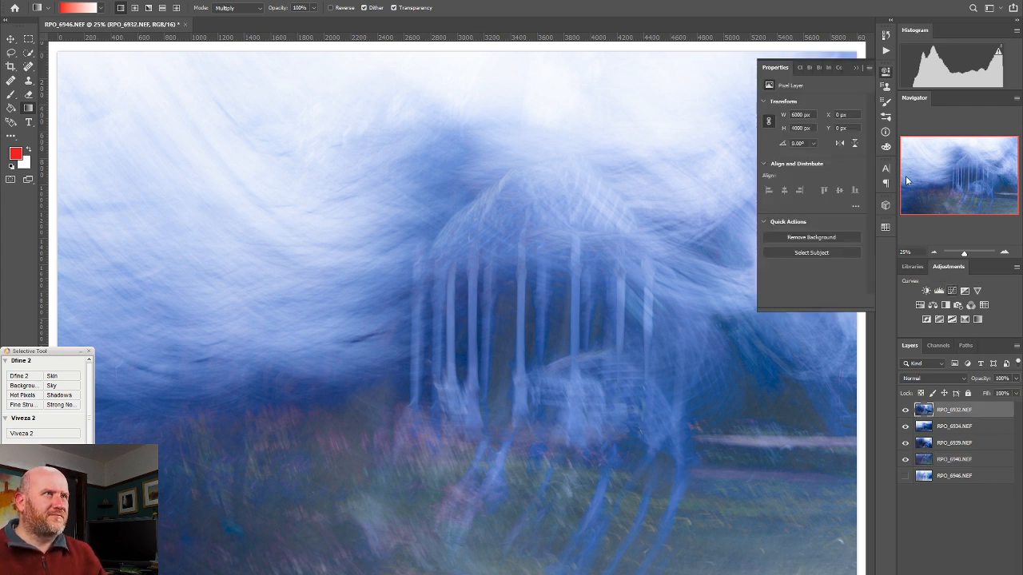
mouse_move(811, 173)
mouse_down()
mouse_move(818, 184)
mouse_move(809, 179)
mouse_up()
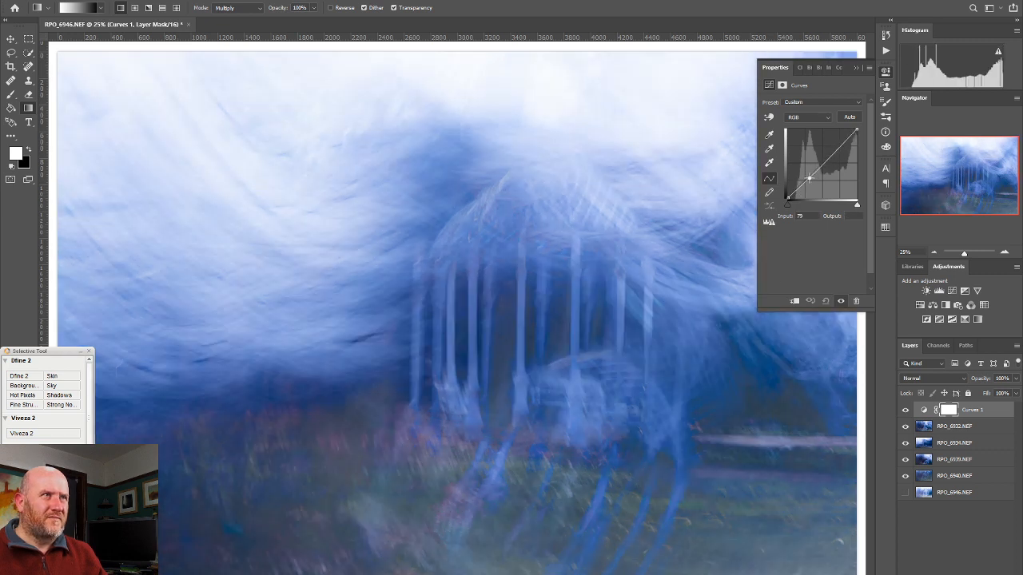
click(828, 152)
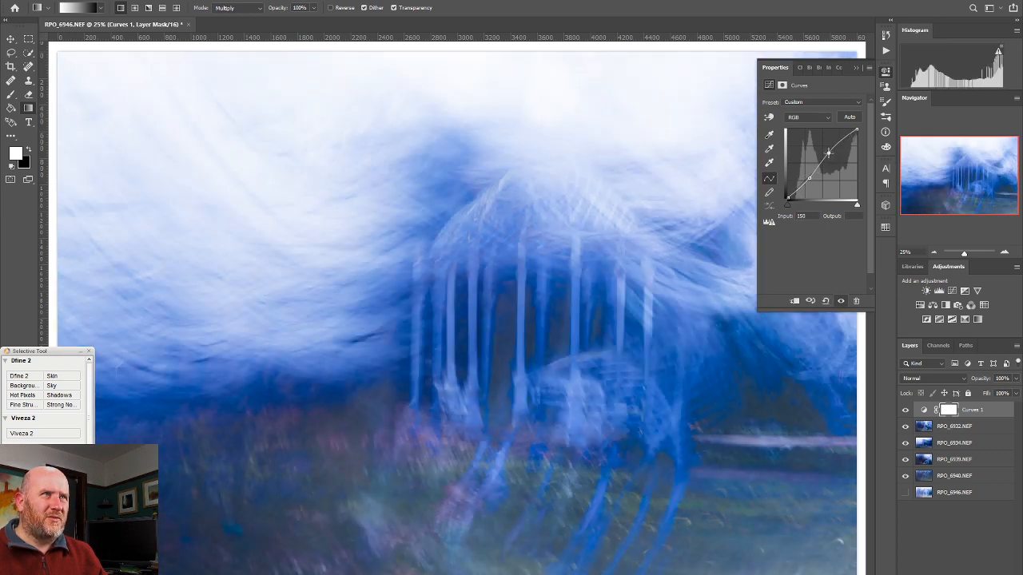
drag(828, 153, 831, 155)
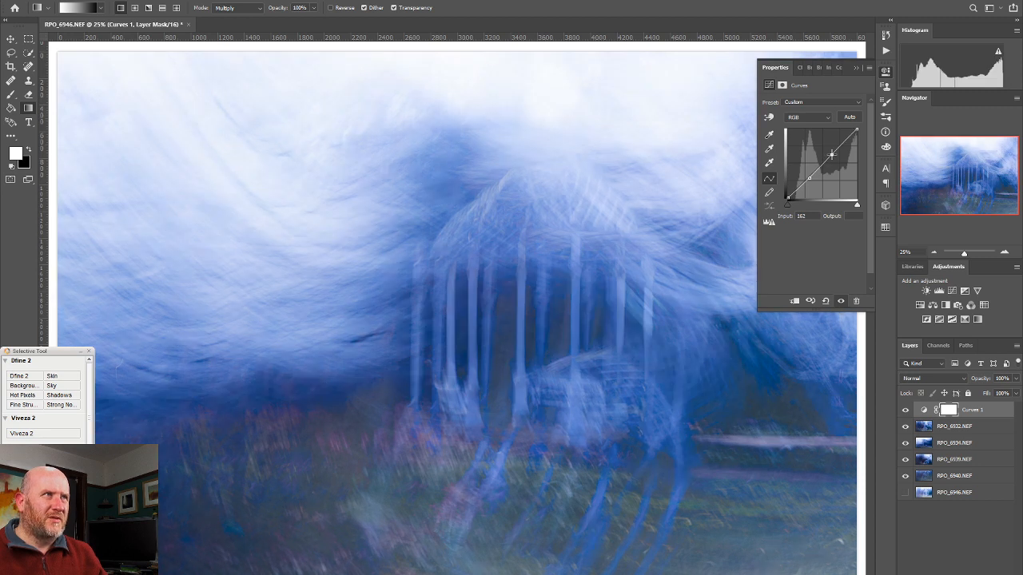
click(905, 410)
click(904, 411)
drag(996, 410, 1005, 574)
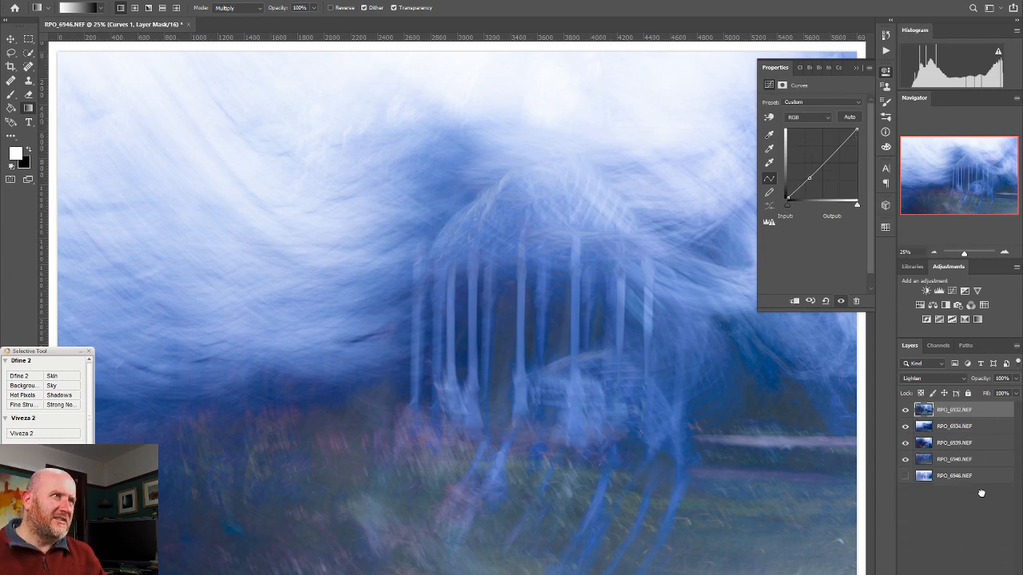
- Add a Hue/Saturation adjustment layer above RPO_6932.NEF, try different hues, and set only the saturation to -3
click(920, 305)
drag(811, 144, 768, 134)
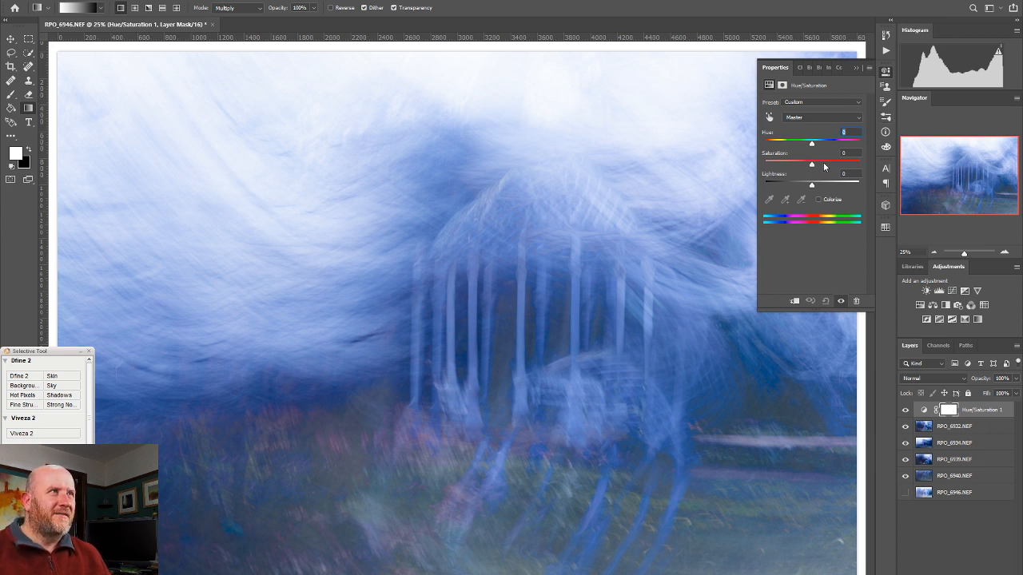
drag(812, 165, 774, 176)
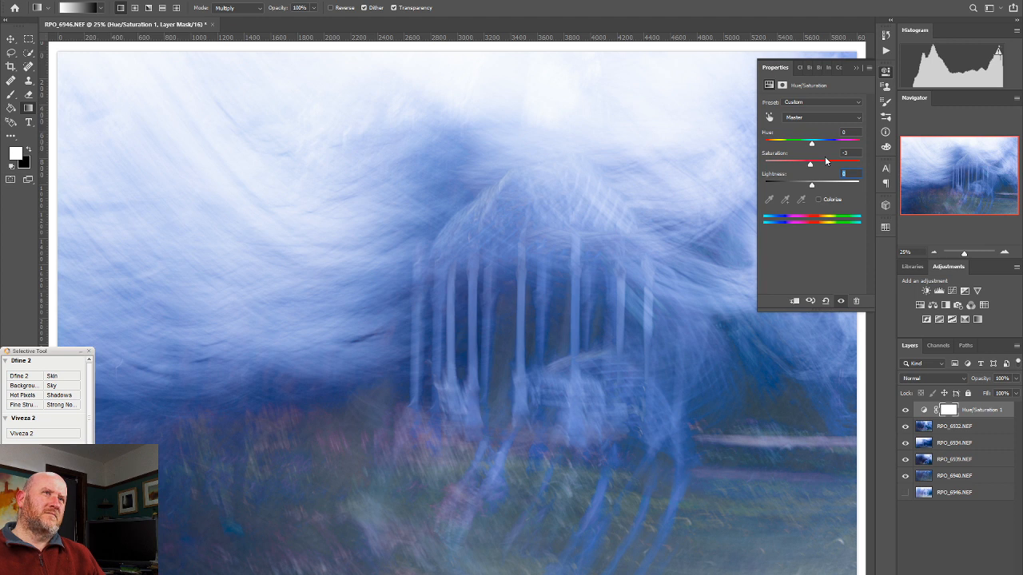
click(885, 73)
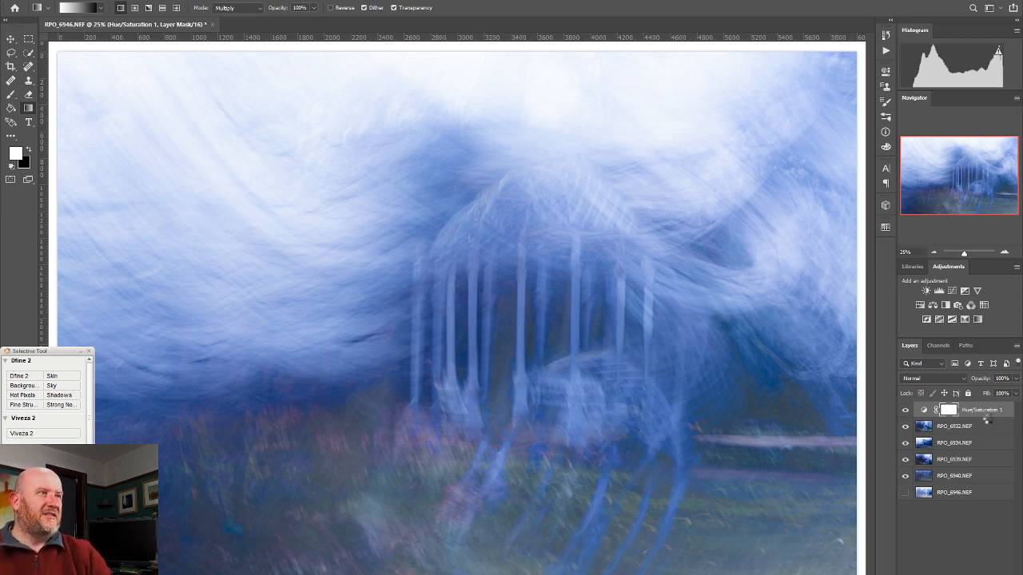
- Stamp all visible layers into a new top layer and set its blend mode to Multiply
key(ctrl+shift+alt+e)
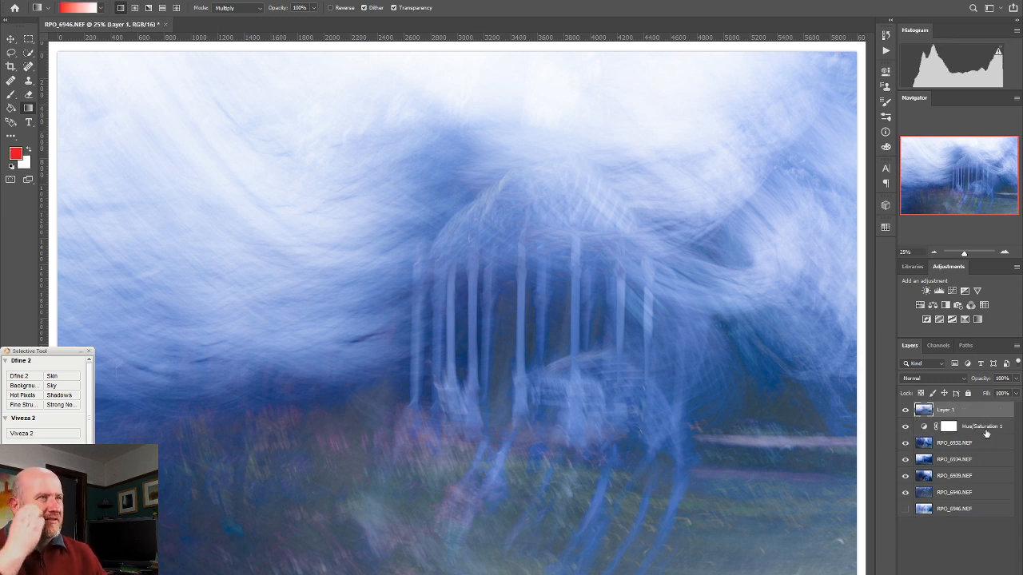
click(941, 379)
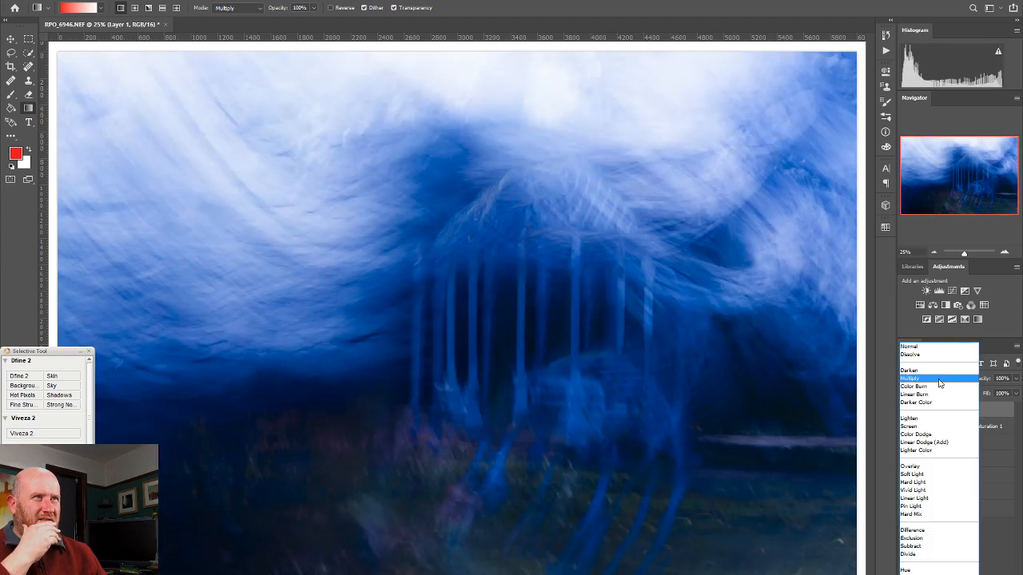
click(940, 380)
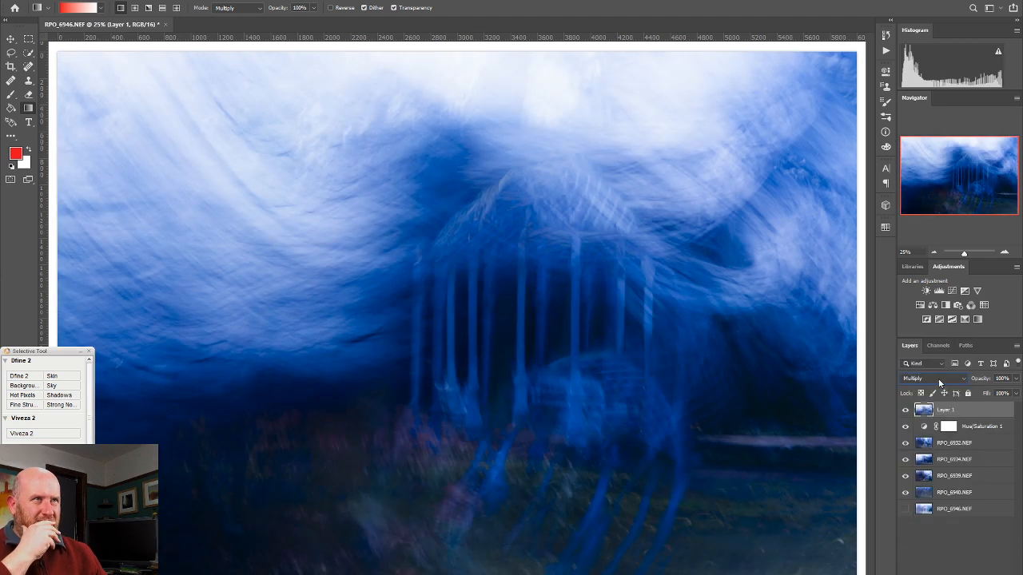
- Lower the Multiply layer's opacity to 30% and compare the image with that layer on and off
click(932, 252)
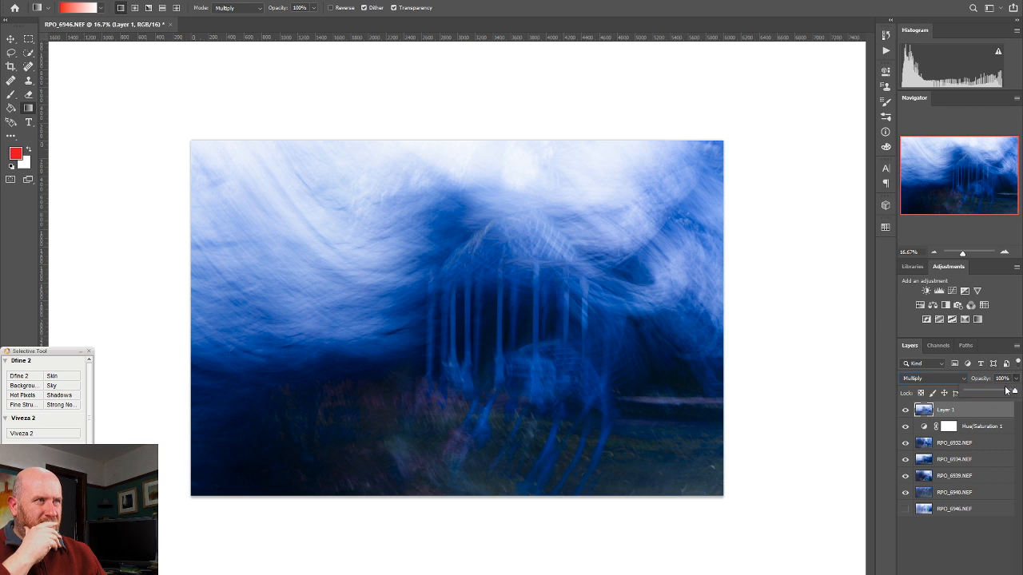
click(1002, 392)
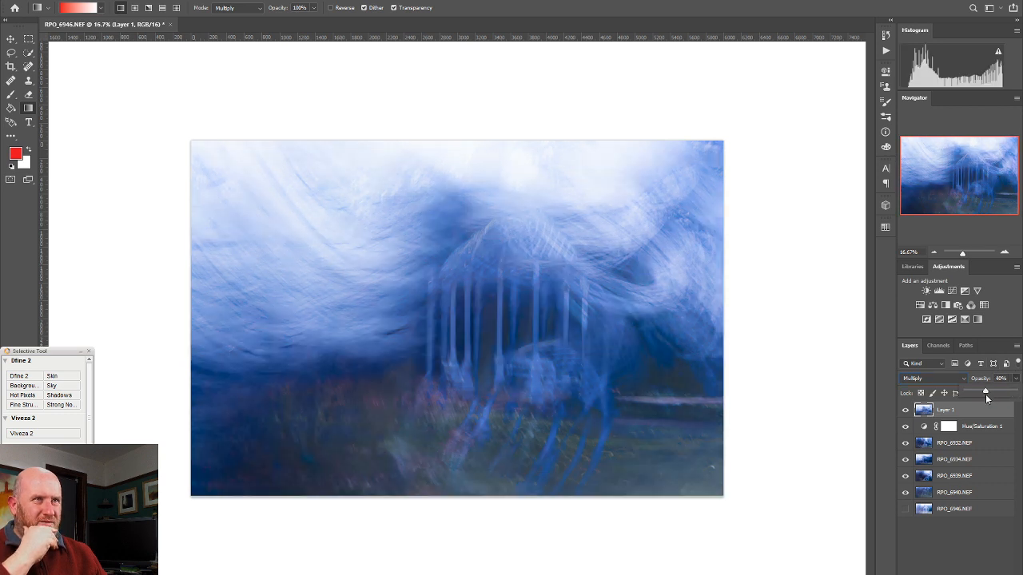
drag(985, 394, 981, 393)
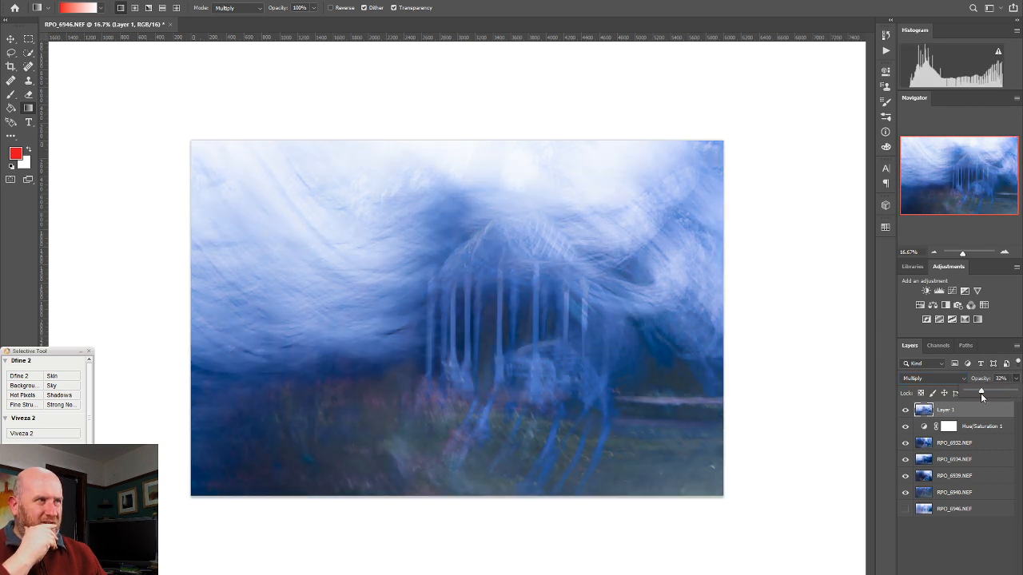
click(905, 410)
click(906, 410)
click(905, 410)
click(906, 410)
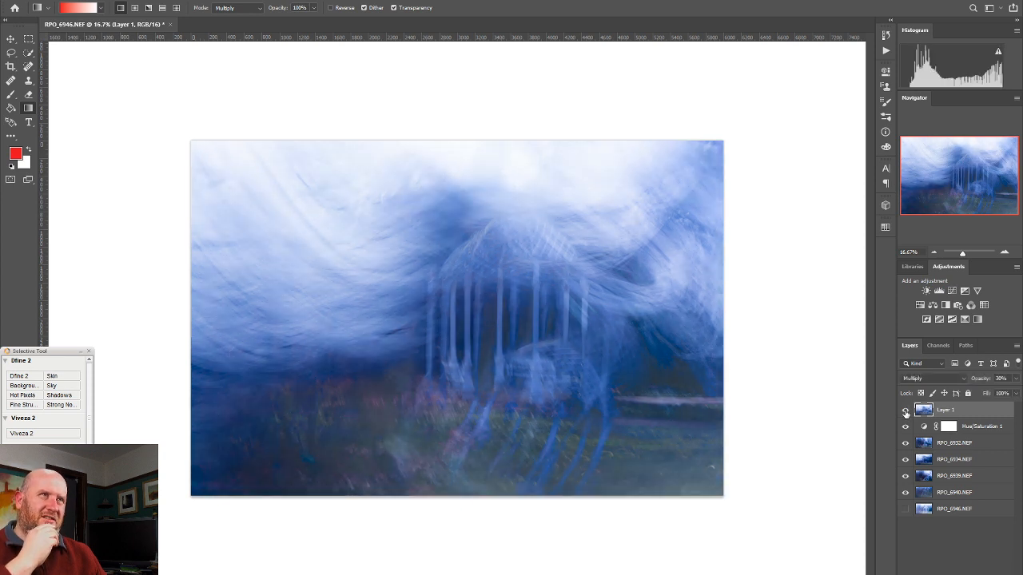
click(905, 410)
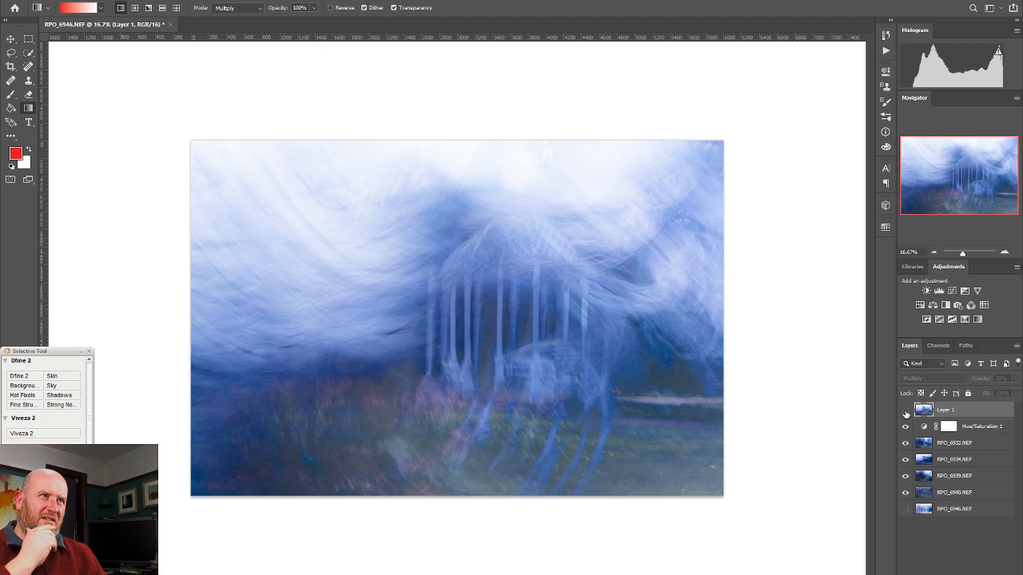
click(905, 411)
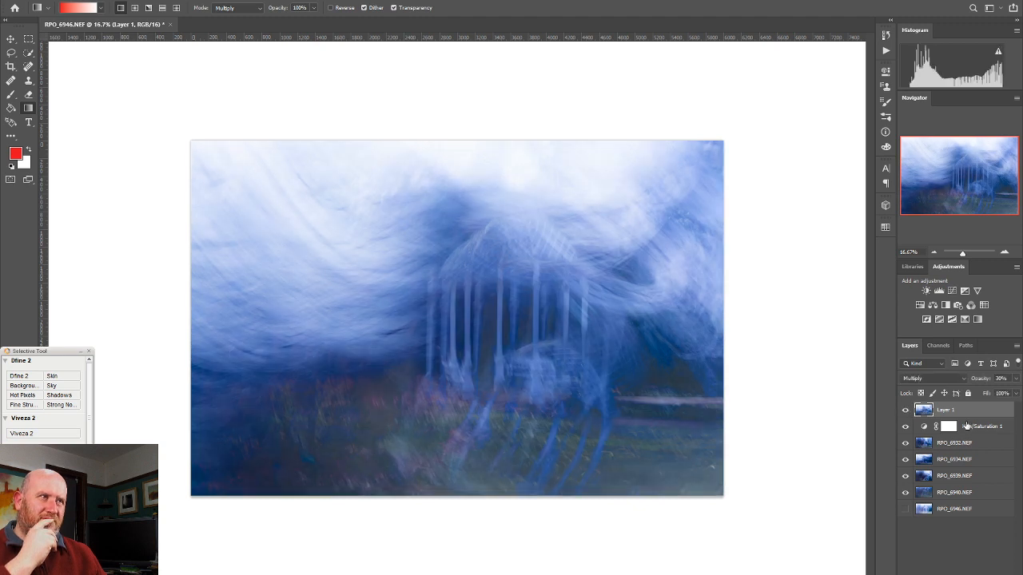
- Add a layer mask to Layer 1 and set the Eraser's opacity to 67%
click(947, 573)
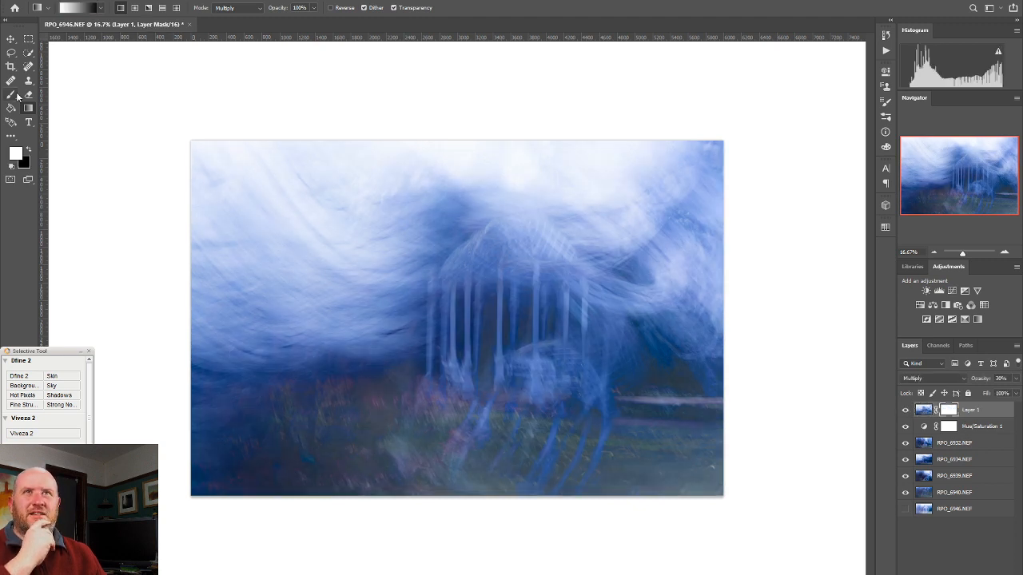
click(28, 95)
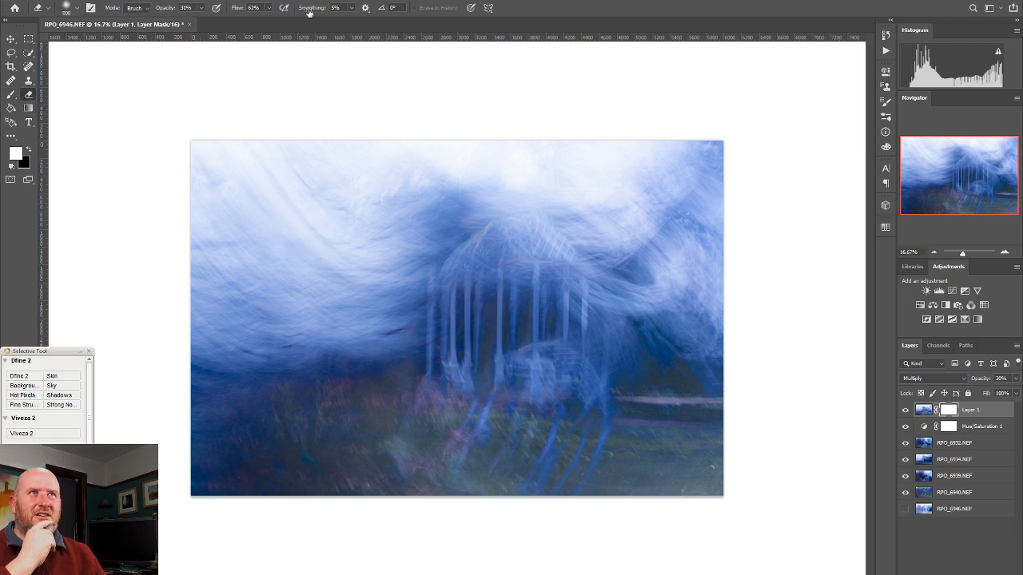
click(202, 8)
drag(215, 24, 223, 22)
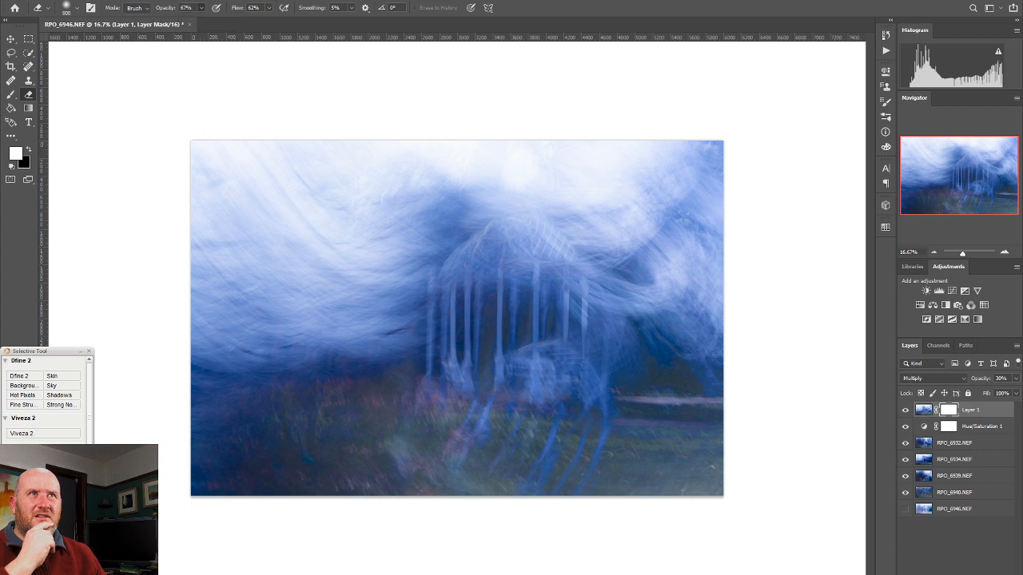
- Enlarge the Eraser to 1700 px and erase Layer 1's mask over the gazebo and the central area
key(bracketright)
key(bracketright)
key(bracketright)
key(bracketright)
key(bracketright)
key(bracketright)
key(bracketright)
key(bracketright)
key(bracketright)
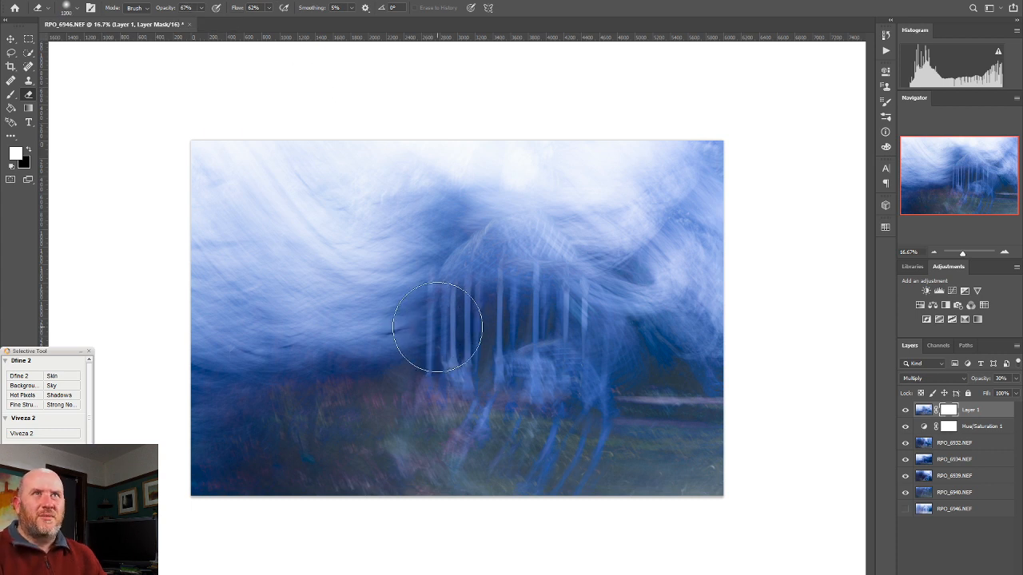
mouse_move(557, 288)
mouse_down()
mouse_move(500, 343)
mouse_move(446, 352)
mouse_move(607, 386)
mouse_move(528, 335)
mouse_move(561, 327)
mouse_move(516, 349)
mouse_move(476, 310)
mouse_move(512, 384)
mouse_move(447, 410)
mouse_move(403, 449)
mouse_move(175, 466)
mouse_move(619, 454)
mouse_move(361, 331)
mouse_move(224, 361)
mouse_move(363, 374)
mouse_move(509, 324)
mouse_move(496, 293)
mouse_move(668, 343)
mouse_move(623, 381)
mouse_move(658, 461)
mouse_move(340, 461)
mouse_move(183, 434)
mouse_move(734, 493)
mouse_move(761, 428)
mouse_move(724, 379)
mouse_move(729, 356)
mouse_move(768, 359)
mouse_up()
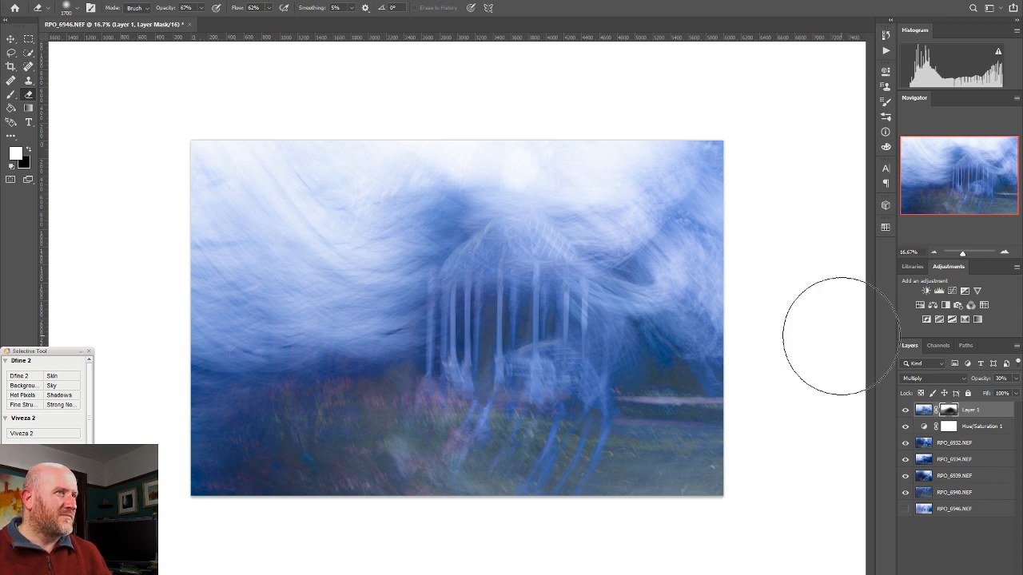
- Compare the image with the masked Layer 1 on and off, and stamp the visible layers into a new top layer
click(906, 411)
click(906, 412)
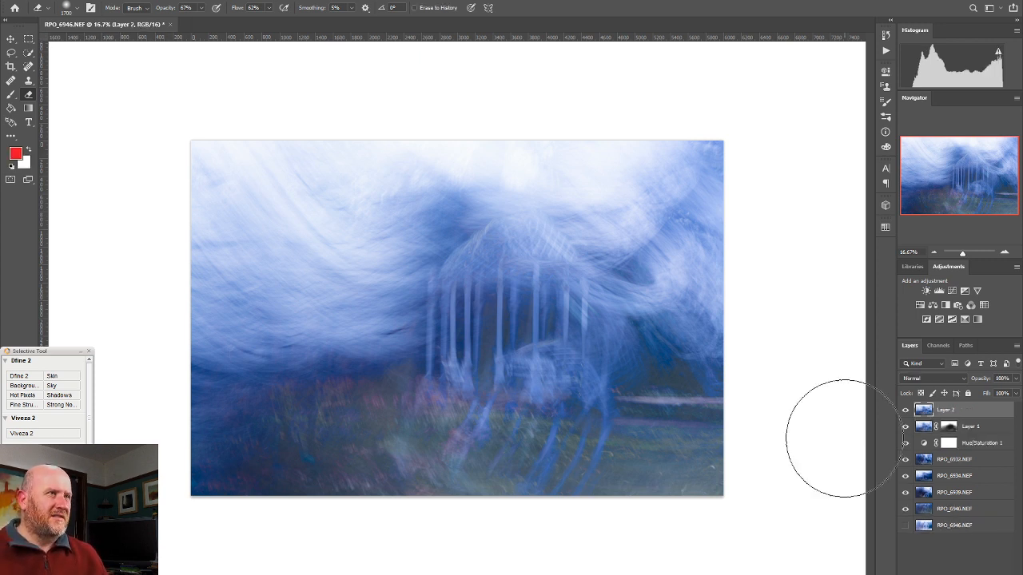
click(934, 252)
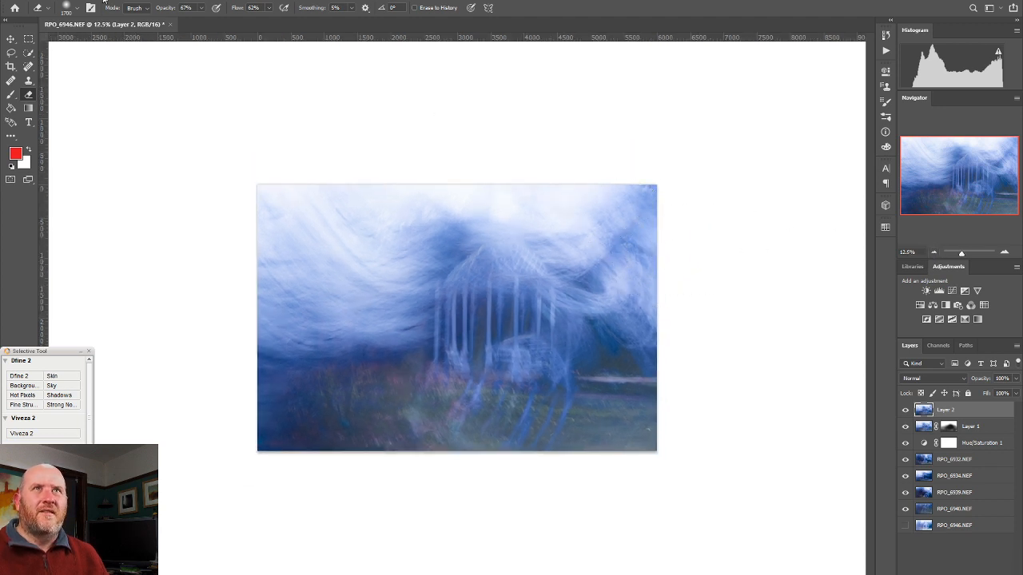
- Start a free transform on Layer 2, rotate it to about 64° and set its blend mode to Lighten
key(alt+e)
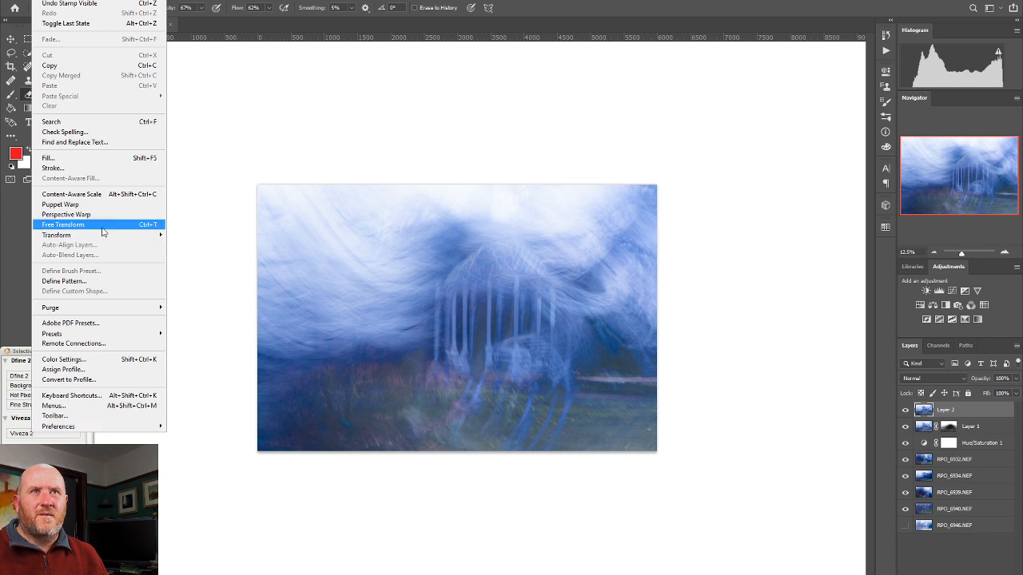
click(159, 226)
drag(678, 175, 671, 442)
click(932, 378)
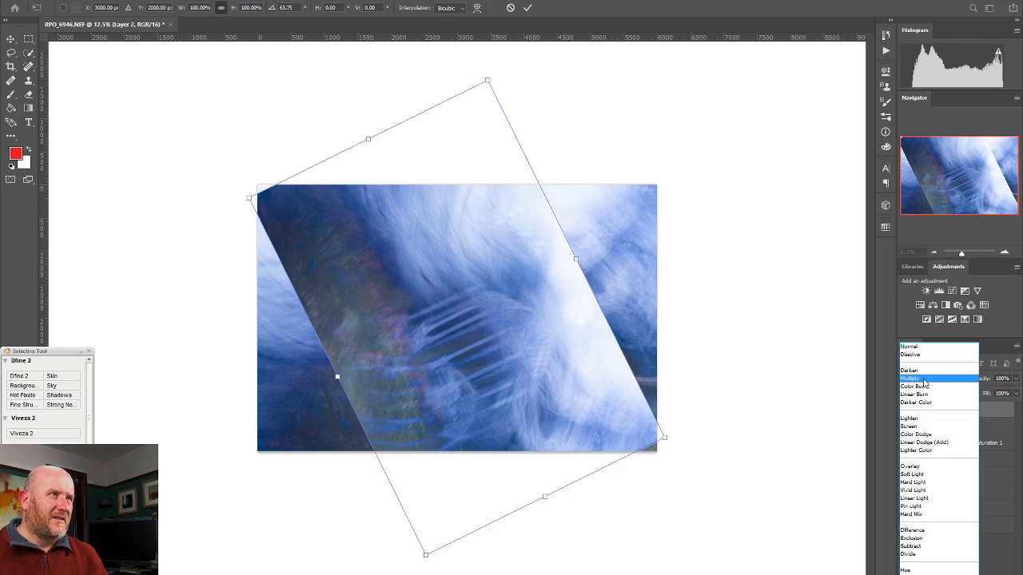
click(923, 418)
- Rotate Layer 2 to about 179°, enlarge it to about 161% and position its columns over the gazebo
drag(499, 66, 795, 356)
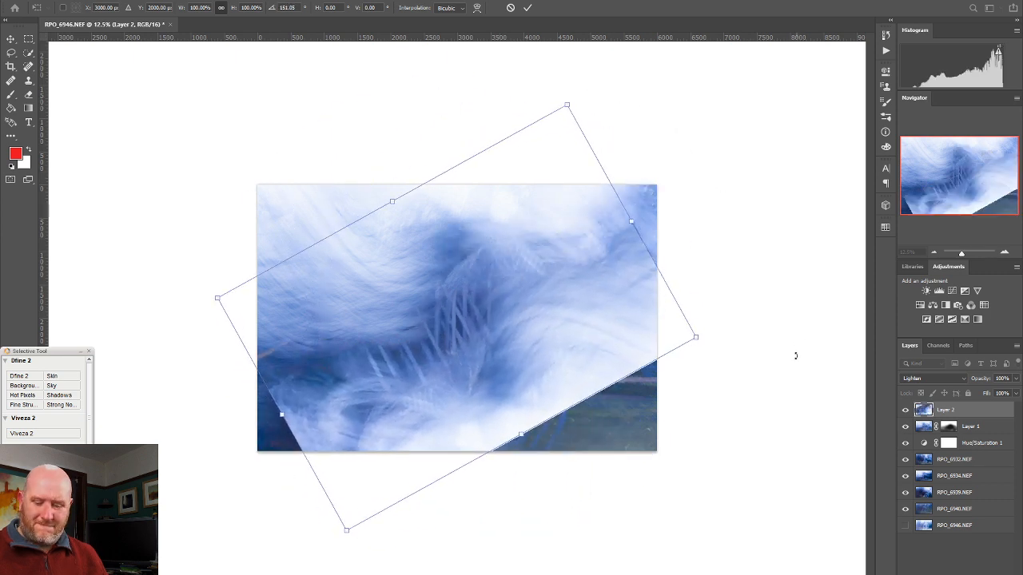
drag(694, 337, 921, 434)
drag(503, 365, 425, 337)
drag(356, 93, 511, 15)
drag(429, 379, 473, 391)
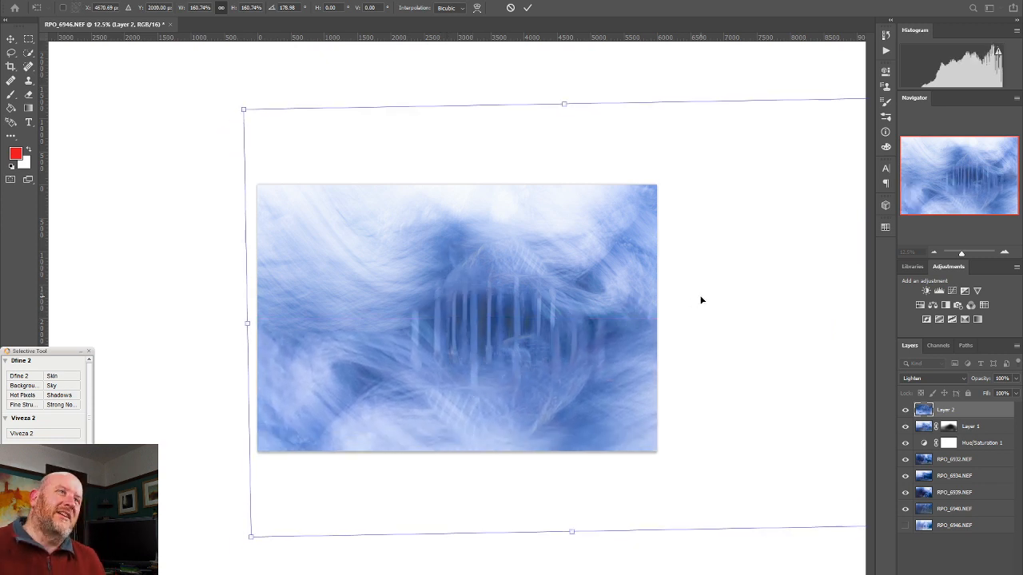
click(1004, 254)
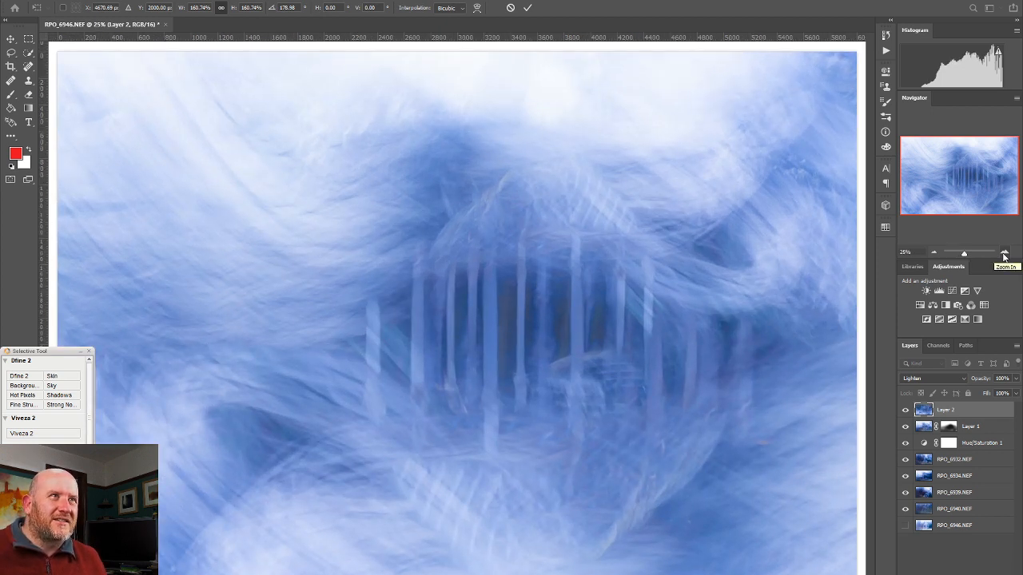
click(935, 254)
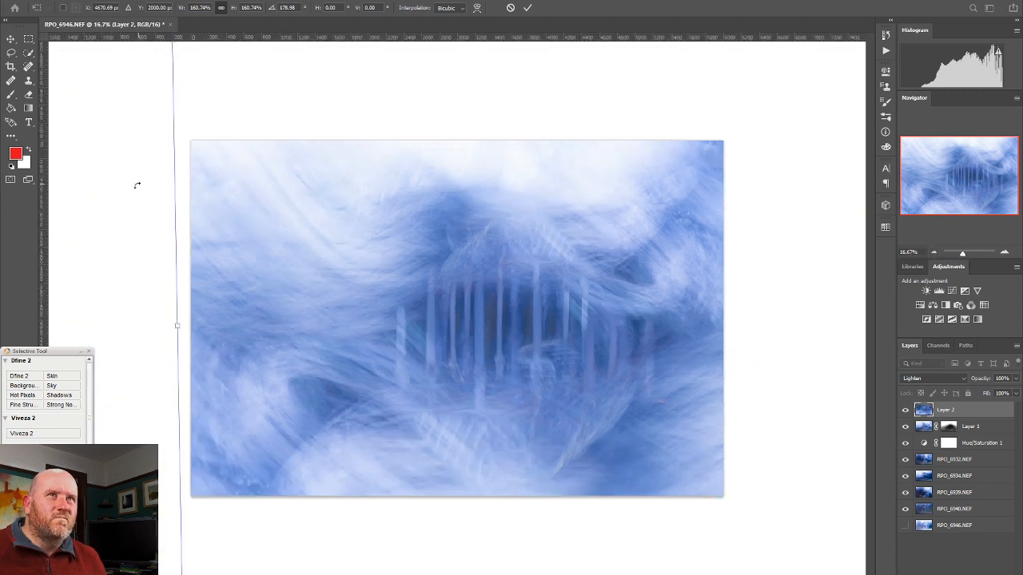
click(934, 253)
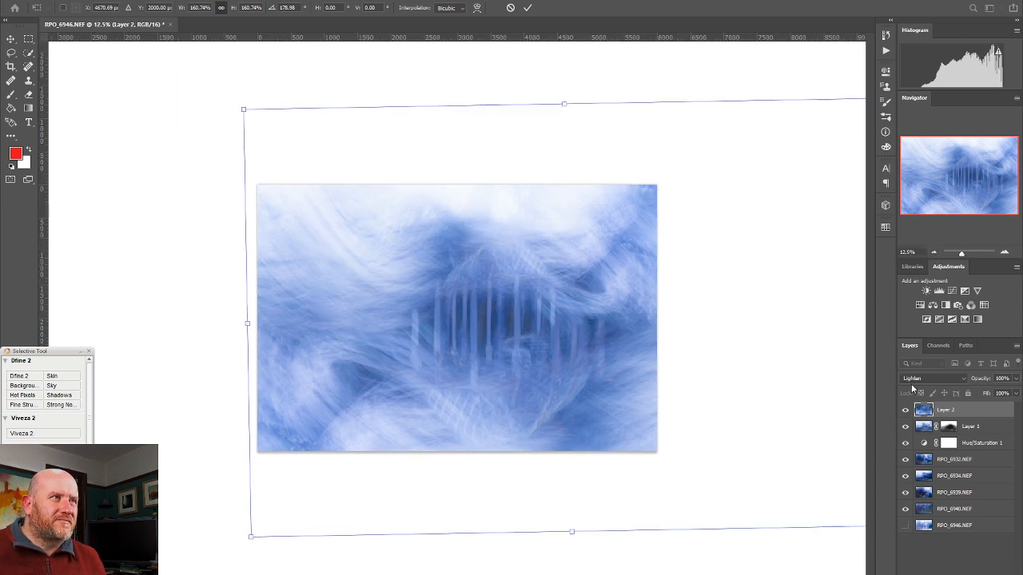
- Try the Multiply and Darken blend modes on Layer 2, and return it to Lighten
click(937, 381)
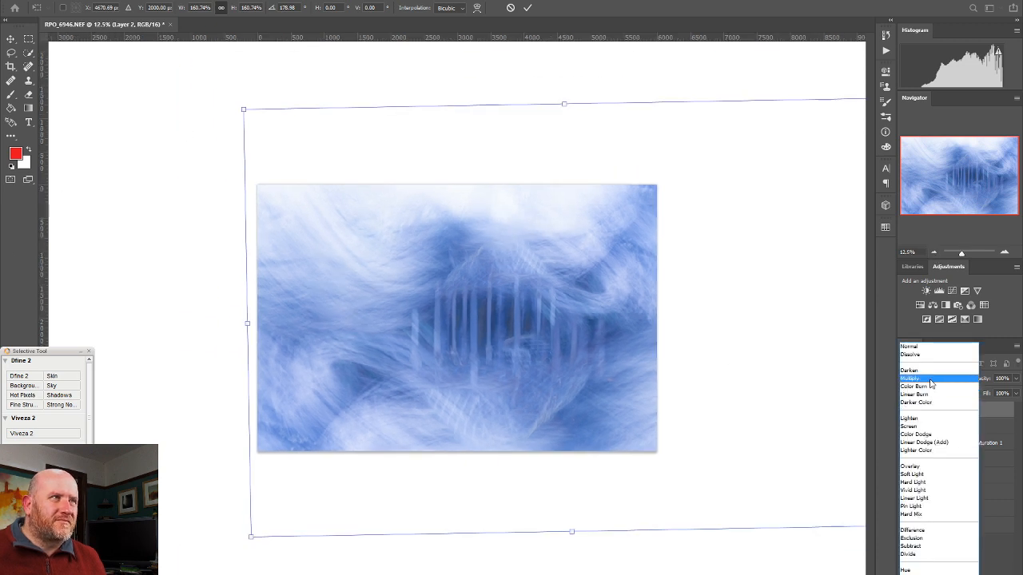
click(930, 379)
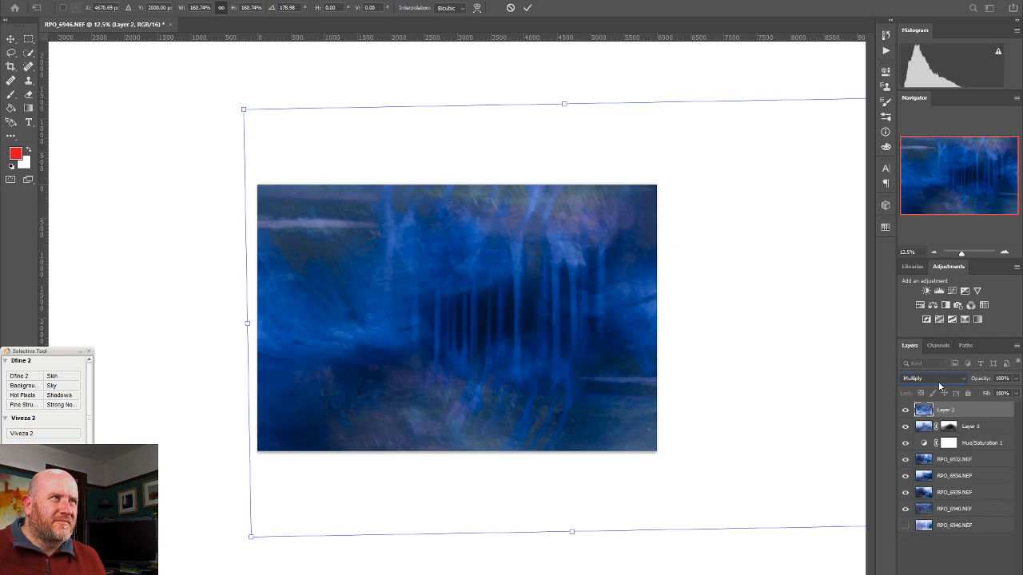
click(939, 380)
click(928, 372)
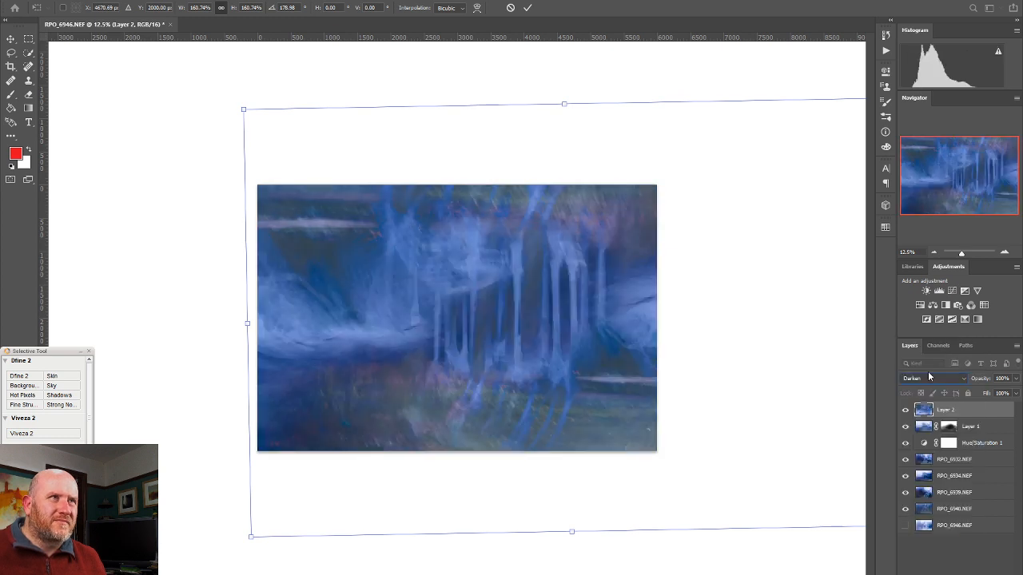
click(931, 380)
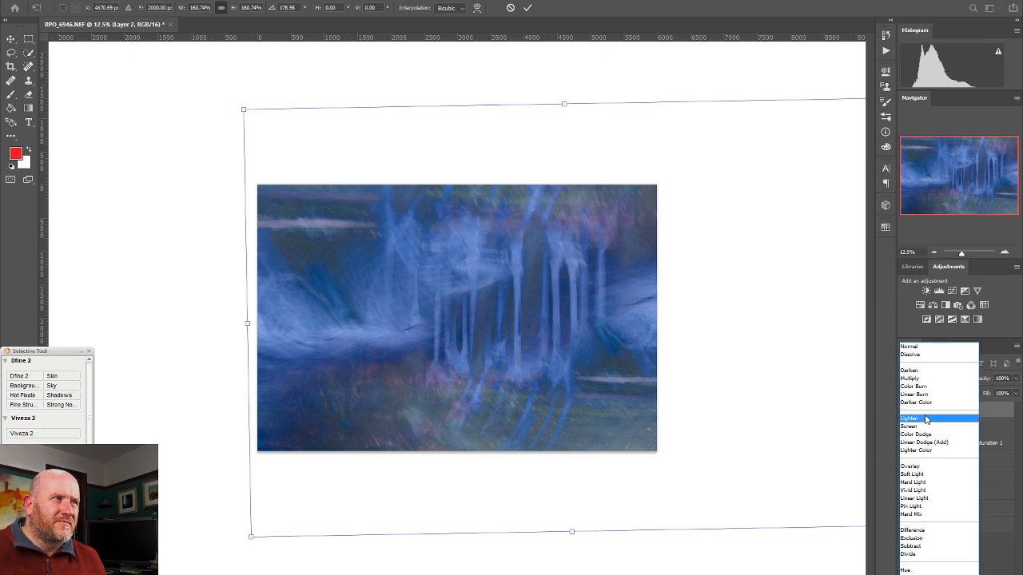
click(925, 417)
- Try Layer 2 at a lower opacity of about 72%, and restore it to 100%
click(1015, 381)
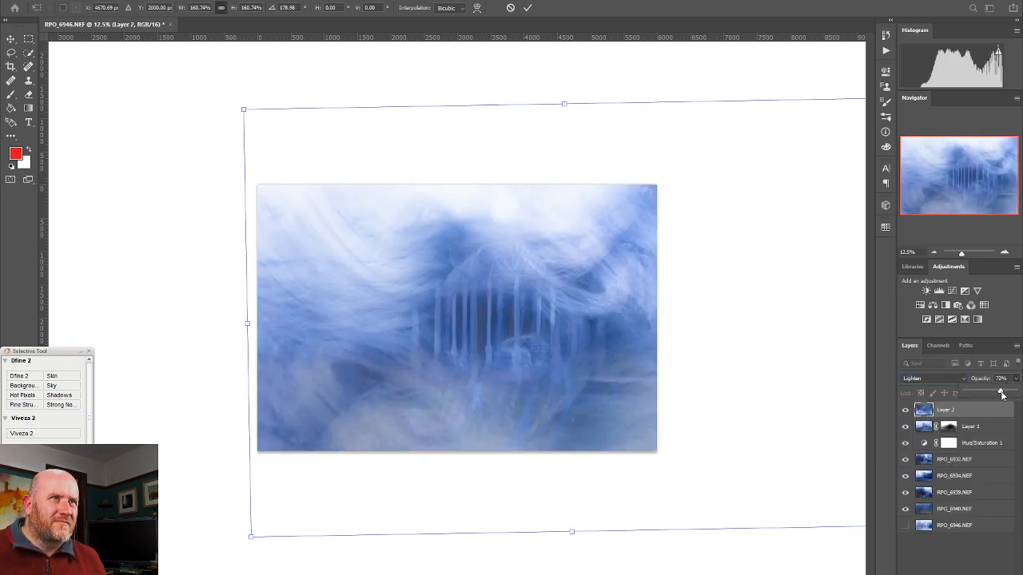
click(1005, 394)
drag(1010, 397, 1018, 398)
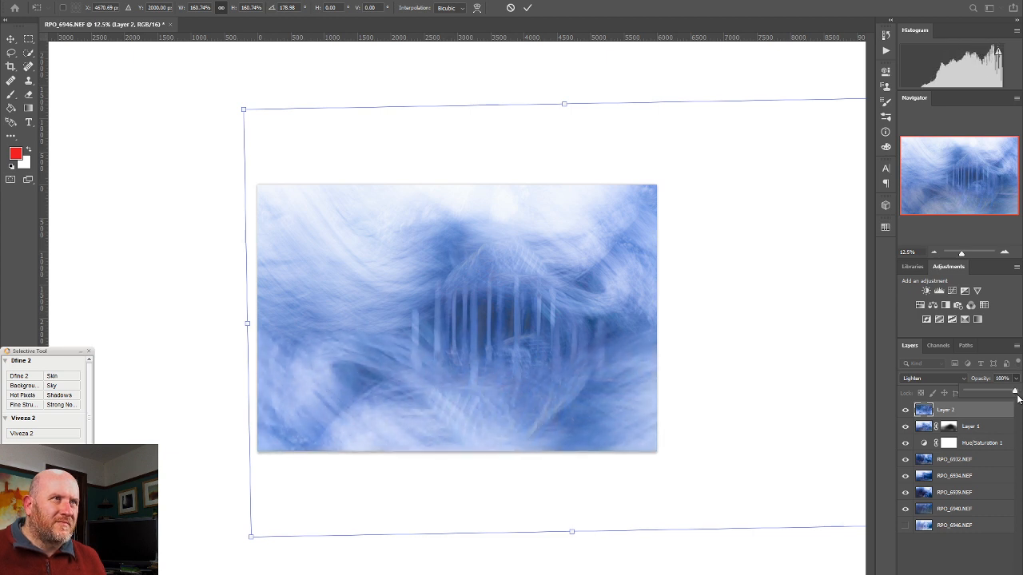
- Fine-tune Layer 2 to about -179.3° rotation and 162.6% scale, nudge it into alignment with the gazebo and apply the transform
drag(232, 77, 258, 50)
drag(462, 271, 459, 304)
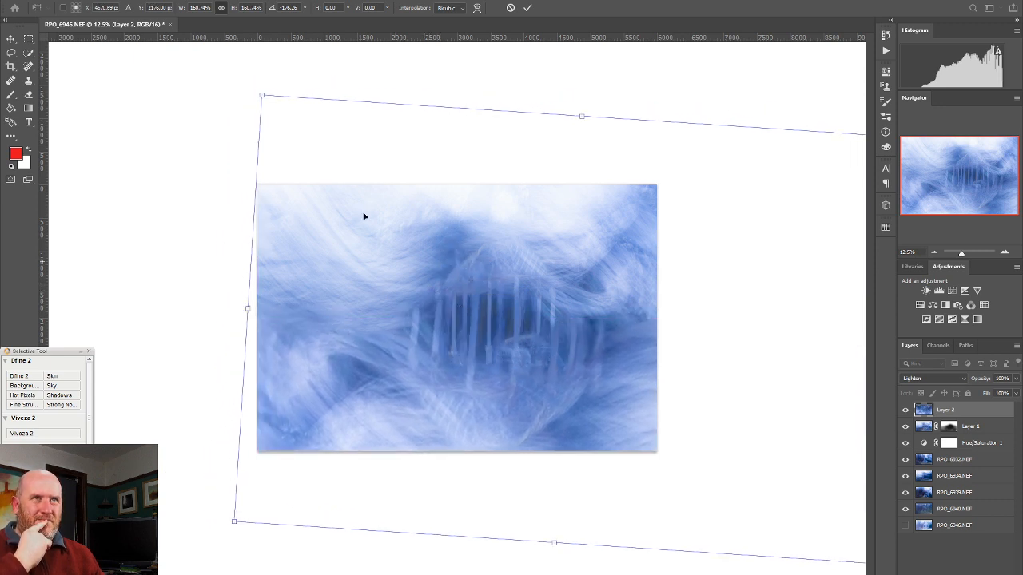
drag(267, 73, 243, 74)
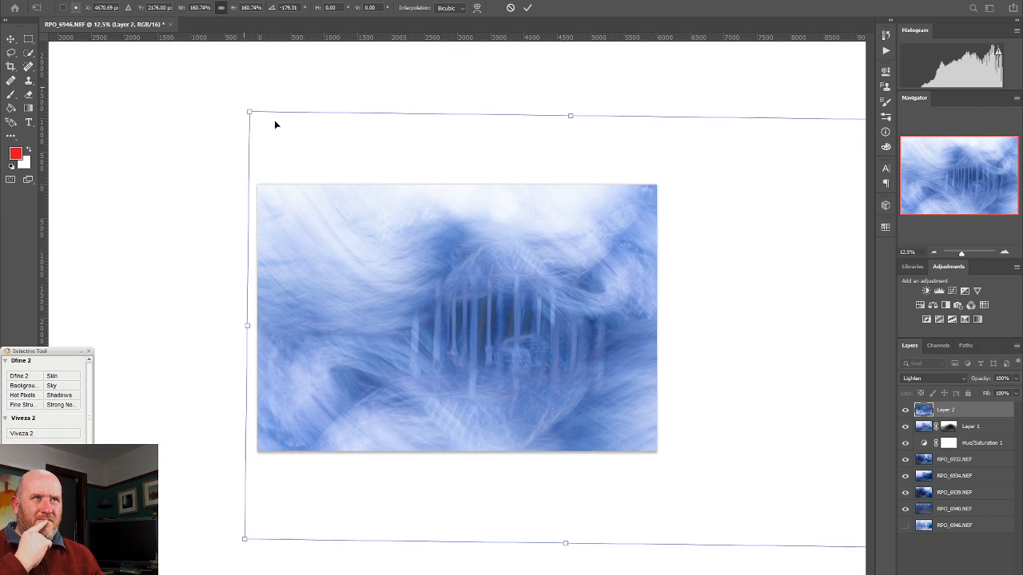
mouse_move(399, 350)
mouse_down()
mouse_move(417, 334)
mouse_move(402, 341)
mouse_up()
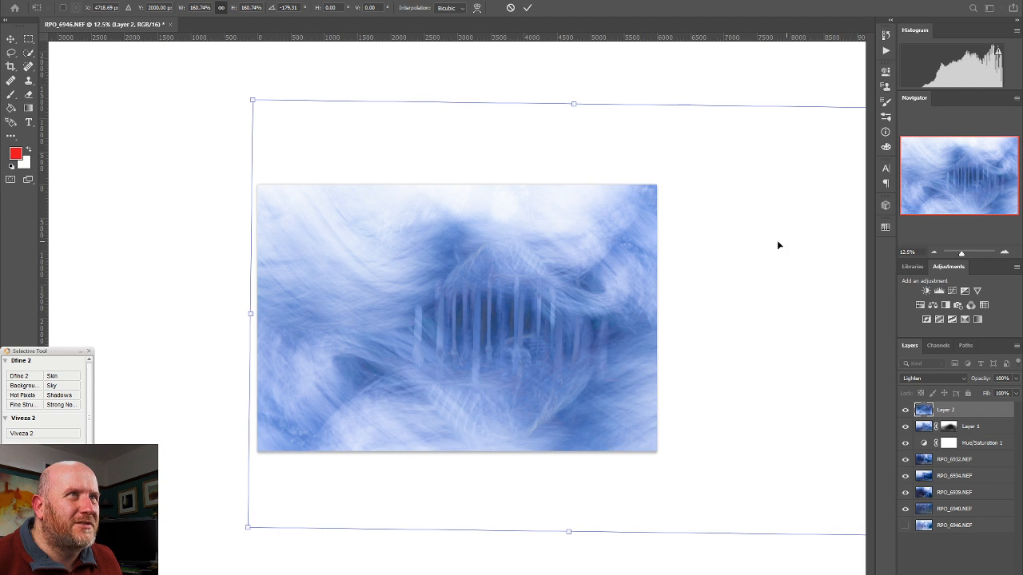
mouse_move(572, 102)
mouse_down()
mouse_move(576, 7)
mouse_move(578, 130)
mouse_move(583, 79)
mouse_move(588, 97)
mouse_up()
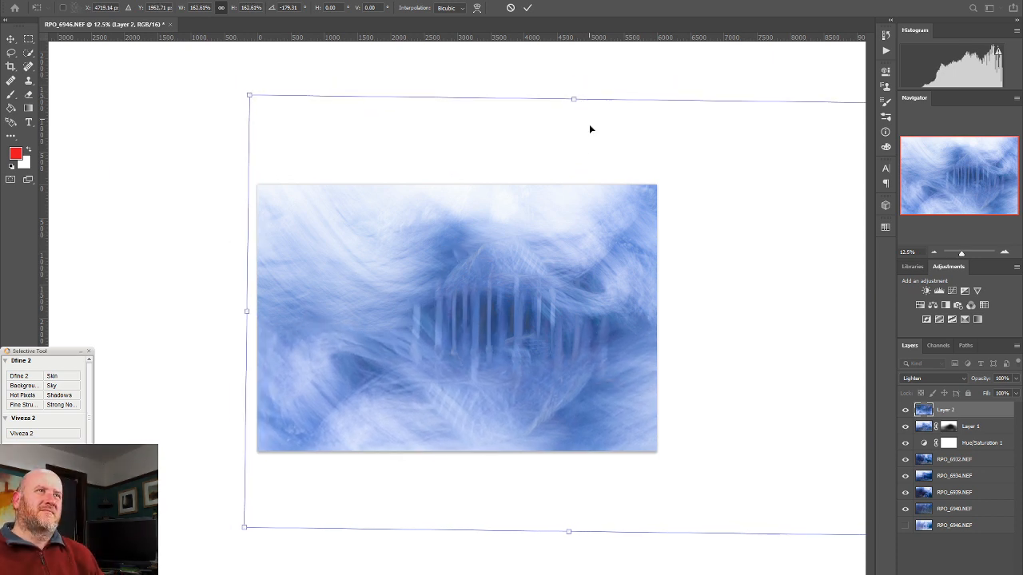
drag(495, 243, 499, 265)
drag(499, 253, 498, 237)
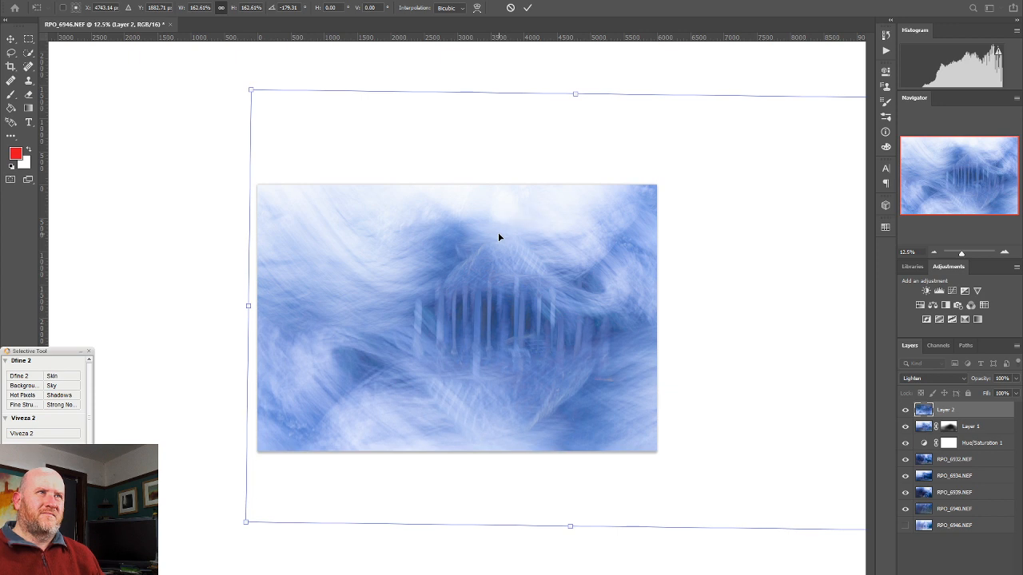
click(1016, 378)
mouse_move(1015, 395)
mouse_down()
mouse_move(981, 393)
mouse_move(1015, 392)
mouse_up()
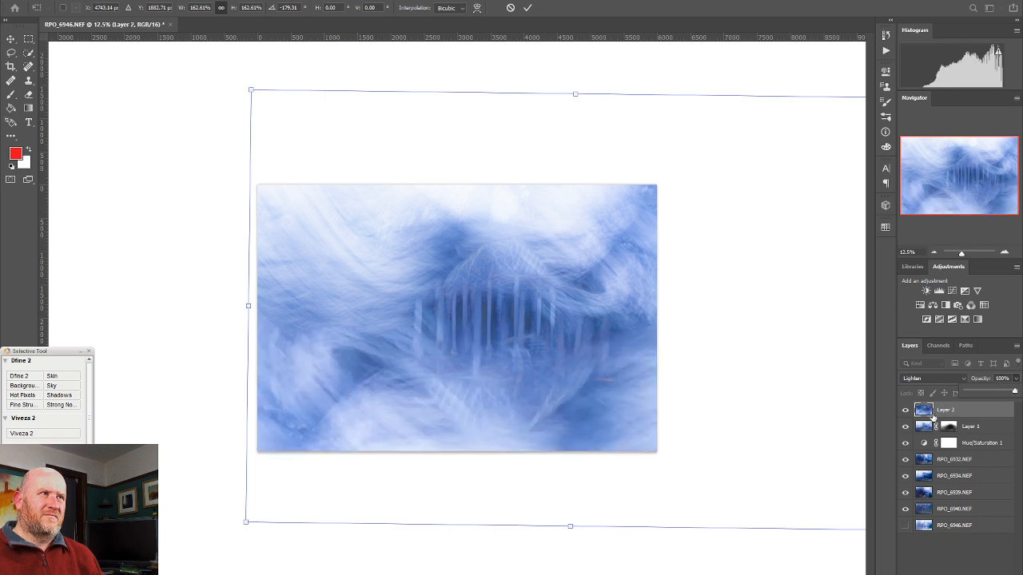
click(713, 352)
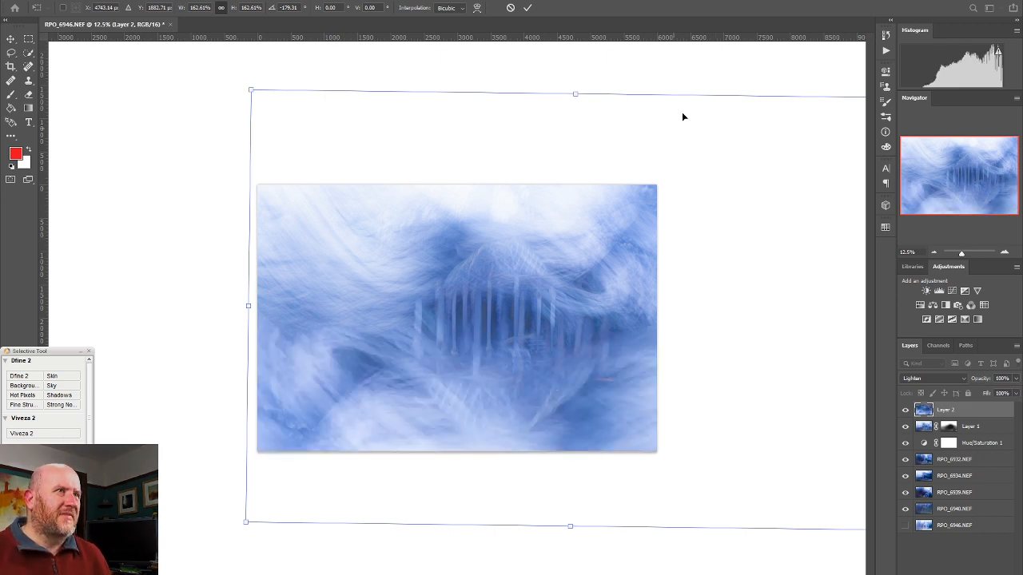
click(980, 413)
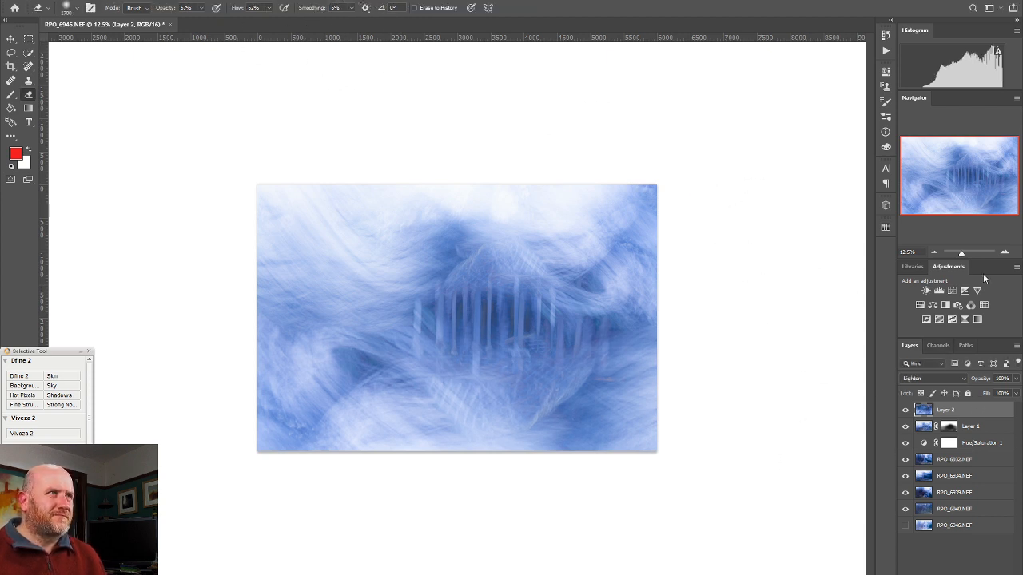
- Add a Hue/Saturation adjustment layer with hue -3, saturation +3 and lightness 0, and compare the image with it on and off
click(1004, 252)
click(1004, 252)
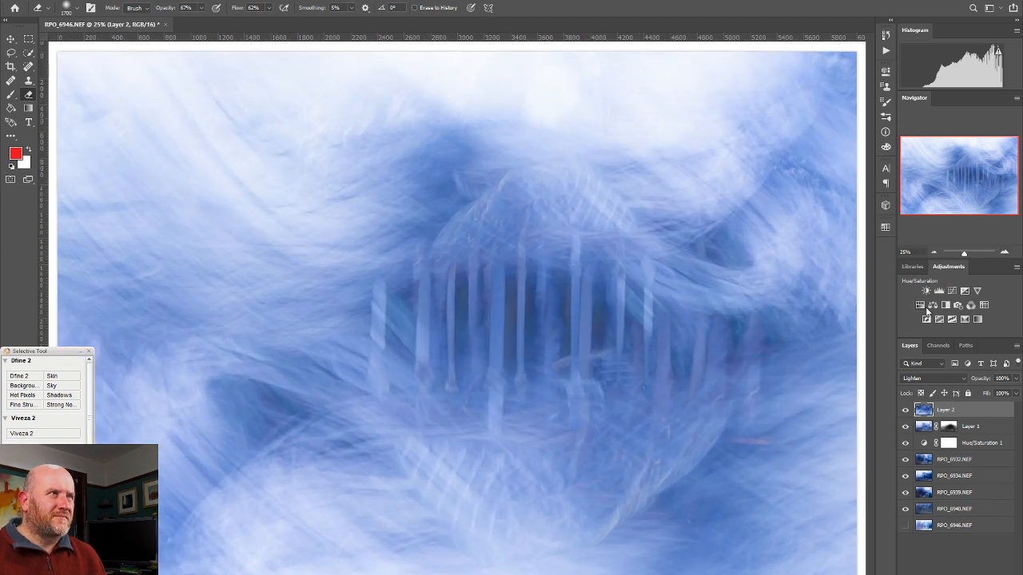
click(925, 307)
drag(812, 144, 799, 188)
click(934, 253)
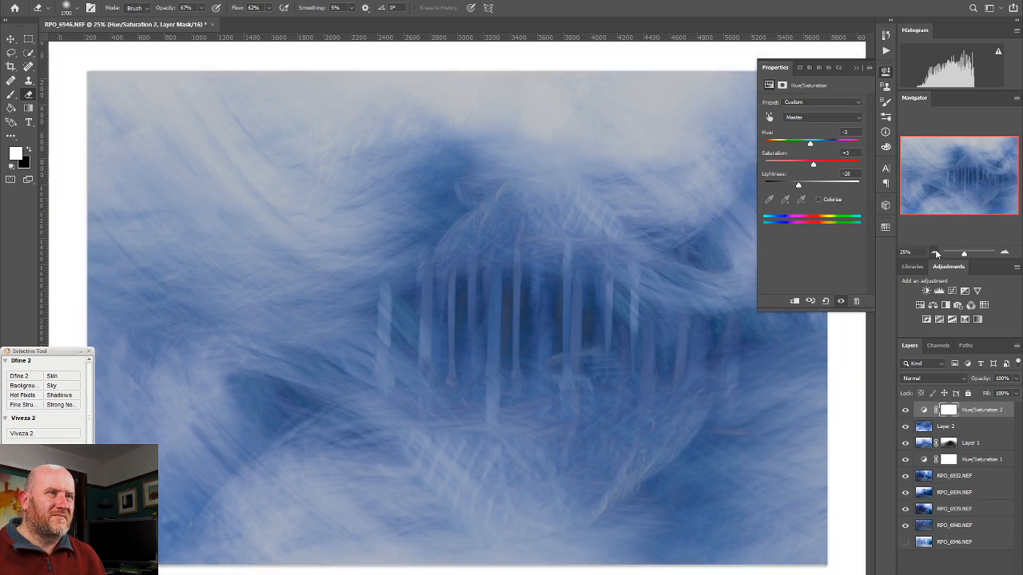
click(937, 252)
mouse_move(799, 186)
mouse_down()
mouse_move(836, 187)
mouse_move(807, 187)
mouse_up()
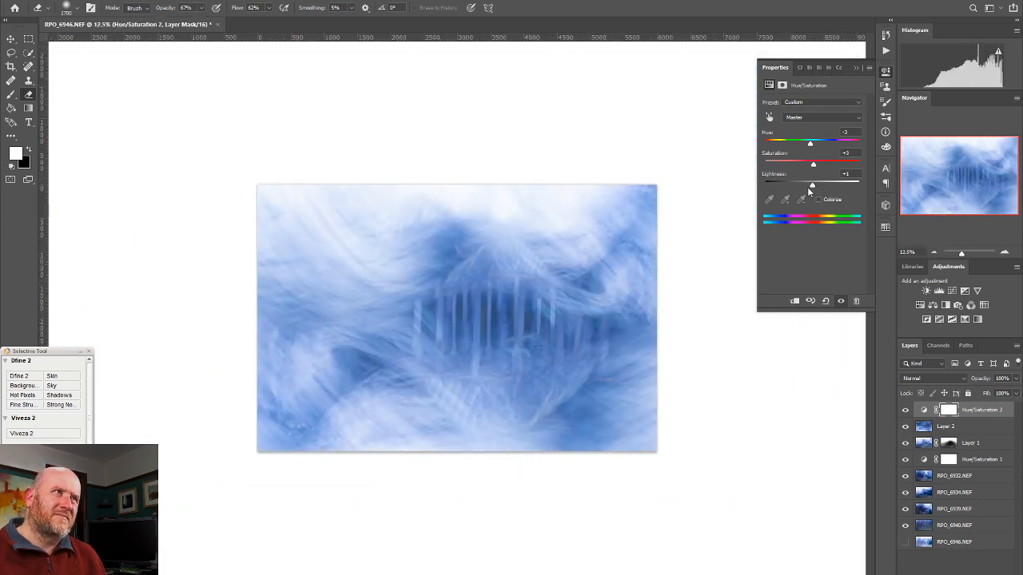
double_click(777, 176)
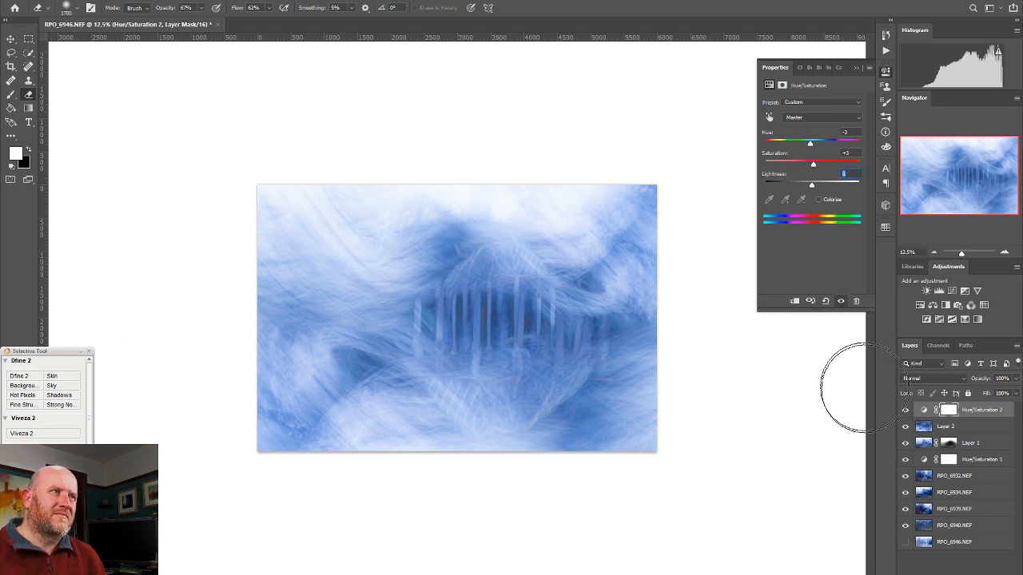
click(904, 411)
click(905, 411)
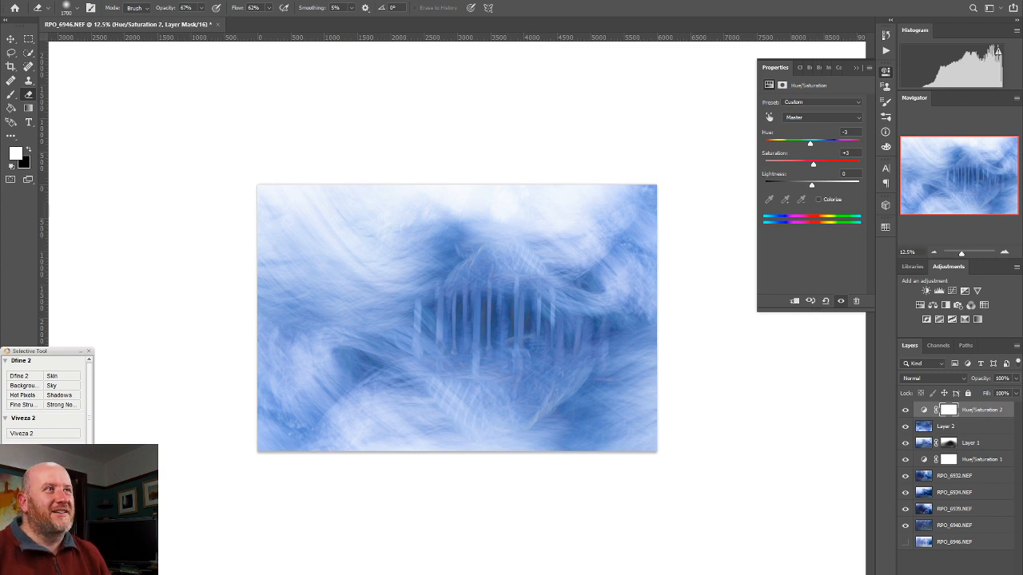
- Try a Levels adjustment layer with the midtones at 0.94, and delete that layer
click(939, 291)
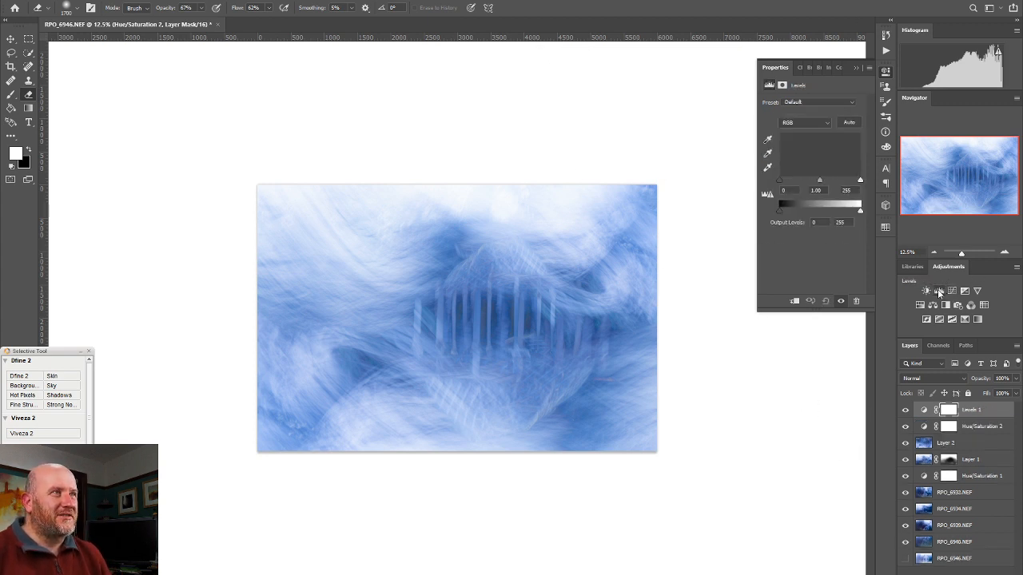
drag(820, 186, 873, 186)
mouse_move(782, 187)
mouse_down()
mouse_move(797, 188)
mouse_move(765, 189)
mouse_up()
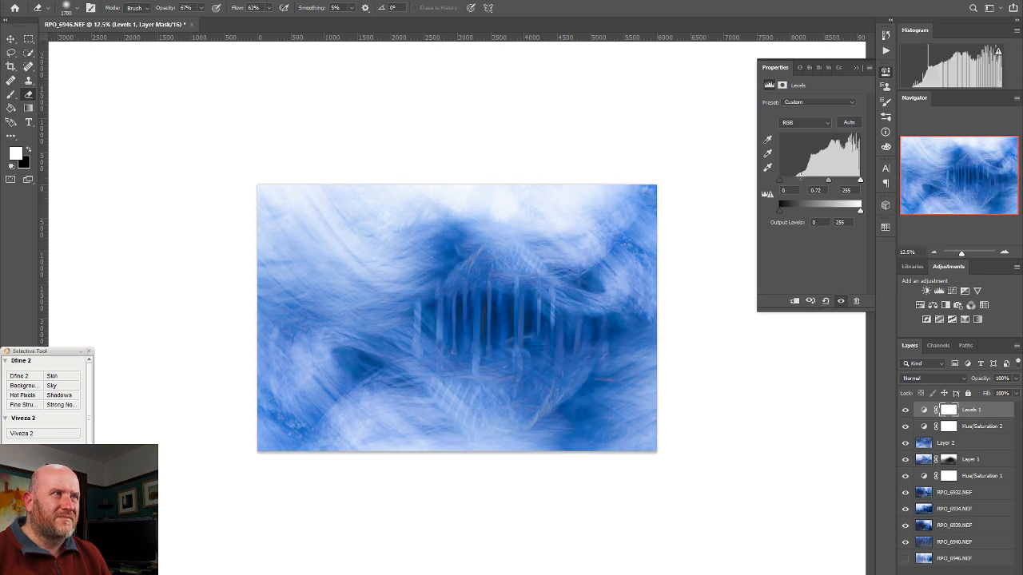
drag(827, 180, 822, 181)
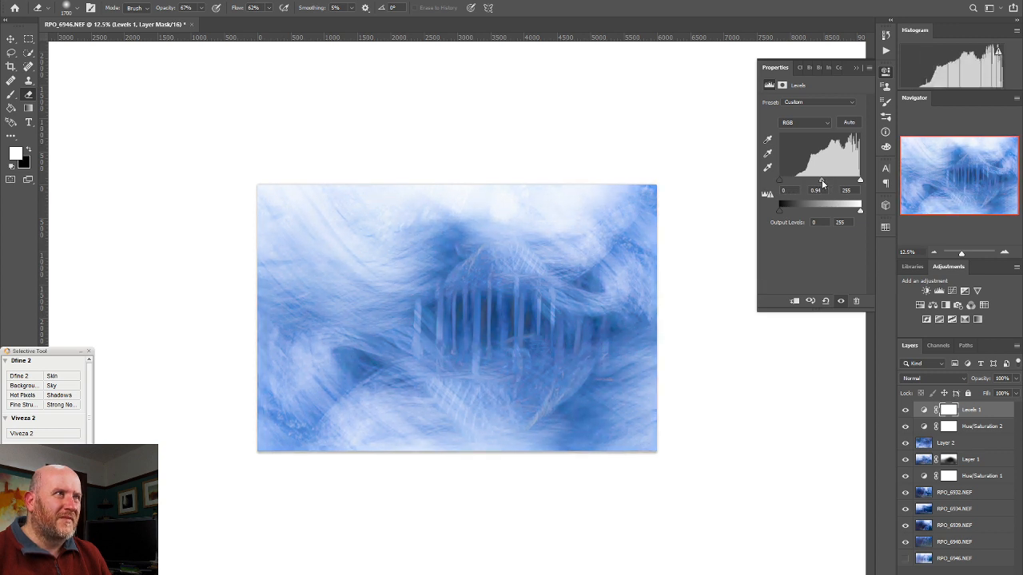
drag(993, 412, 1008, 574)
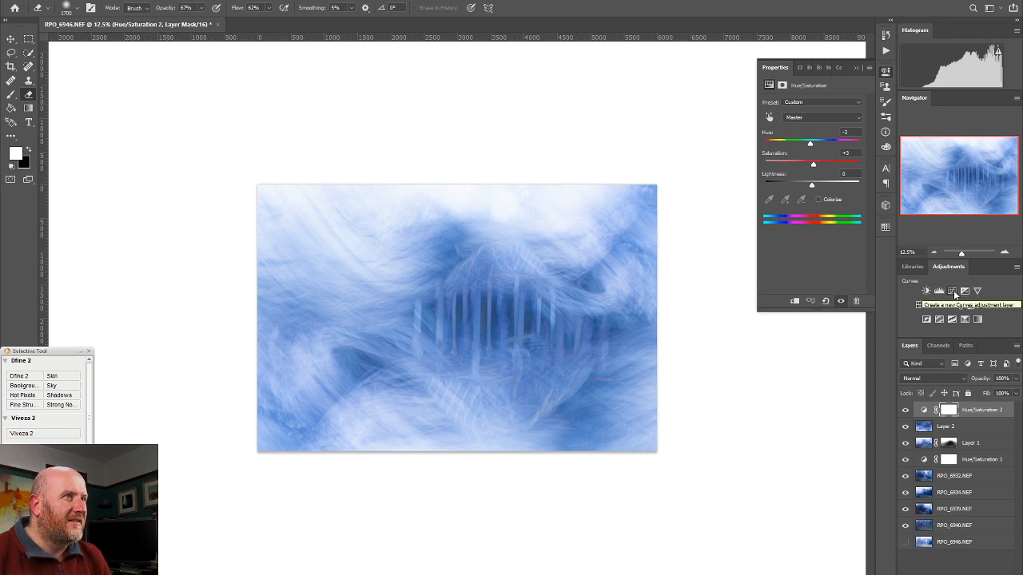
- Add a Curves adjustment layer with an S-shaped curve and lowered white point, and compare the image with it on and off
click(953, 291)
drag(813, 167, 865, 134)
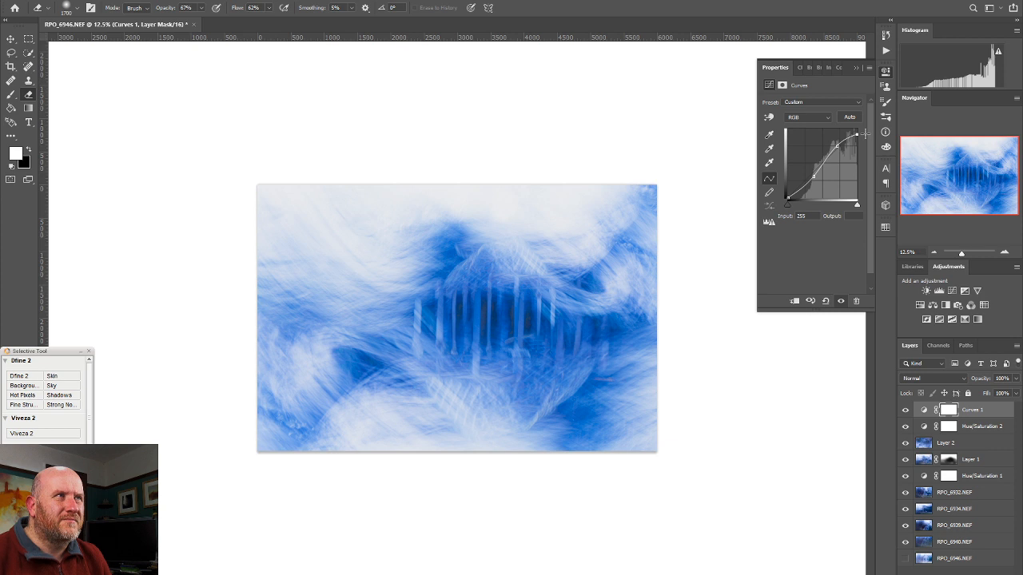
click(1003, 254)
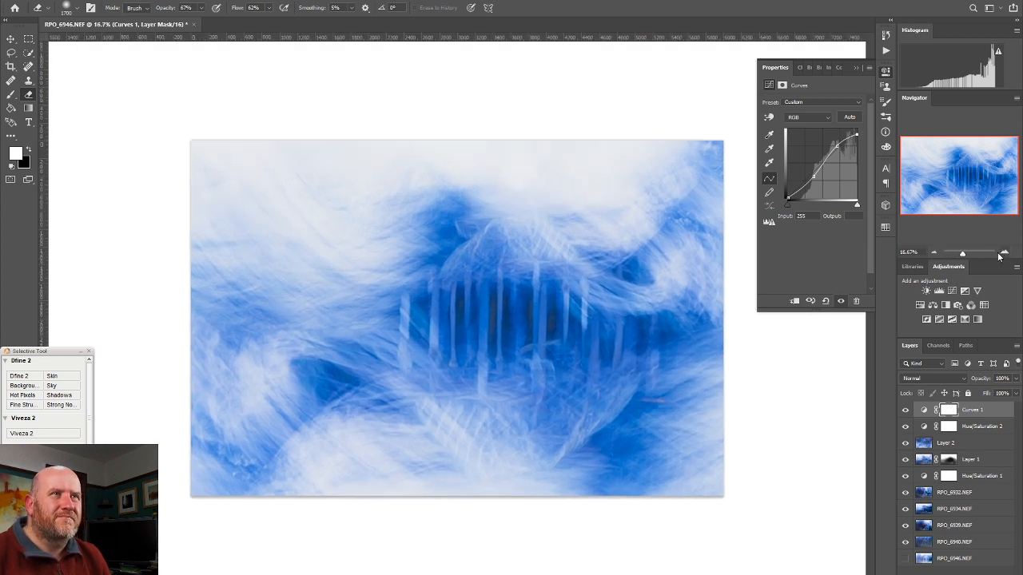
click(1003, 254)
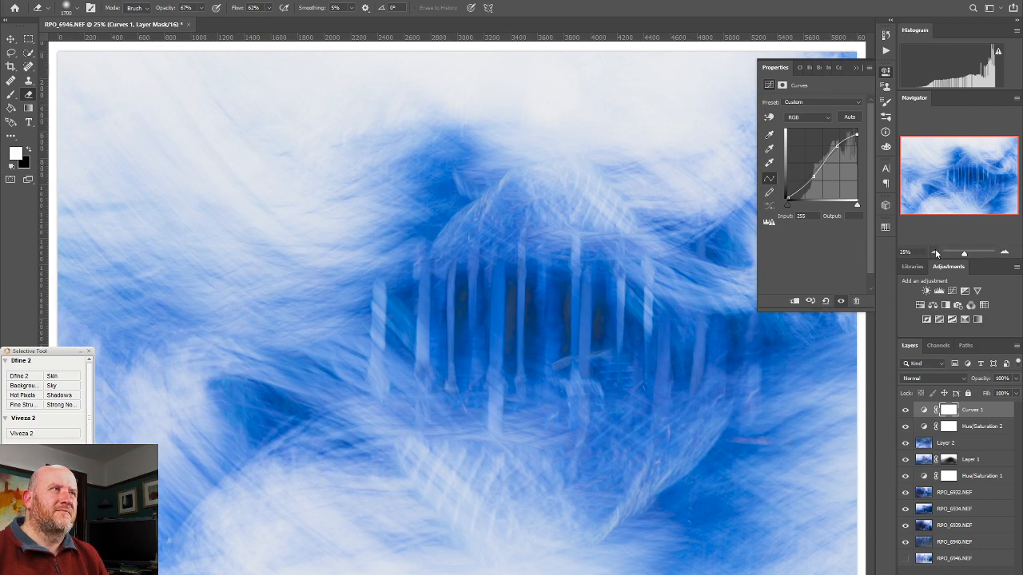
click(934, 252)
click(906, 410)
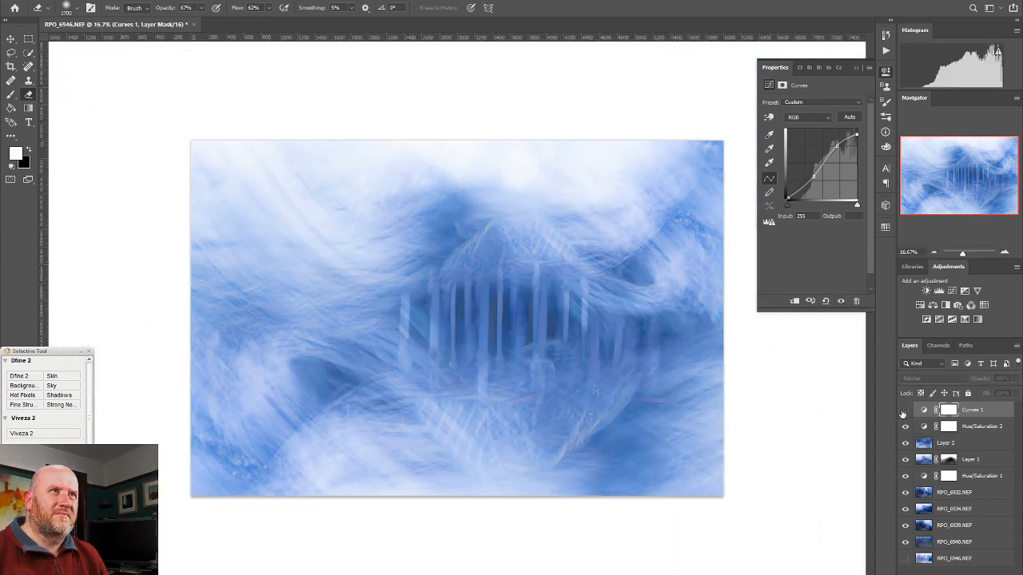
click(906, 410)
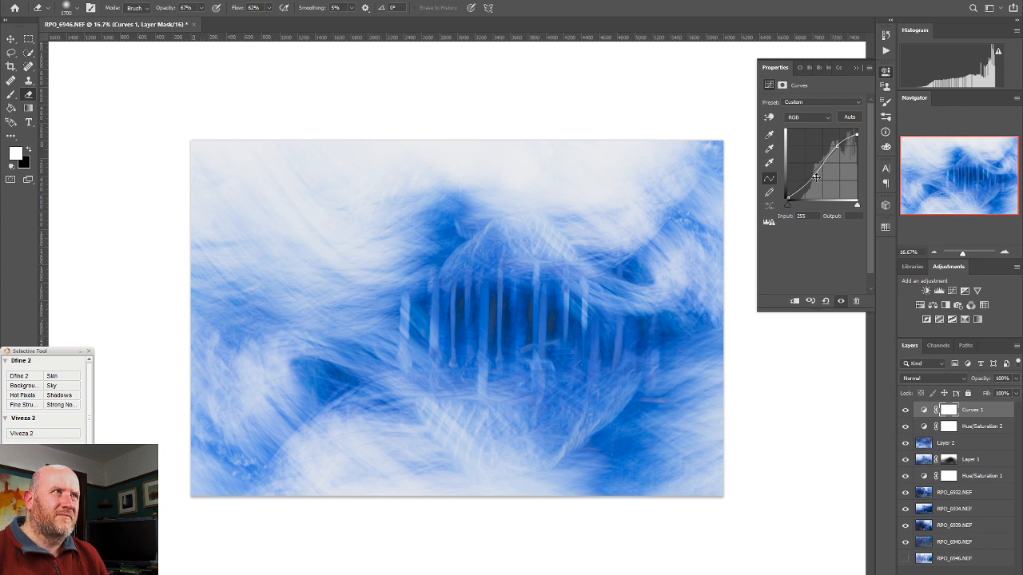
- Reshape the Curves 1 adjustment by removing its S-curve points, gently lifting the upper midtones and keeping the white point slightly lowered
drag(814, 175, 364, 317)
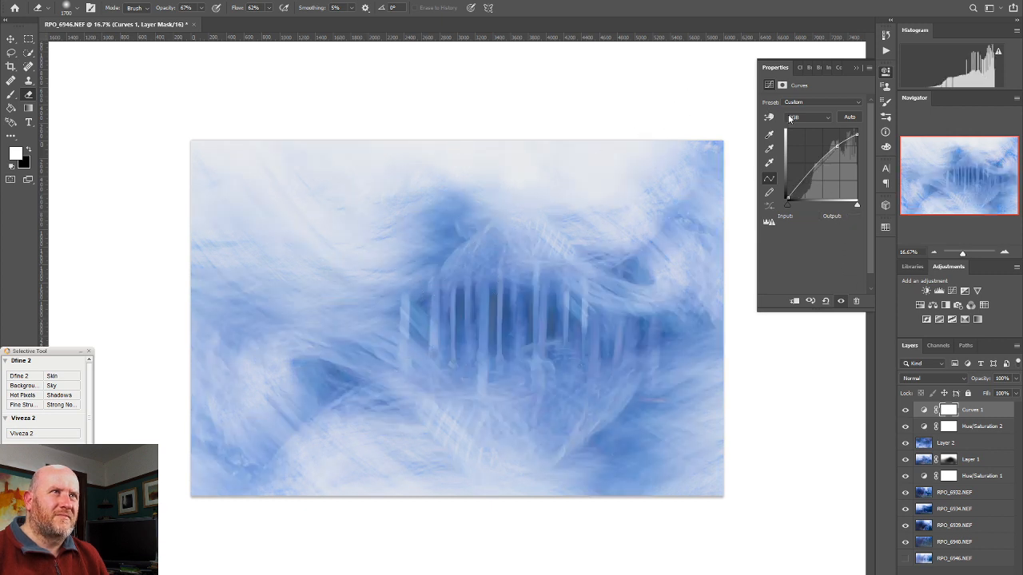
mouse_move(857, 133)
mouse_down()
mouse_move(881, 130)
mouse_move(866, 117)
mouse_move(874, 130)
mouse_up()
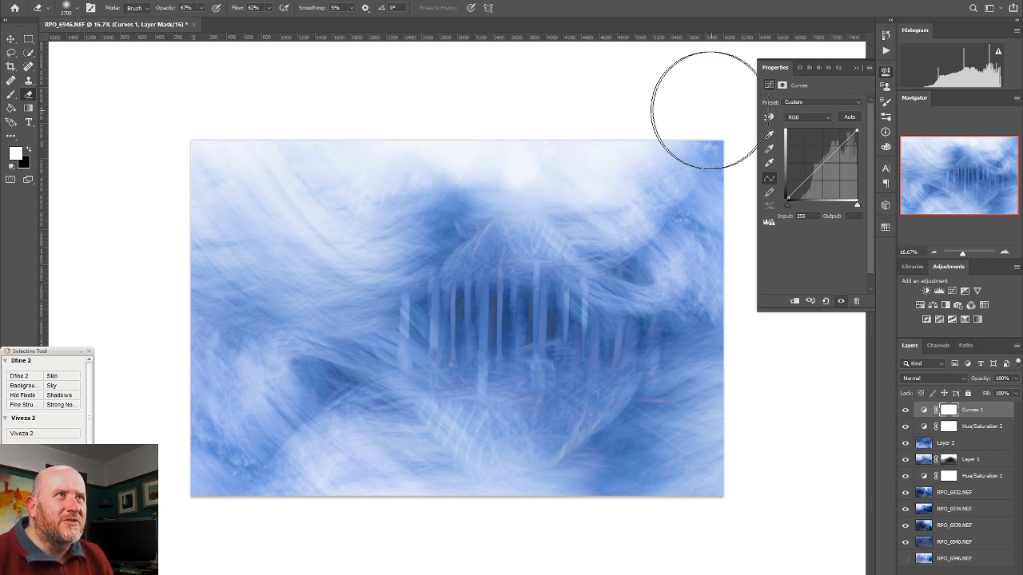
drag(833, 153, 867, 130)
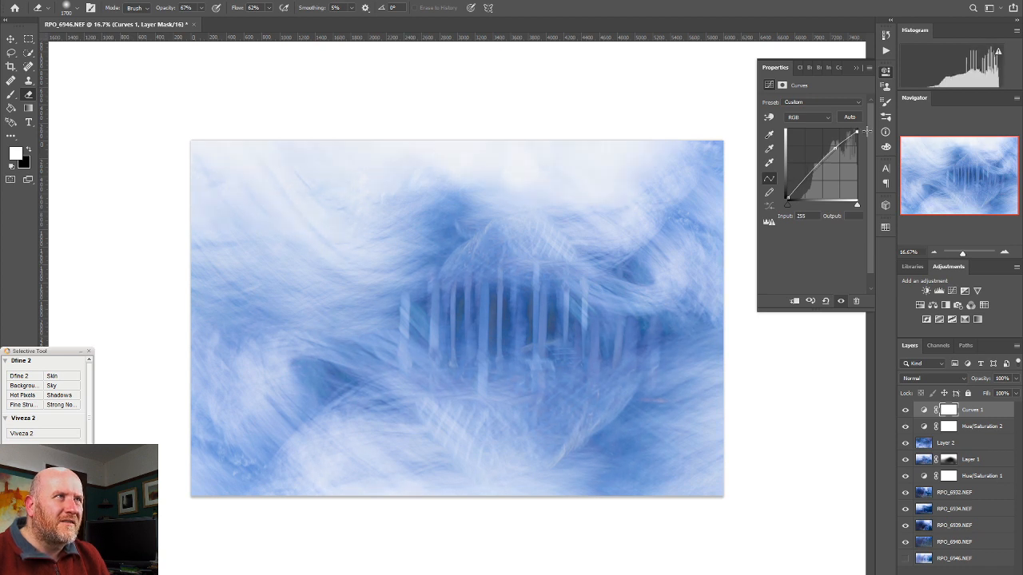
mouse_move(857, 205)
mouse_down()
mouse_move(845, 207)
mouse_move(860, 206)
mouse_up()
mouse_move(790, 211)
mouse_down()
mouse_move(779, 211)
mouse_move(780, 182)
mouse_move(769, 217)
mouse_move(796, 222)
mouse_move(777, 221)
mouse_up()
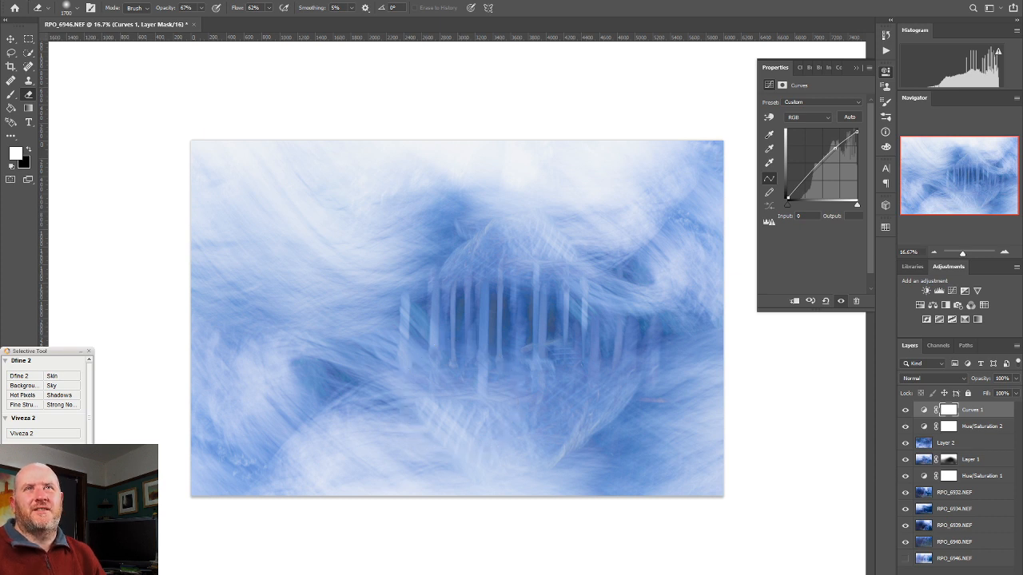
- Save the layered composite as RPO_6932-Edit.psd and close its document
click(24, 1)
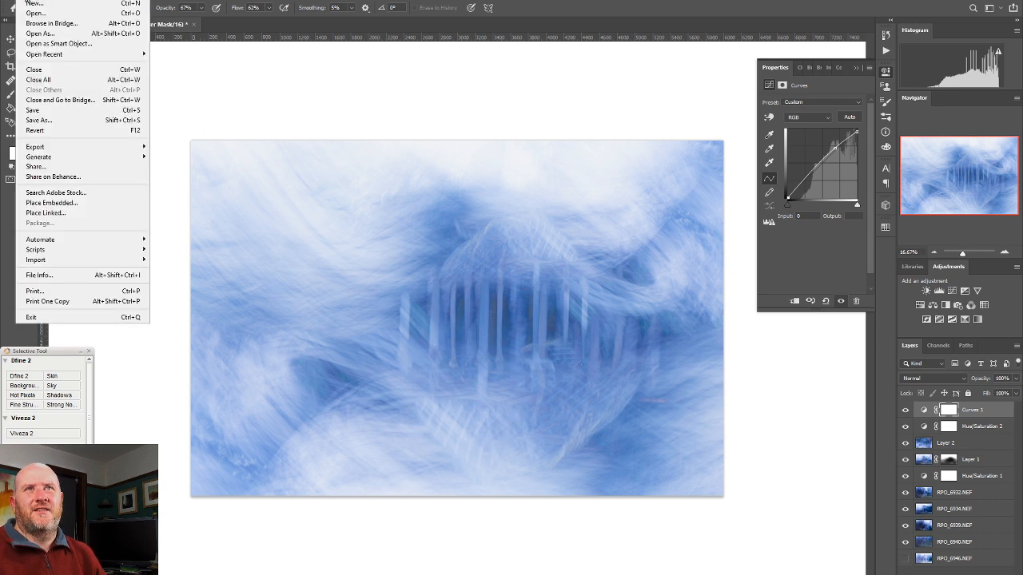
click(40, 110)
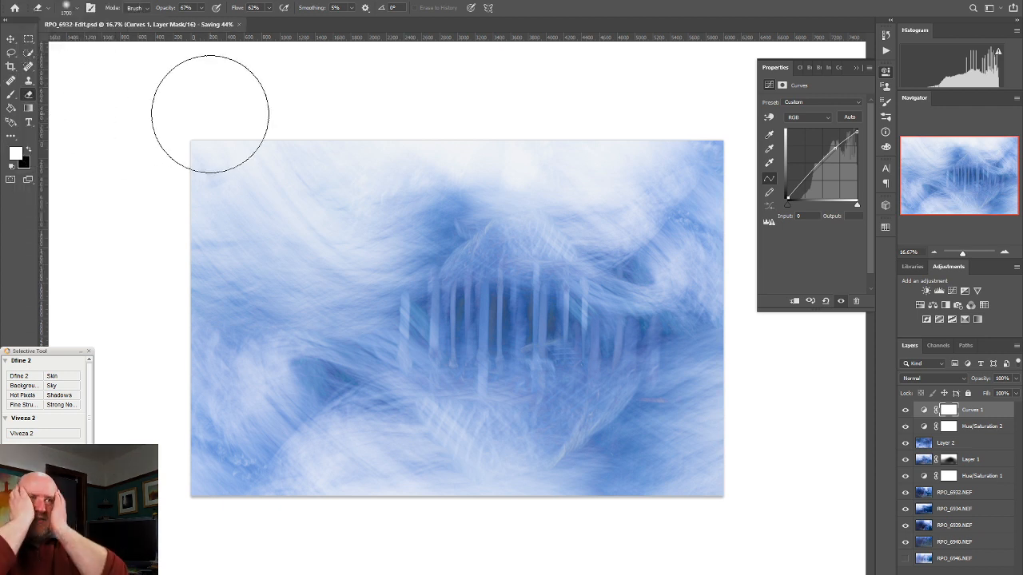
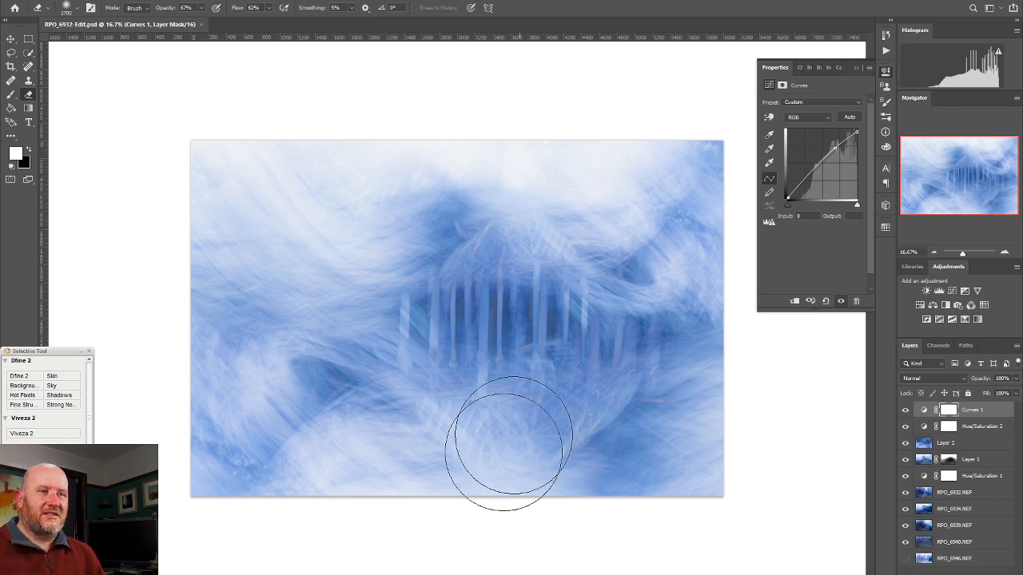
click(335, 574)
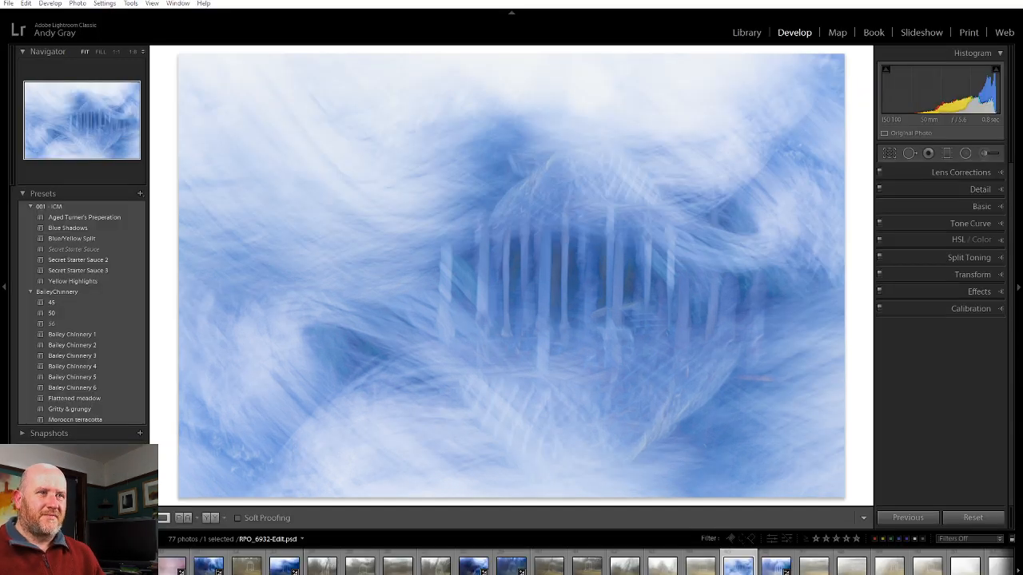
click(351, 574)
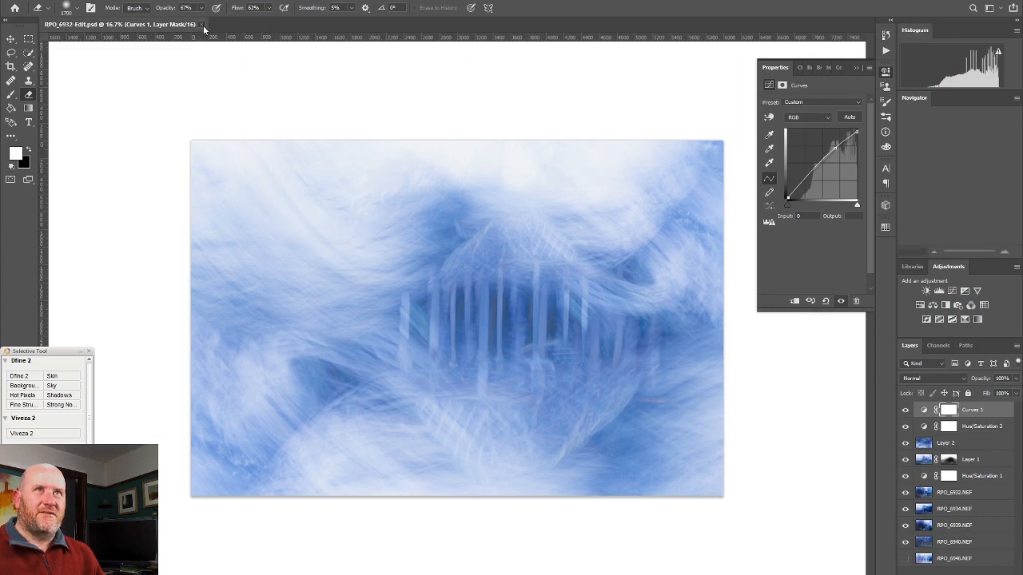
click(203, 25)
- Switch to Lightroom Classic and give the composite a post-crop vignette with amount -21, midpoint 25 and feather 81
click(336, 574)
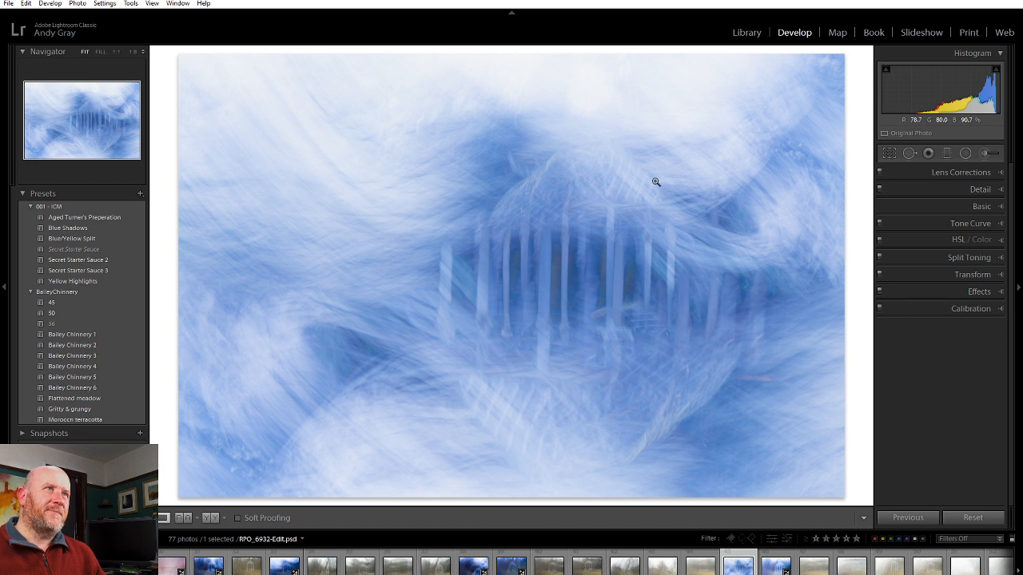
click(989, 291)
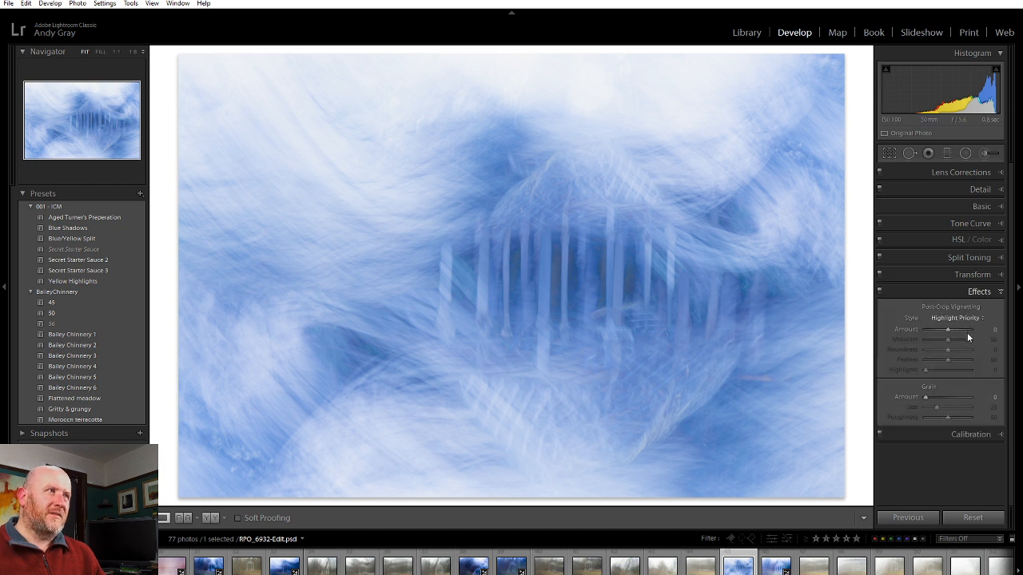
mouse_move(946, 330)
mouse_down()
mouse_move(937, 338)
mouse_move(944, 329)
mouse_up()
click(961, 360)
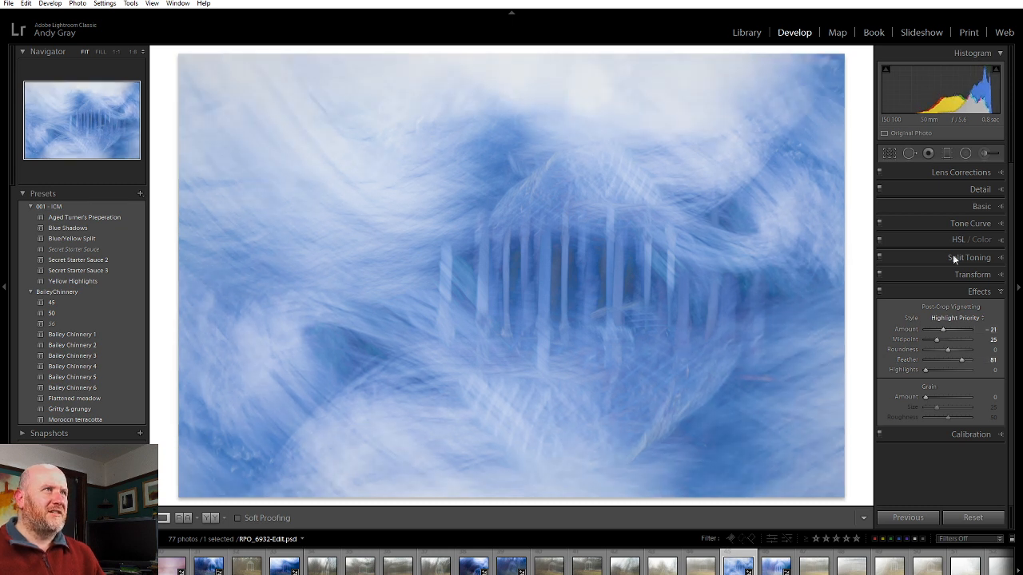
- Set the composite's clarity to +17, dehaze to -7 and texture to +5
click(976, 210)
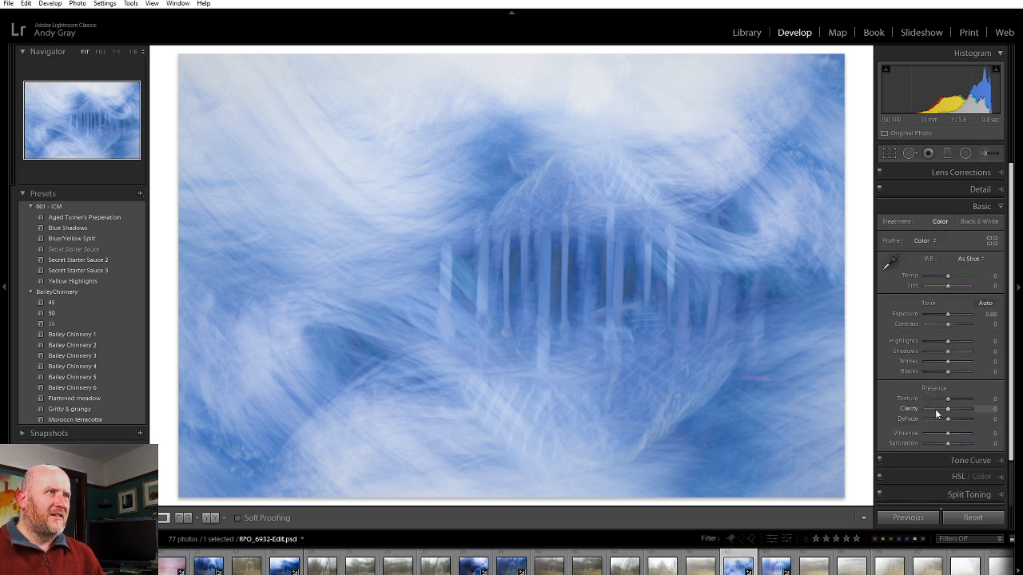
mouse_move(947, 413)
mouse_down()
mouse_move(961, 416)
mouse_move(946, 419)
mouse_up()
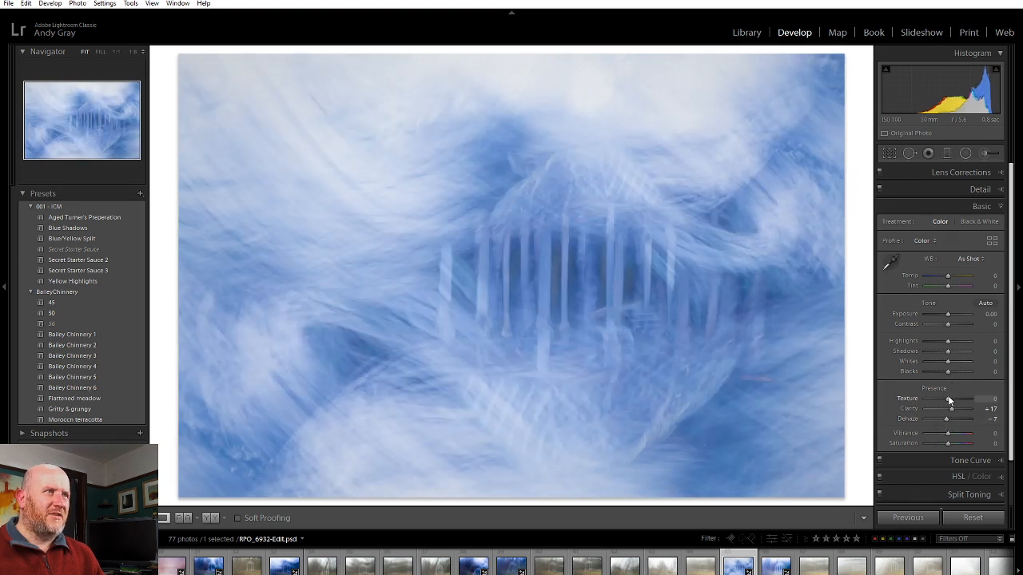
drag(955, 398, 948, 398)
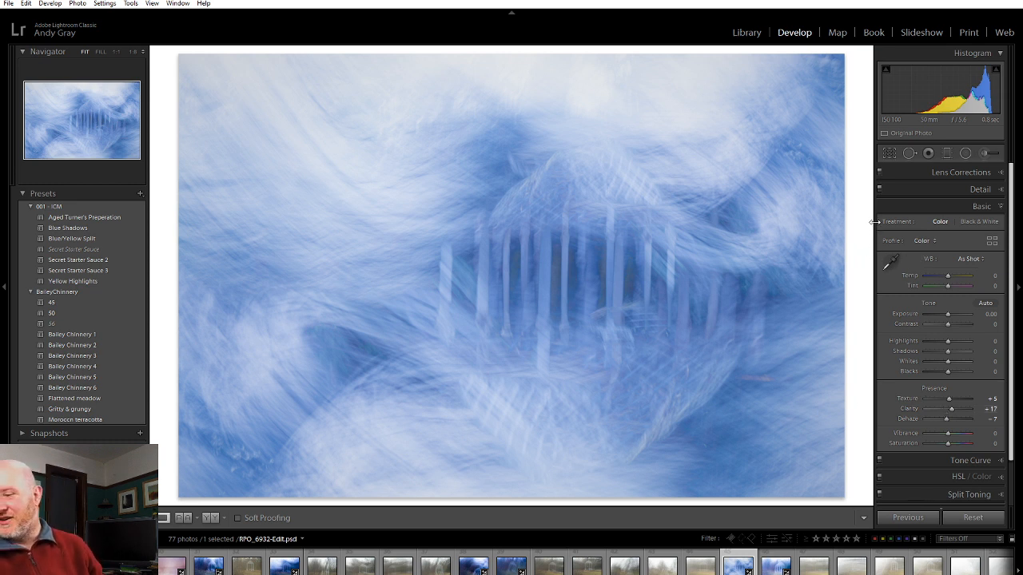
- Inspect the gazebo's pillars and brushlike texture at 1:1, and compare the whole image before and after the edits
click(572, 222)
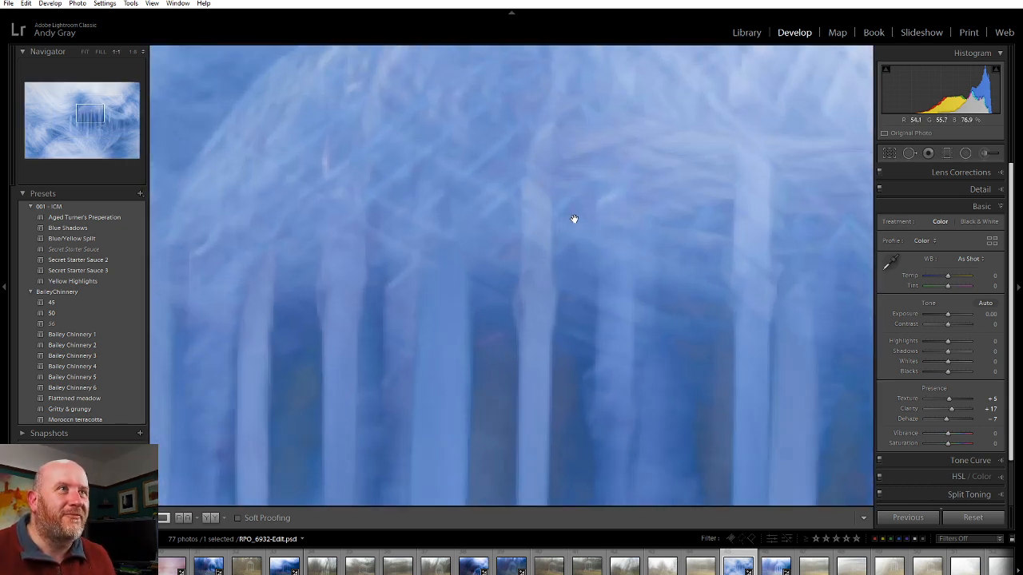
drag(574, 131, 773, 333)
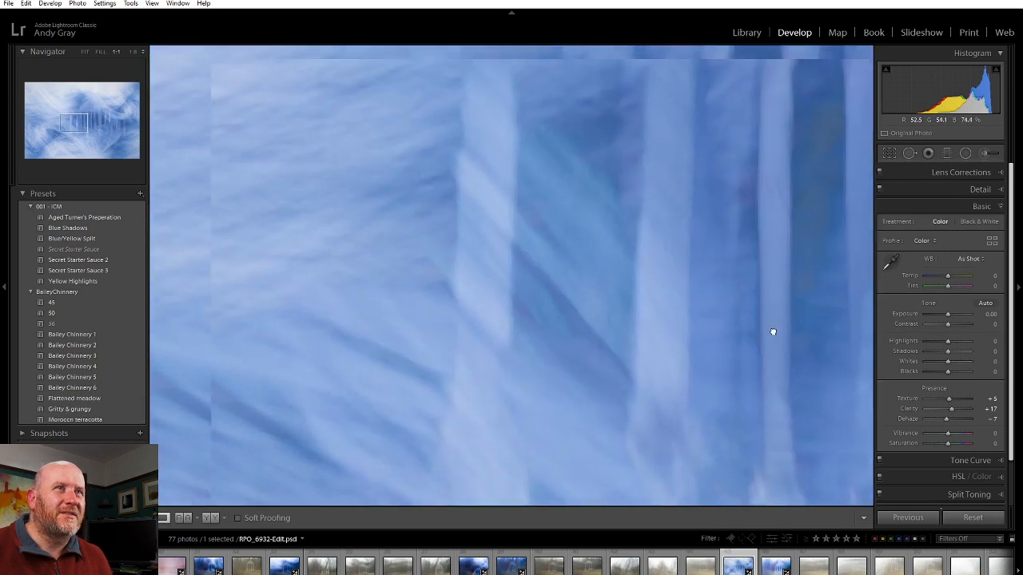
click(628, 314)
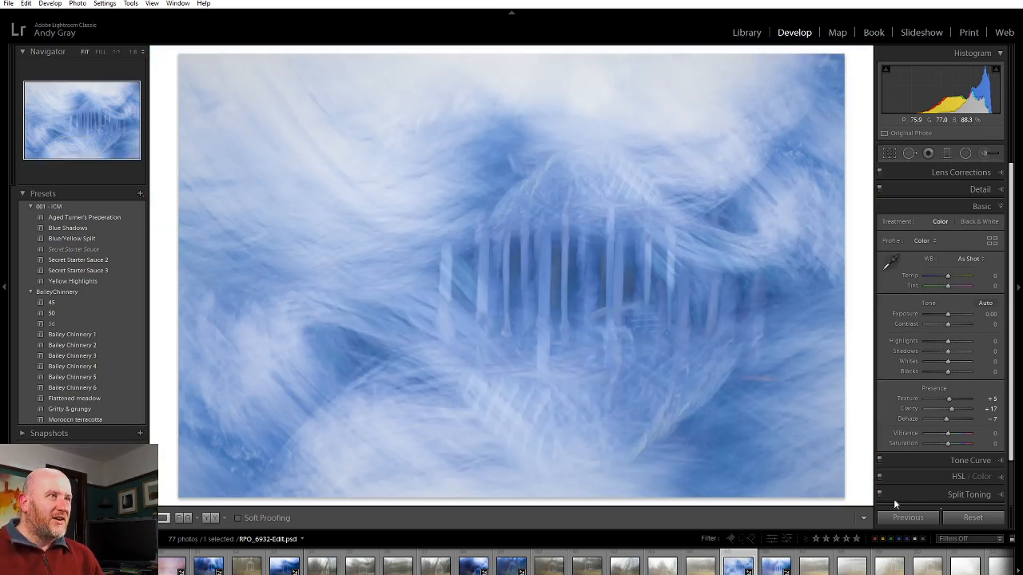
key(backslash)
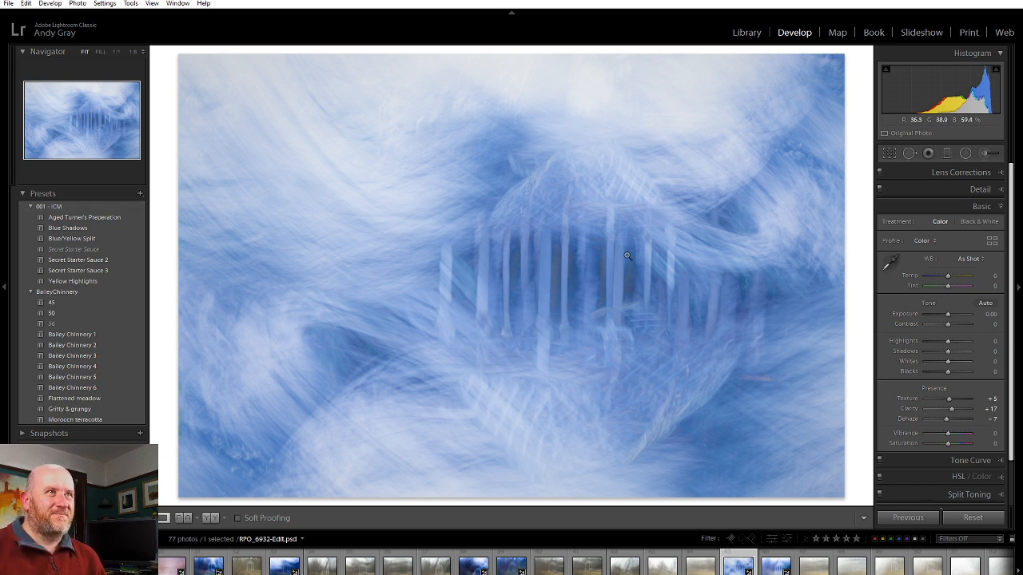
- Create a virtual copy of RPO_6932-Edit.psd and crop it to 1 x 1 with the gazebo right of centre
right_click(574, 269)
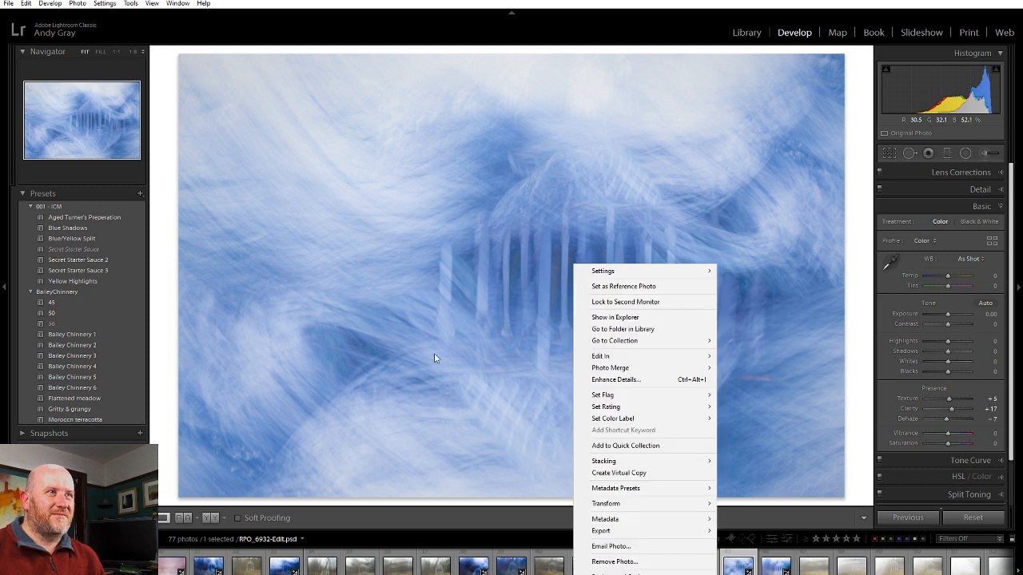
click(634, 473)
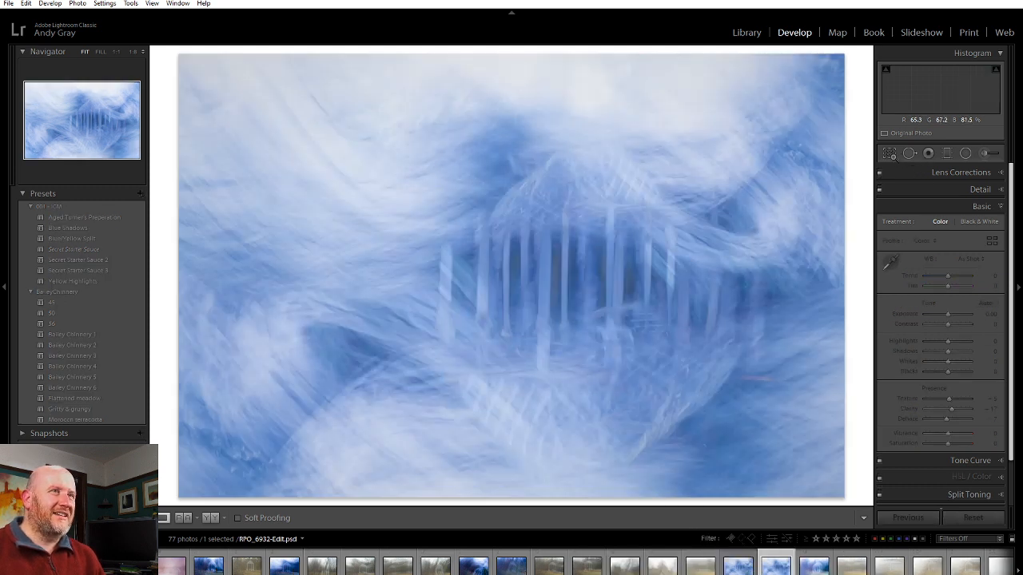
click(891, 154)
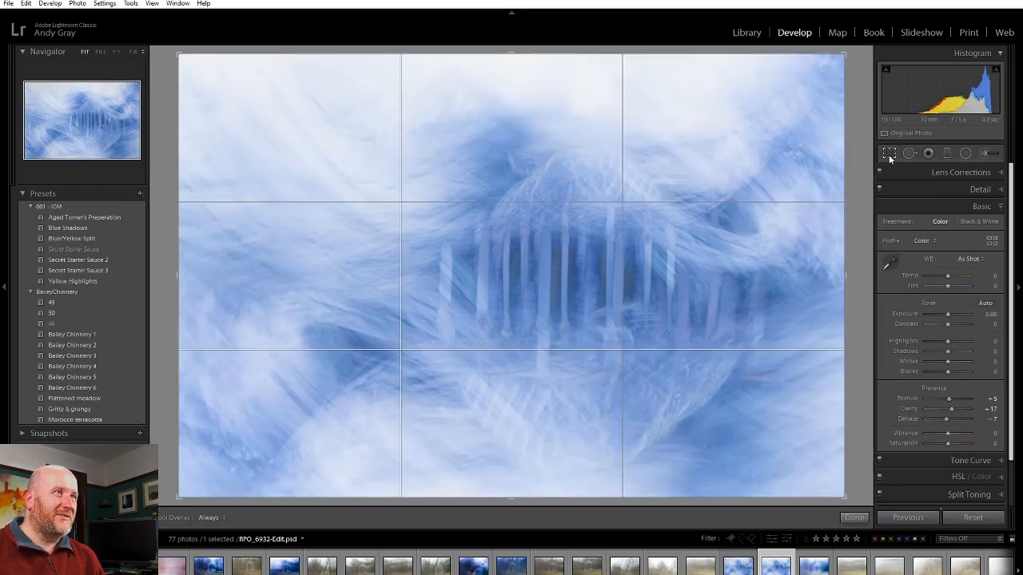
click(956, 191)
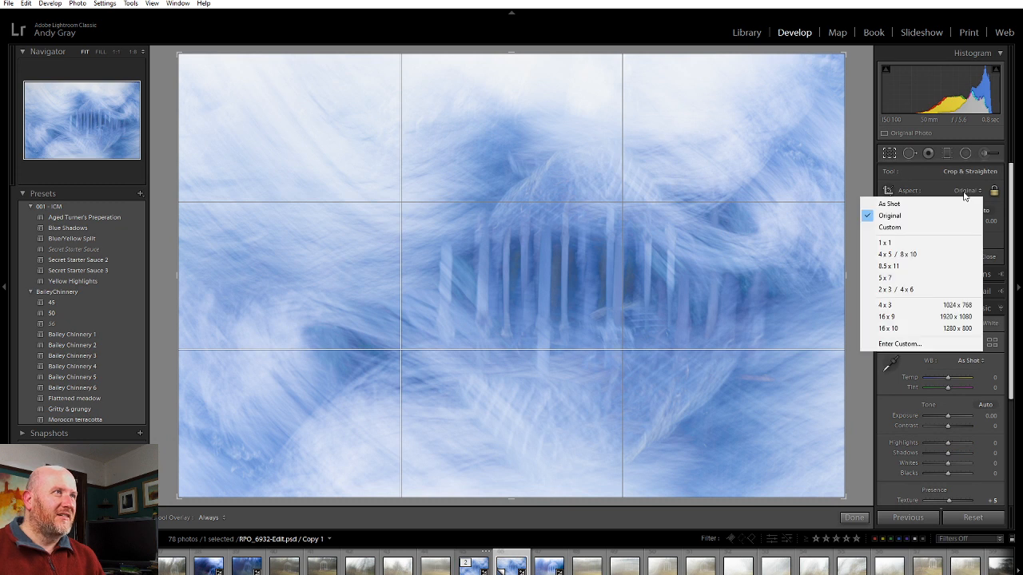
click(926, 238)
drag(646, 293, 662, 264)
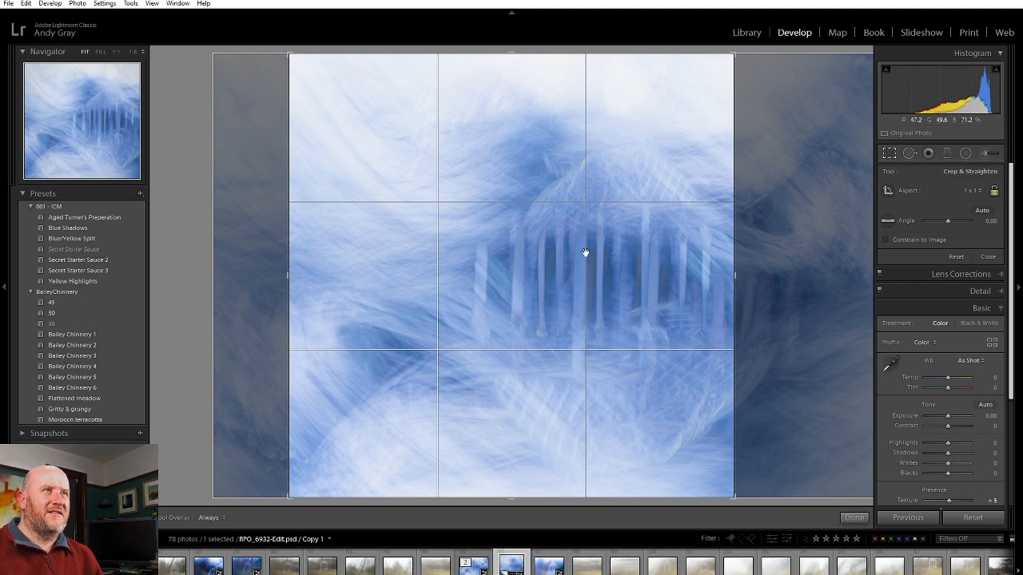
drag(565, 263, 553, 267)
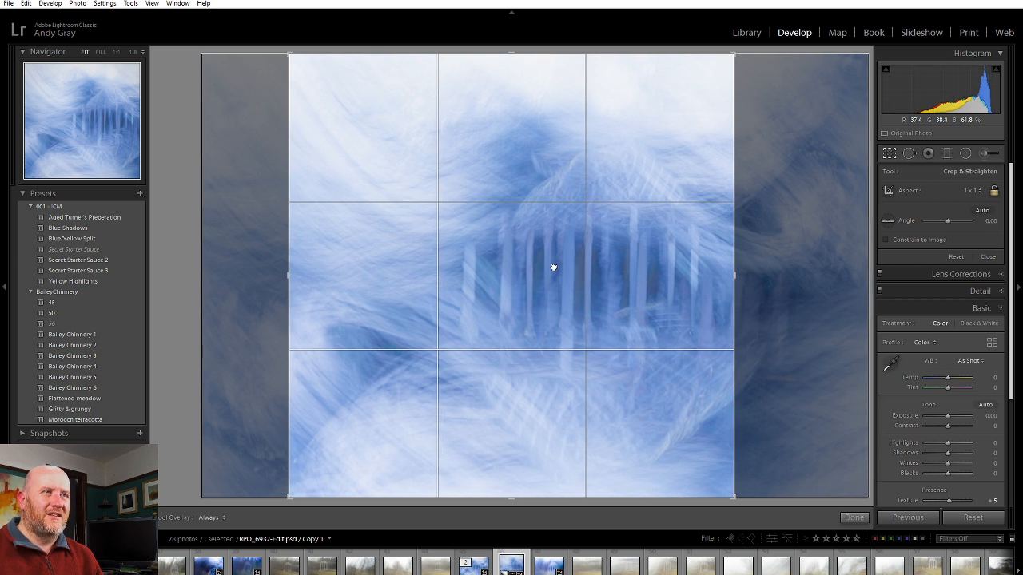
click(854, 517)
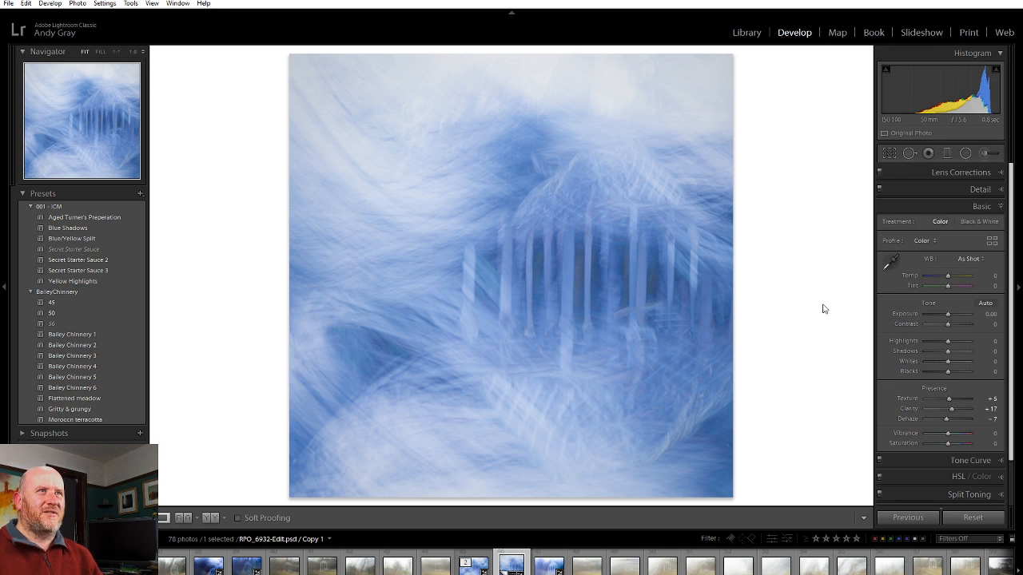
- Add an inverted radial filter with exposure 0.61 and feather 73, tilted diagonally across the gazebo, and delete the stray second filter
click(965, 154)
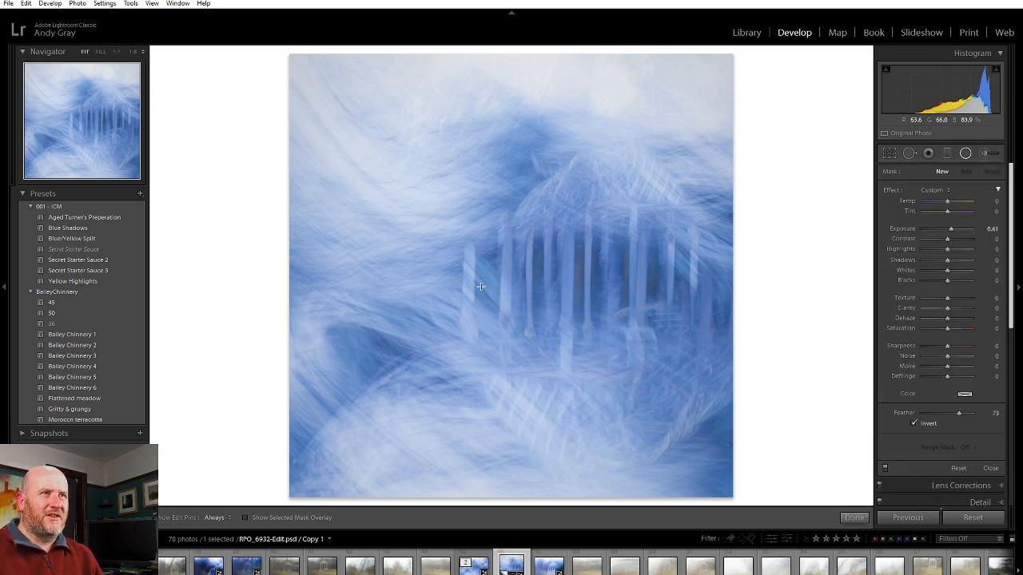
drag(488, 286, 407, 50)
drag(583, 278, 551, 200)
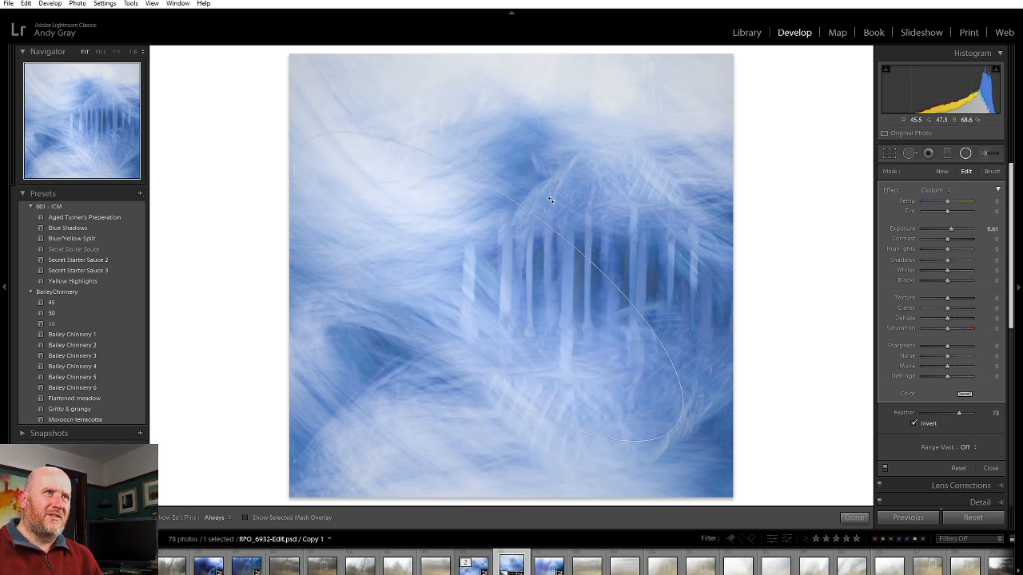
drag(488, 288, 509, 297)
drag(296, 142, 271, 158)
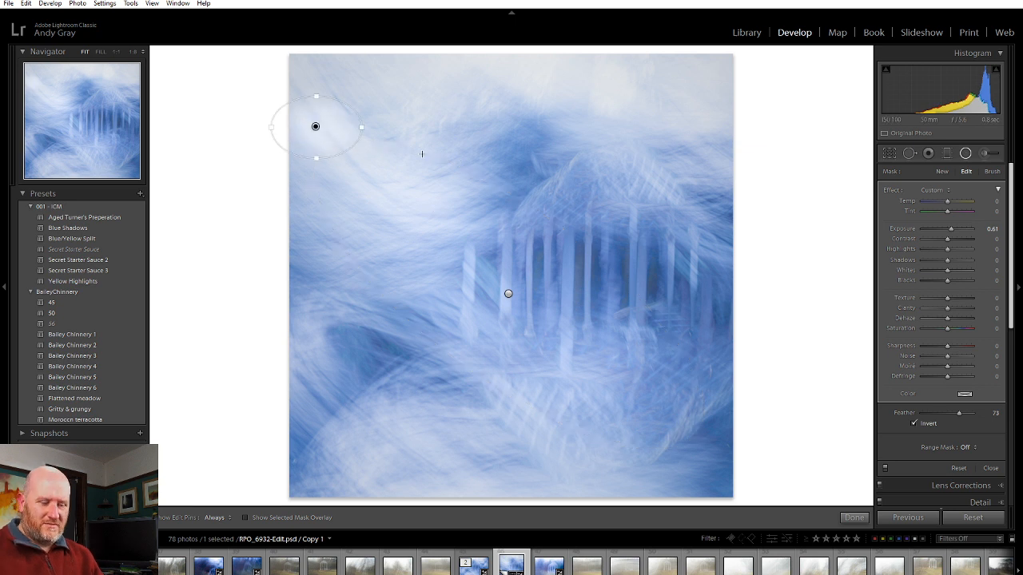
key(Delete)
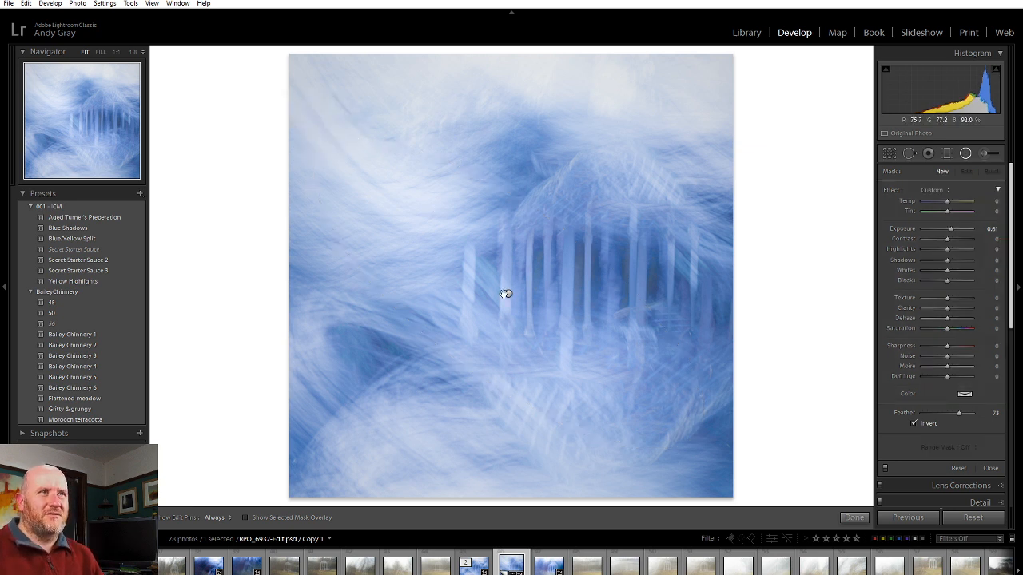
- Lengthen the radial filter's ellipse, flatten its tilt slightly, shift it toward the image's lower right and finish the filter
click(508, 293)
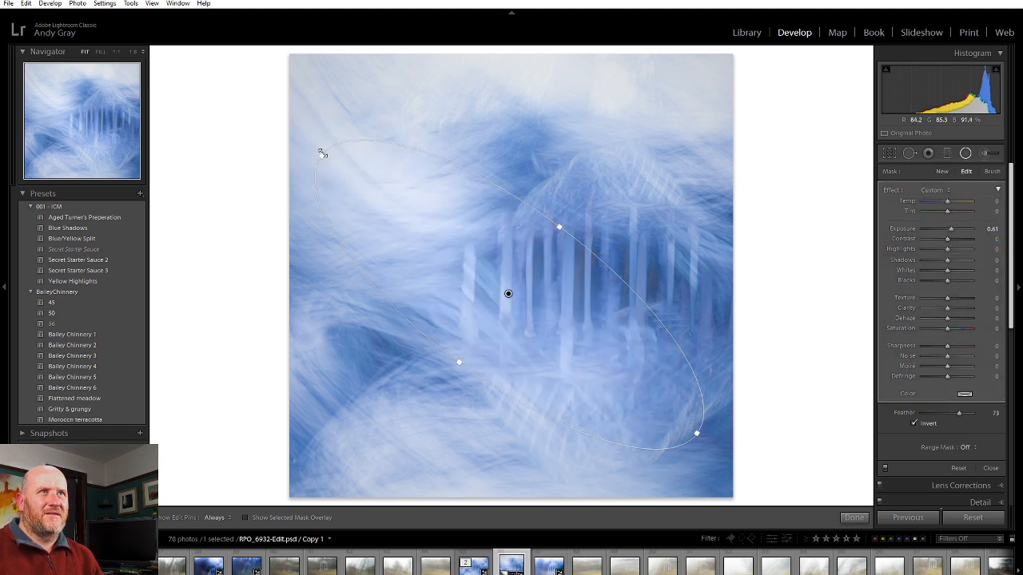
drag(320, 156, 288, 141)
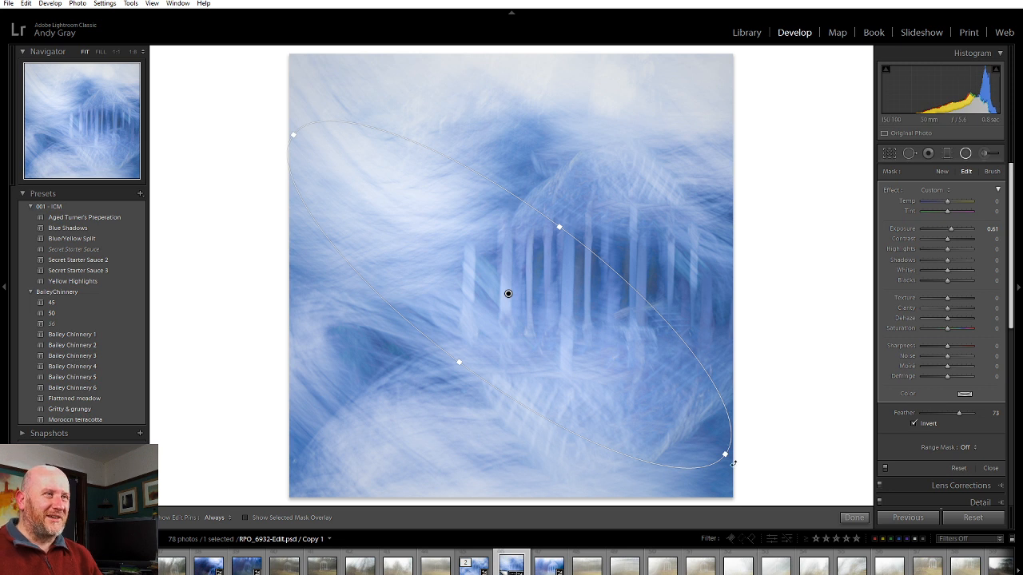
drag(734, 462, 764, 449)
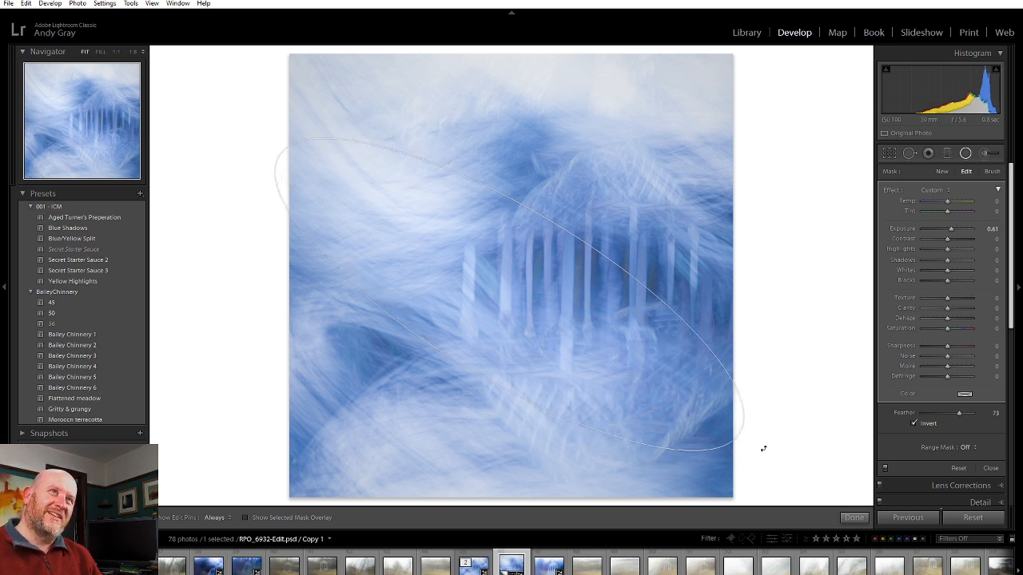
drag(509, 295, 529, 328)
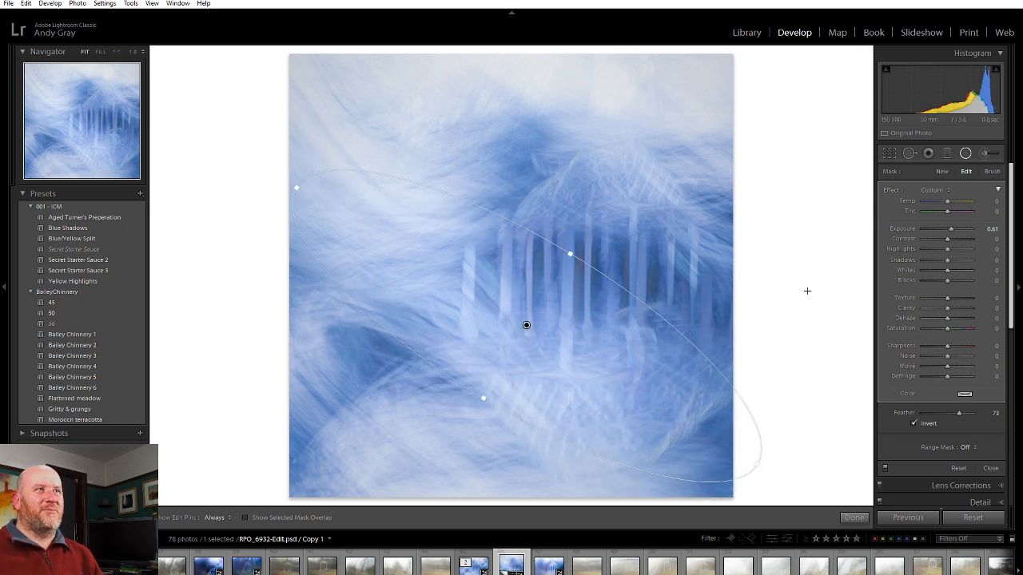
click(853, 517)
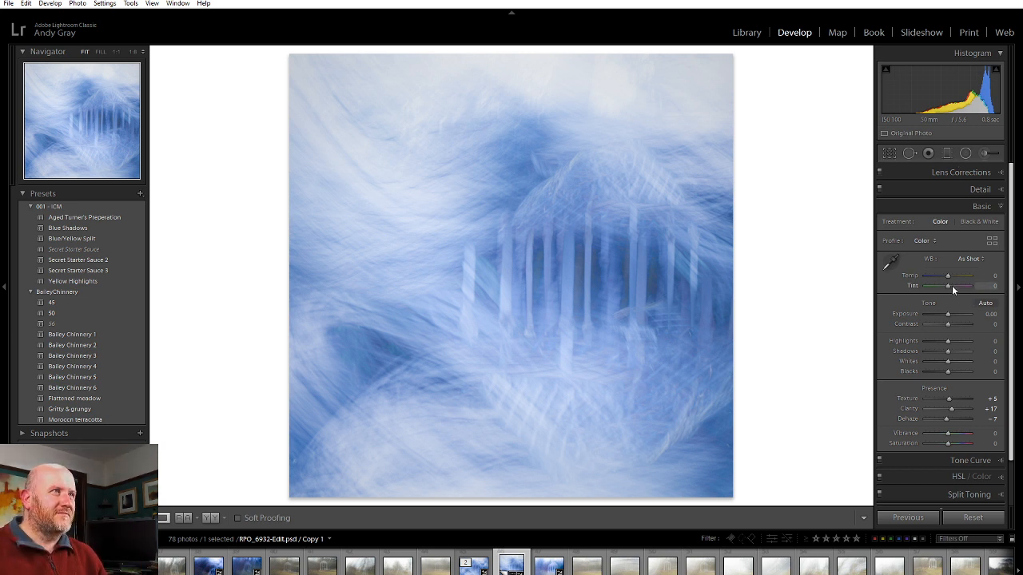
- Try tint −19, blacks +57 and whites +52 on the square virtual copy, resetting each adjustment to 0
drag(947, 286, 944, 288)
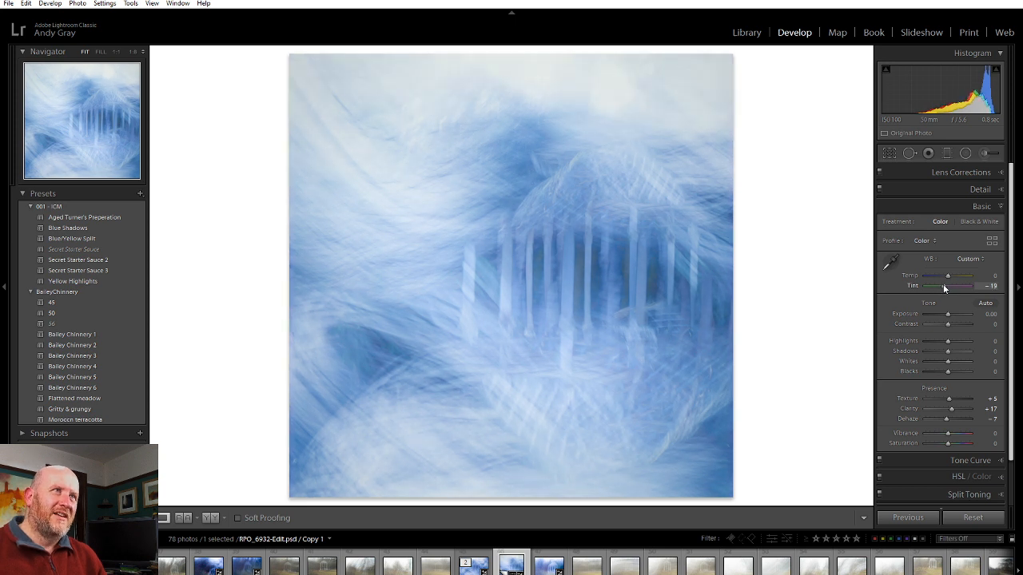
double_click(955, 286)
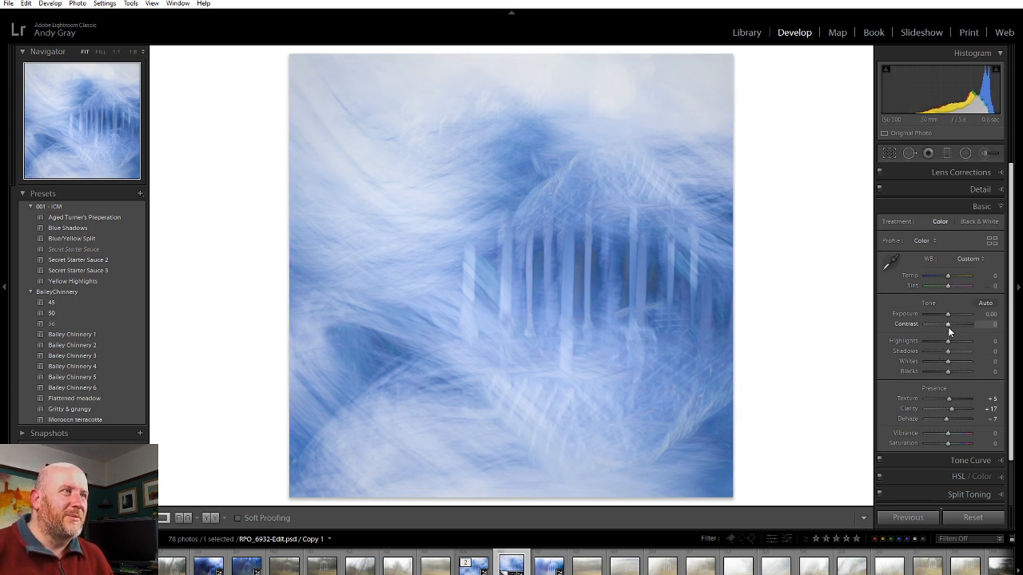
drag(959, 328, 947, 329)
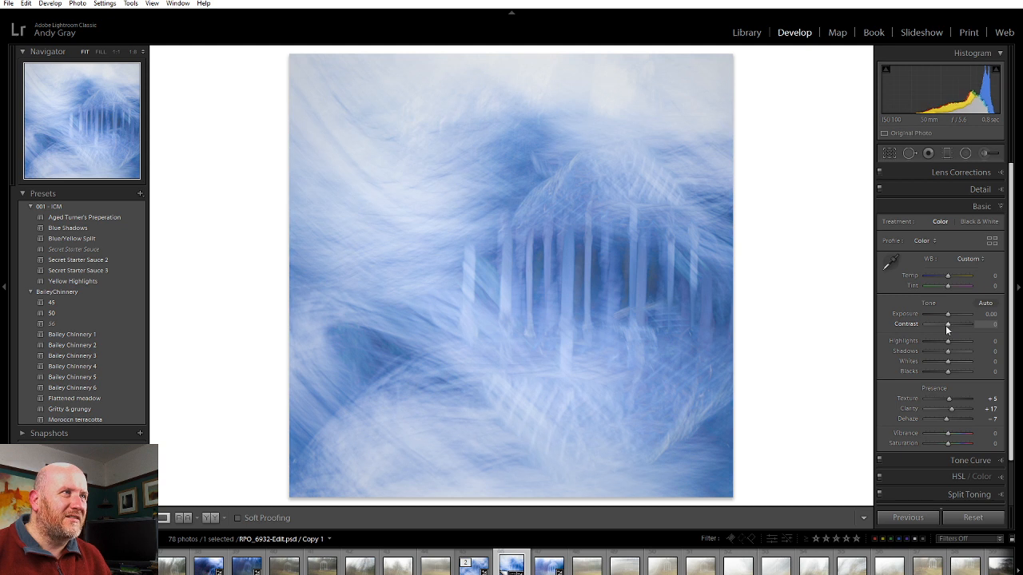
drag(948, 372, 961, 372)
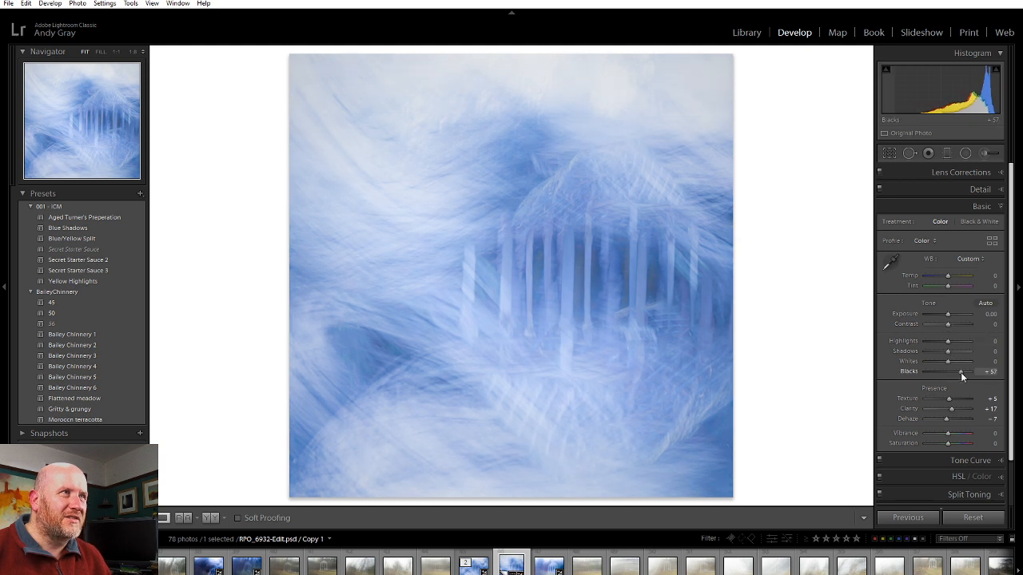
double_click(961, 372)
click(960, 362)
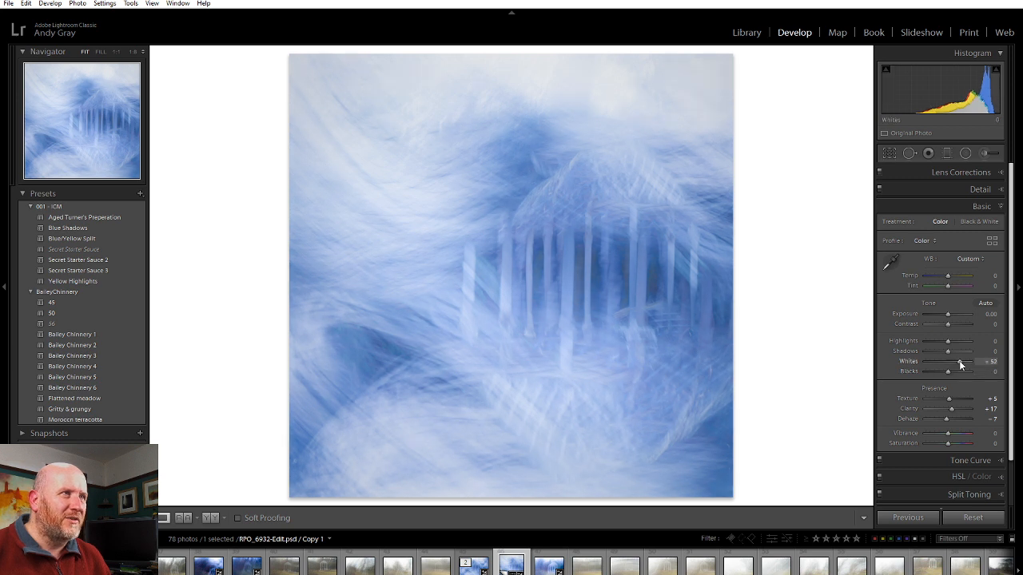
double_click(961, 364)
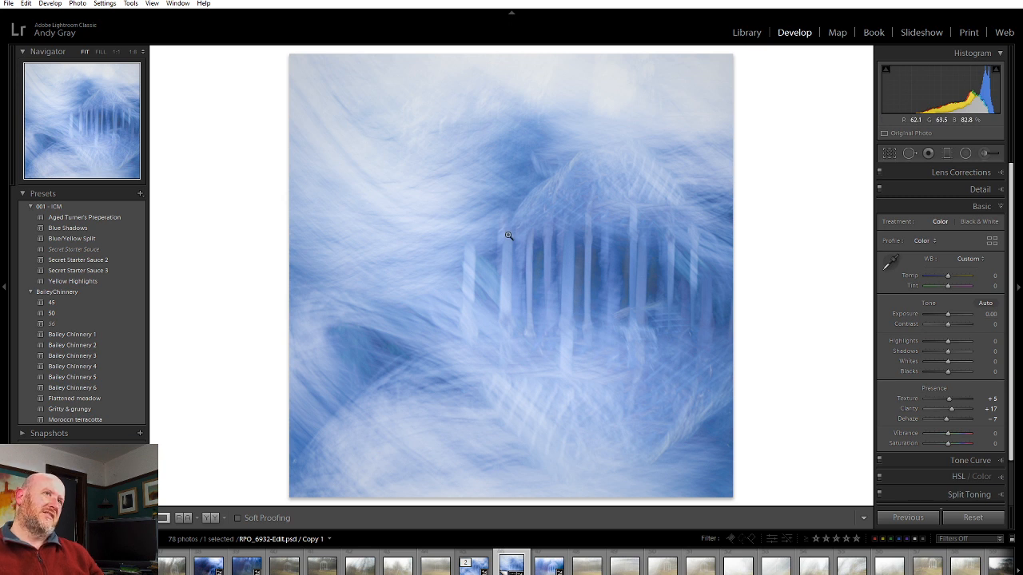
- View the square copy at 1:8, then open ShortNorth_ACO.NEF for developing and fit it to the view
click(133, 52)
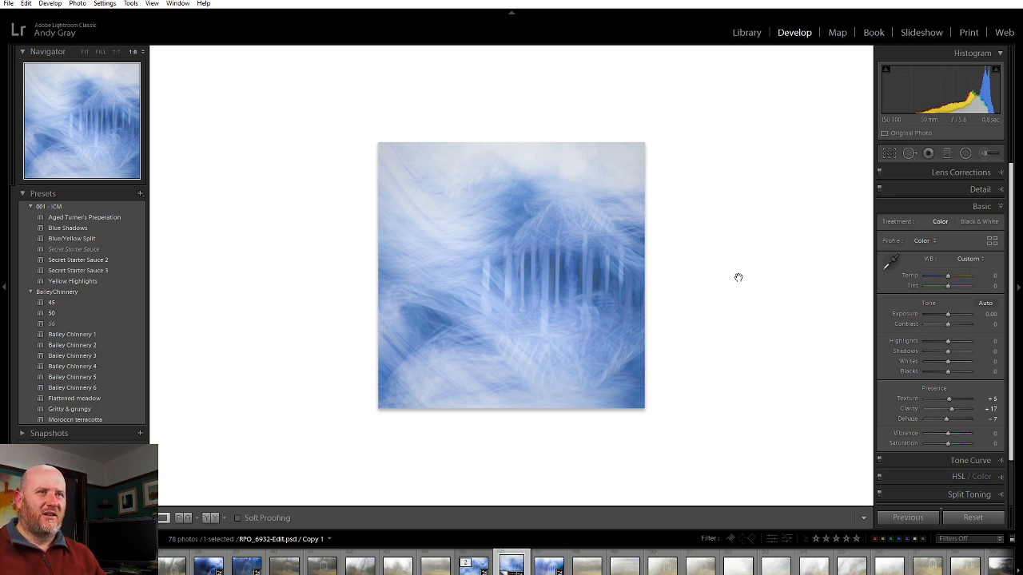
click(743, 32)
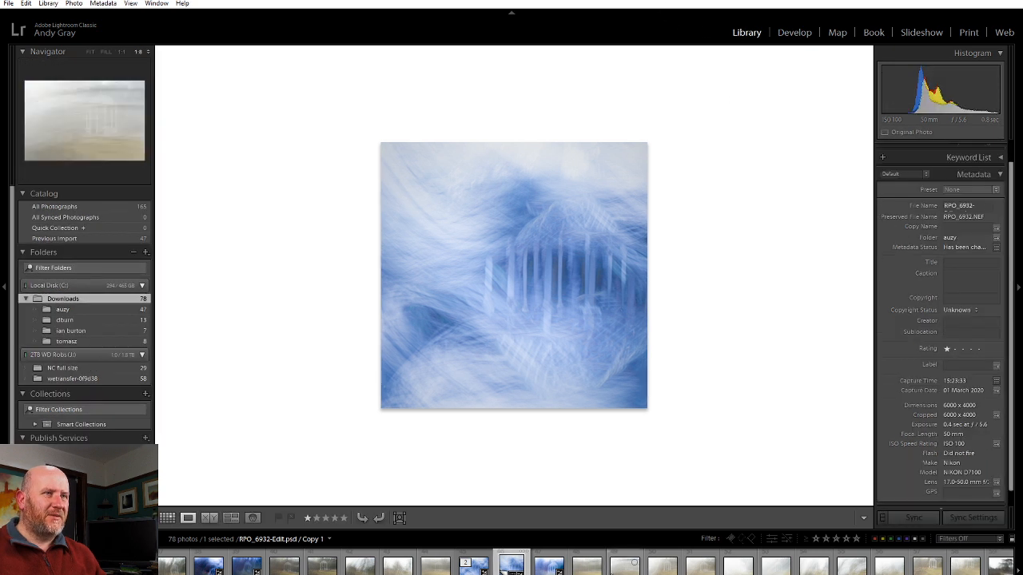
scroll(627, 563, down, 5)
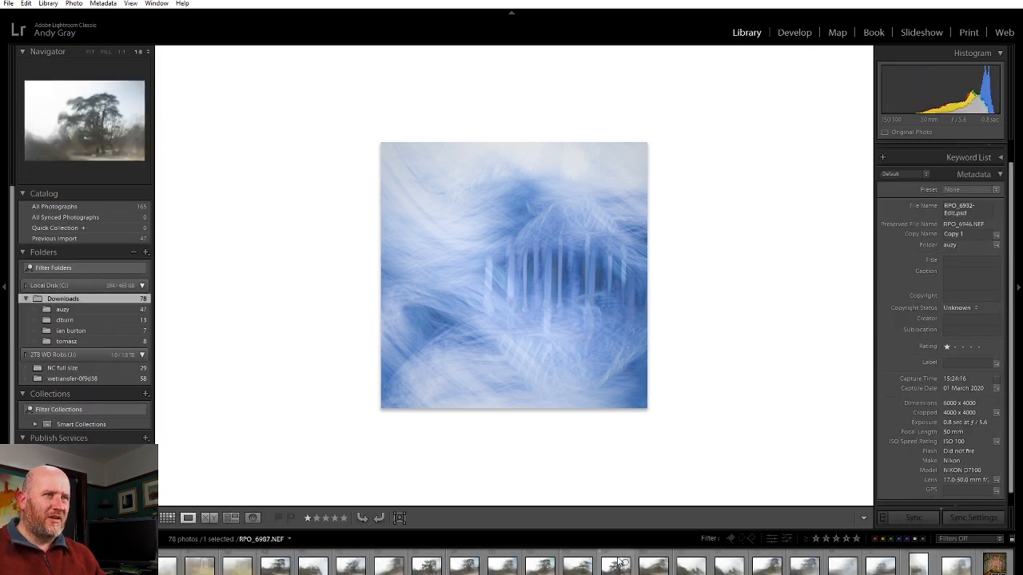
scroll(619, 564, up, 5)
scroll(618, 563, up, 3)
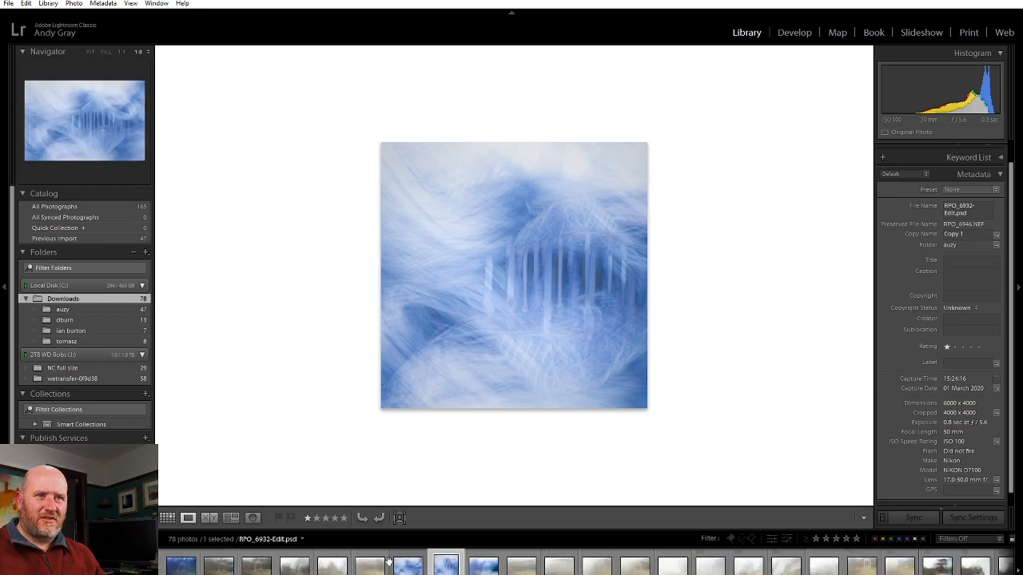
scroll(387, 563, up, 3)
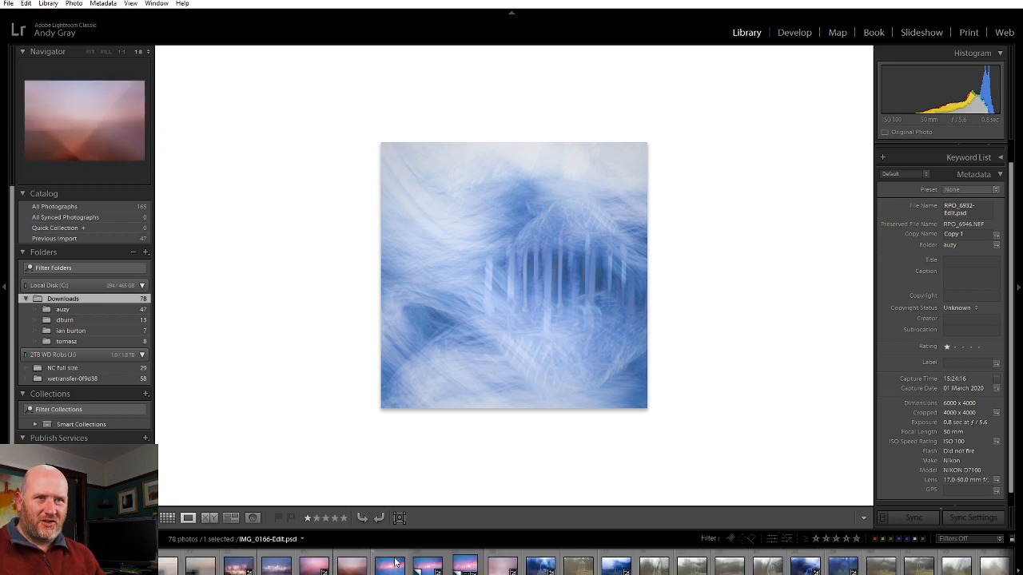
scroll(511, 563, up, 3)
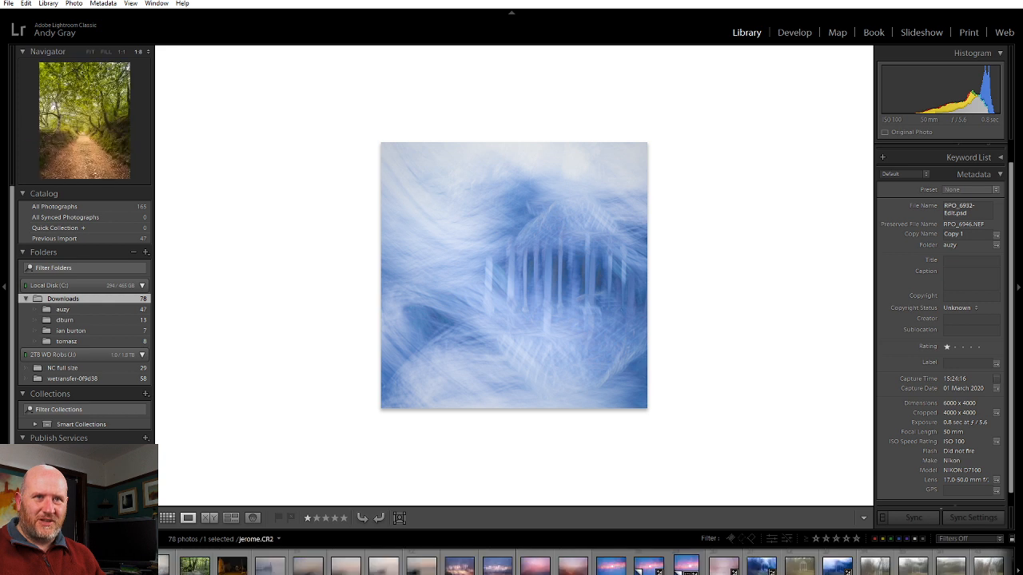
click(225, 571)
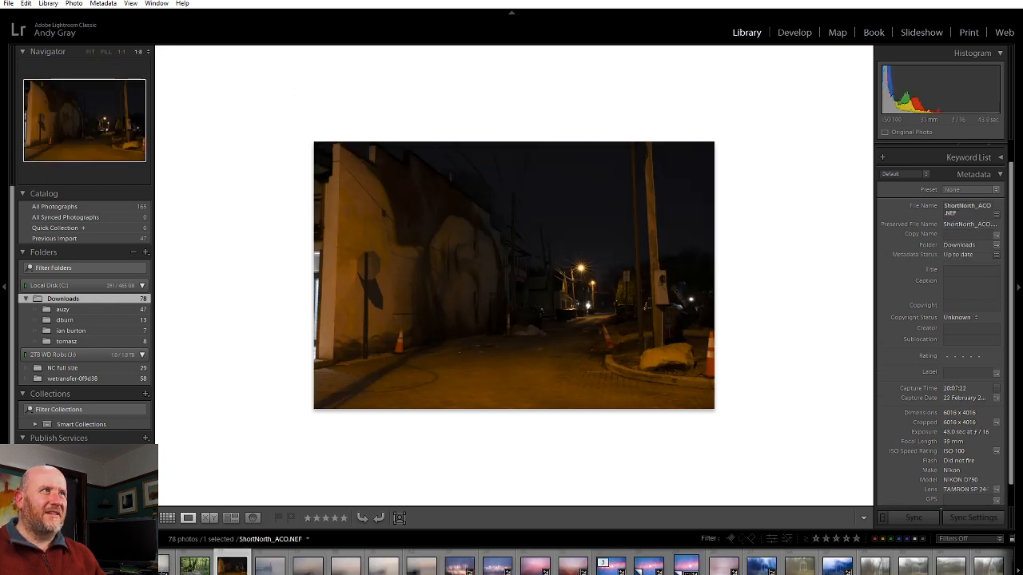
click(797, 32)
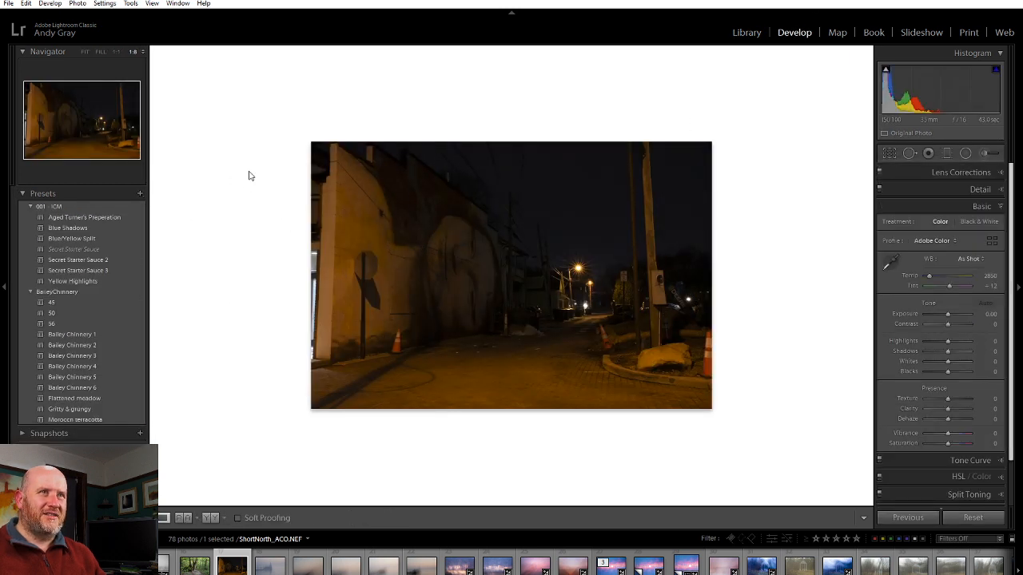
click(85, 52)
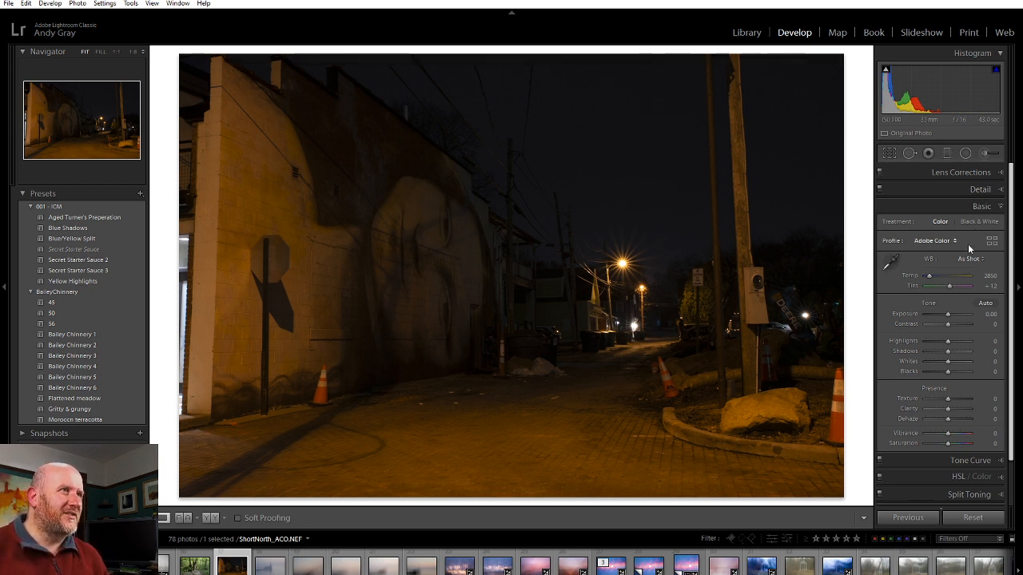
- Convert the night street photo to black and white with exposure +1.55 and contrast +31
click(935, 241)
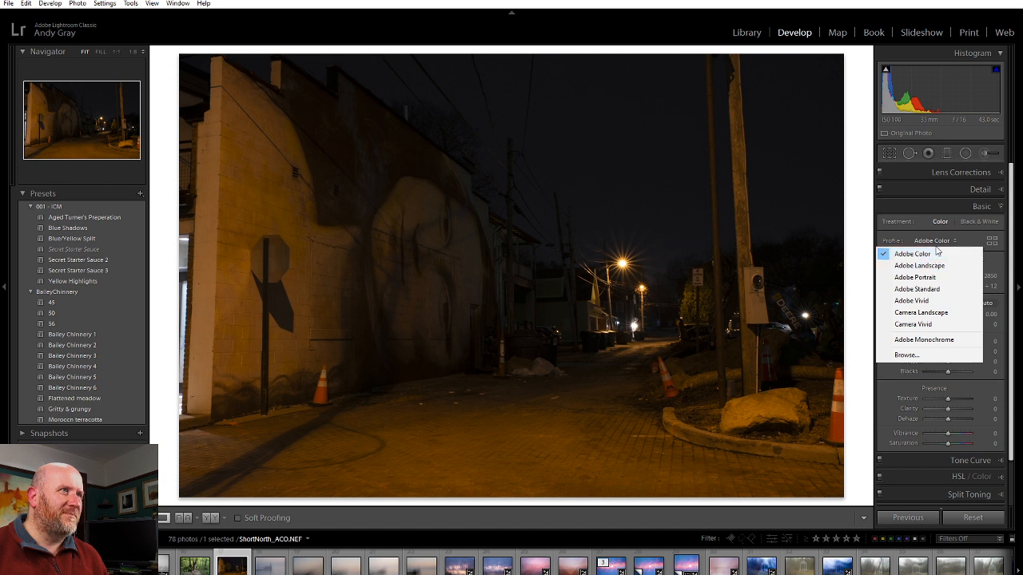
click(937, 243)
click(975, 222)
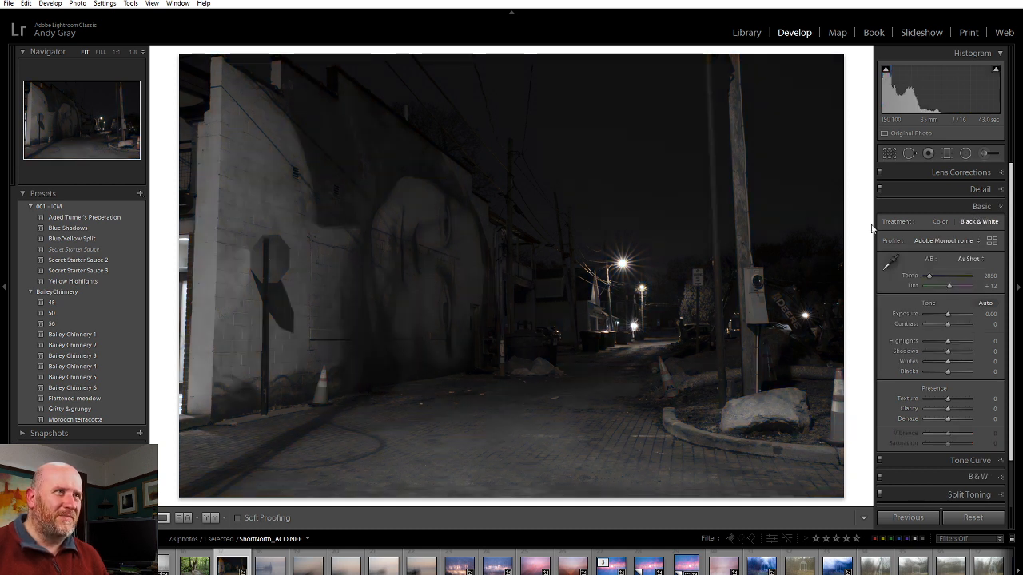
click(955, 324)
drag(952, 315, 955, 321)
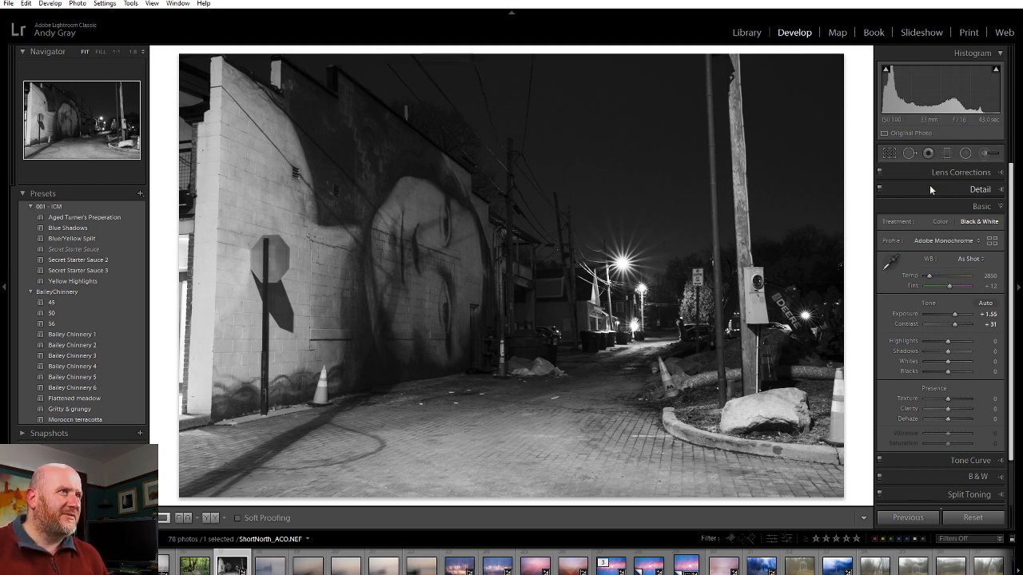
- Set the street photo's colour temperature to 3667, shadows to +2 and blacks to −38
drag(931, 277, 967, 282)
click(933, 281)
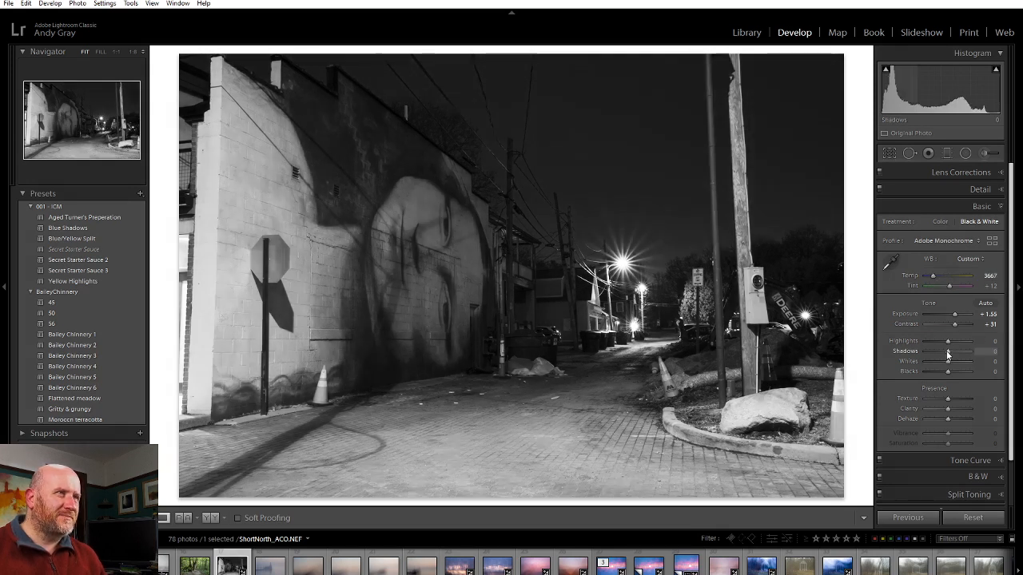
drag(966, 357, 939, 371)
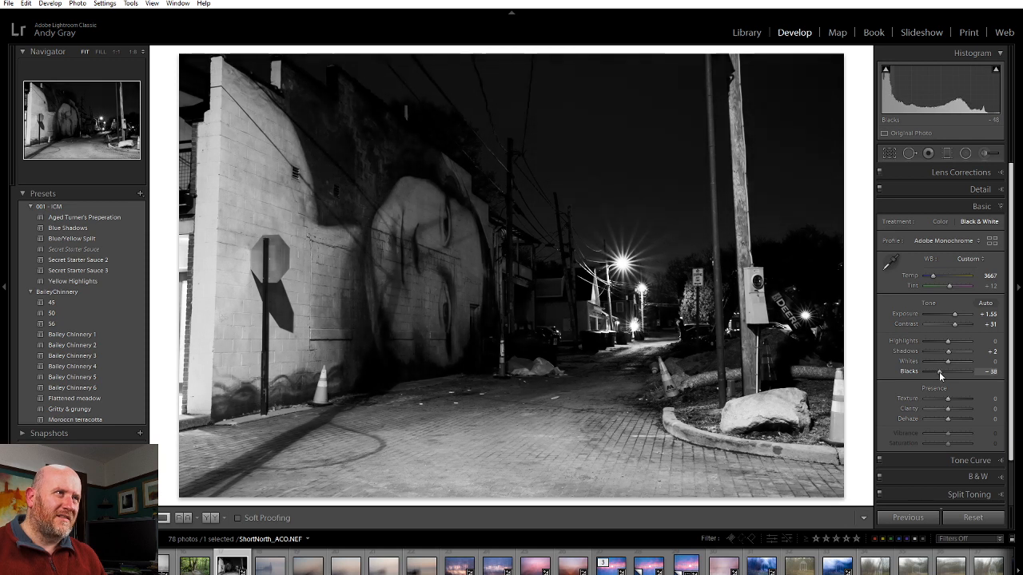
- Show shadow and highlight clipping on the photo, and set texture to +14 and clarity to +5
click(886, 70)
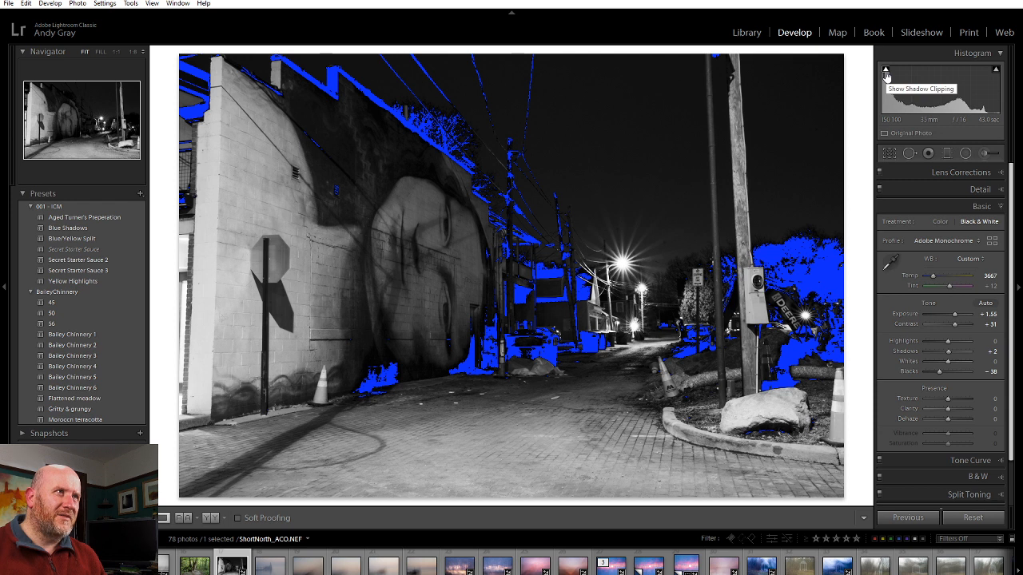
click(997, 70)
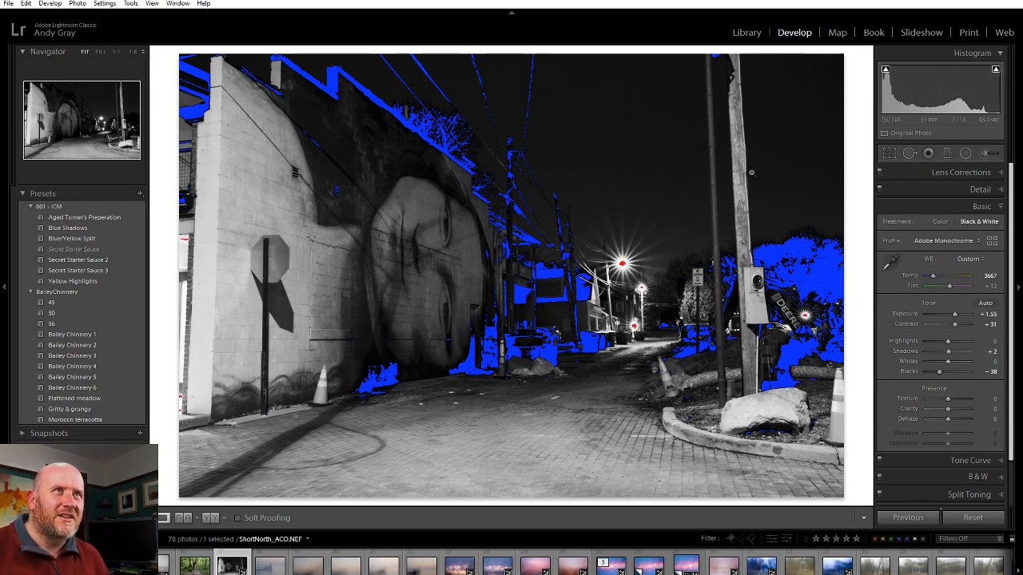
drag(948, 411, 948, 409)
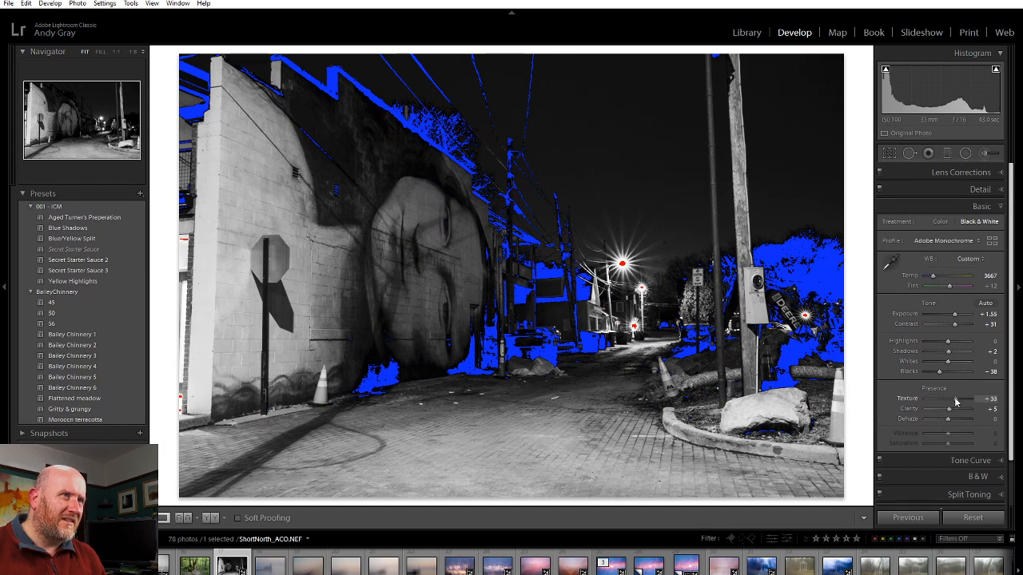
drag(953, 402, 951, 402)
- Add a graduated filter rising from the brick road with exposure 0 and texture 54, and finish the filter
click(947, 153)
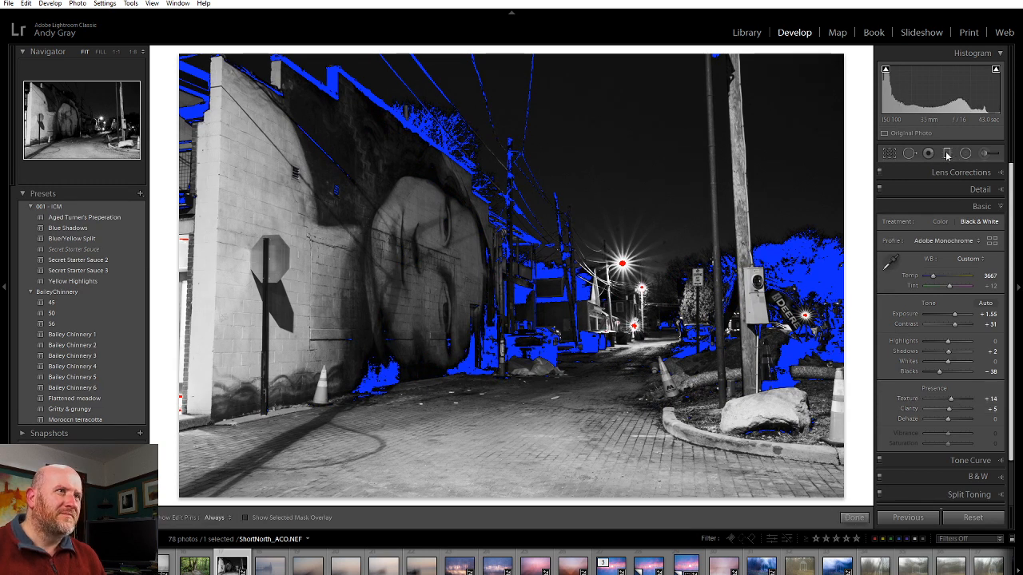
drag(554, 460, 557, 282)
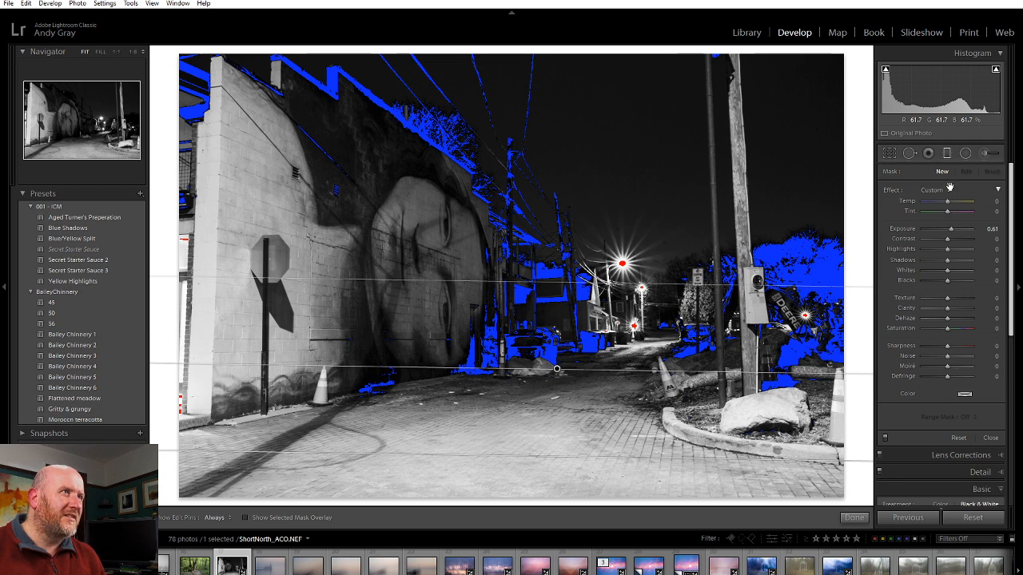
double_click(950, 228)
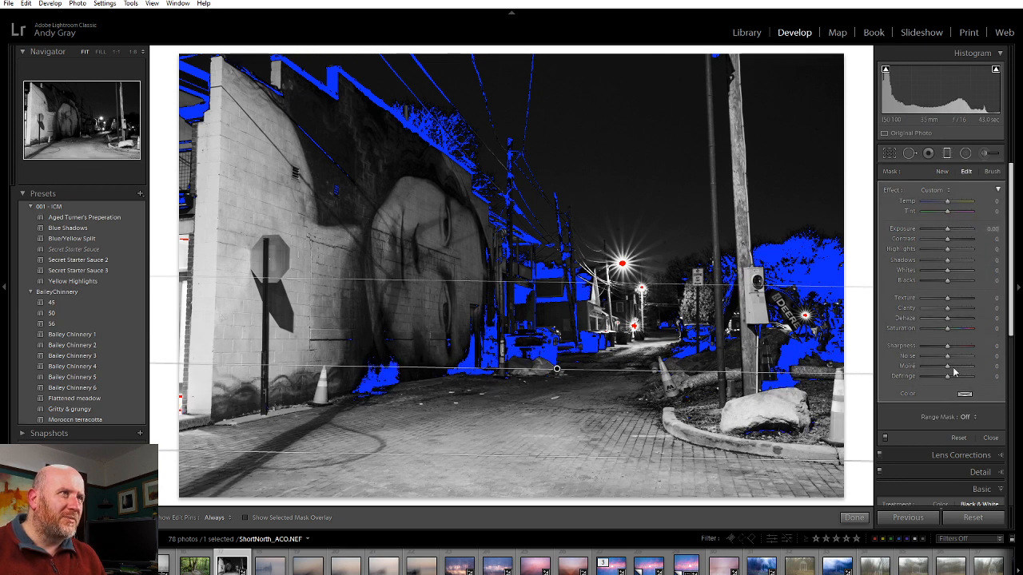
drag(948, 299, 965, 313)
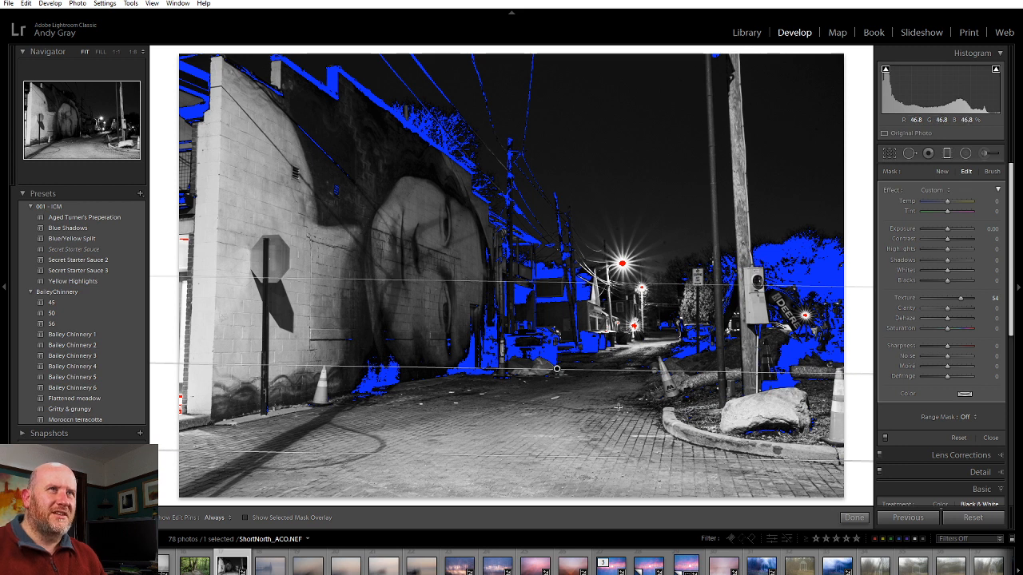
click(853, 518)
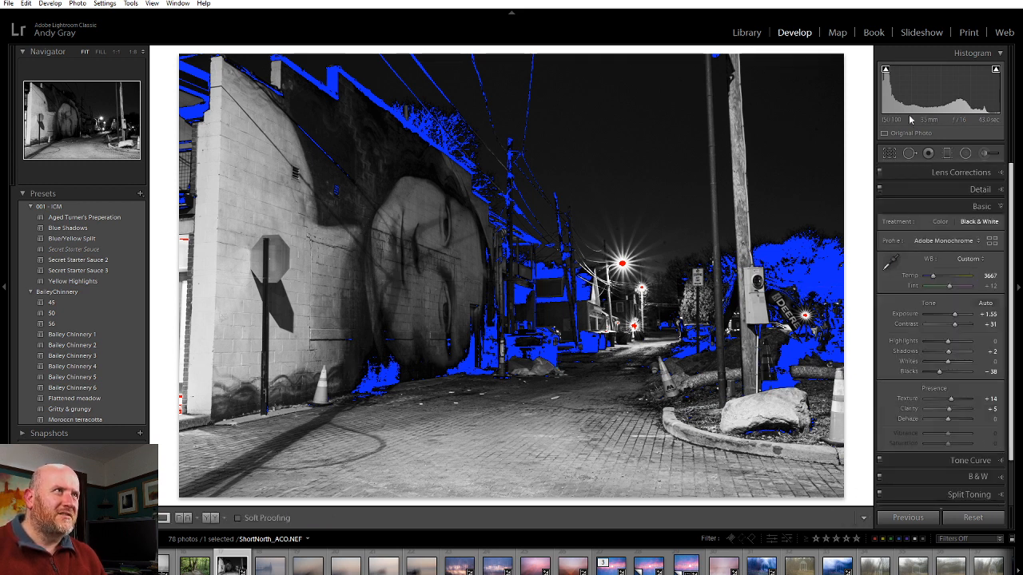
- Hide the highlight clipping overlay, and on the tone curve lift the black point to about 4% and slightly lower the white point
click(996, 71)
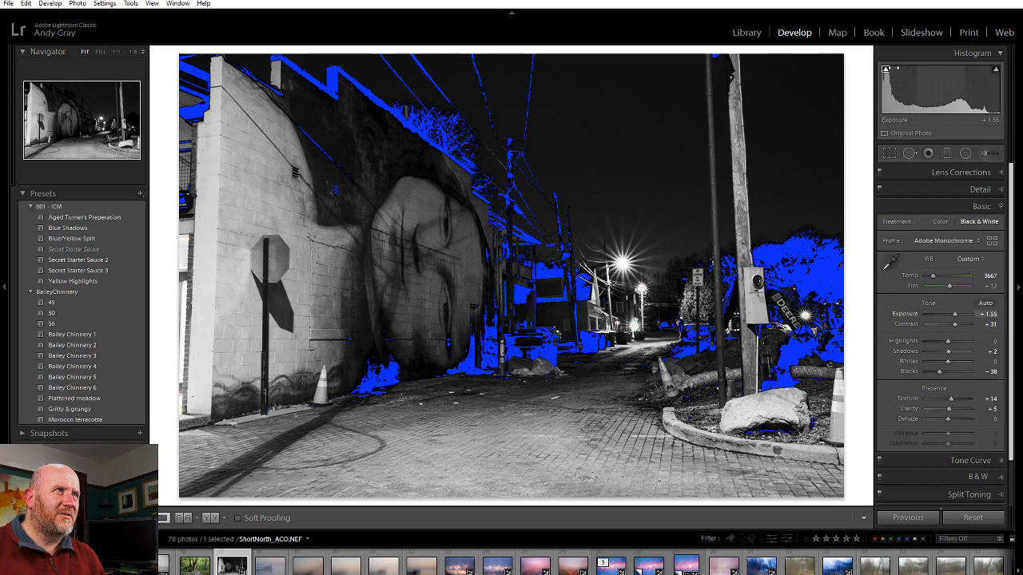
click(886, 72)
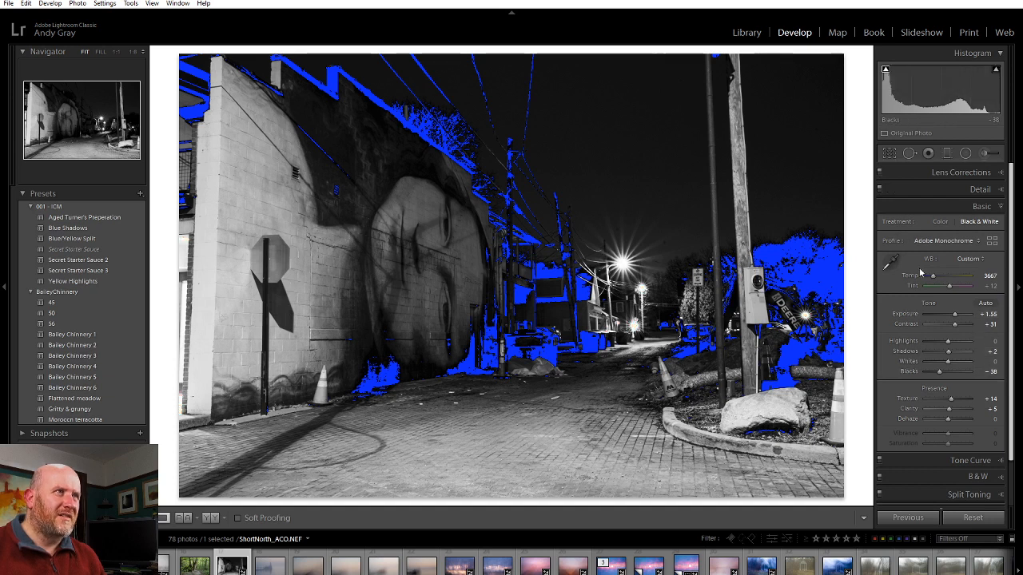
click(980, 208)
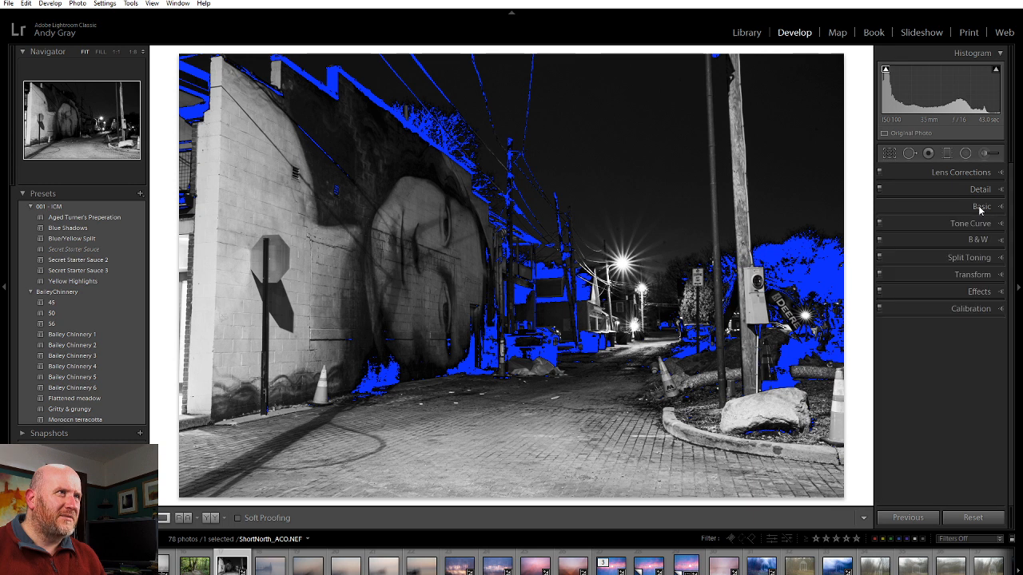
click(957, 226)
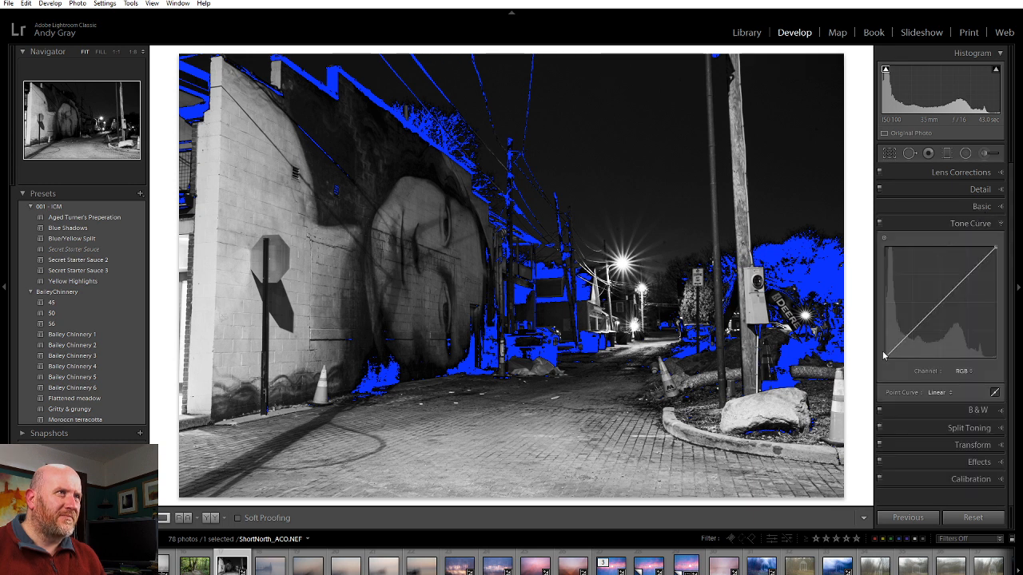
mouse_move(888, 362)
mouse_down()
mouse_move(890, 344)
mouse_move(882, 358)
mouse_up()
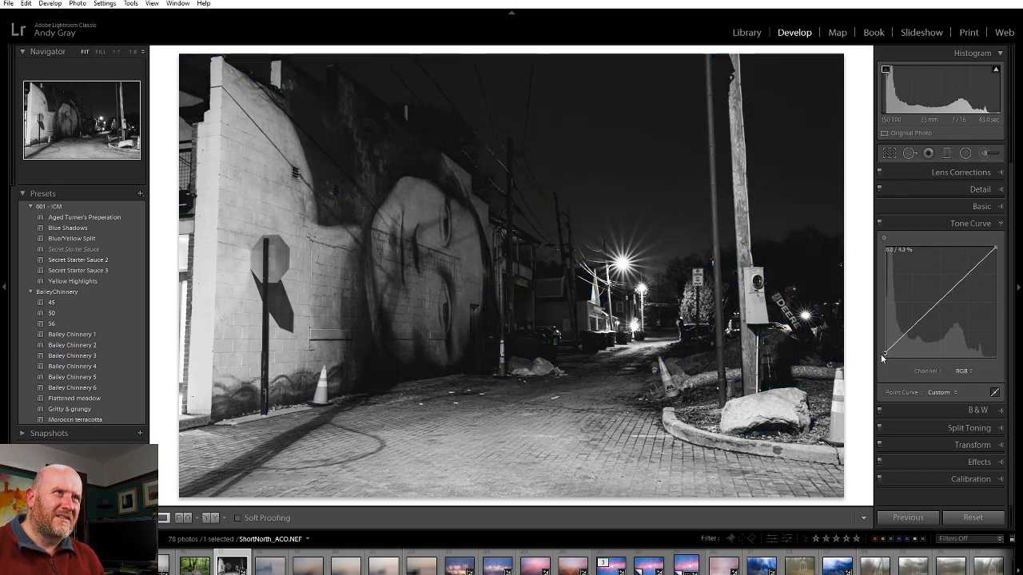
drag(995, 248, 995, 256)
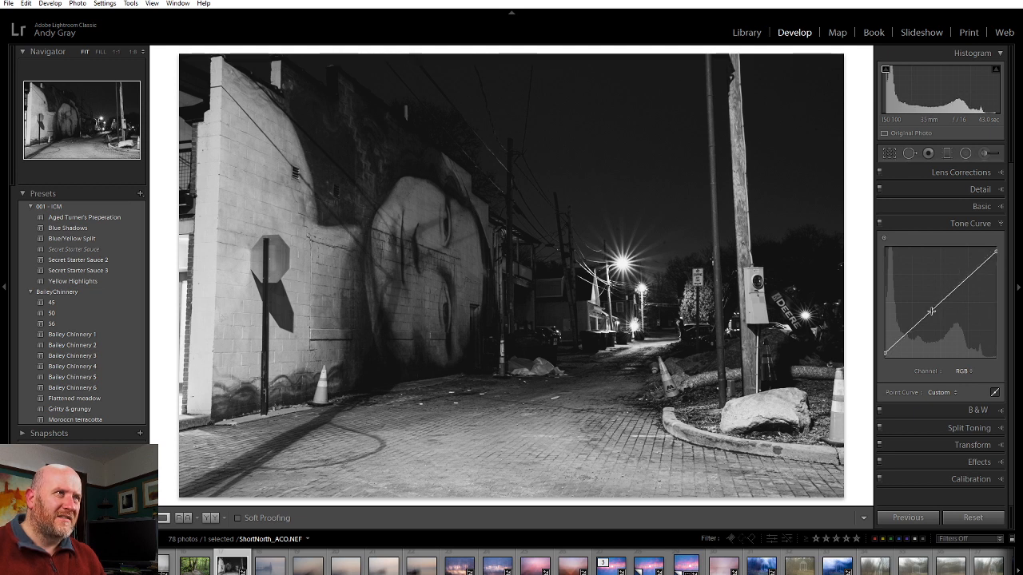
- Shape the tone curve into a gentle S with one point darkening the shadows and another supporting the upper midtones
drag(971, 275, 972, 283)
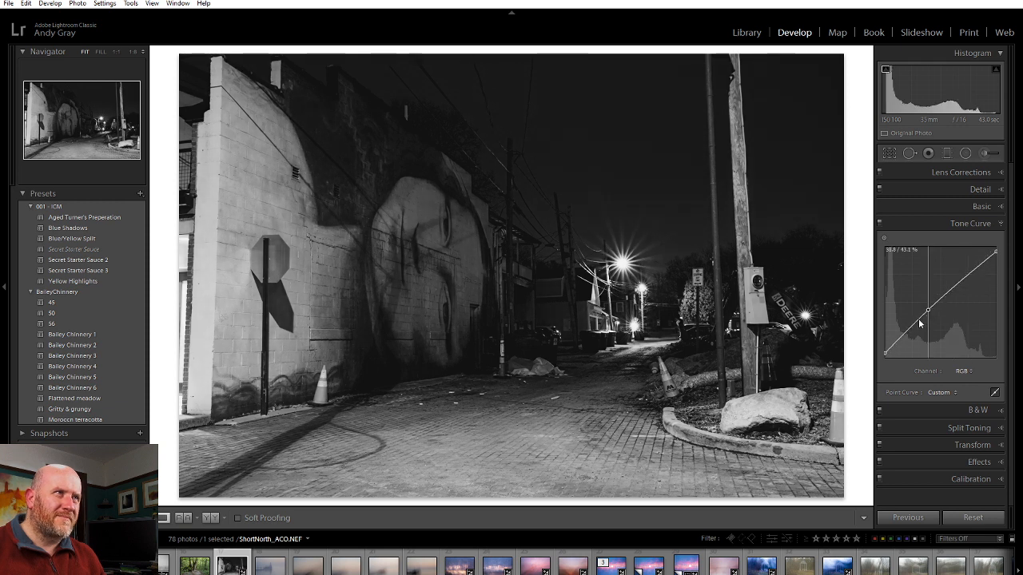
drag(909, 333, 908, 339)
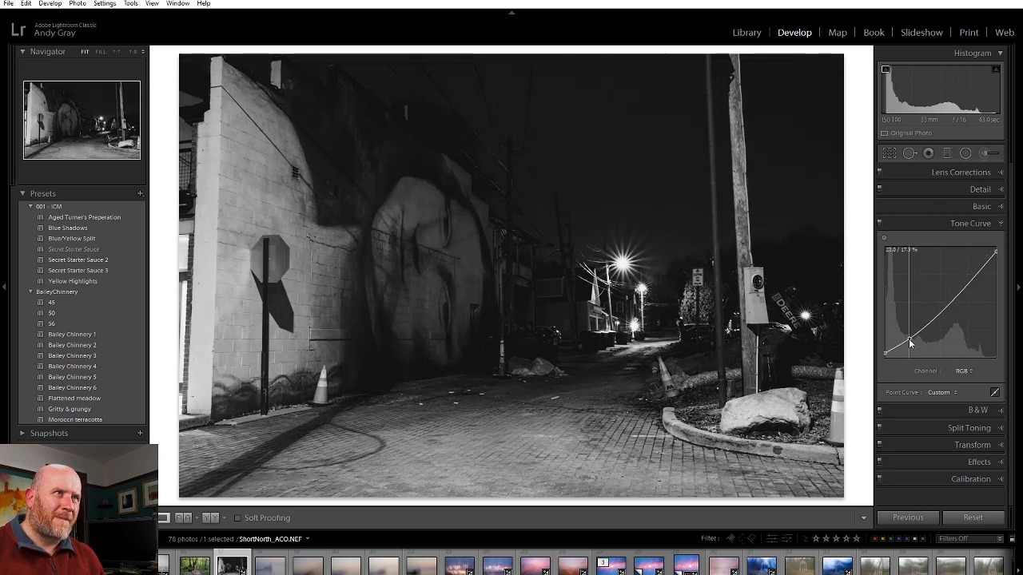
drag(958, 296, 955, 293)
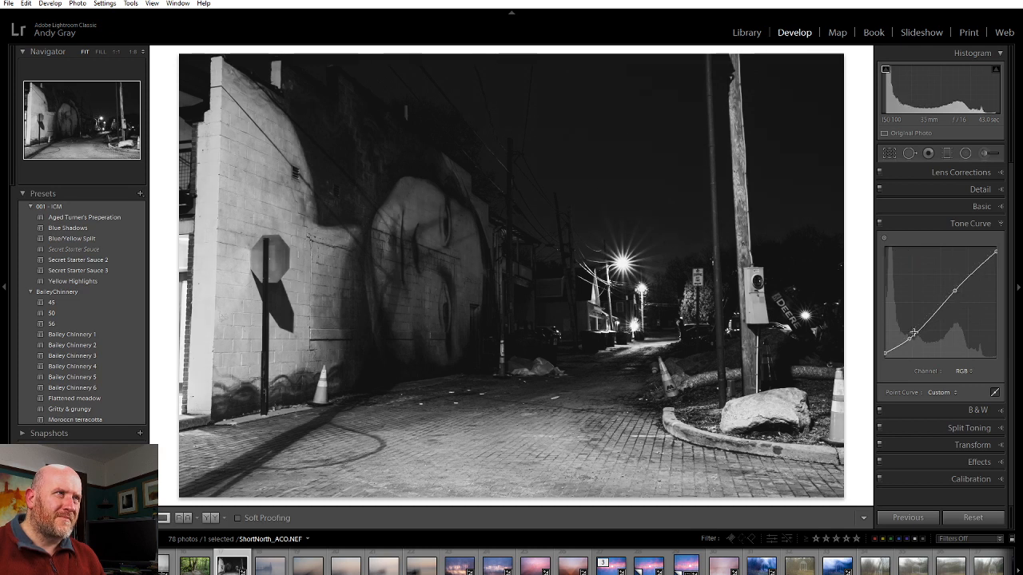
drag(908, 341, 912, 330)
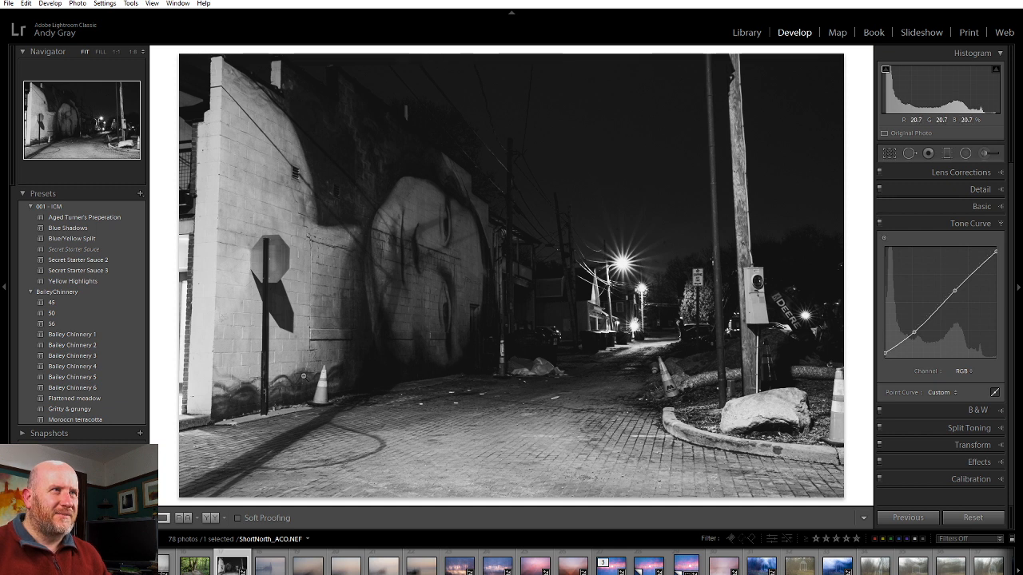
- Add an inverted radial filter around the road's lit far end with exposure 0.61, feather 73 and luminance range mask 55/100, and finish it
click(966, 153)
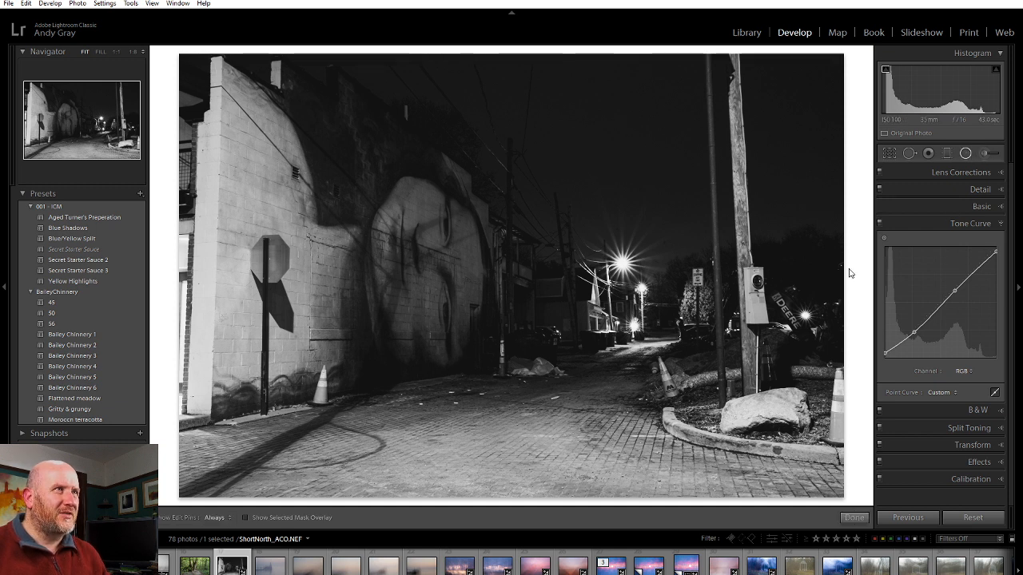
mouse_move(637, 347)
mouse_down()
mouse_move(686, 386)
mouse_move(751, 389)
mouse_up()
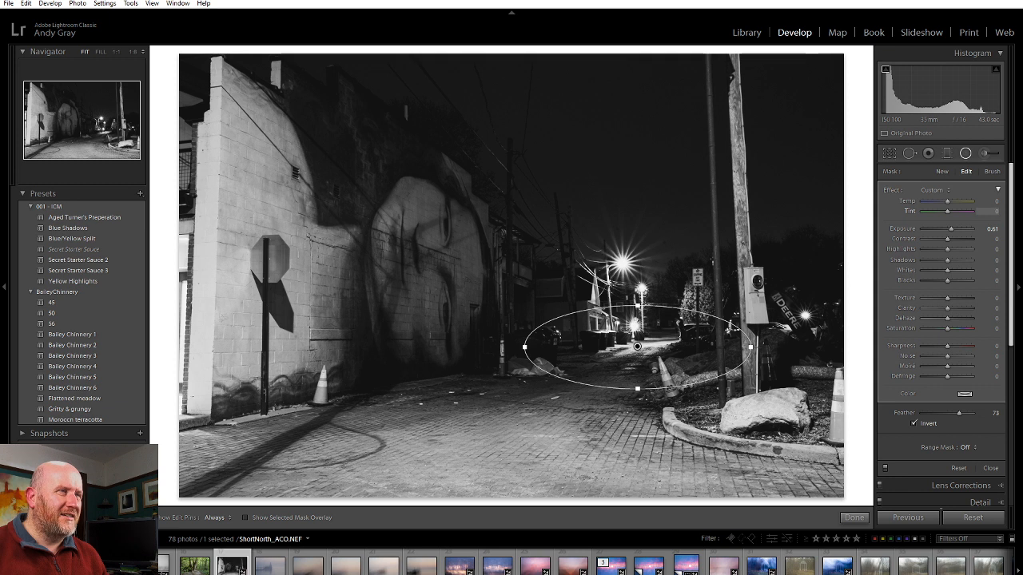
click(967, 448)
click(955, 484)
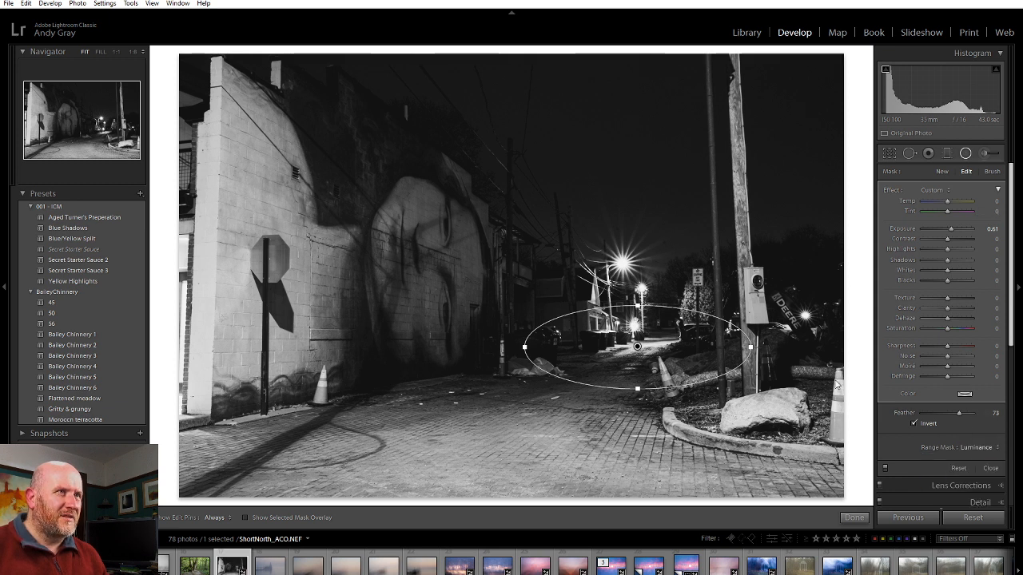
drag(925, 482, 950, 485)
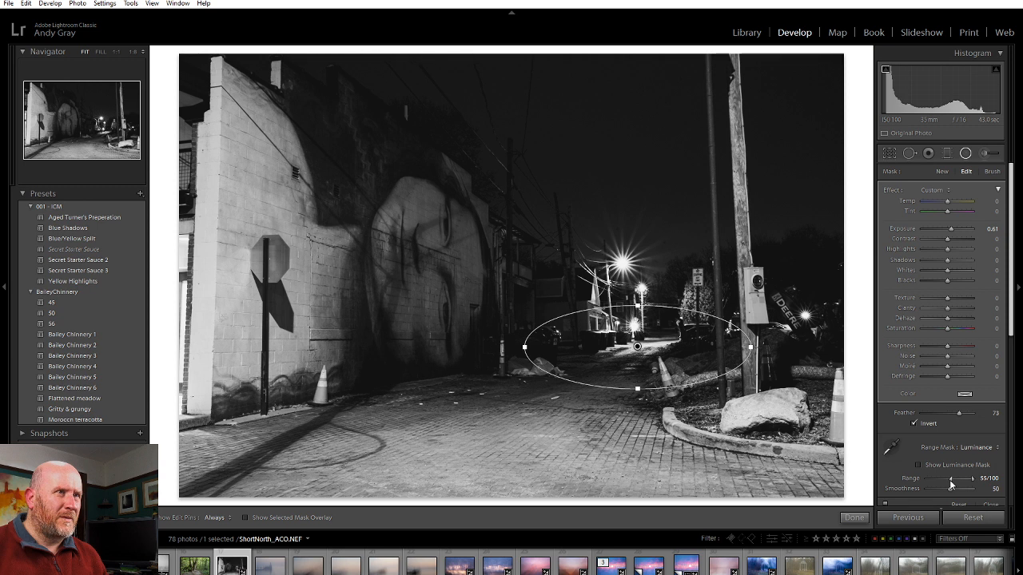
click(854, 517)
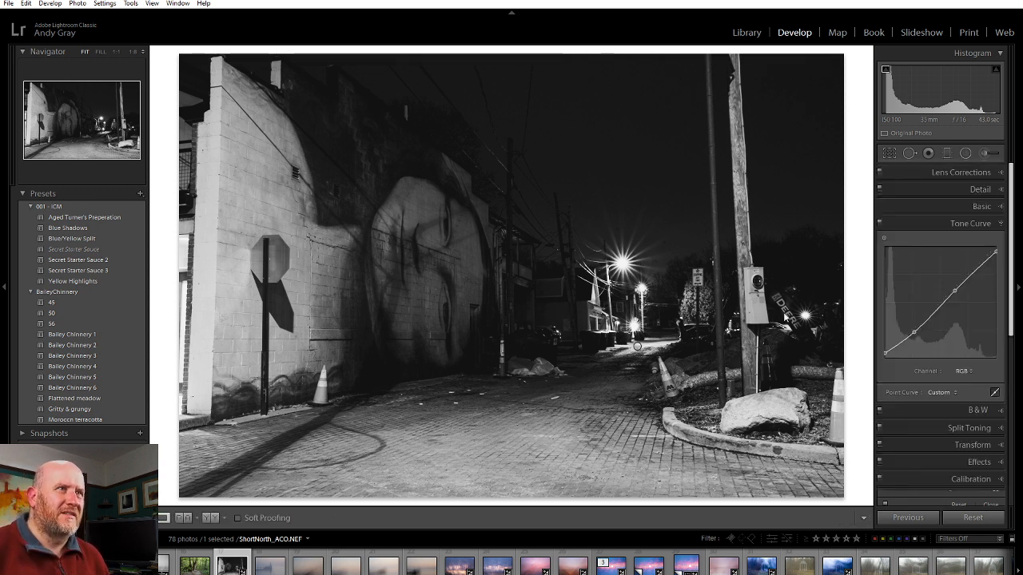
- Check the rubbish pile in the dark alley at full size, and set the photo's crop aspect ratio to 2 x 3 / 4 x 6
click(544, 369)
click(529, 327)
click(118, 52)
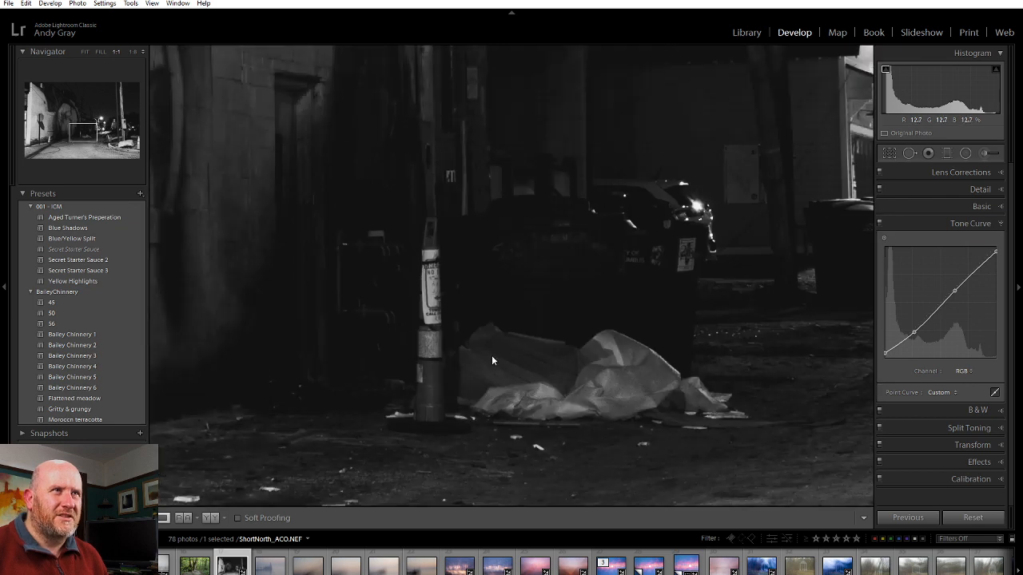
click(491, 354)
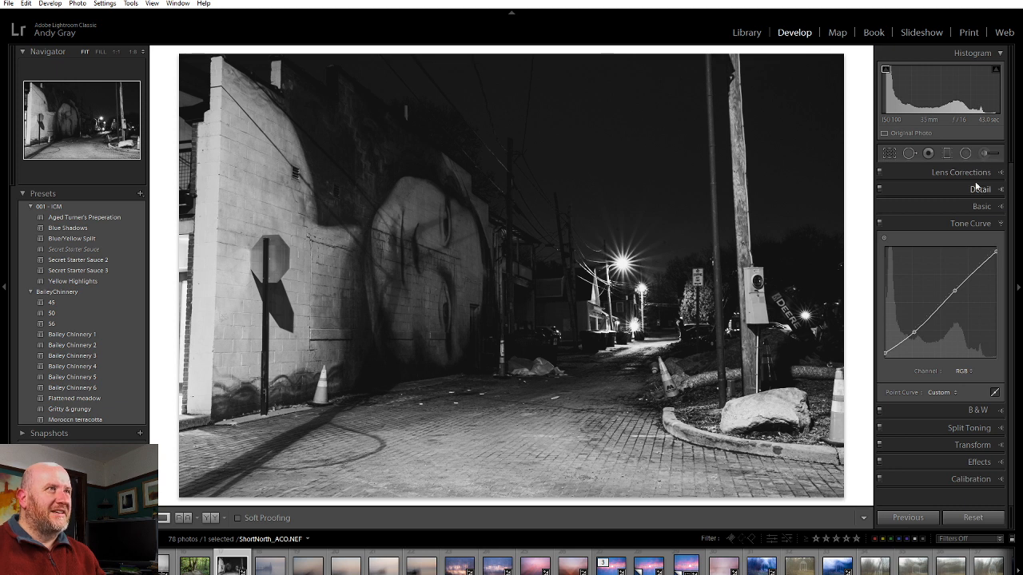
click(895, 155)
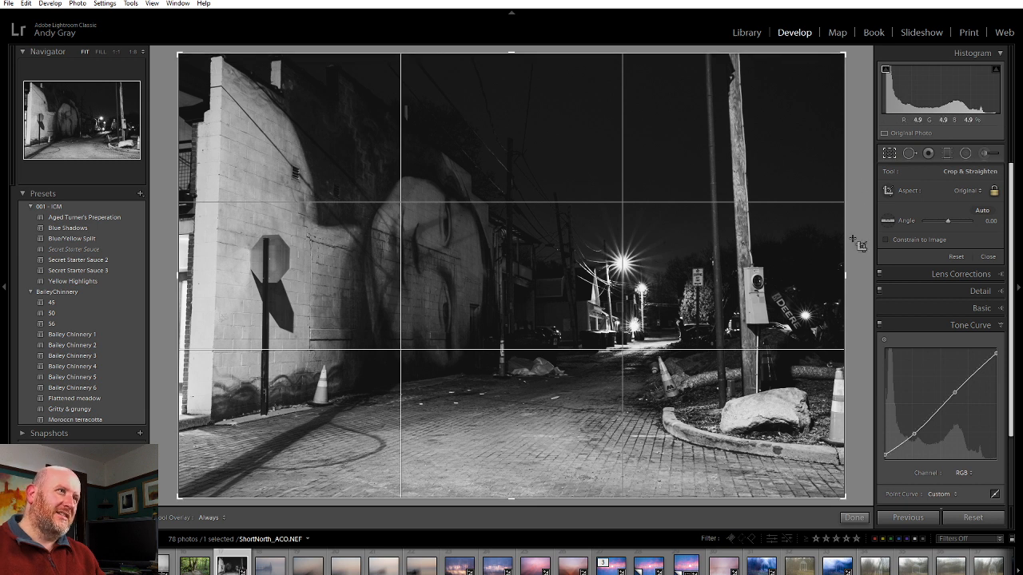
click(969, 193)
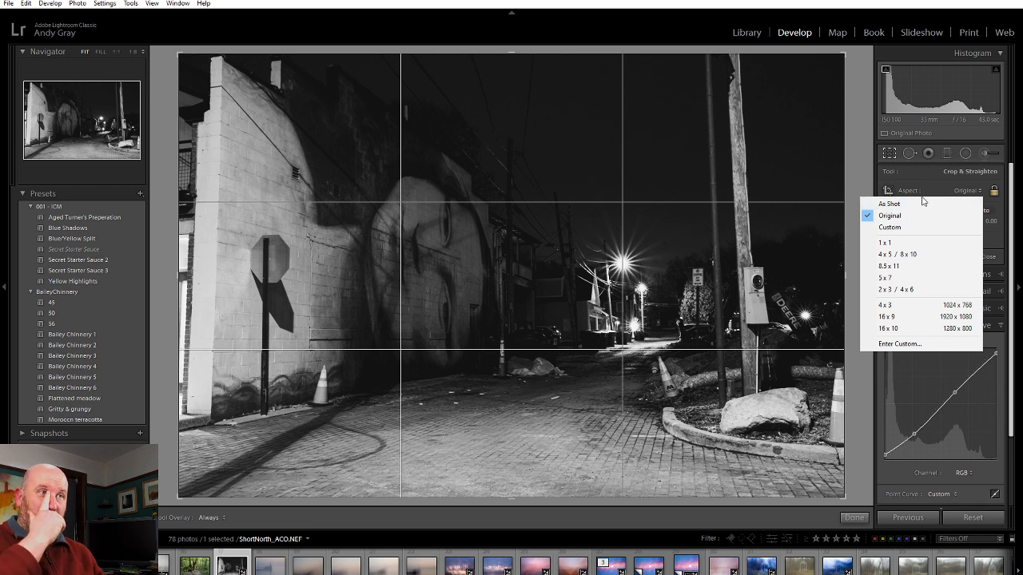
click(926, 254)
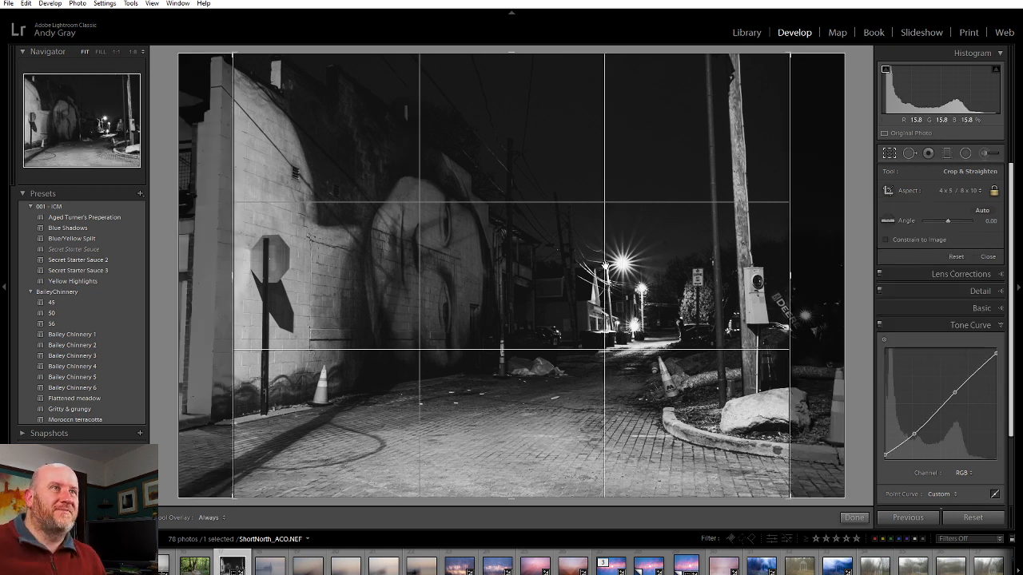
click(974, 188)
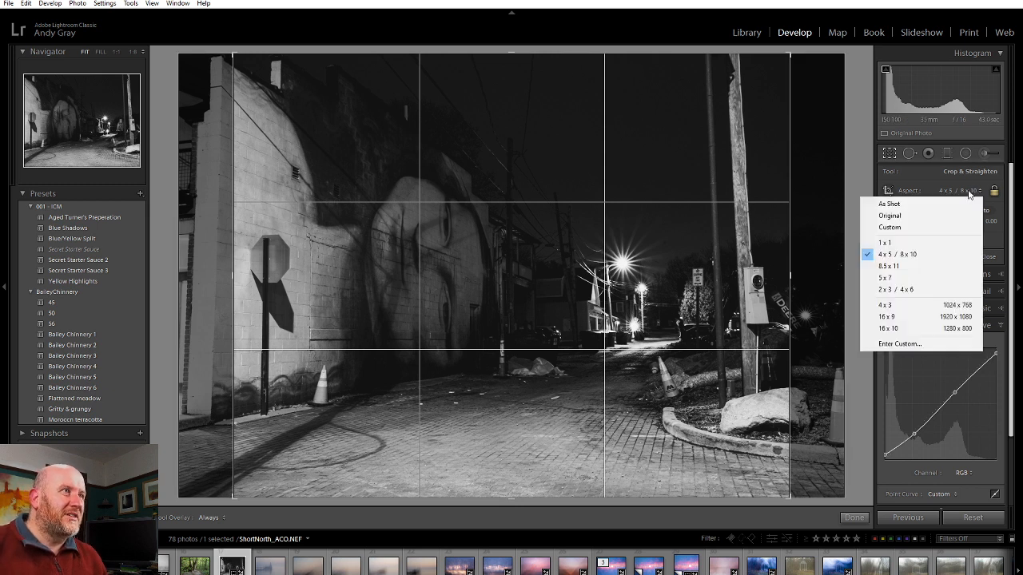
click(907, 288)
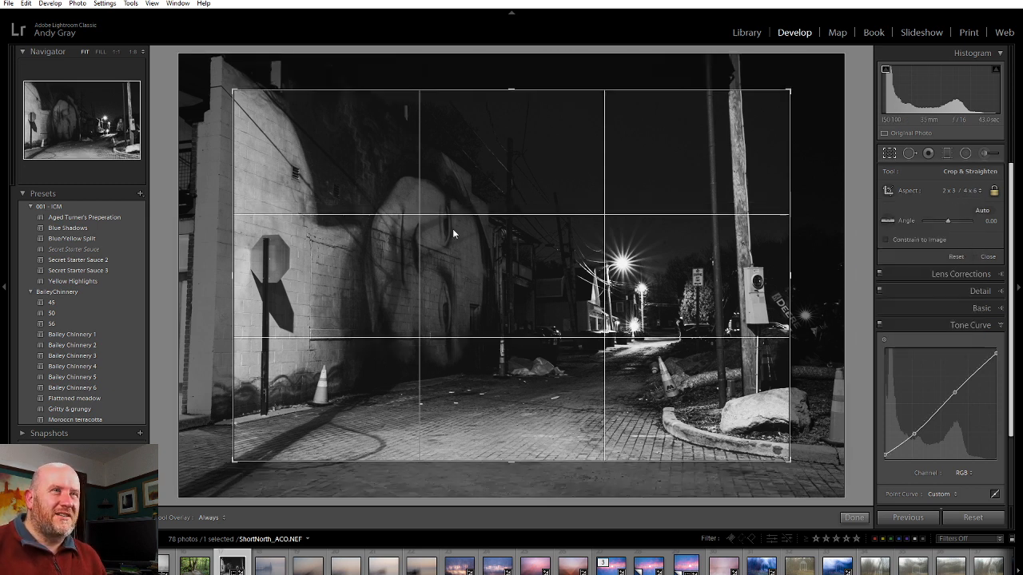
- Enlarge and reposition the crop to trim the building's edge and the far-side traffic cone, and apply it
drag(232, 273, 226, 274)
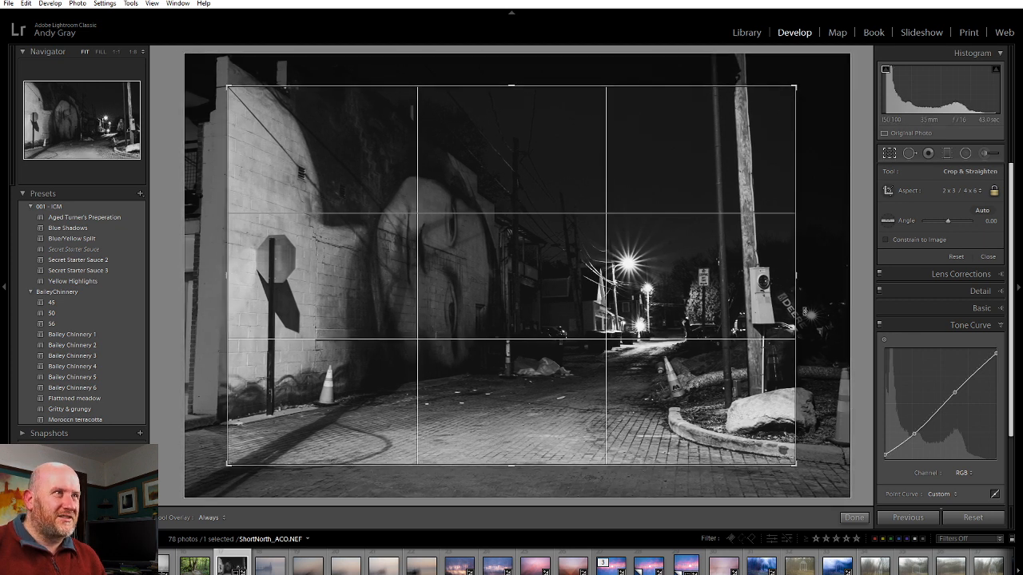
mouse_move(795, 280)
mouse_down()
mouse_move(825, 274)
mouse_move(812, 272)
mouse_up()
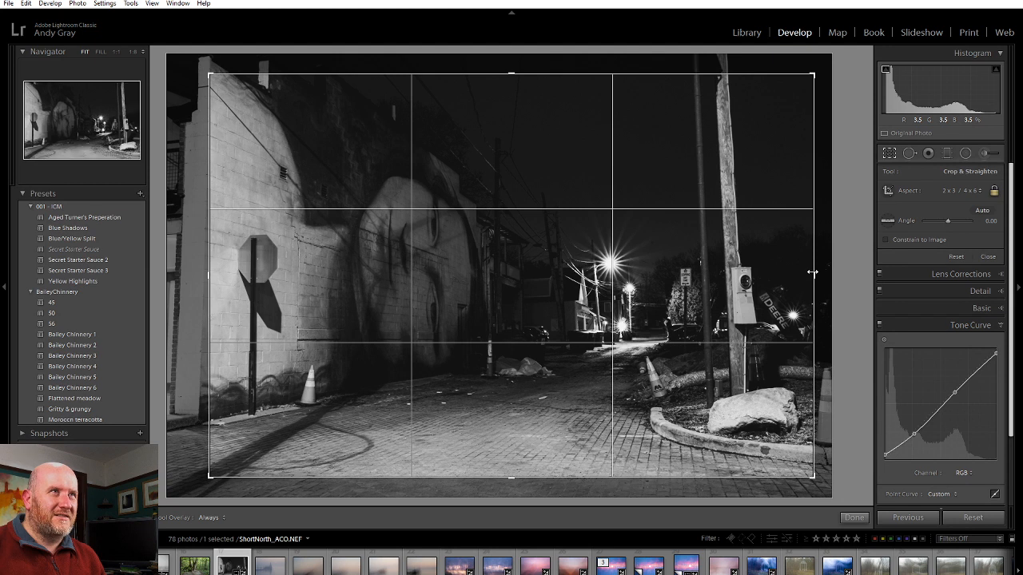
mouse_move(724, 363)
mouse_down()
mouse_move(724, 342)
mouse_move(725, 380)
mouse_move(721, 364)
mouse_up()
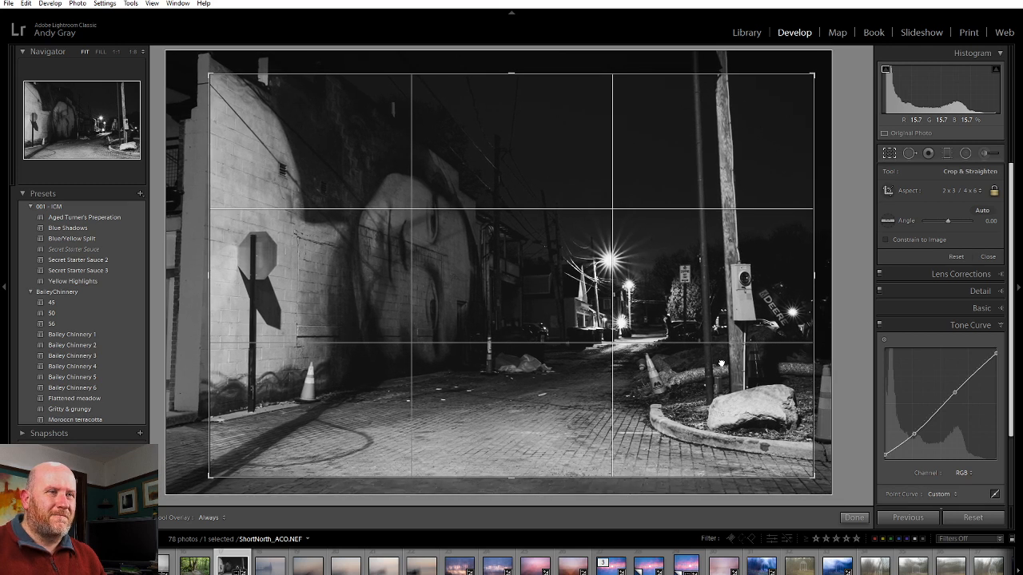
mouse_move(721, 365)
mouse_down()
mouse_move(722, 355)
mouse_move(723, 382)
mouse_move(722, 364)
mouse_up()
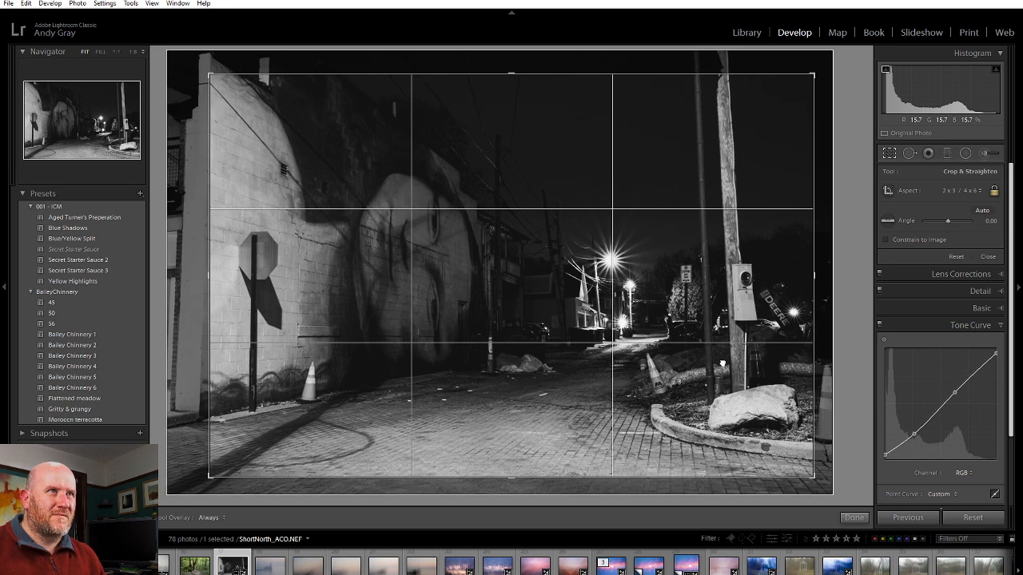
click(853, 518)
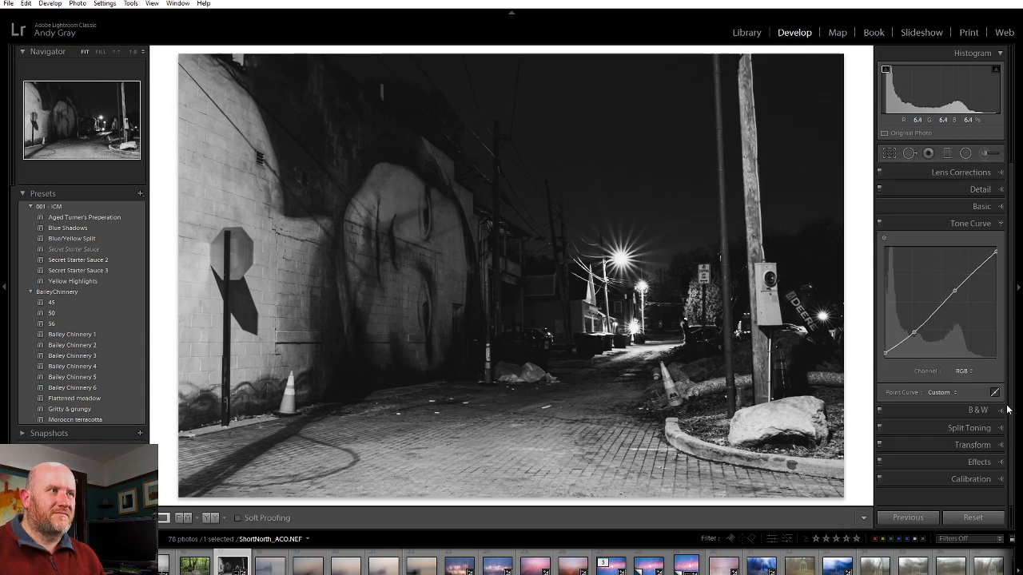
- Add a Highlight Priority post-crop vignette with amount −17, midpoint 32 and feather 73
drag(947, 331, 948, 329)
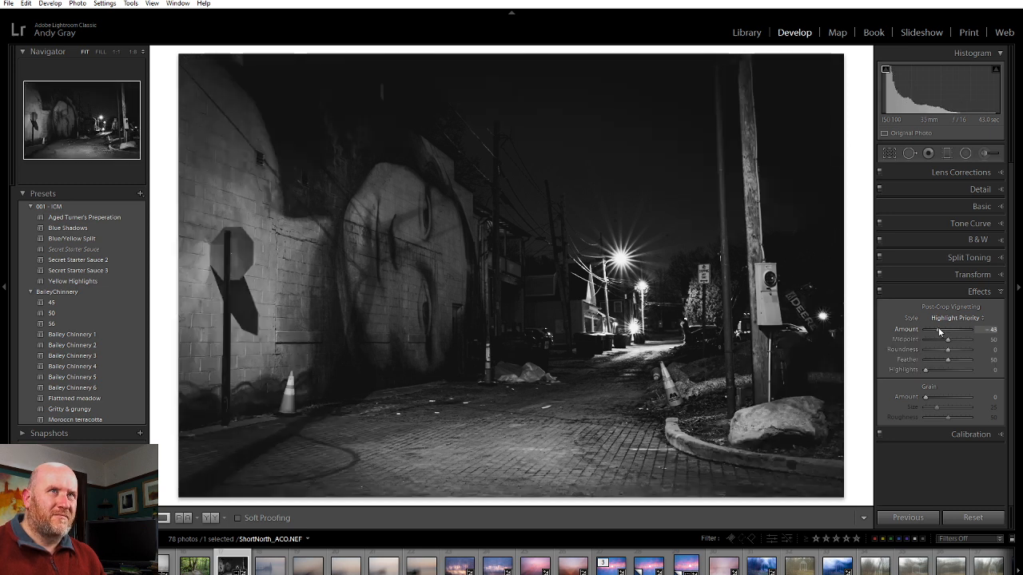
mouse_move(939, 332)
mouse_down()
mouse_move(959, 360)
mouse_move(943, 332)
mouse_up()
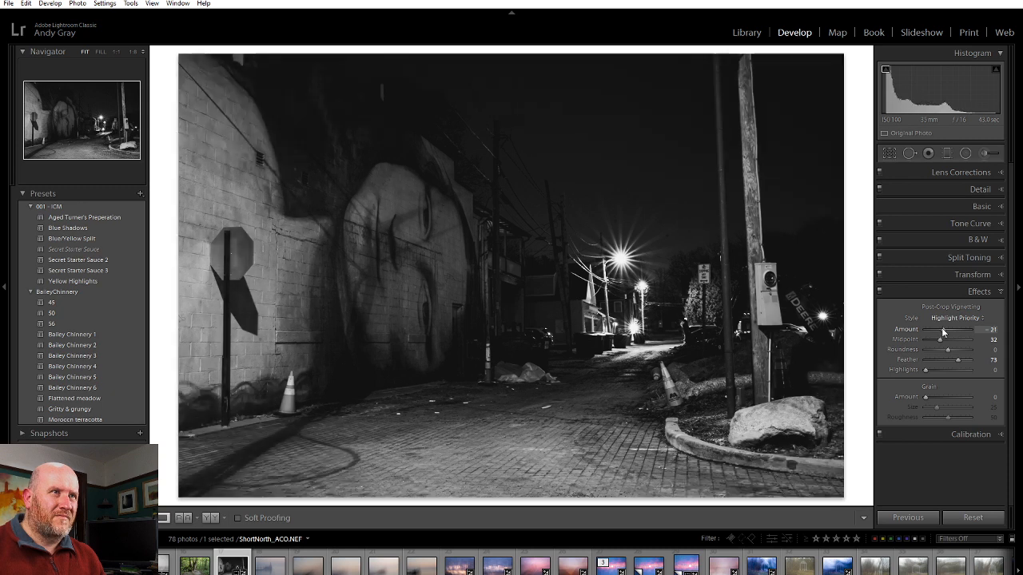
drag(943, 332, 944, 332)
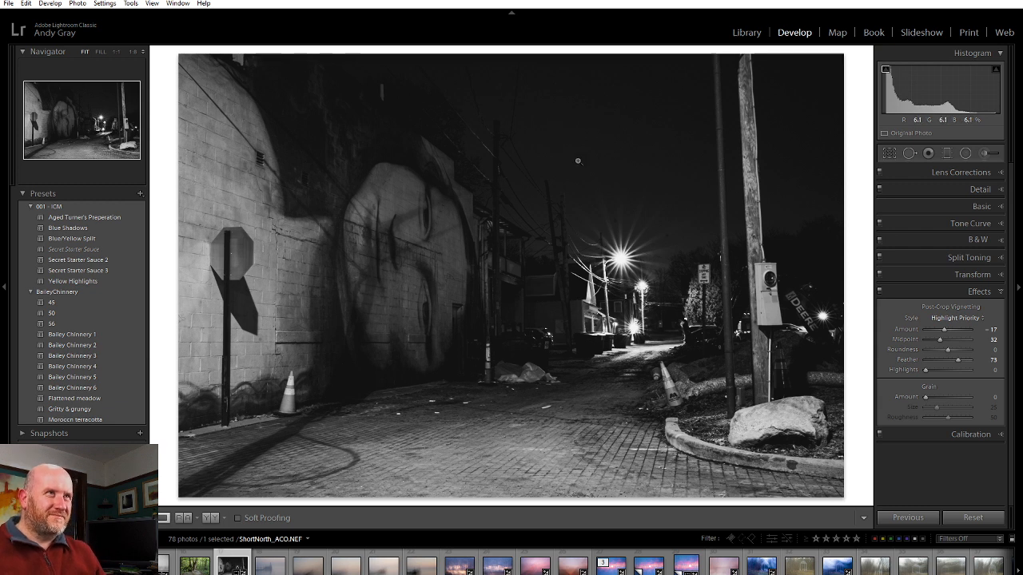
- Inspect the streetlight starburst, the surrounding sky and the upper part of the wall mural at full size
click(637, 233)
drag(422, 246, 360, 244)
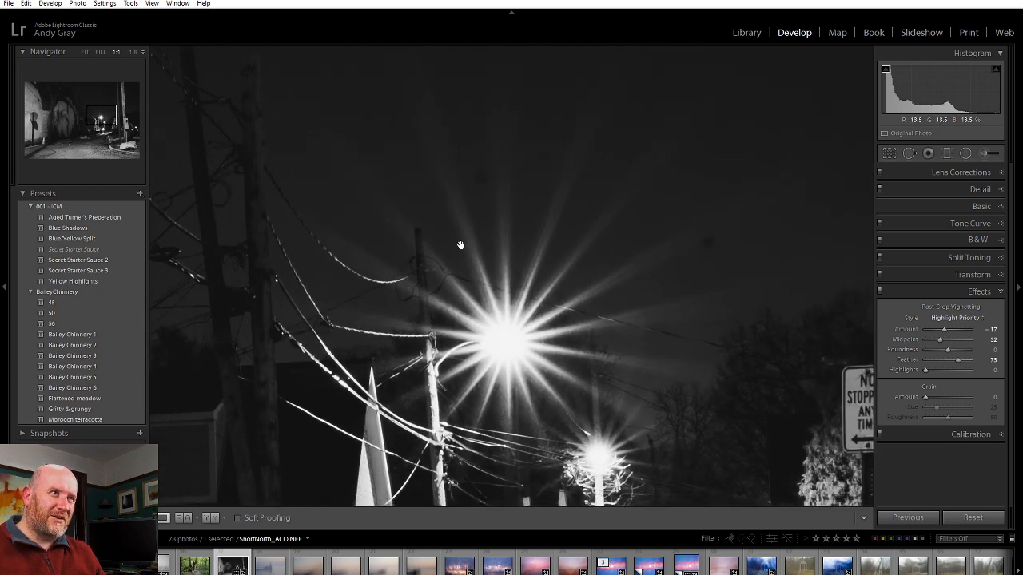
drag(461, 245, 666, 370)
click(564, 313)
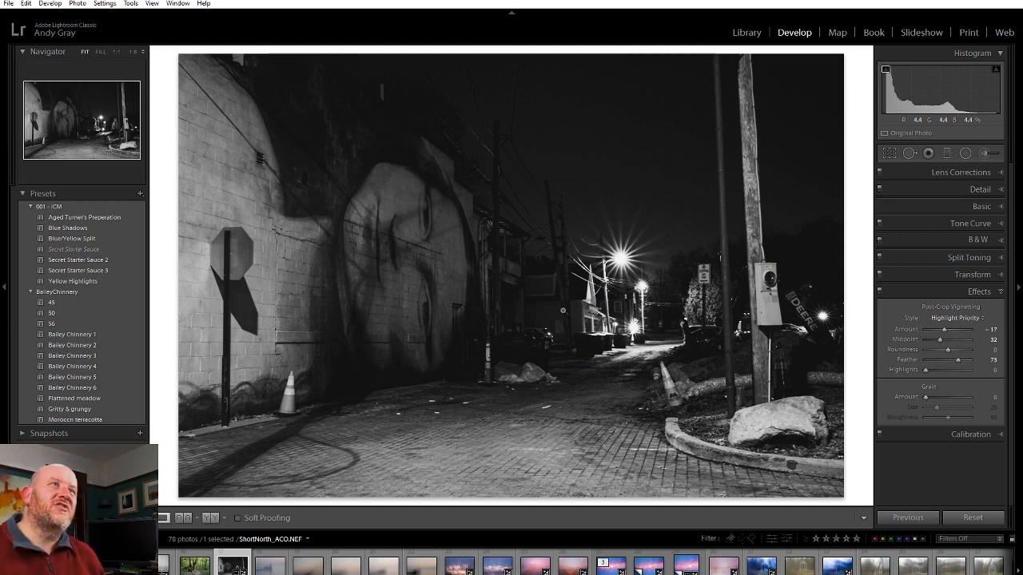
click(418, 165)
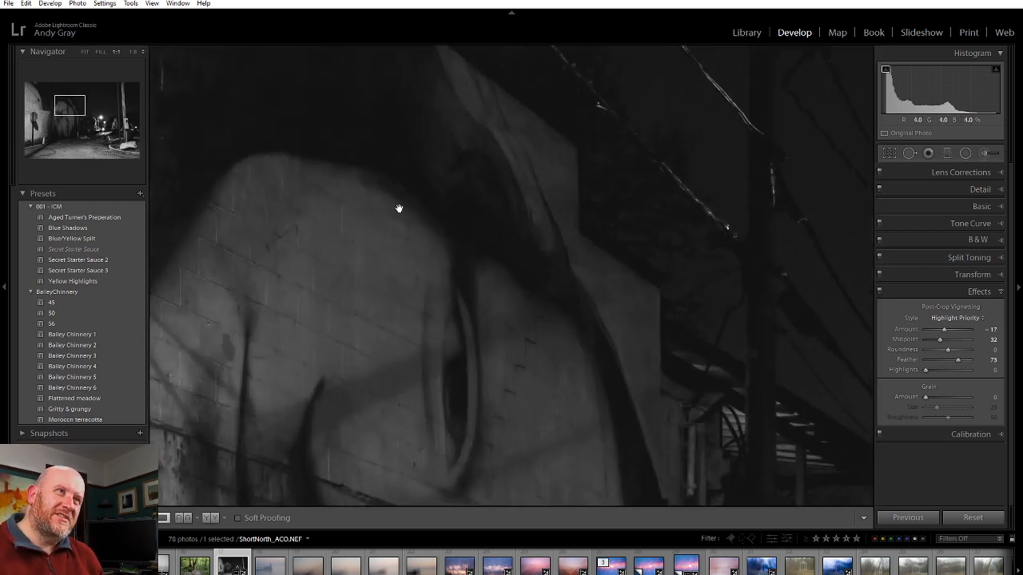
click(424, 323)
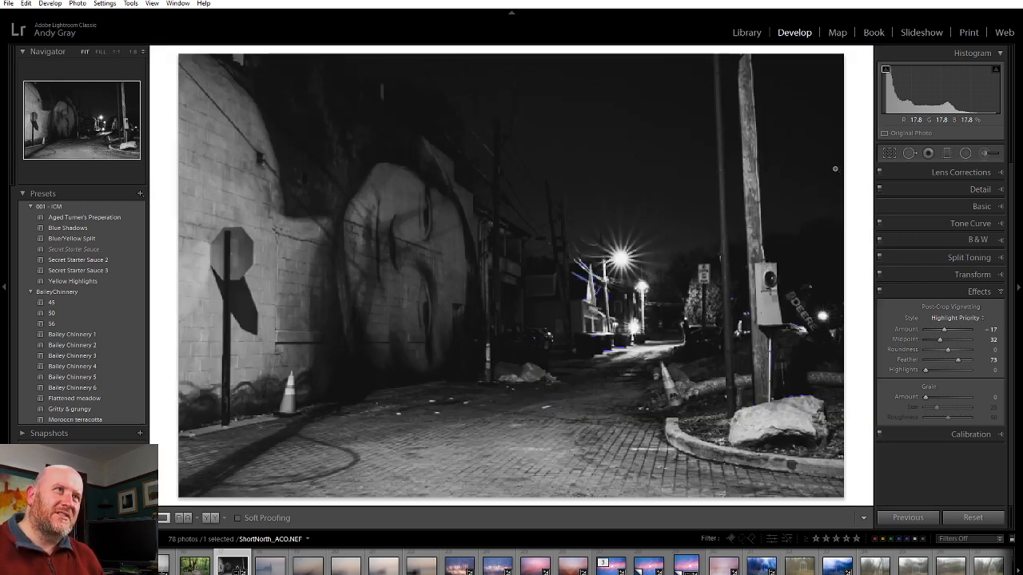
- Sharpen the photo with amount 66 and masking 10, checking the mural's face at full size
click(987, 192)
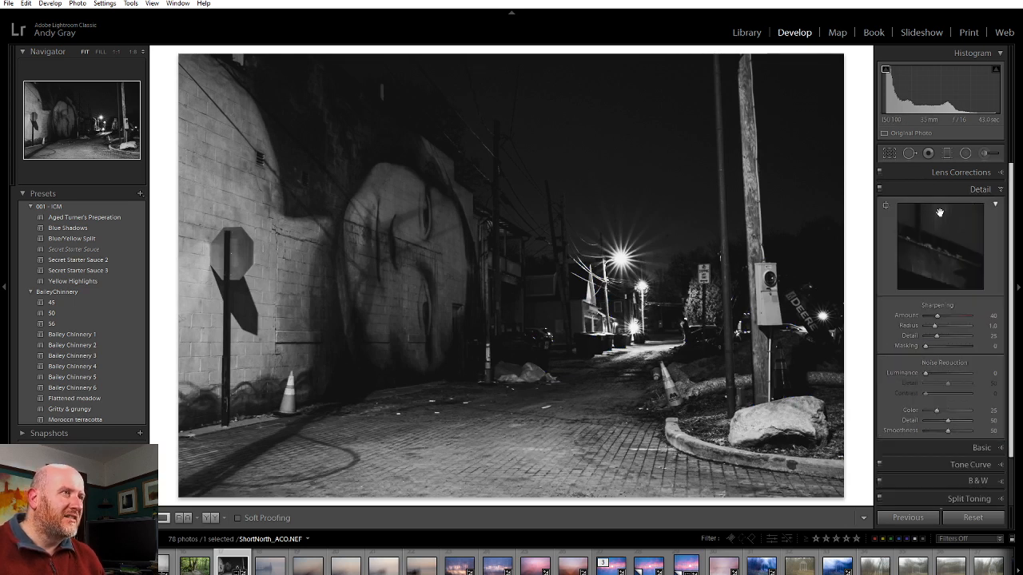
drag(937, 316, 930, 343)
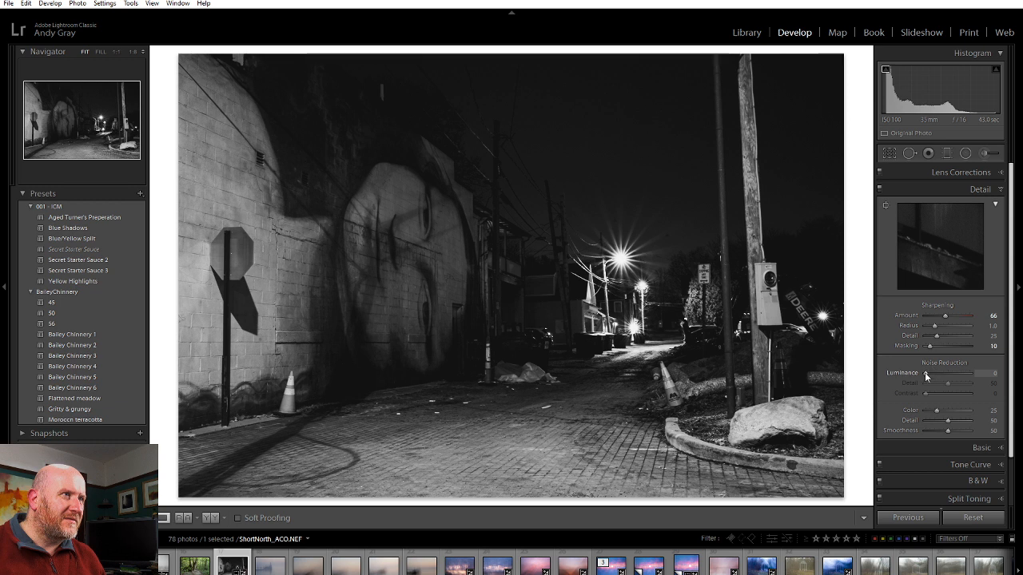
click(411, 221)
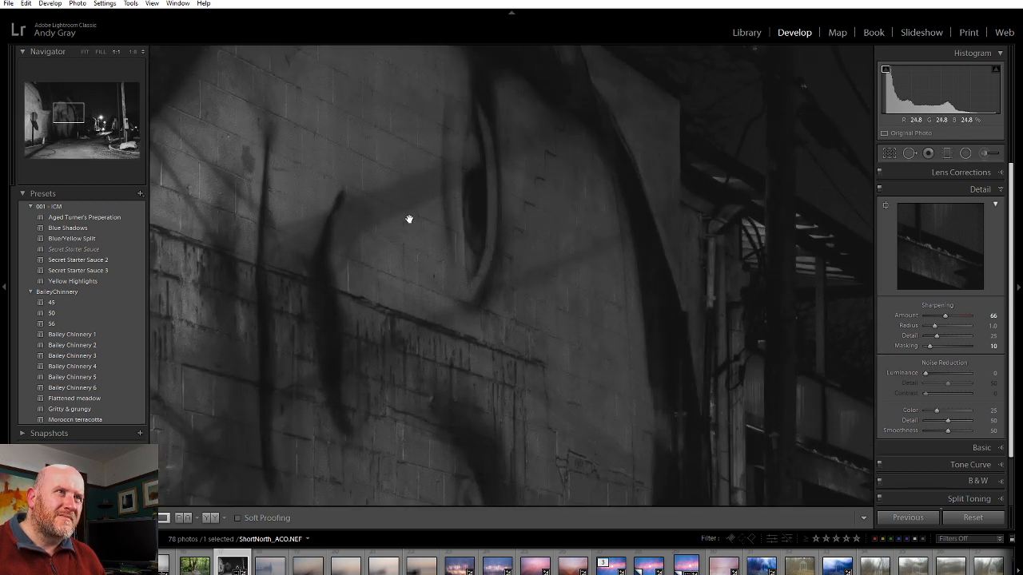
- Add film grain with amount 27 and size 27, checking it on the rubbish pile and the lit road end
scroll(985, 419, down, 2)
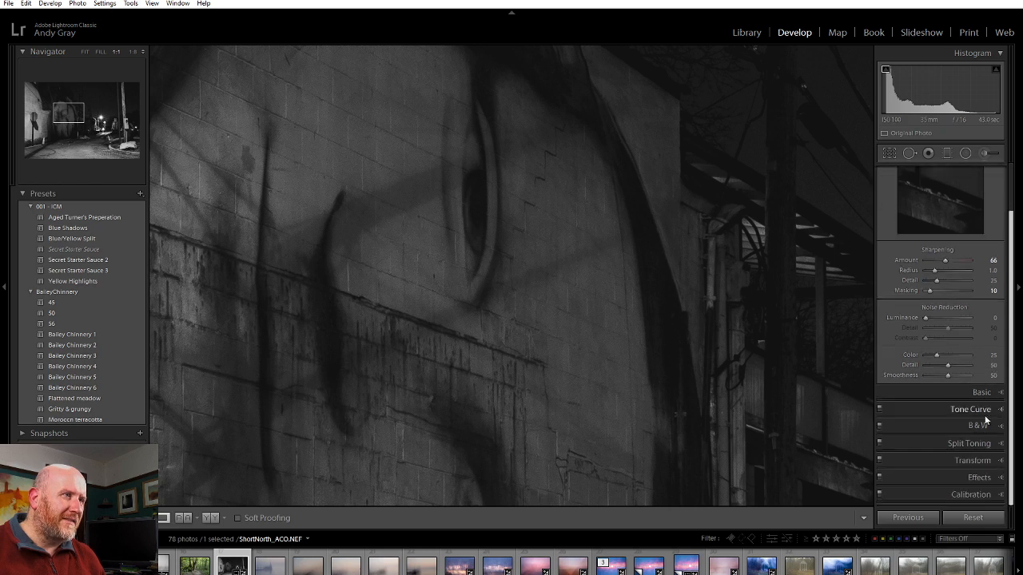
click(981, 482)
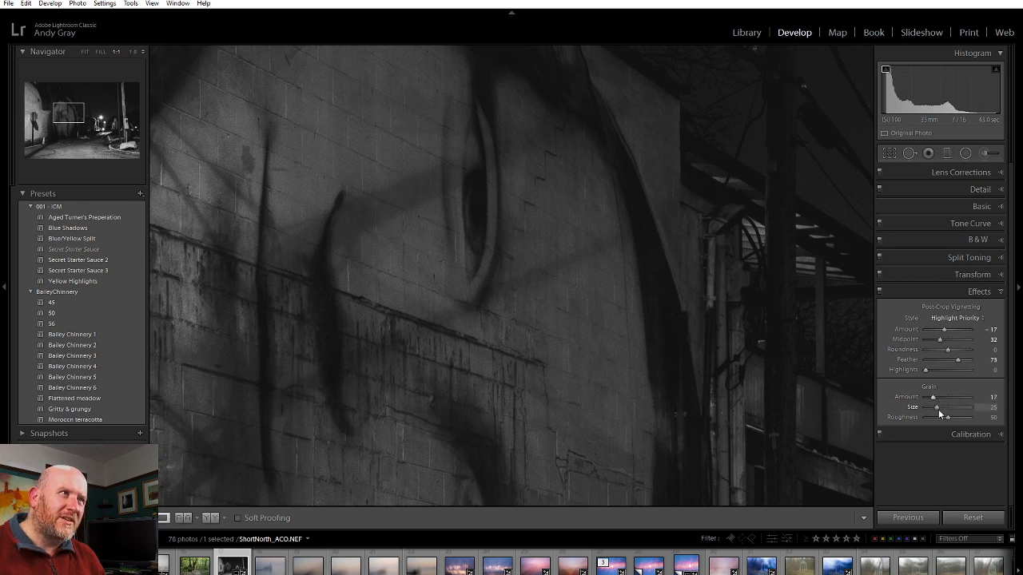
drag(748, 382, 689, 92)
drag(684, 346, 558, 89)
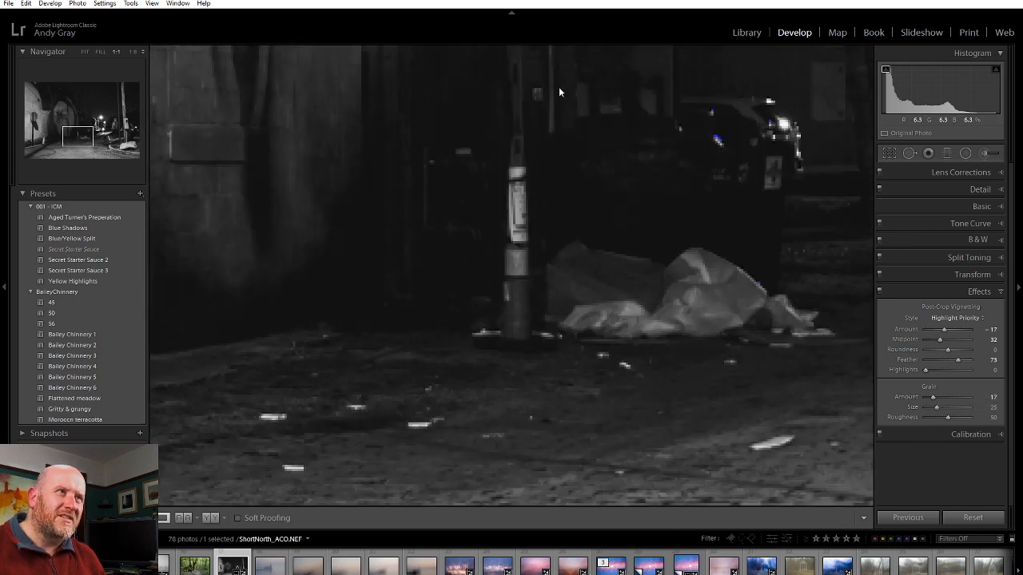
drag(710, 314, 368, 334)
drag(827, 310, 520, 330)
drag(742, 227, 631, 349)
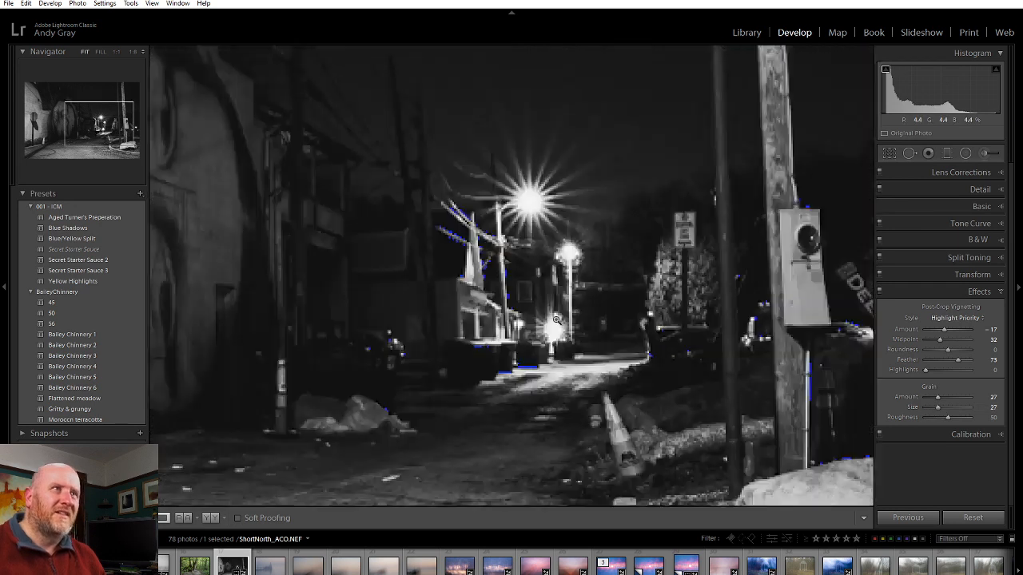
- Examine the grain on the mural and around the streetlights at full size, and compare the photo before and after editing side by side
click(555, 320)
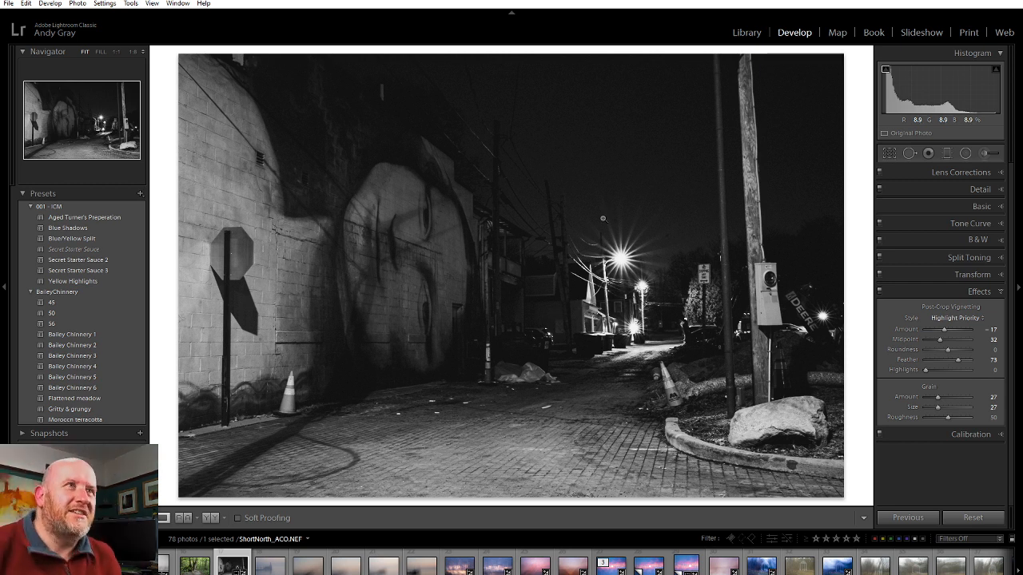
click(342, 229)
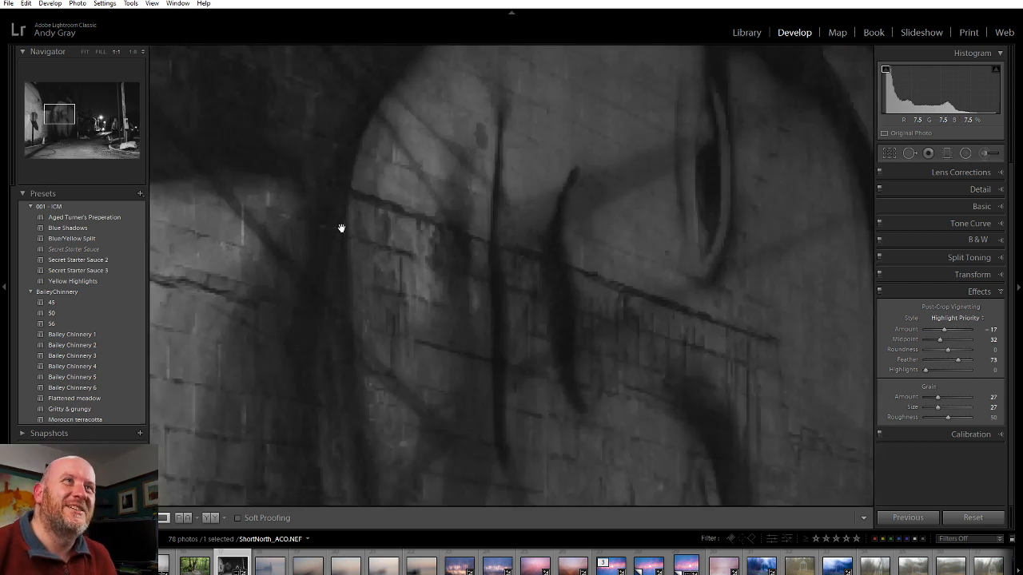
click(421, 196)
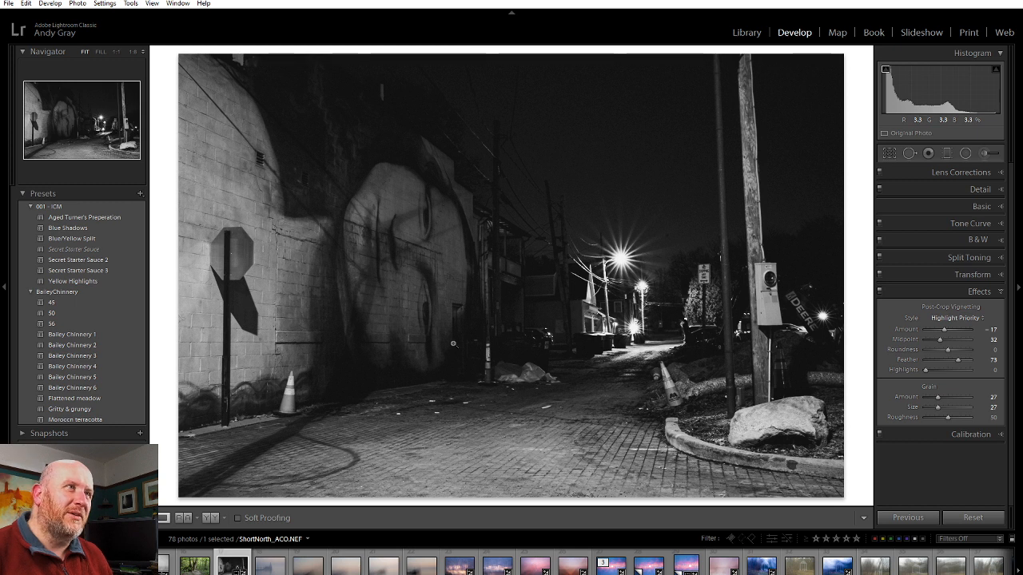
click(701, 299)
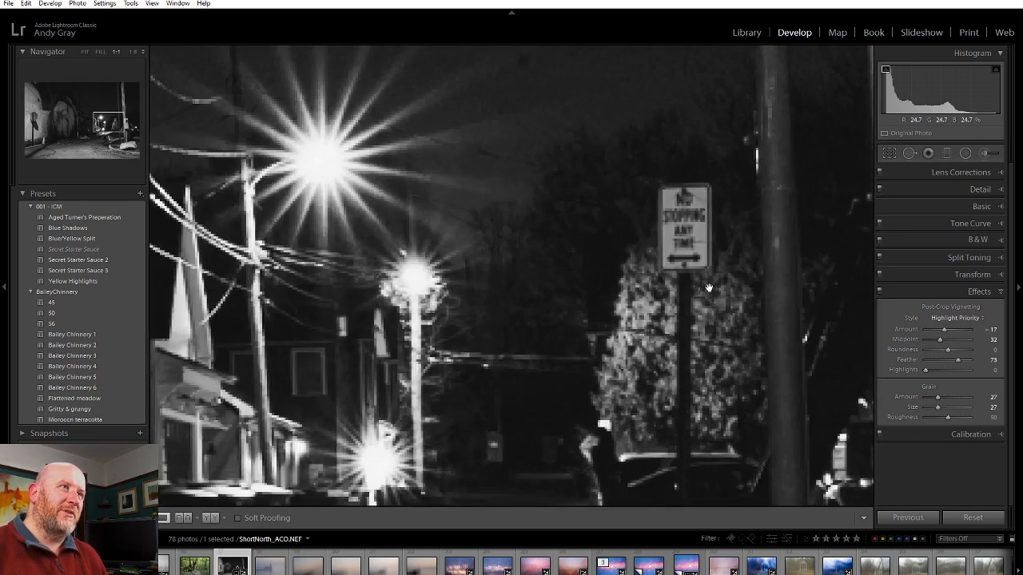
drag(645, 358, 669, 285)
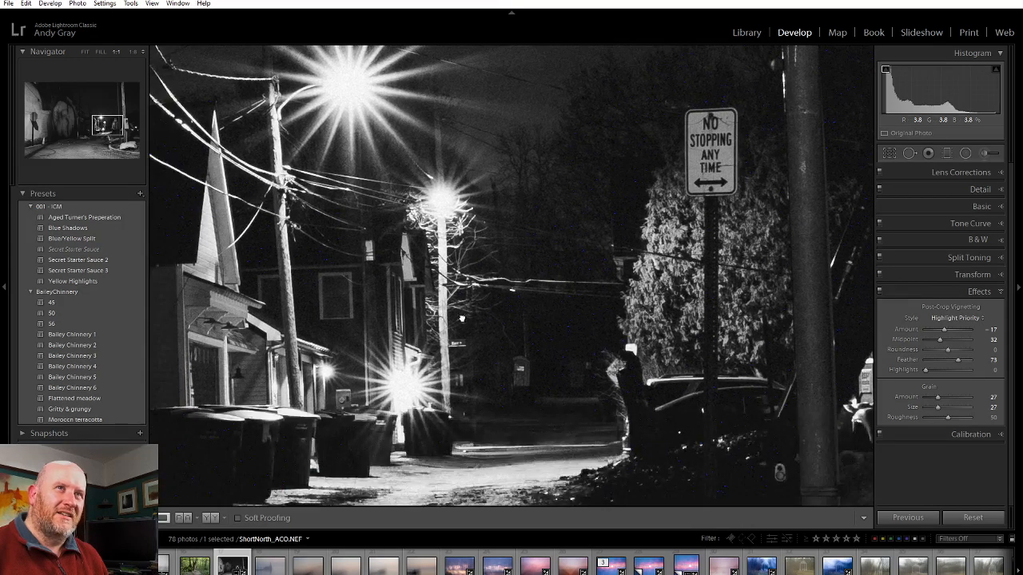
click(461, 318)
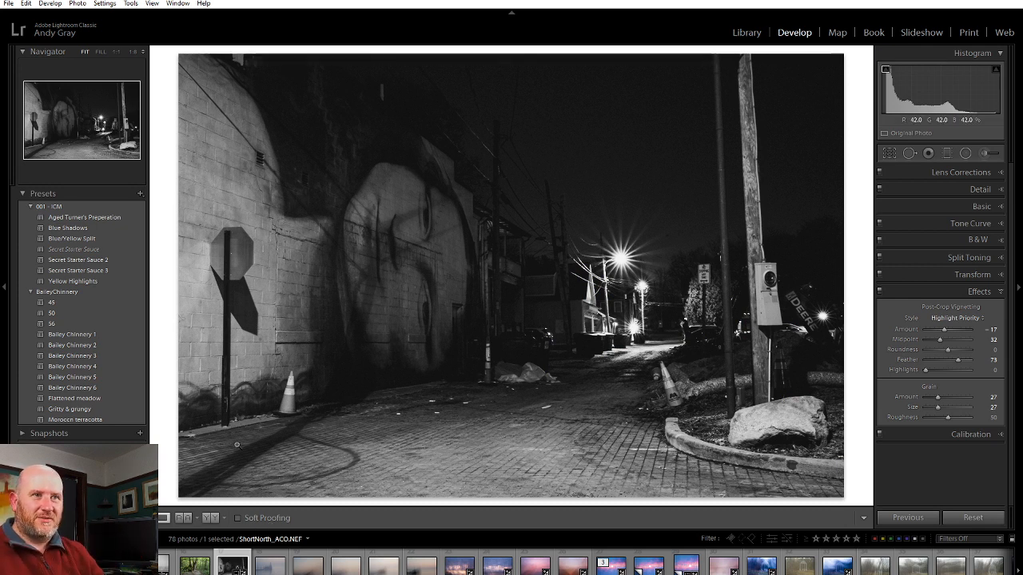
click(209, 516)
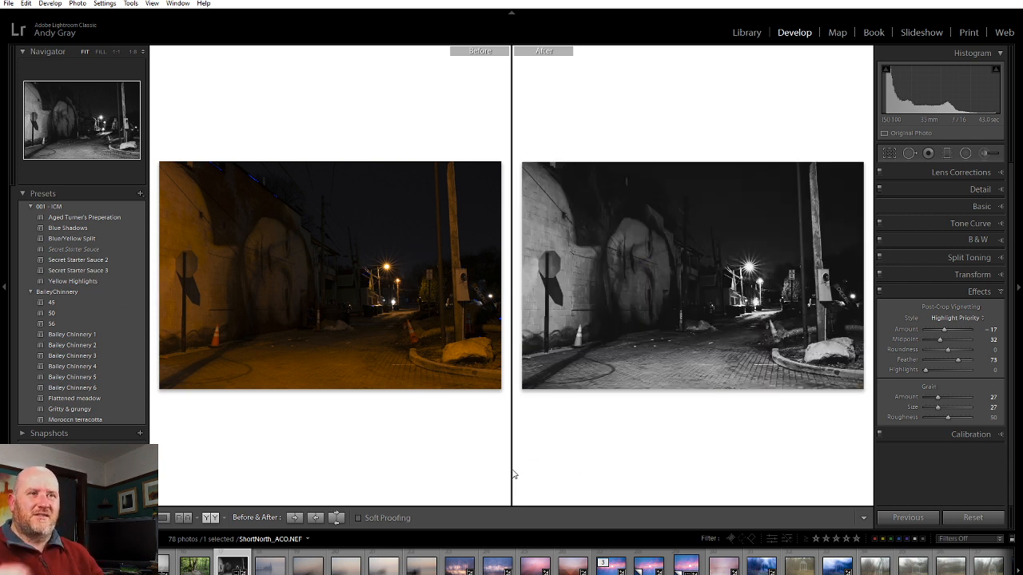
- In the Library grid, add photos 4, 15, 46 and 14 to the selection alongside ShortNorth_ACO.NEF
click(745, 31)
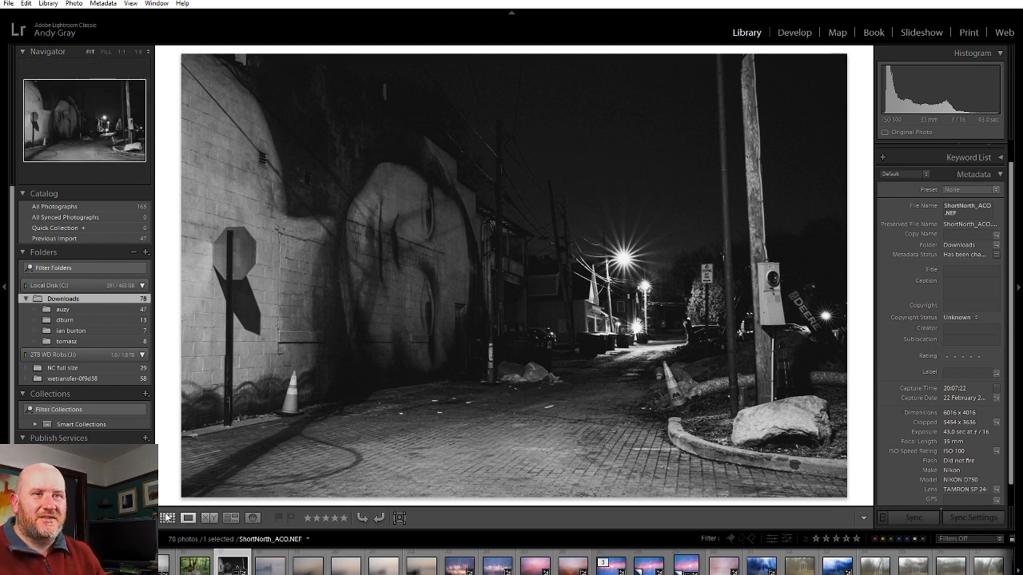
click(167, 518)
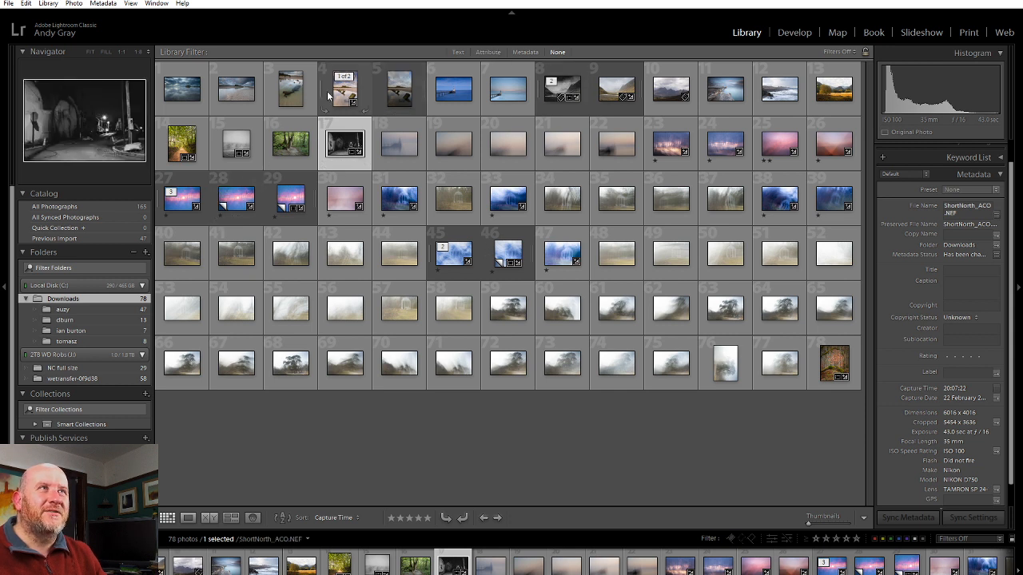
ctrl+click(328, 94)
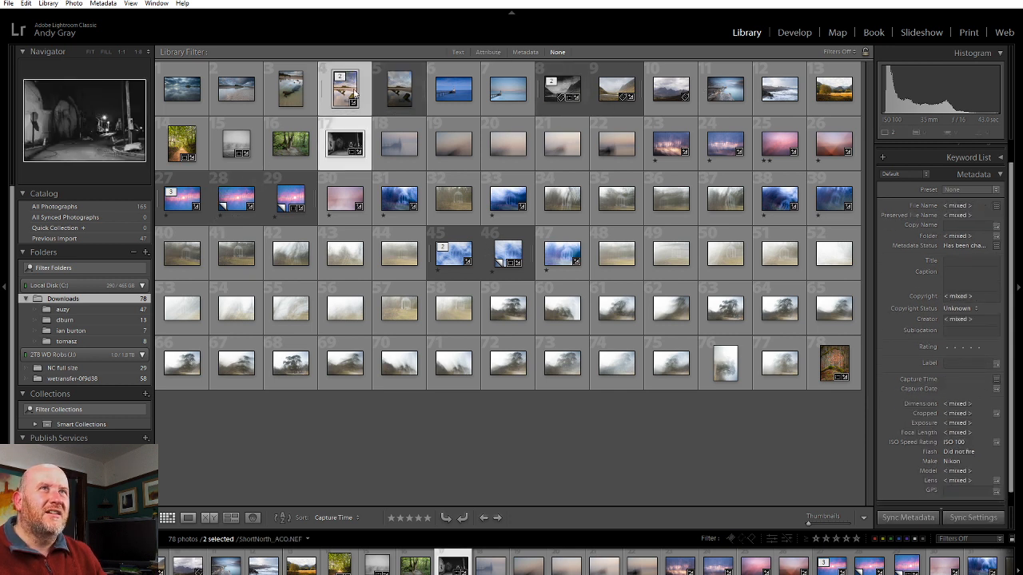
ctrl+click(228, 145)
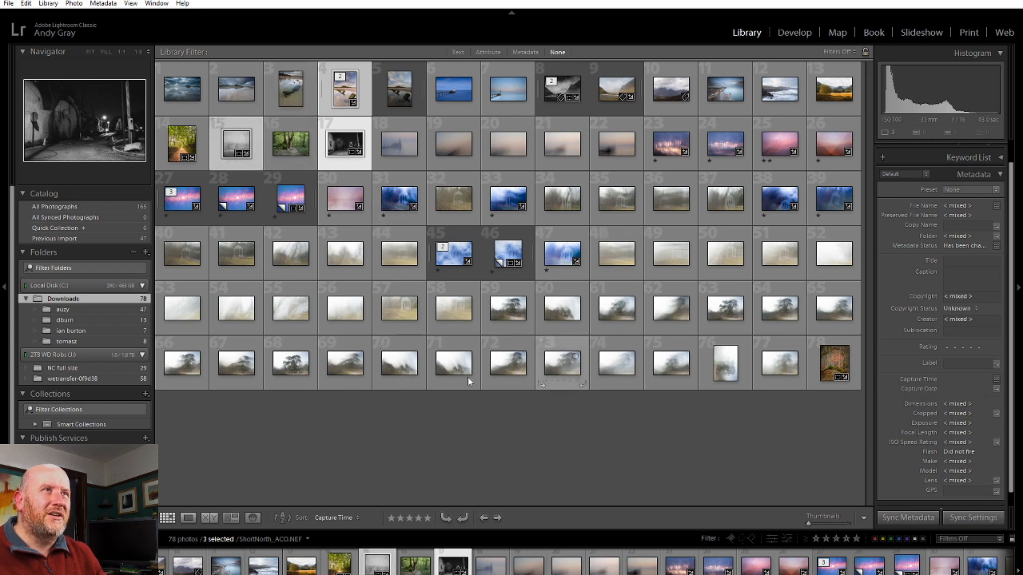
ctrl+click(494, 257)
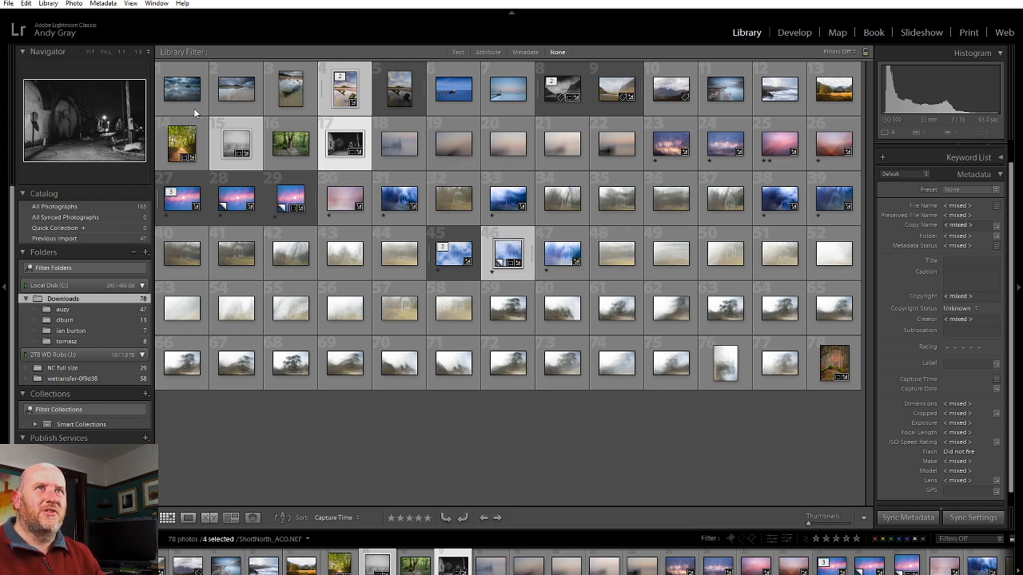
ctrl+click(183, 143)
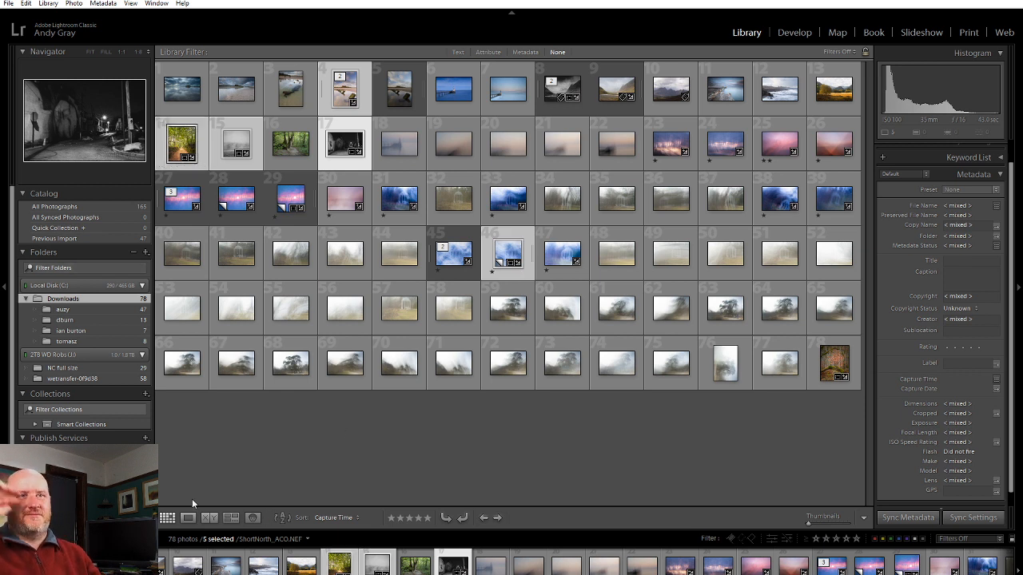
- Review the five selected photos one at a time in Loupe view, going back and forth between them
click(189, 519)
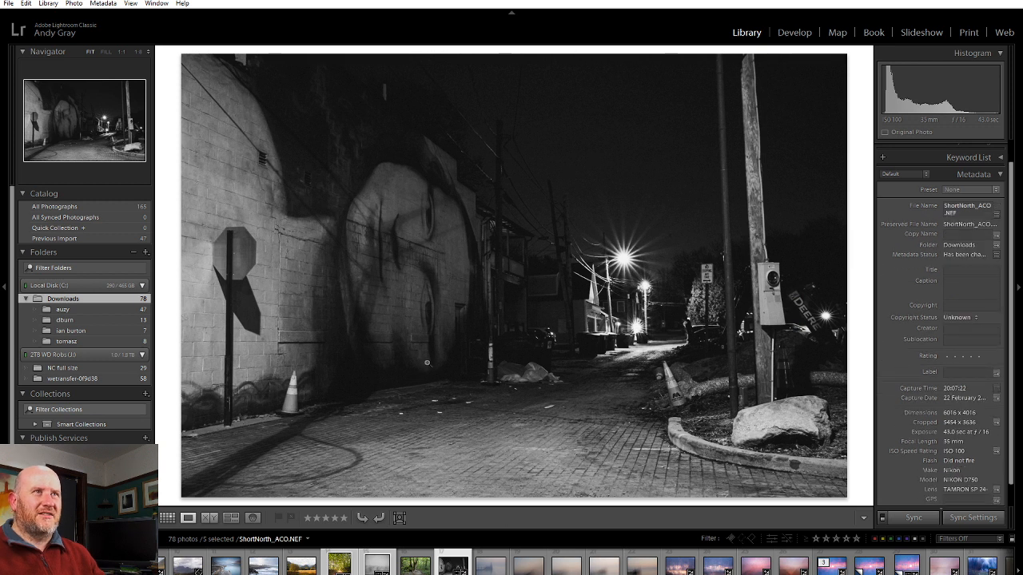
key(Right)
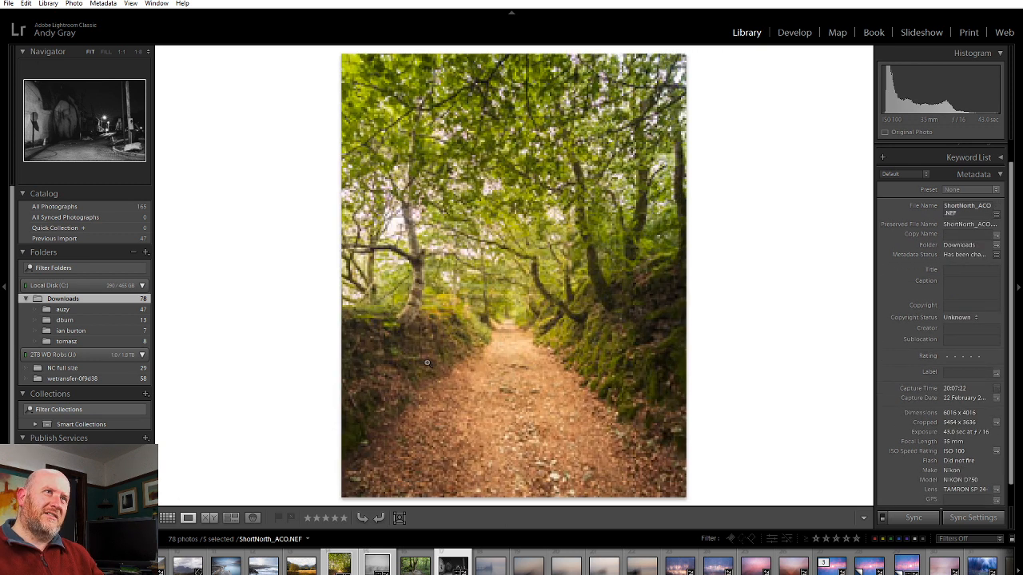
key(Right)
key(Right)
key(Left)
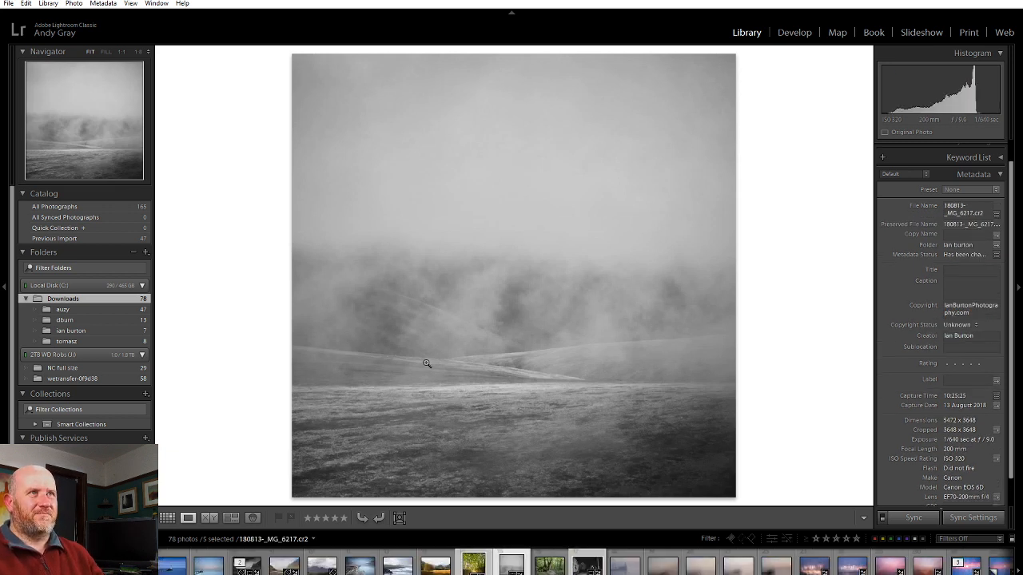
key(Left)
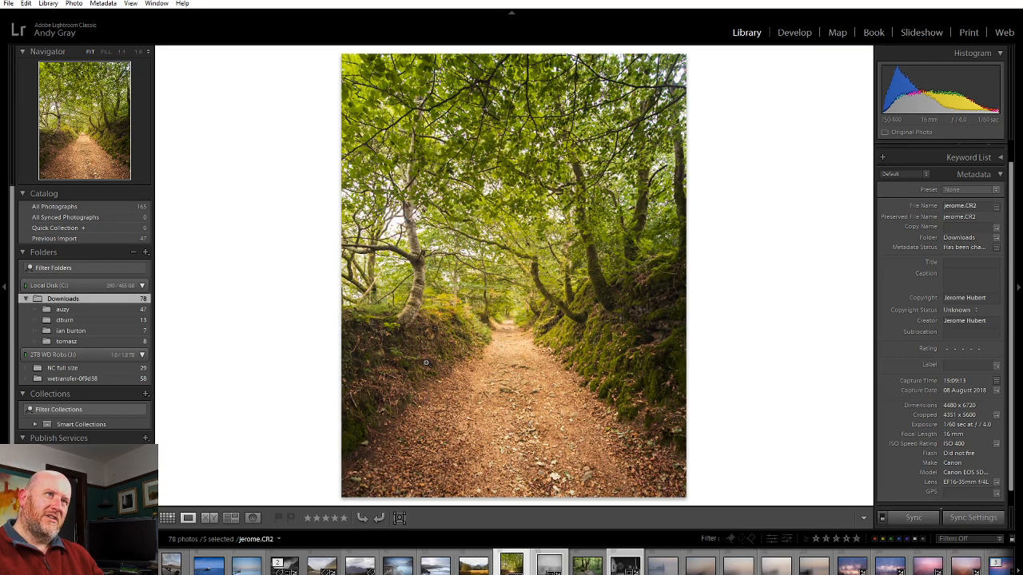
key(Right)
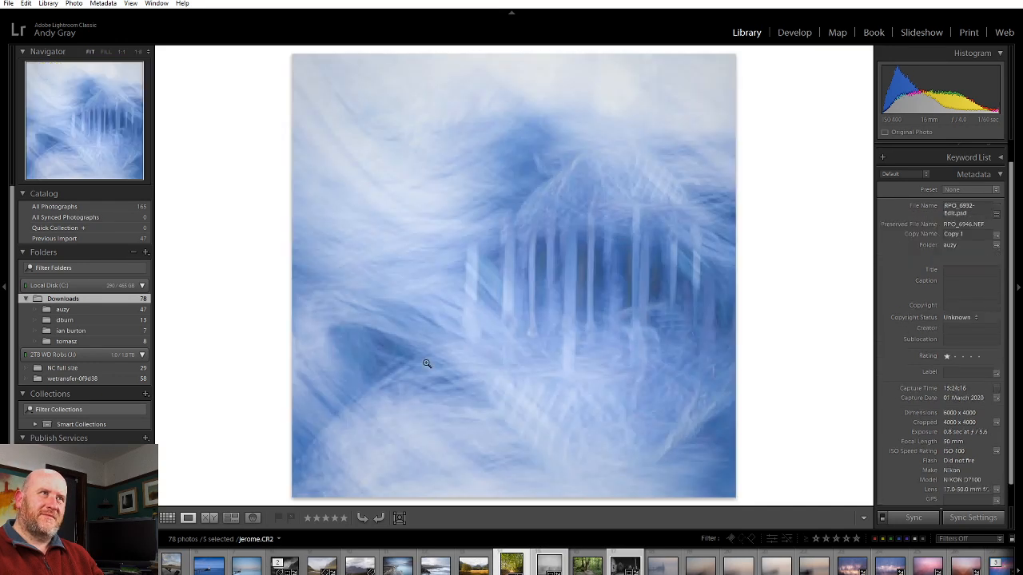
key(Right)
key(Left)
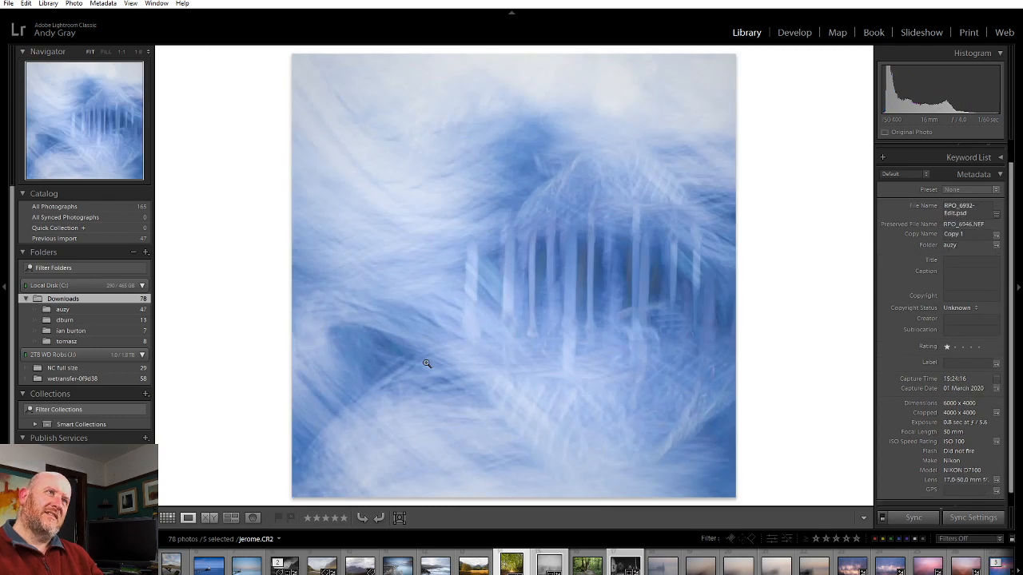